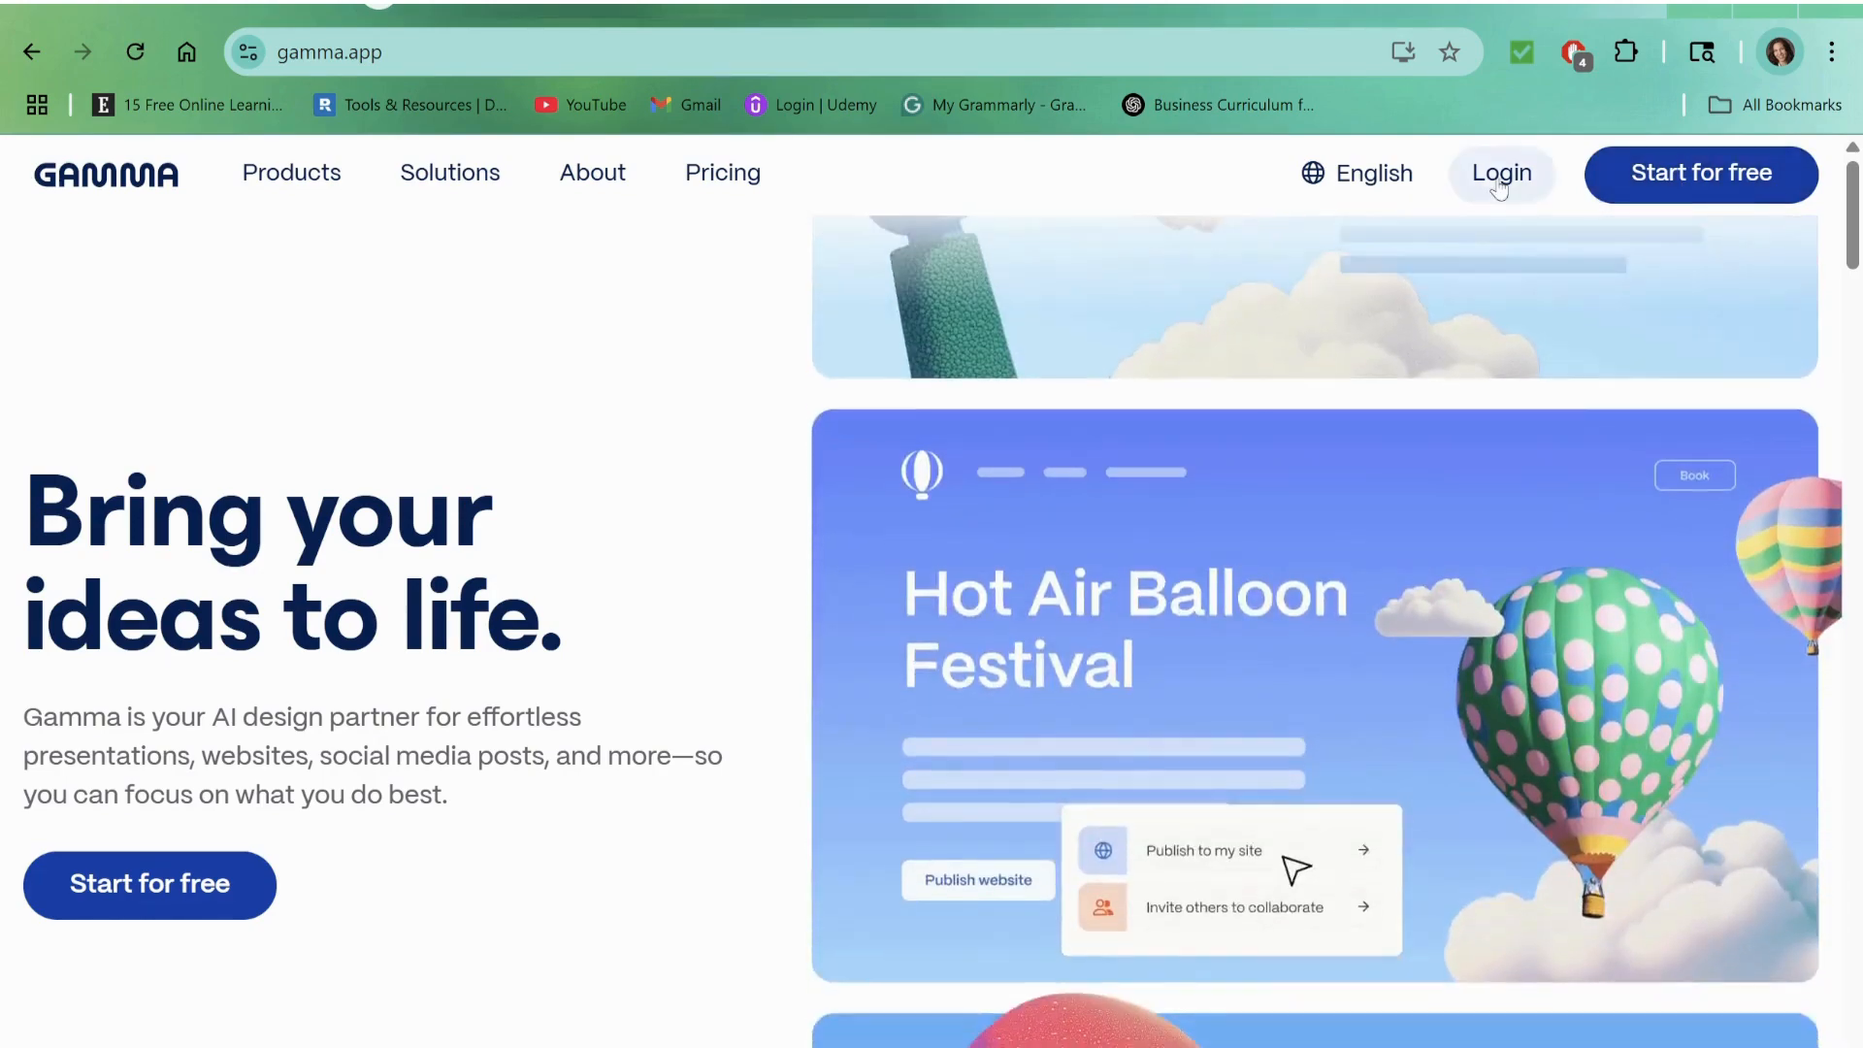
Step: Log in to Gamma with the account's email address and password
click(1502, 173)
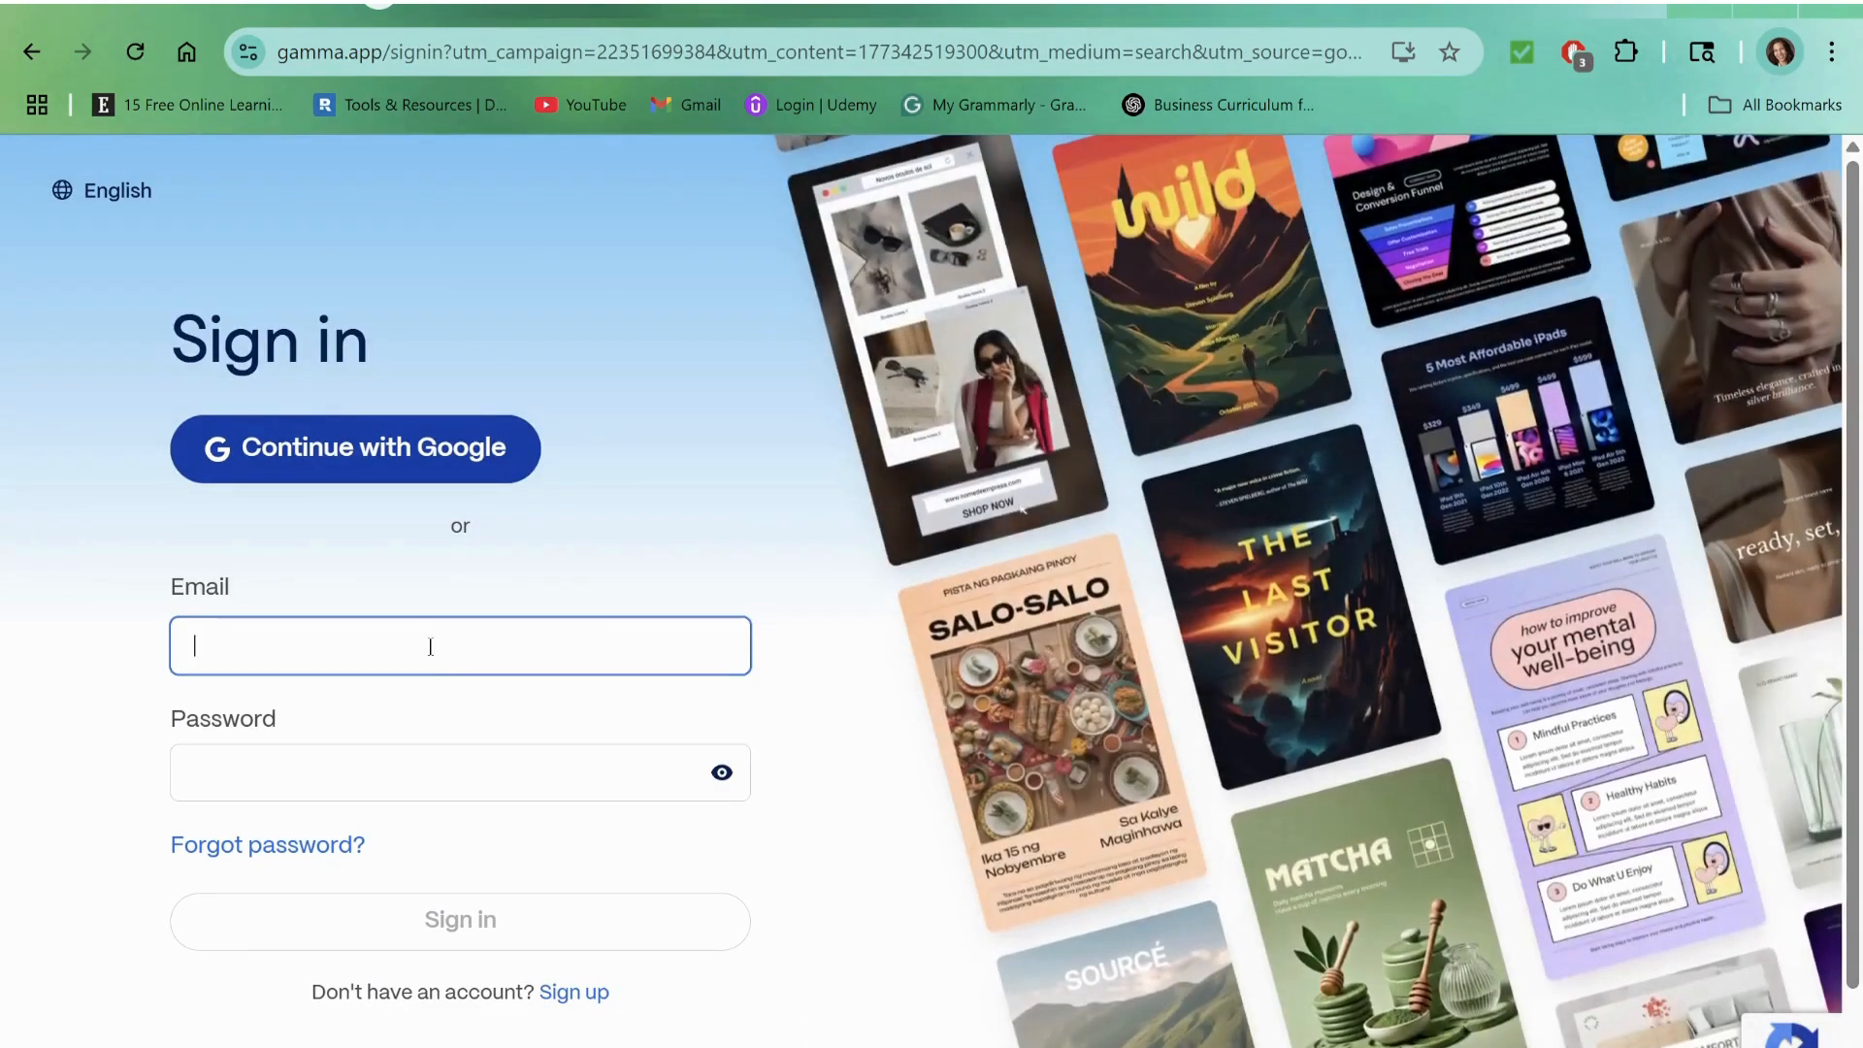
click(433, 660)
click(447, 722)
click(367, 777)
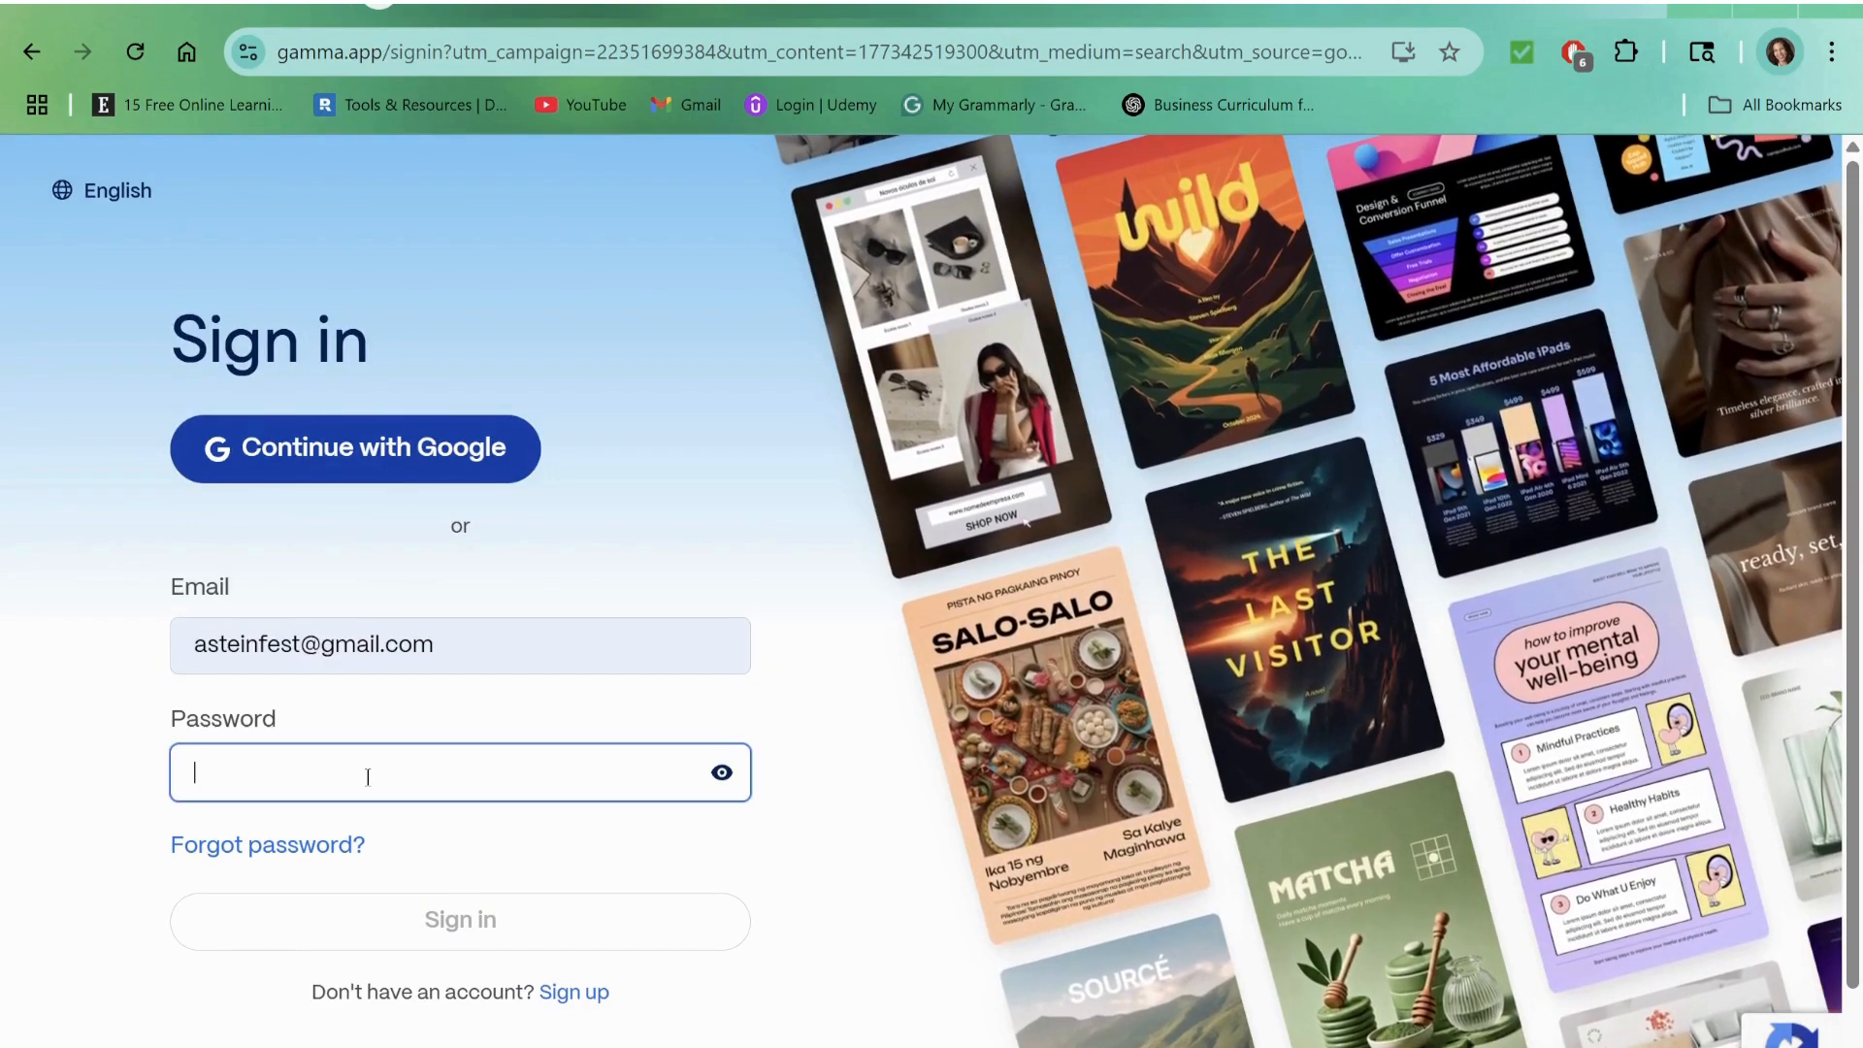
text(••••••)
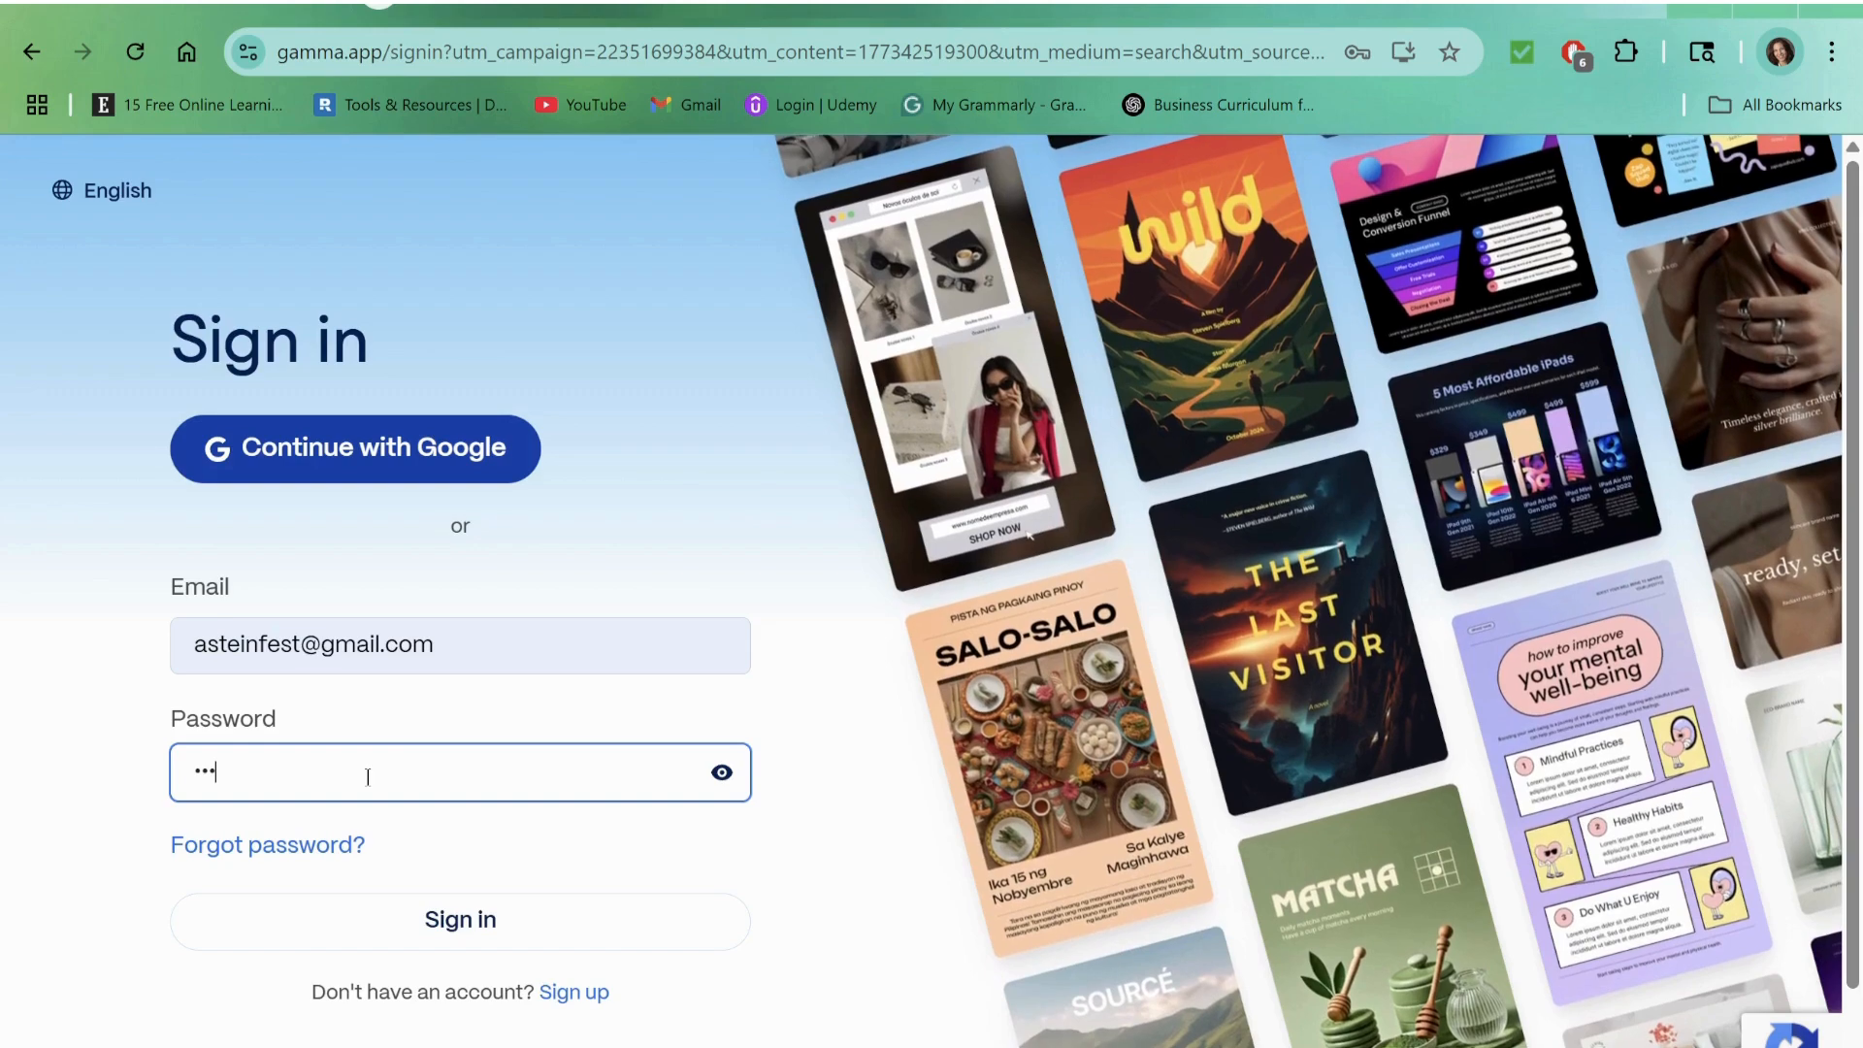
text(••••)
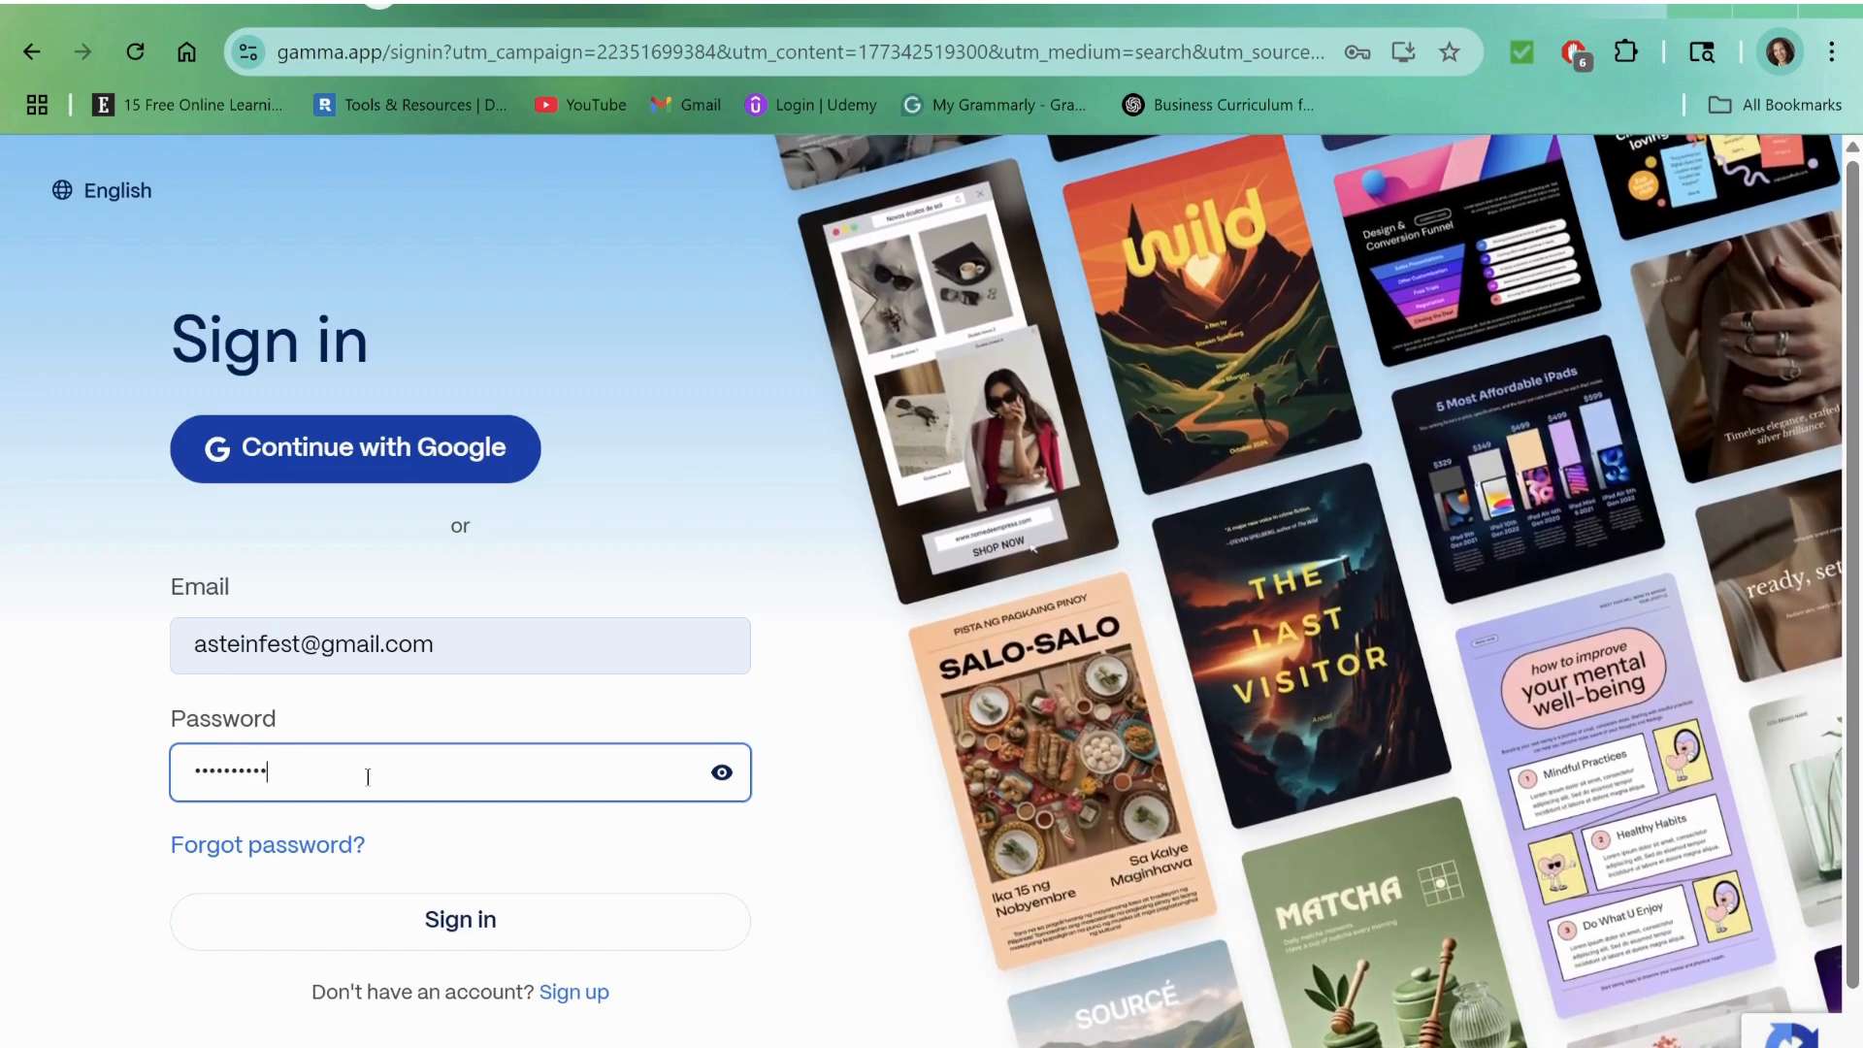
text(•)
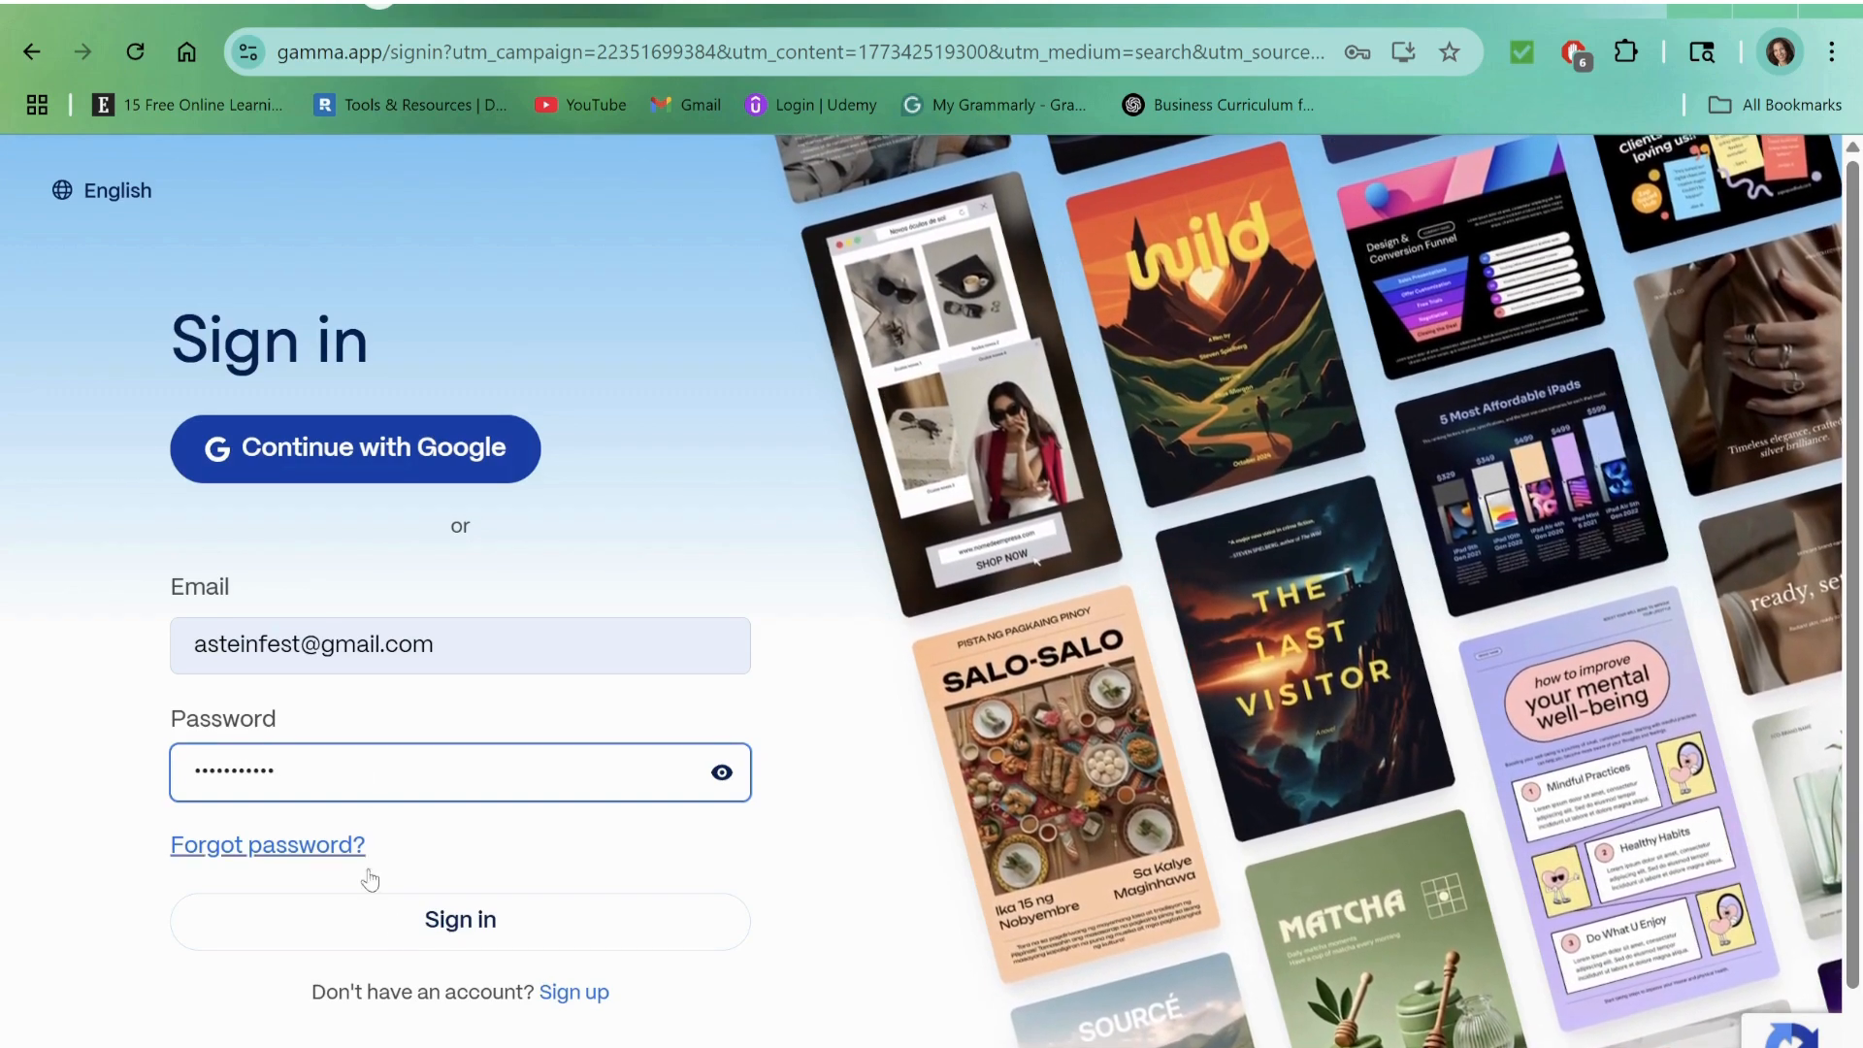
click(490, 924)
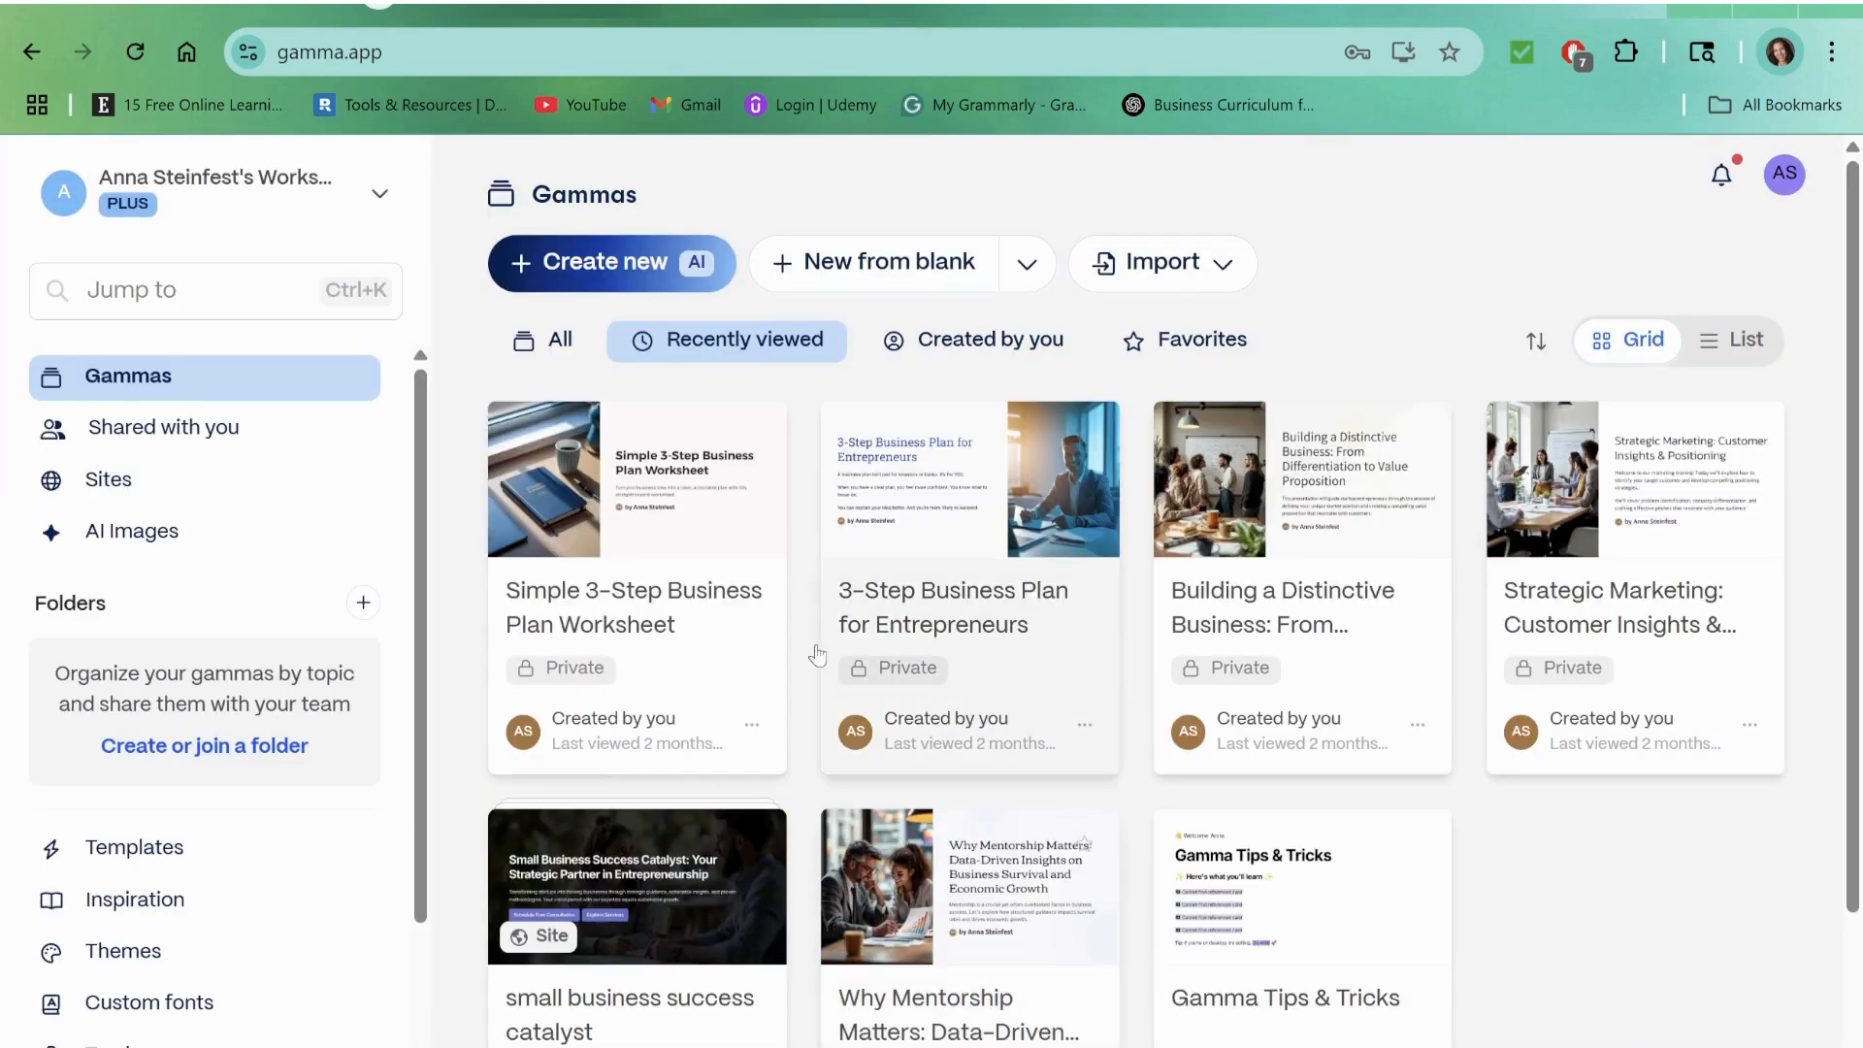
Step: Start a new AI creation and look at the Paste in text and Import file or URL options
click(625, 264)
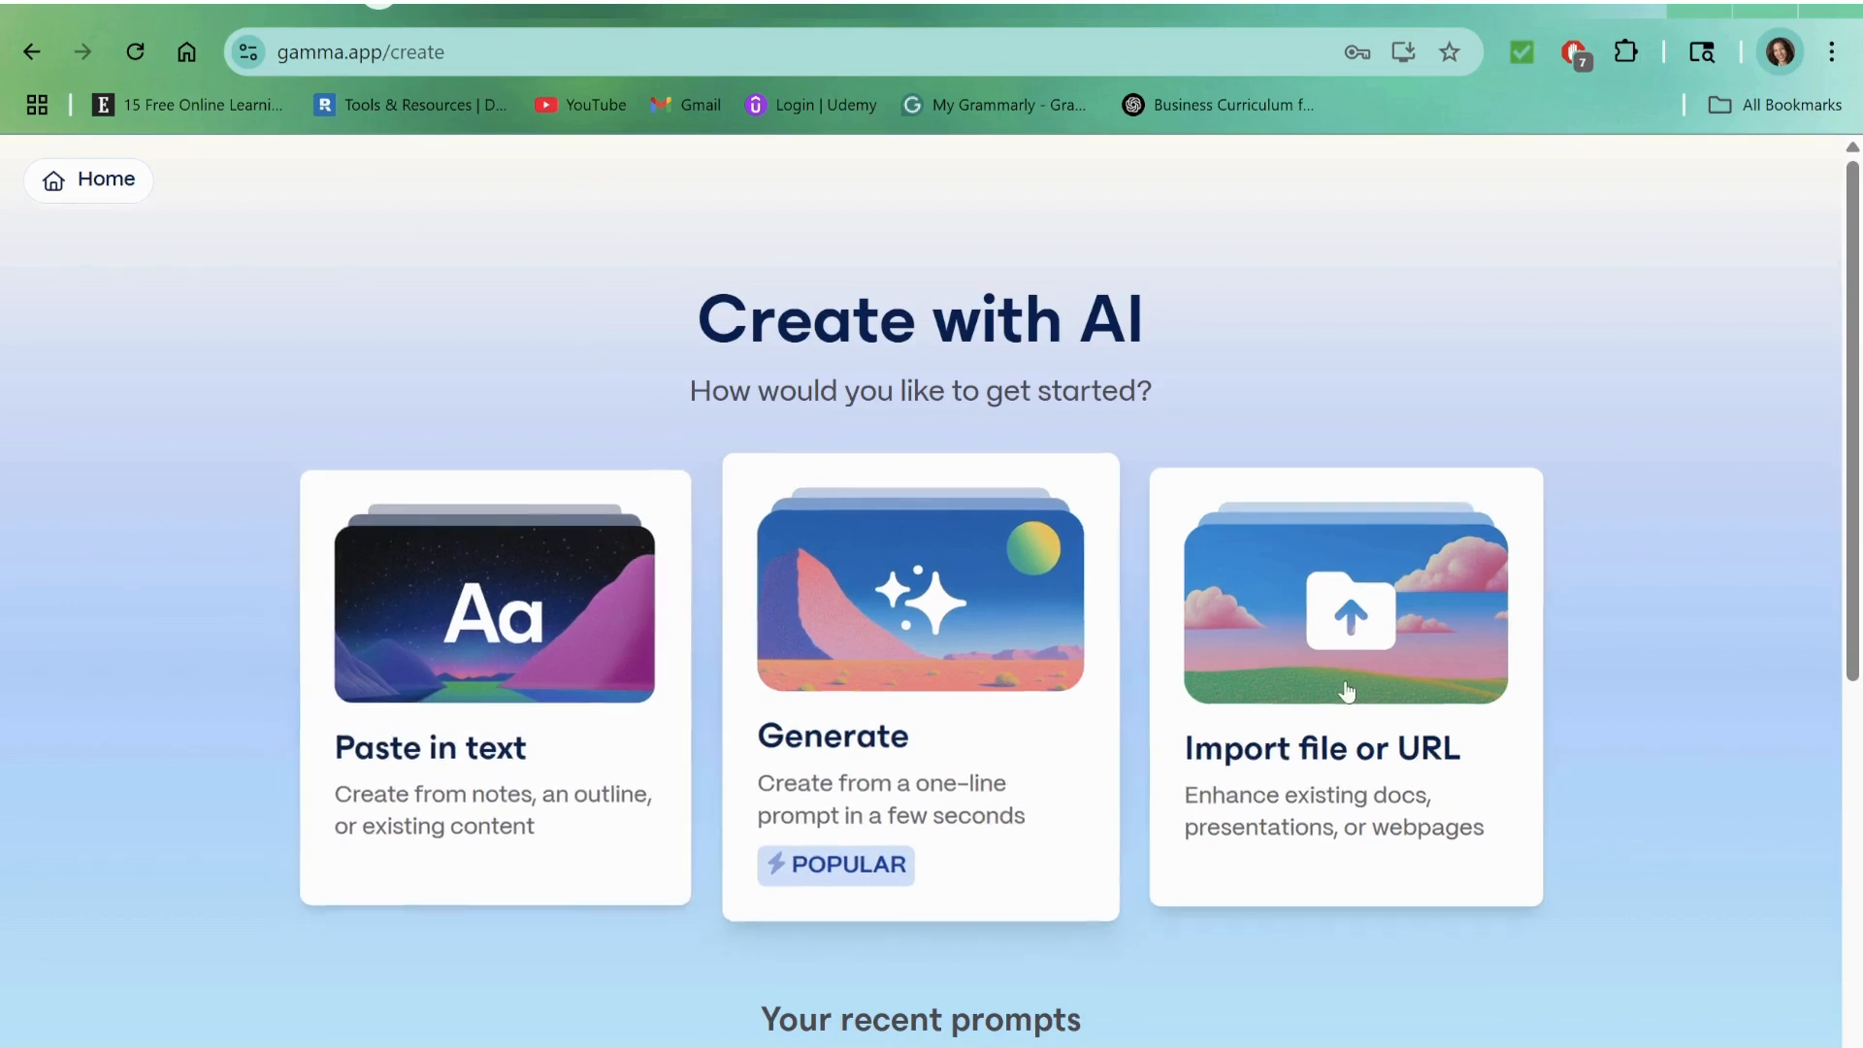
click(588, 704)
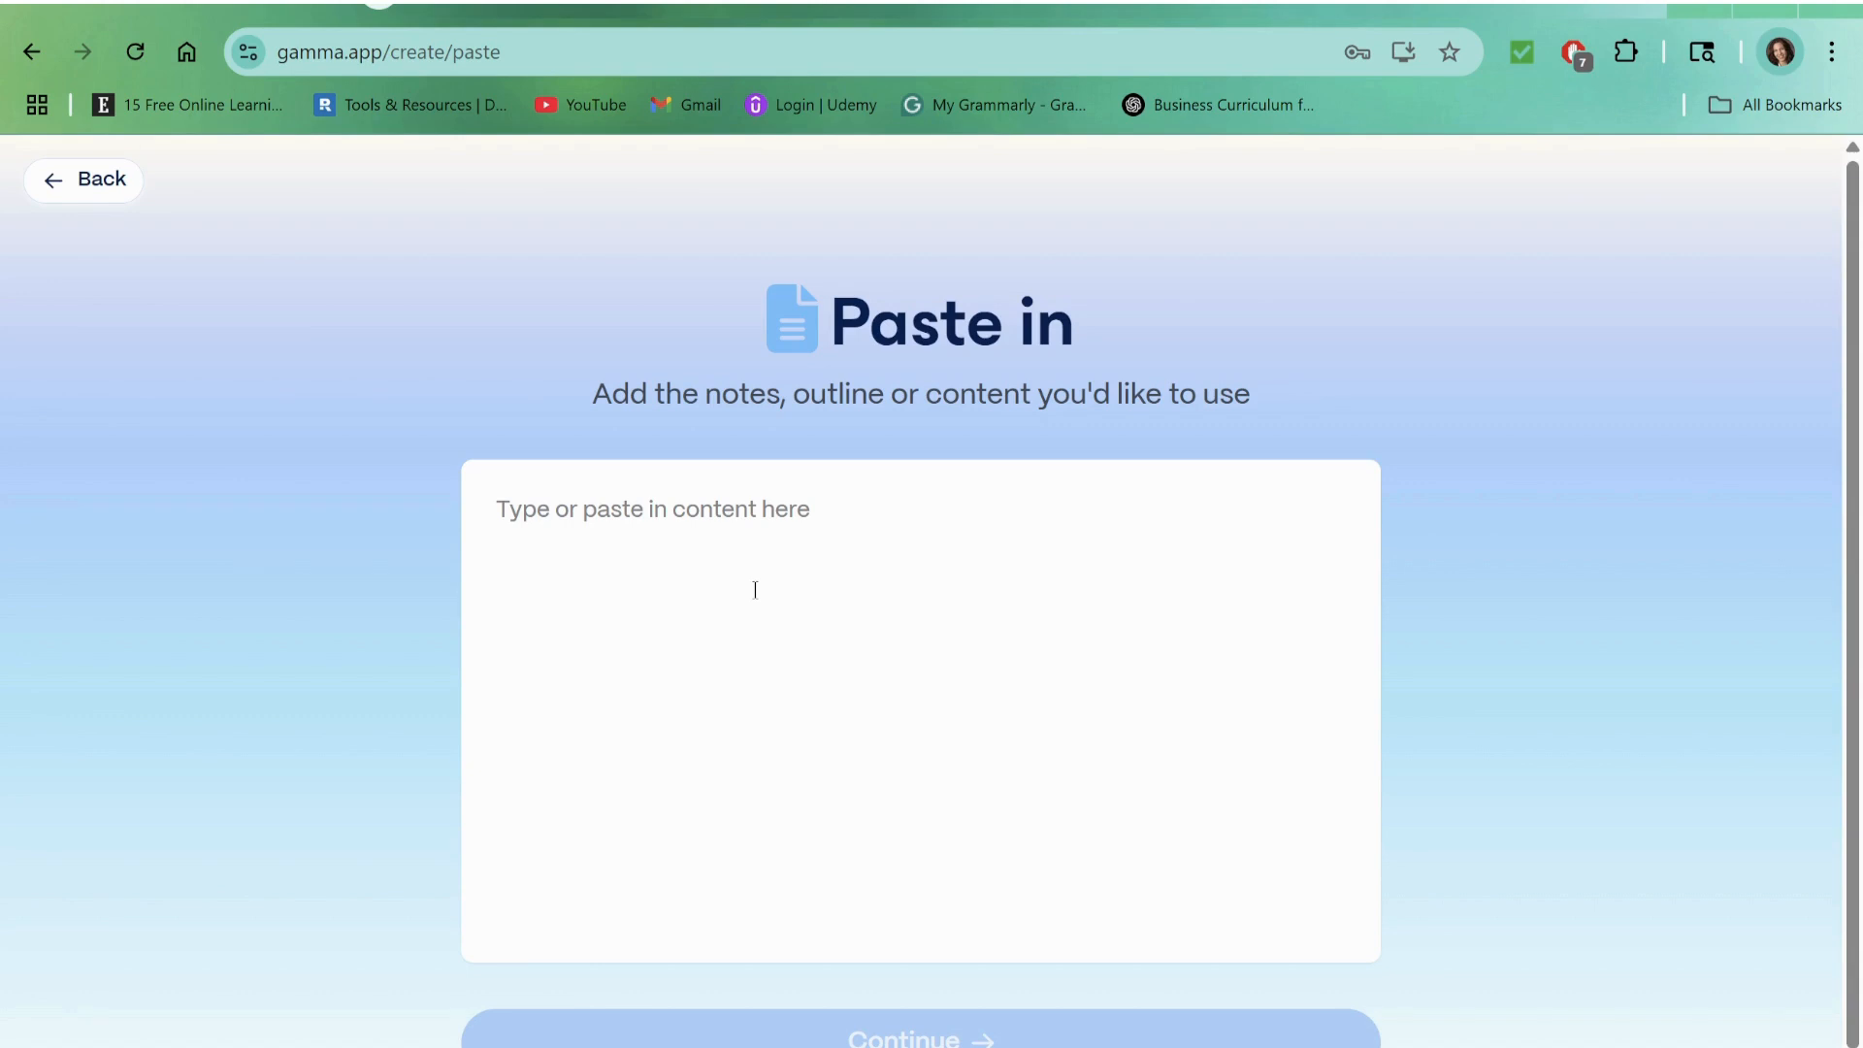
click(49, 57)
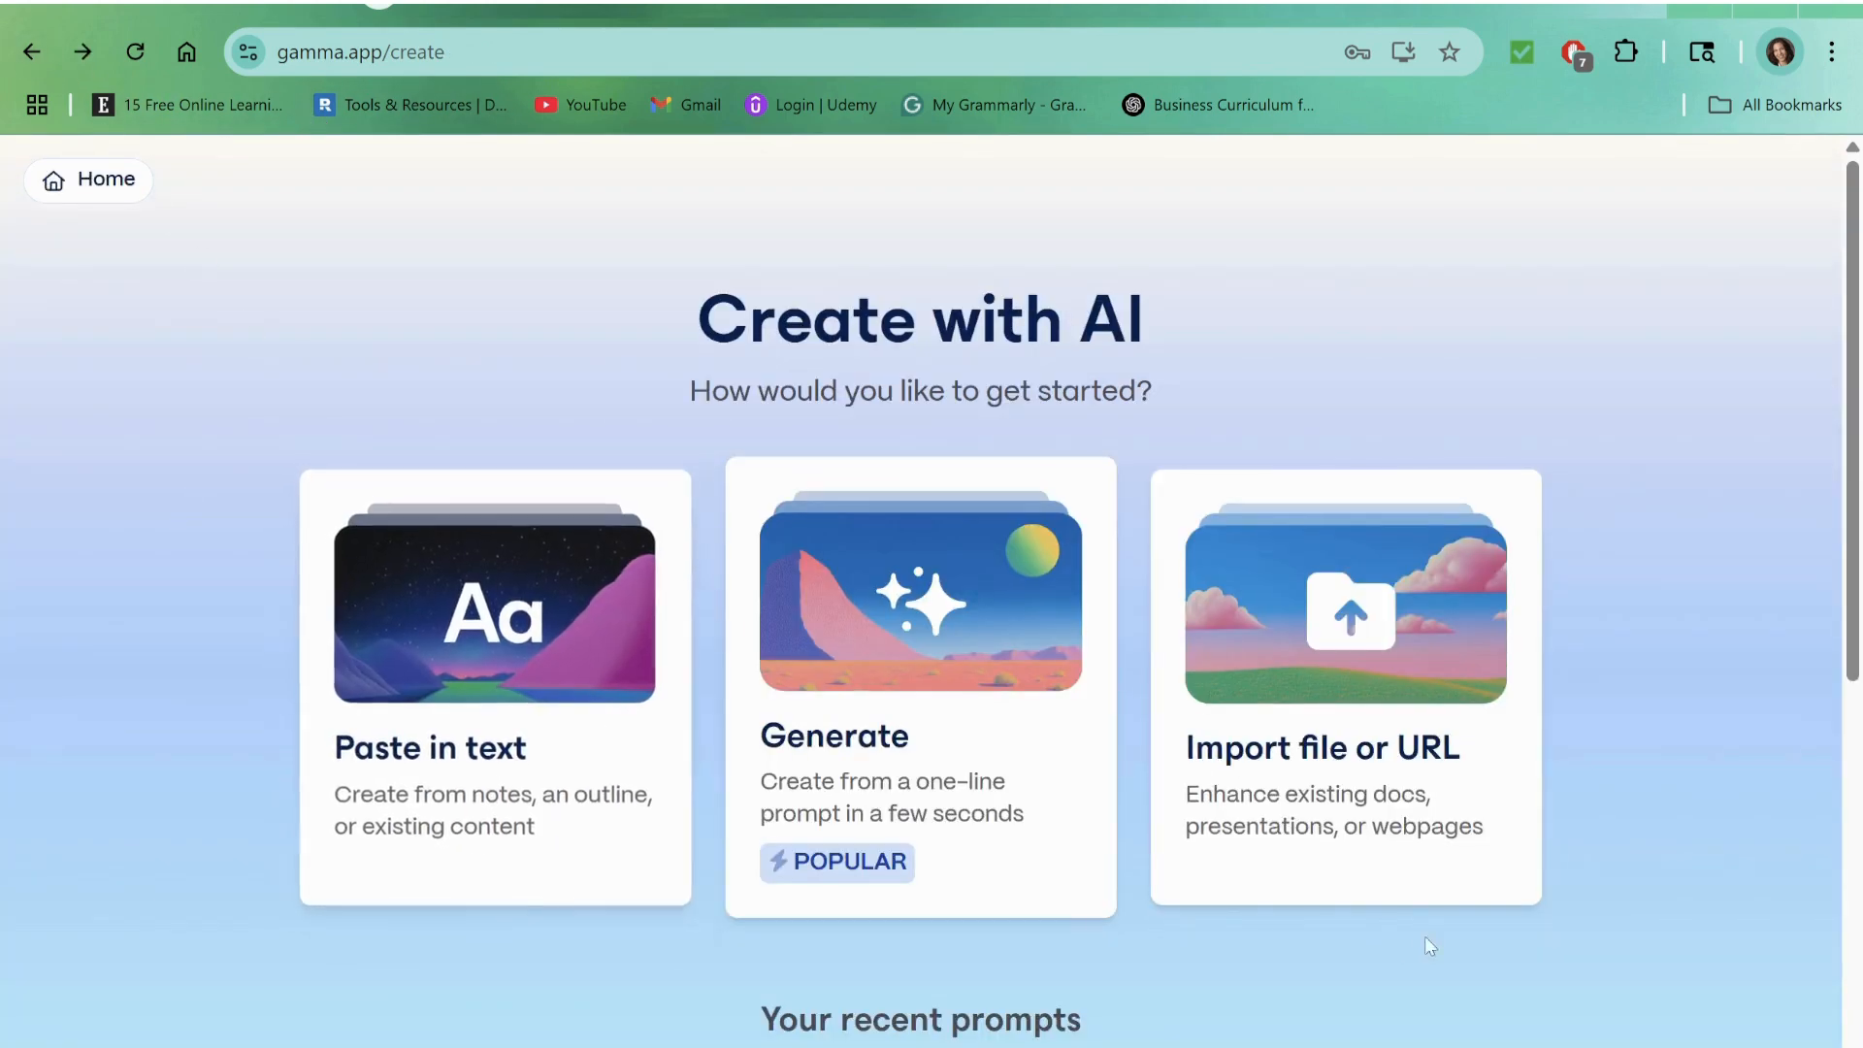
click(1335, 686)
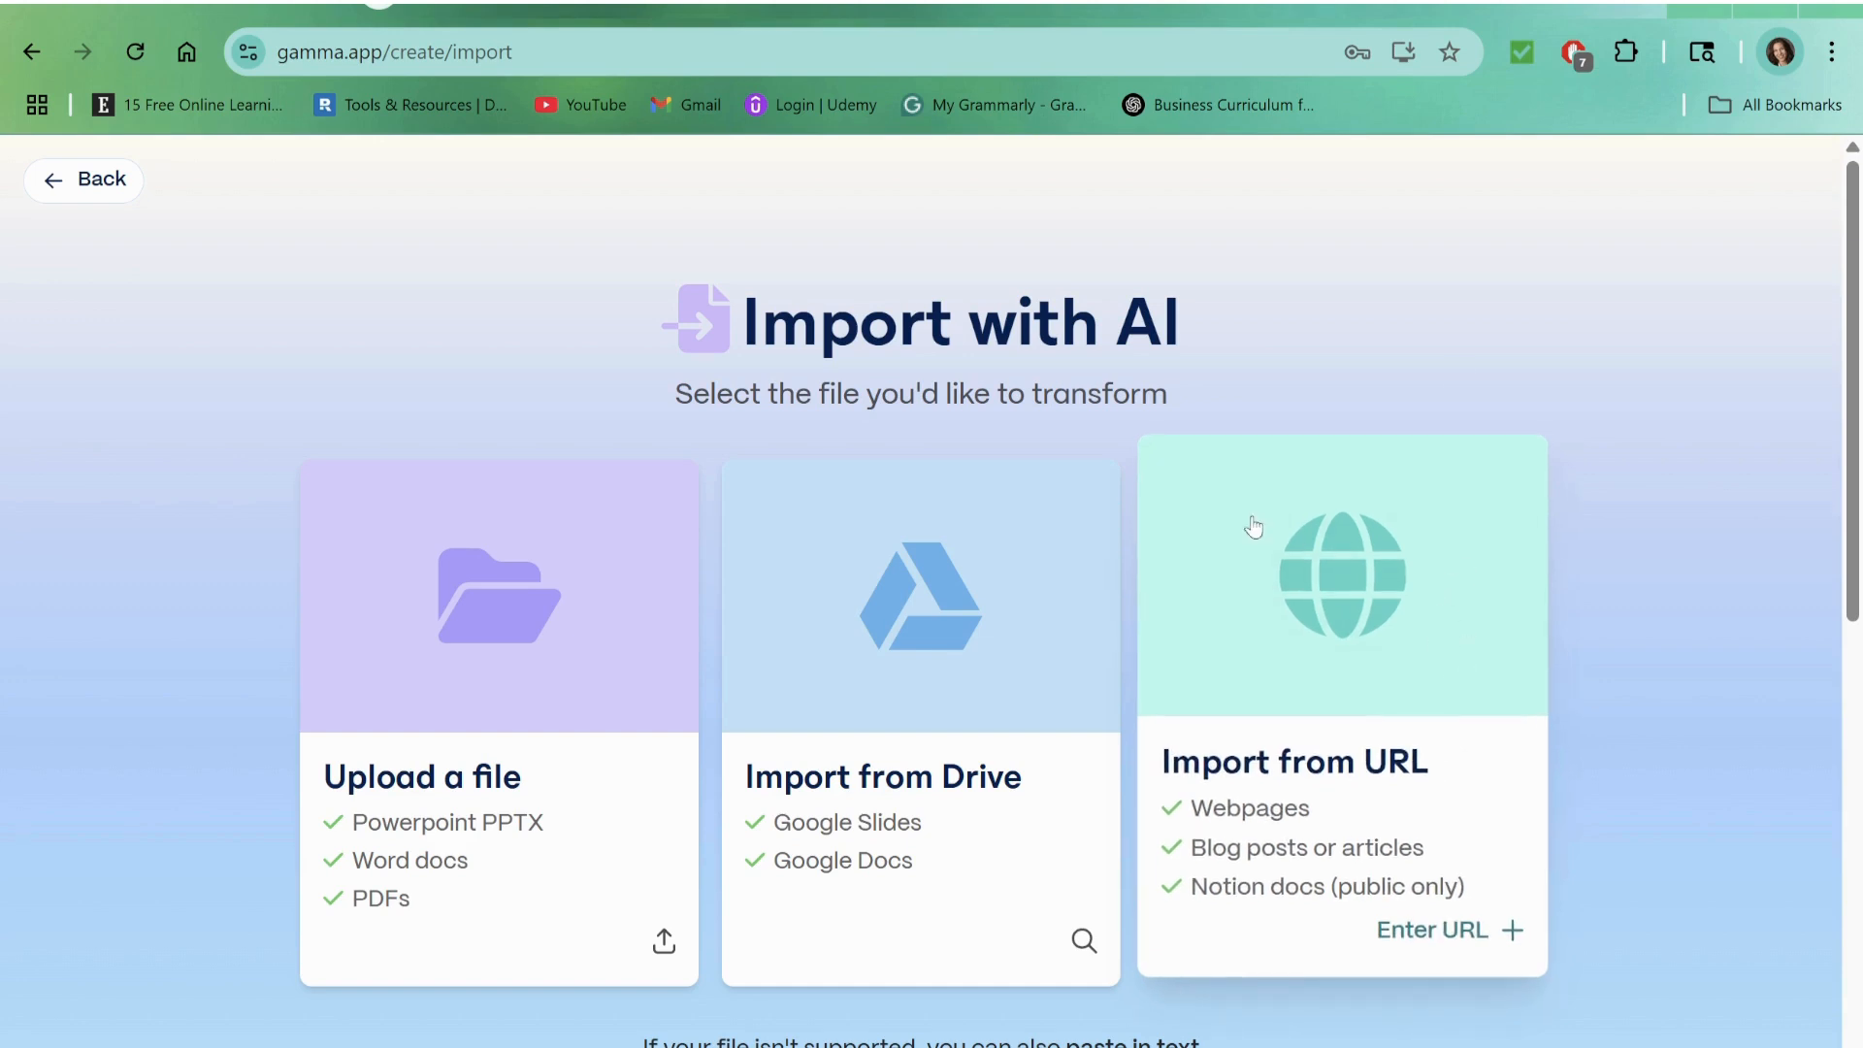
click(30, 51)
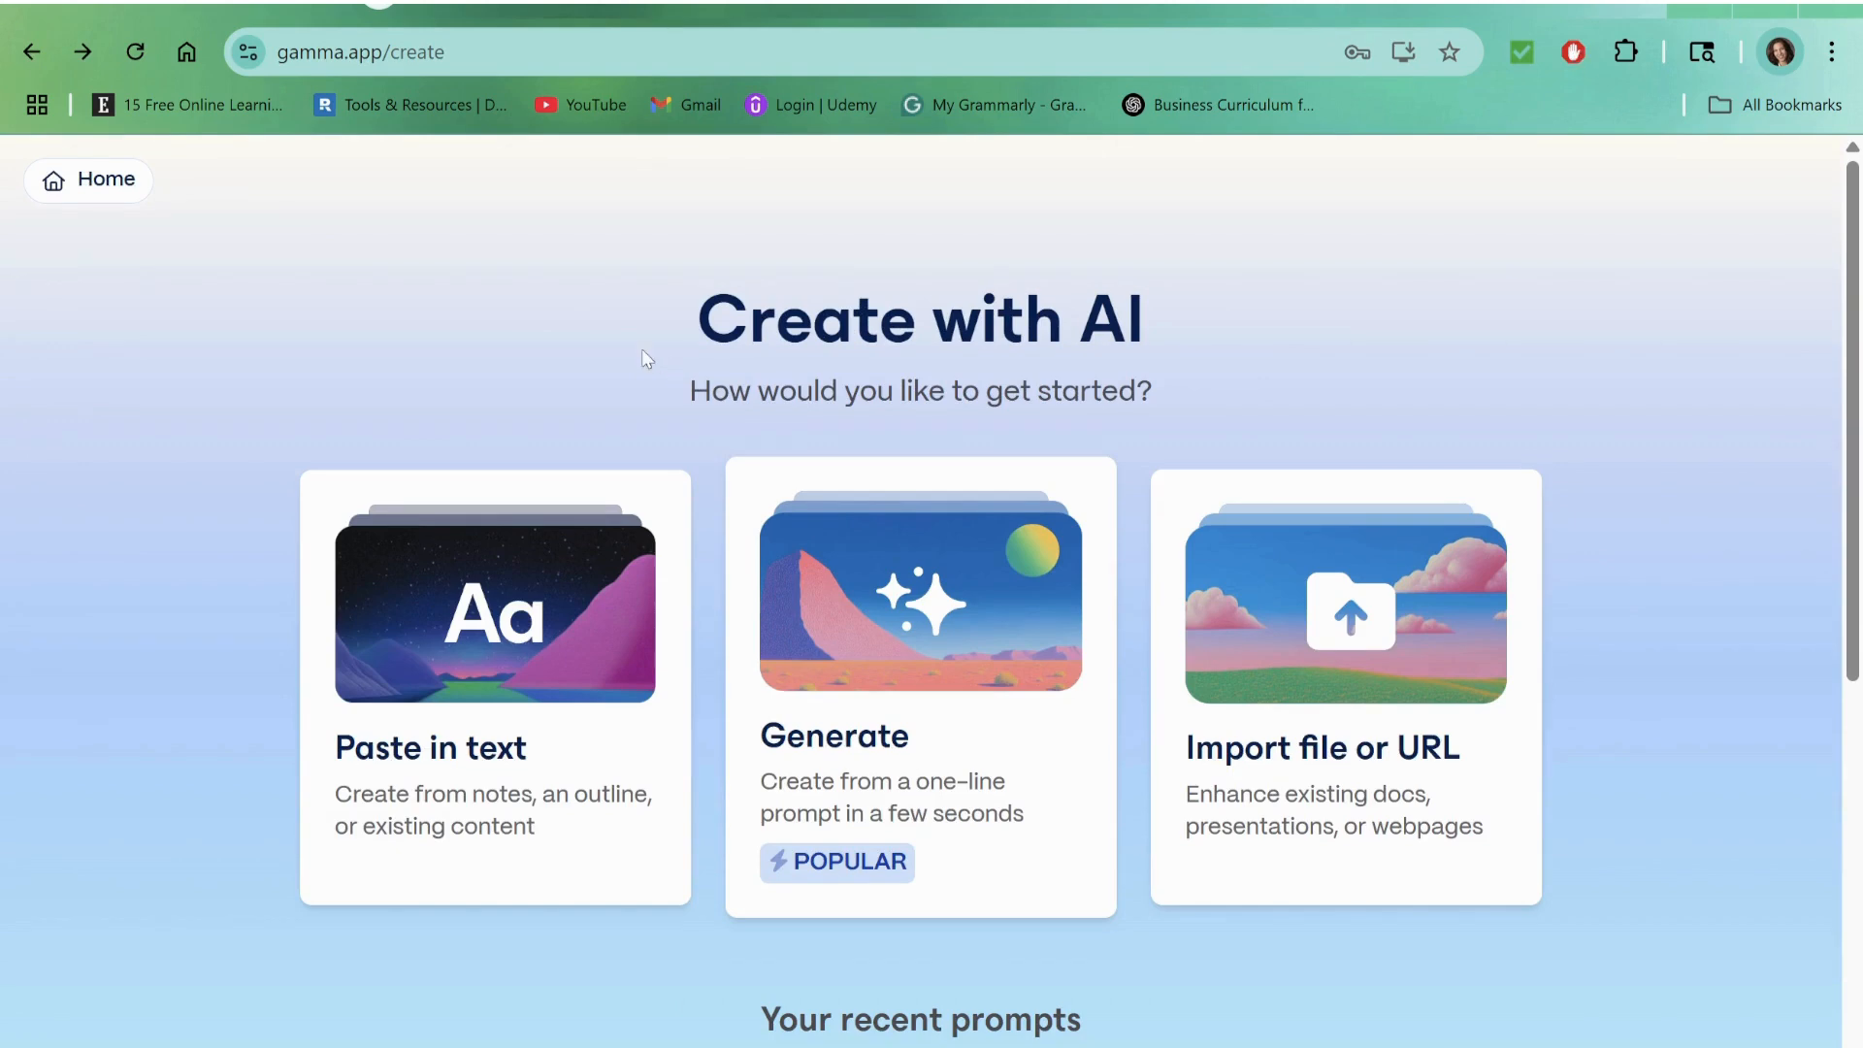
Step: Set up Generate for a presentation: "Create a pitch deck for our European Bakery's new bread subscription featuring product benefits, pricing and how to sign up."
click(904, 623)
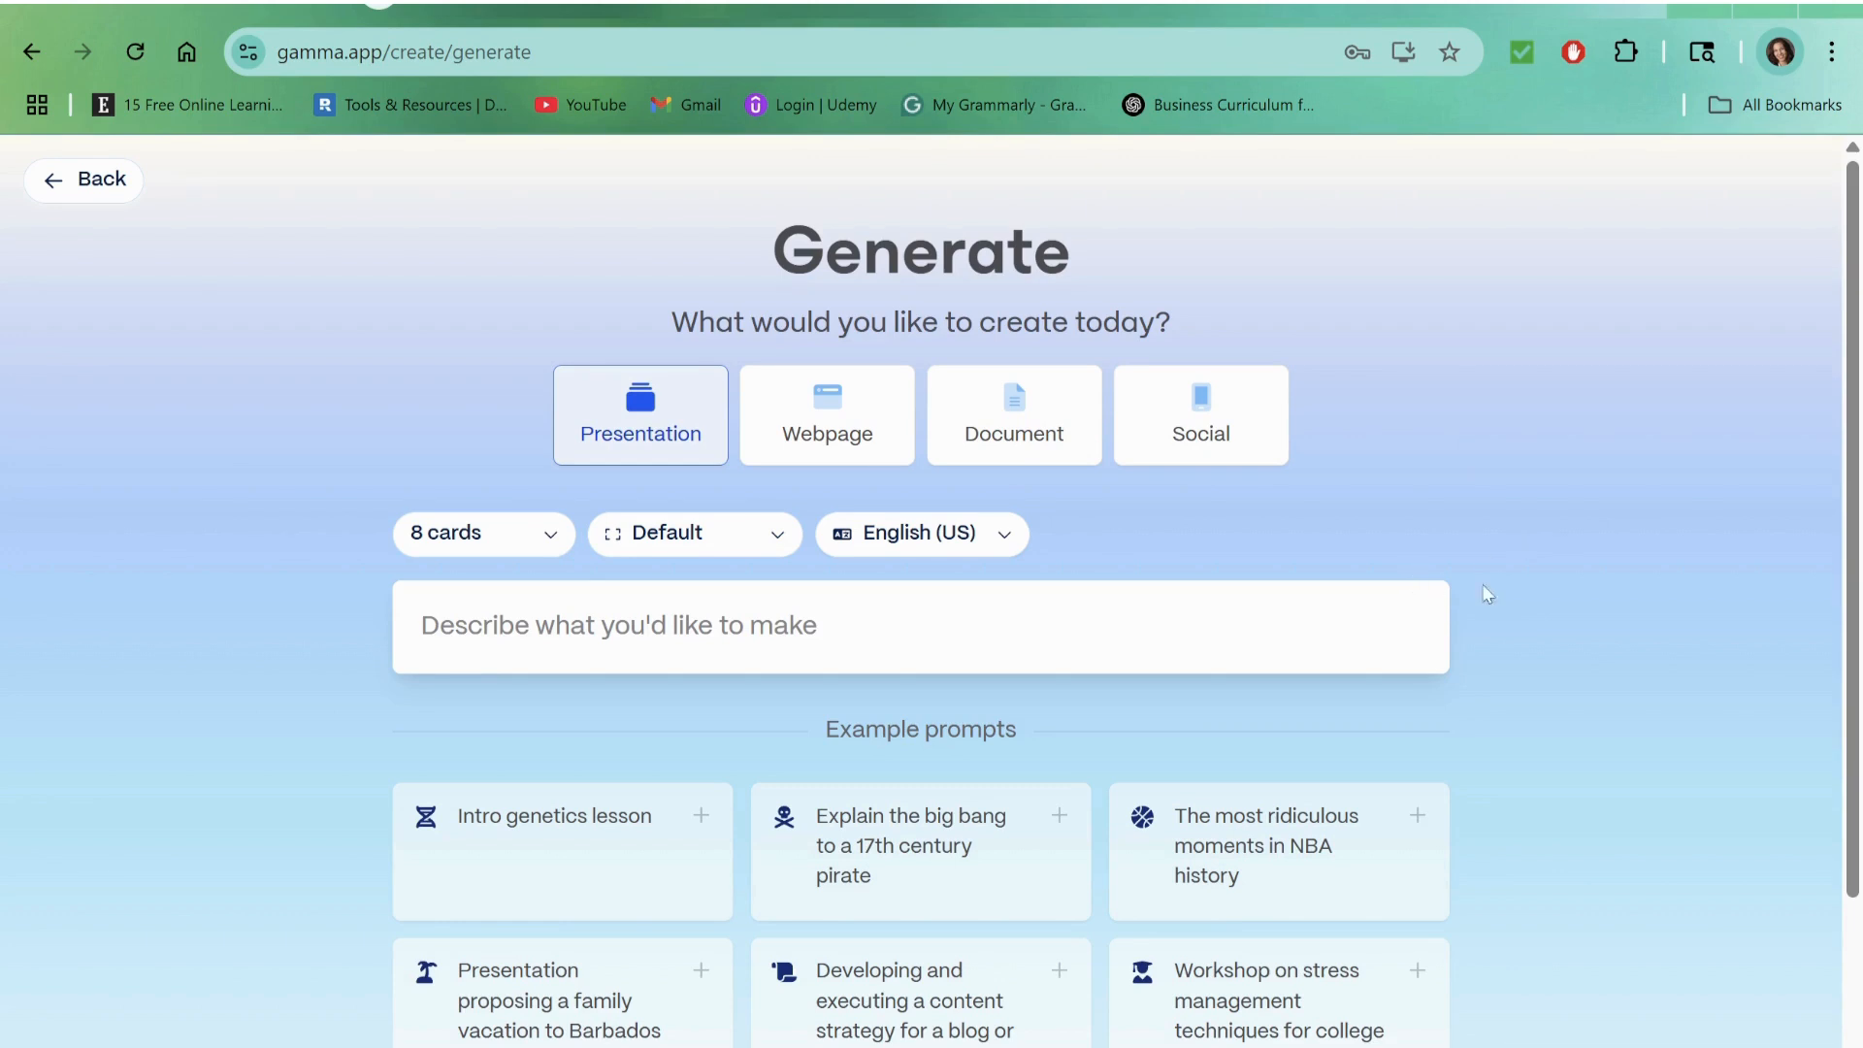
click(670, 420)
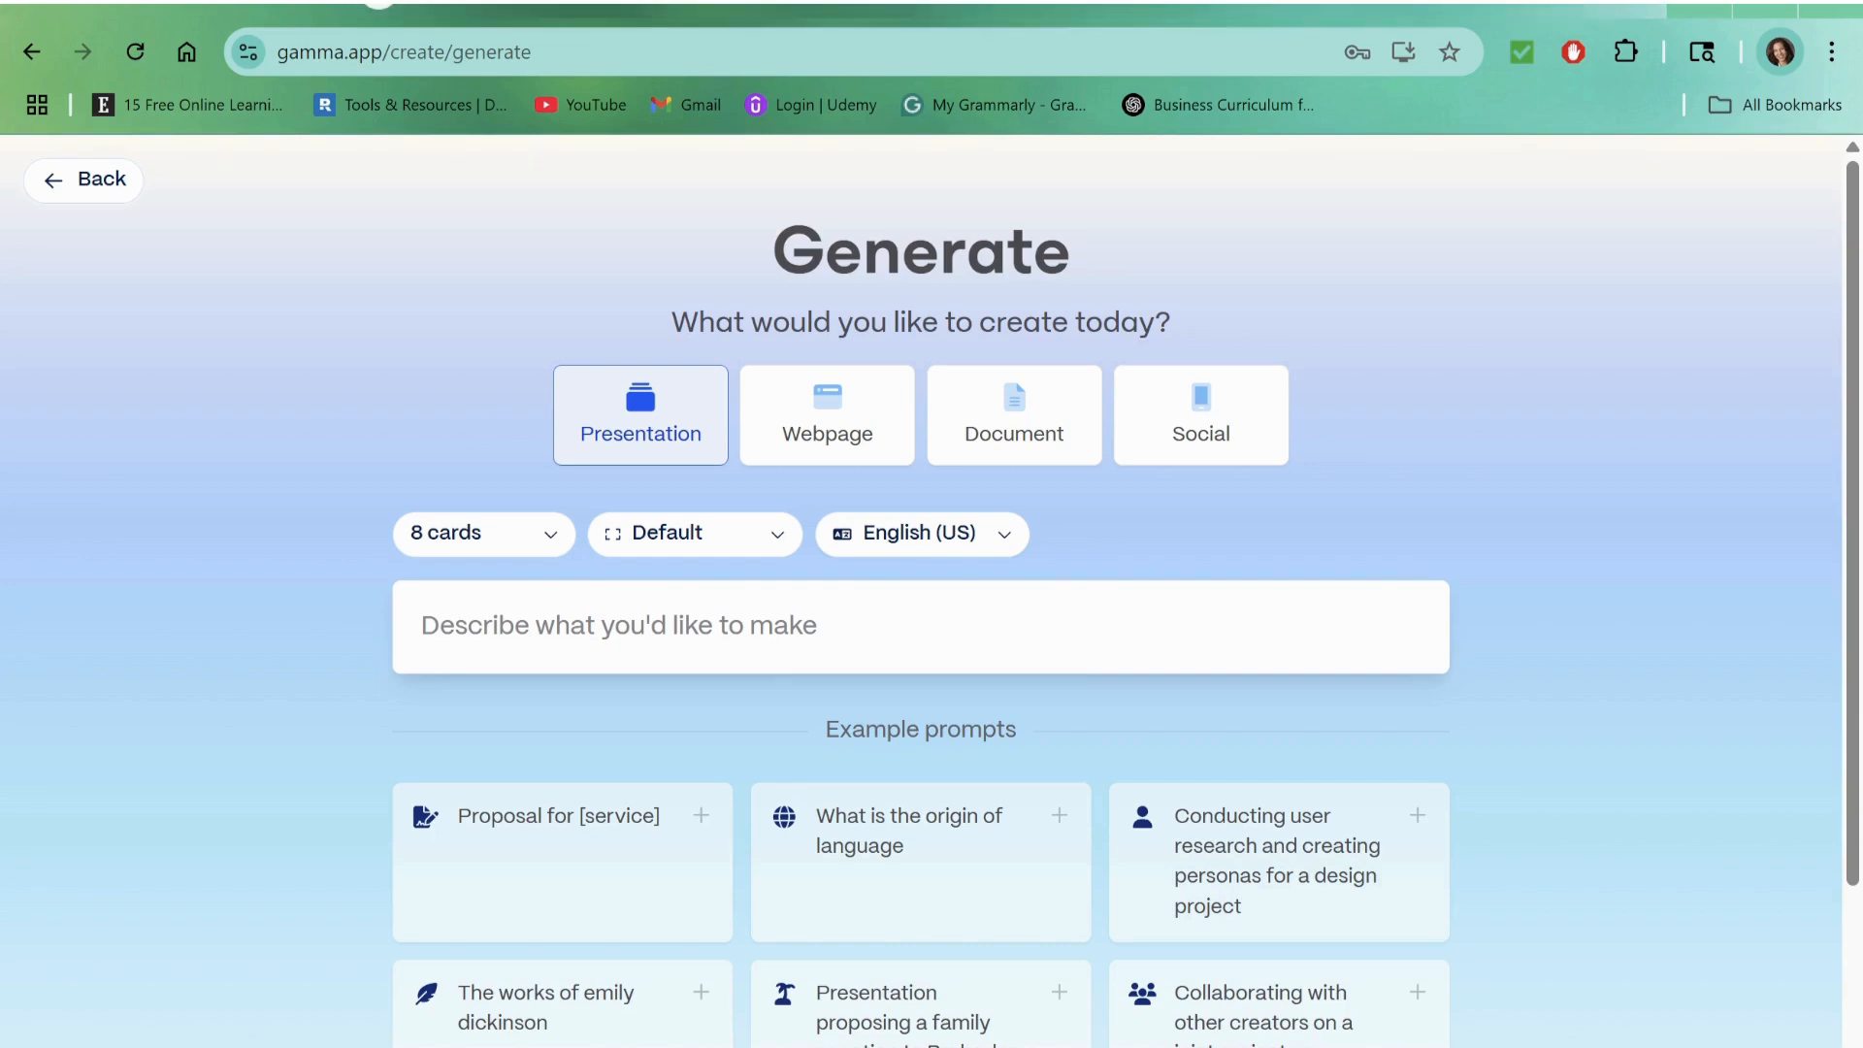
click(741, 626)
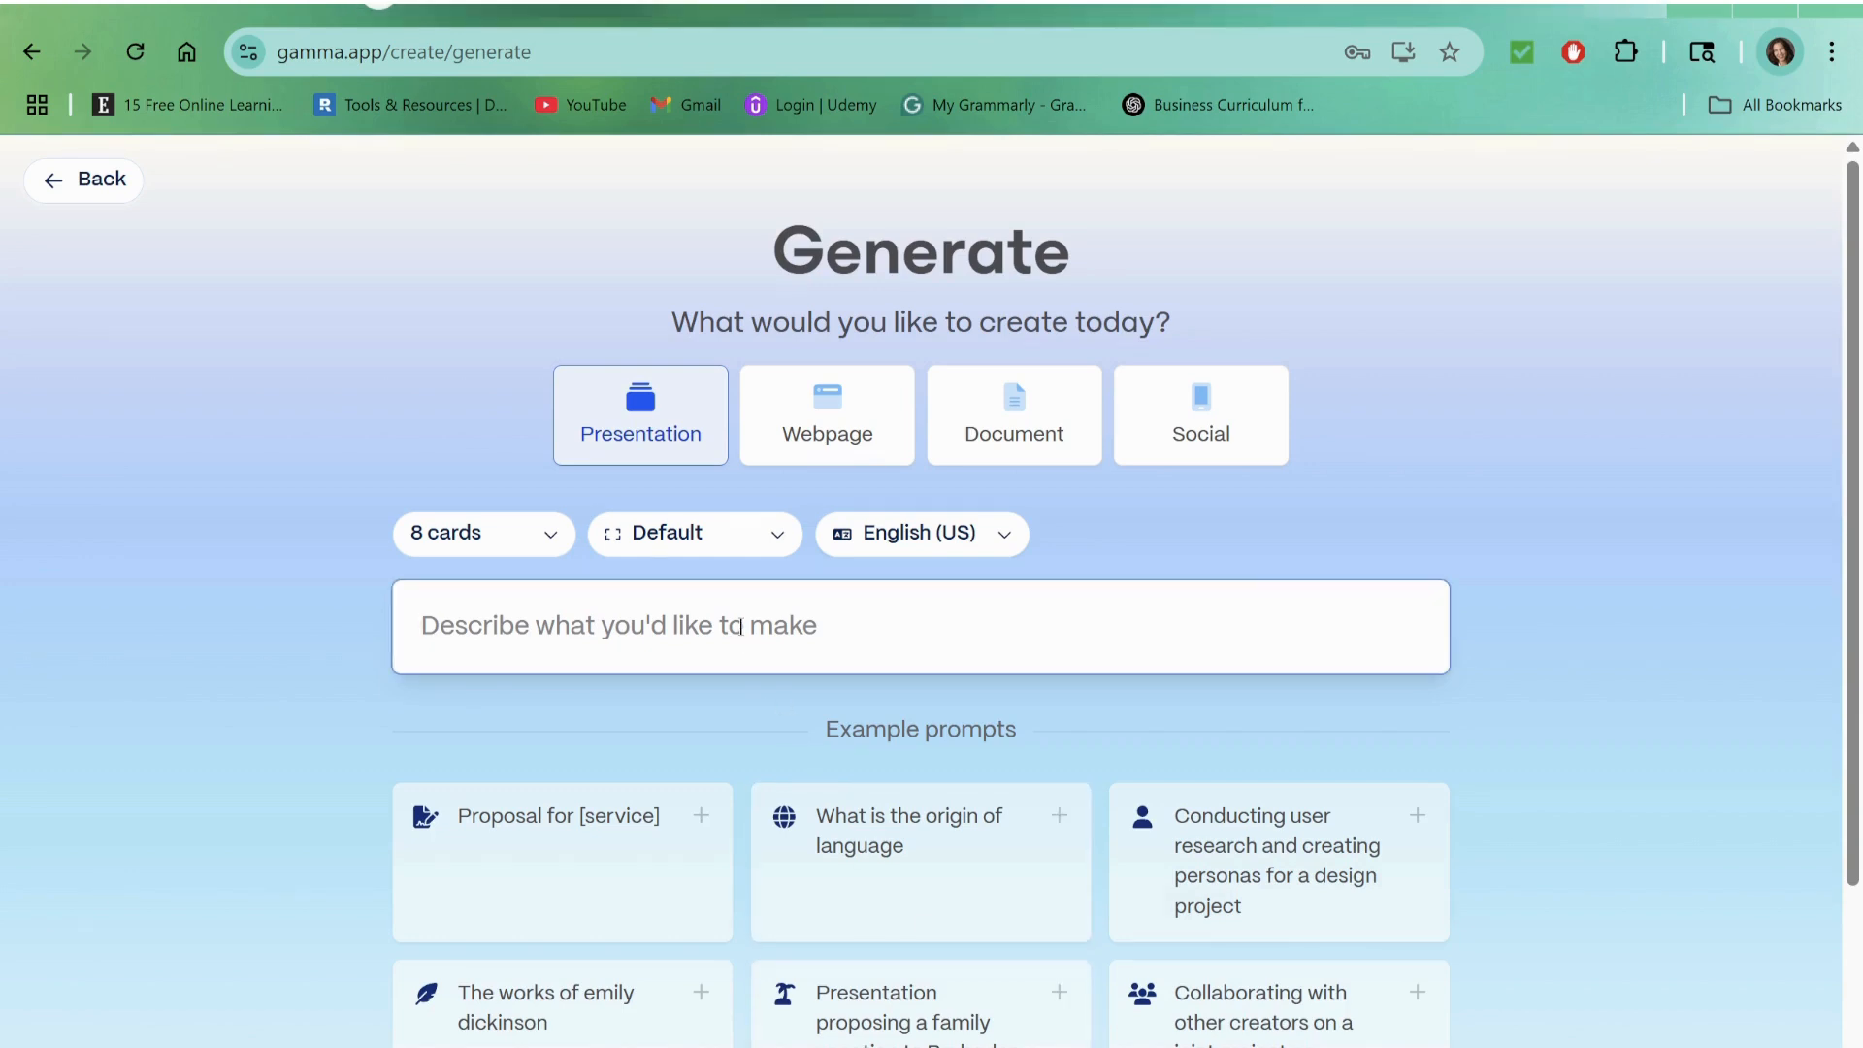
text(Create a pitch deck for our European Bakery’s new bread subscription featuring product benefits, pricing and how to sign up.)
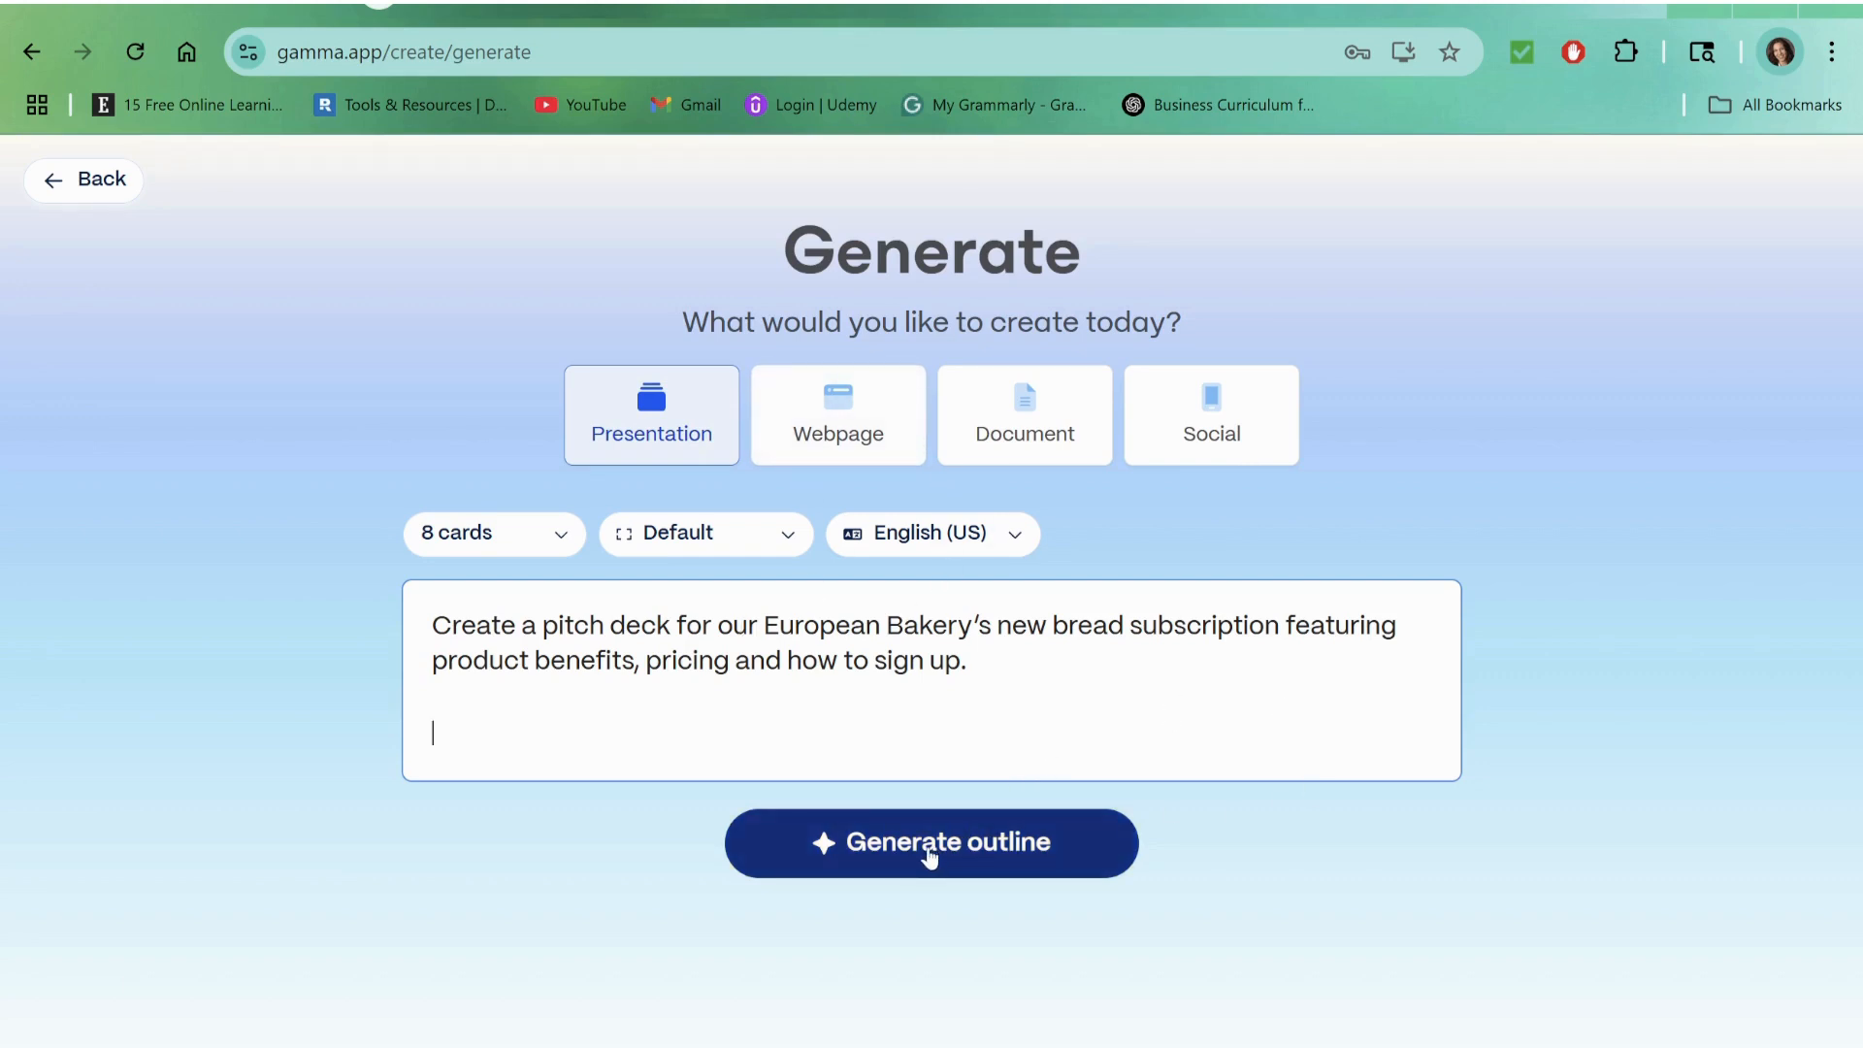
Step: Check the available card counts, keep 8 cards, and generate the outline from the bakery prompt
click(502, 551)
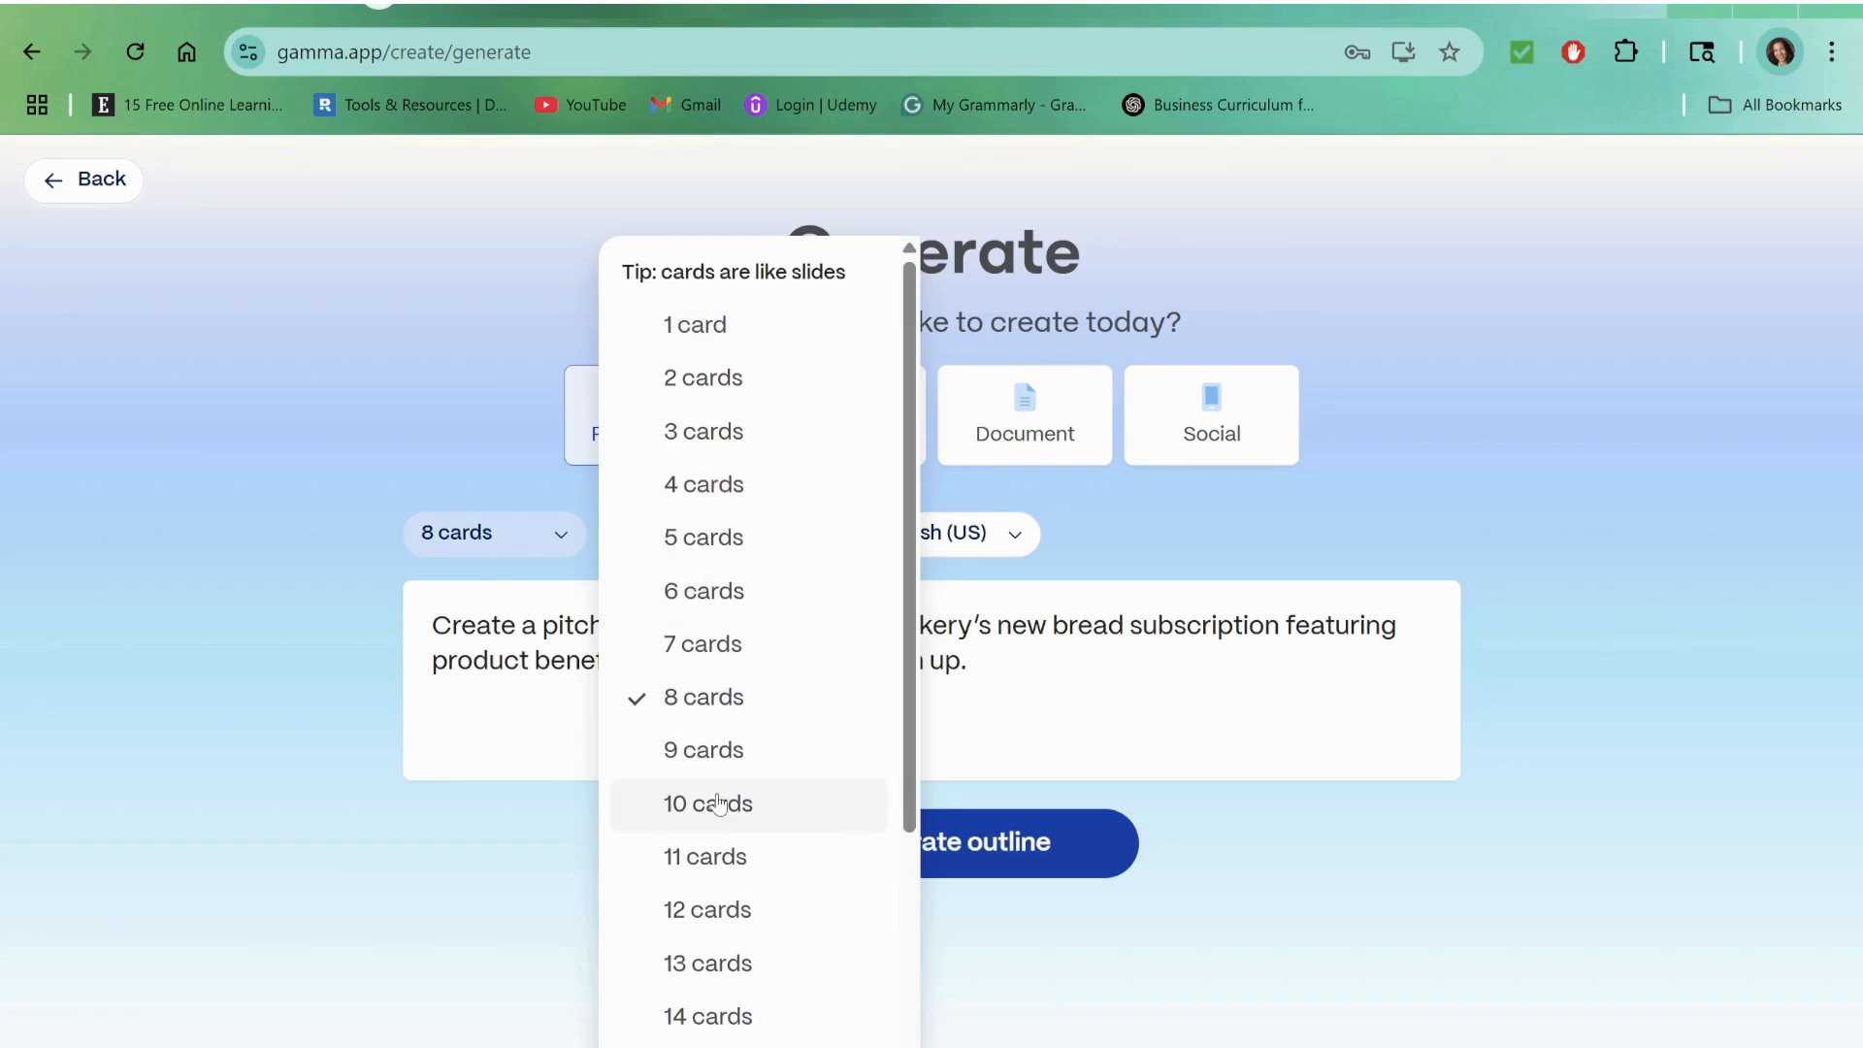
click(108, 512)
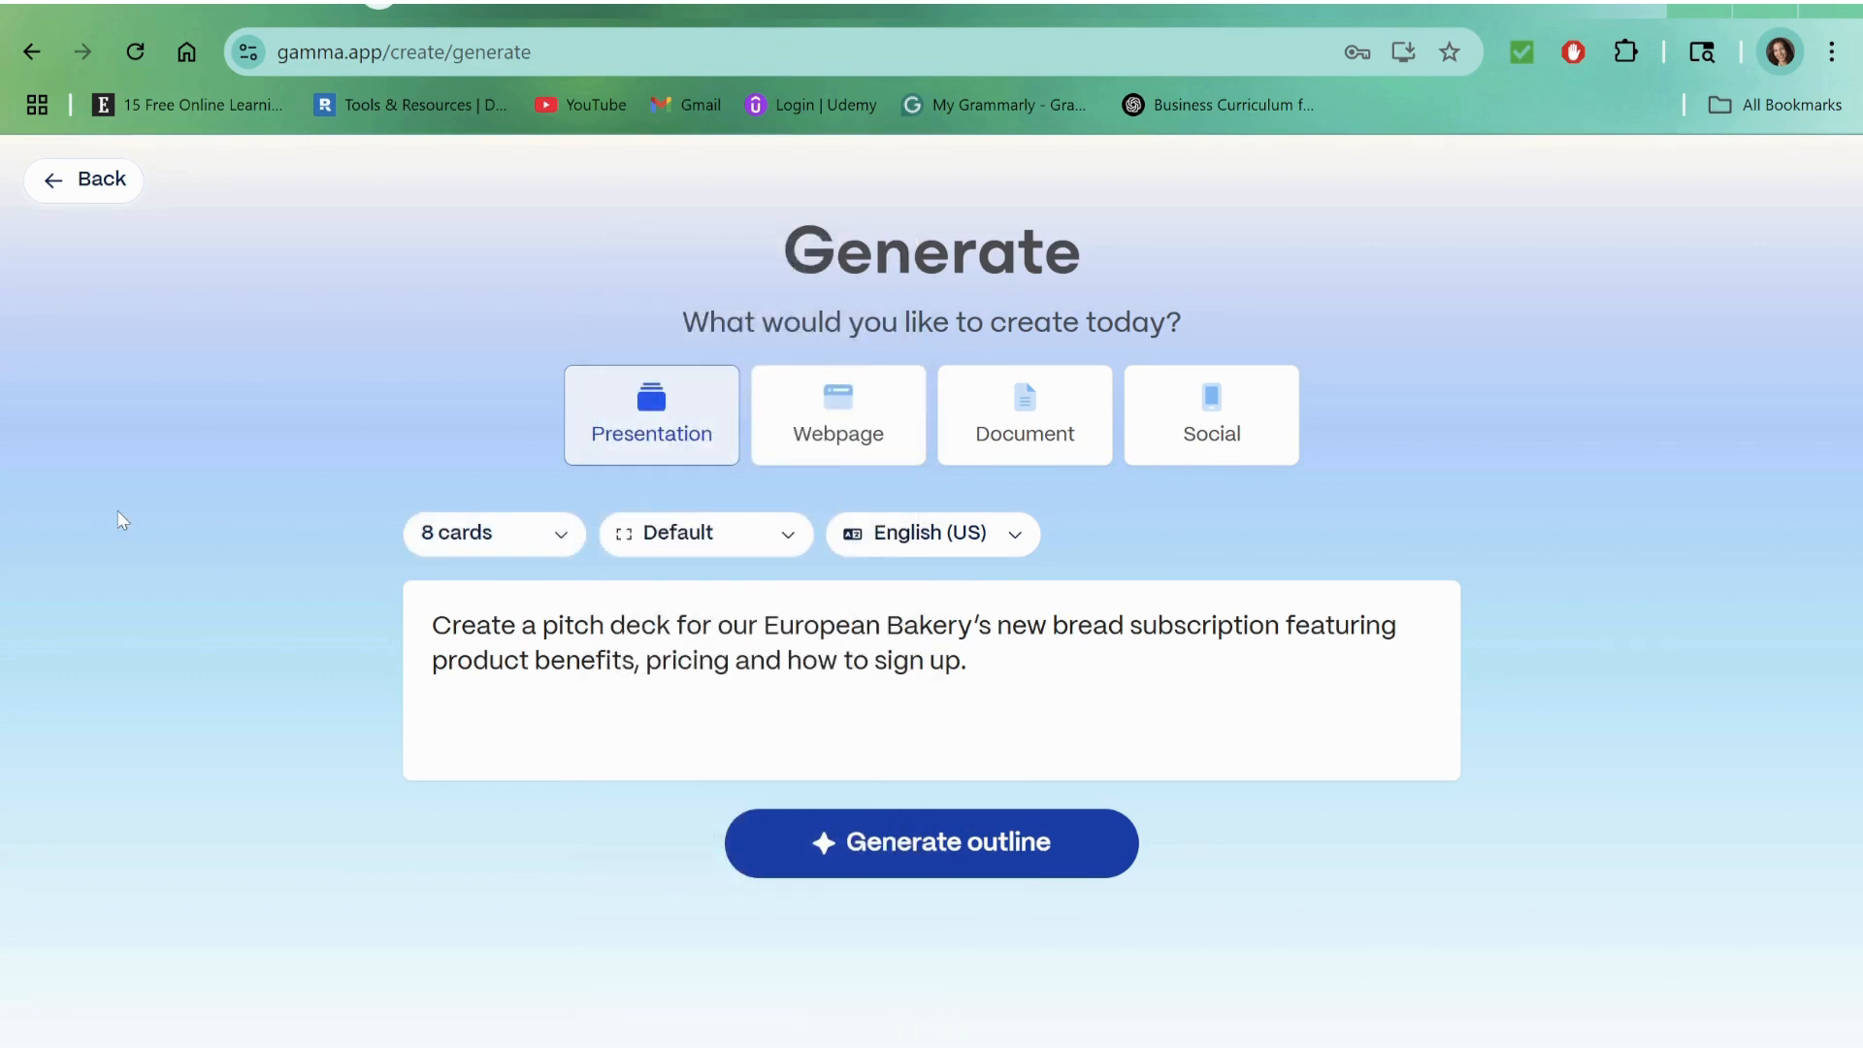
click(907, 850)
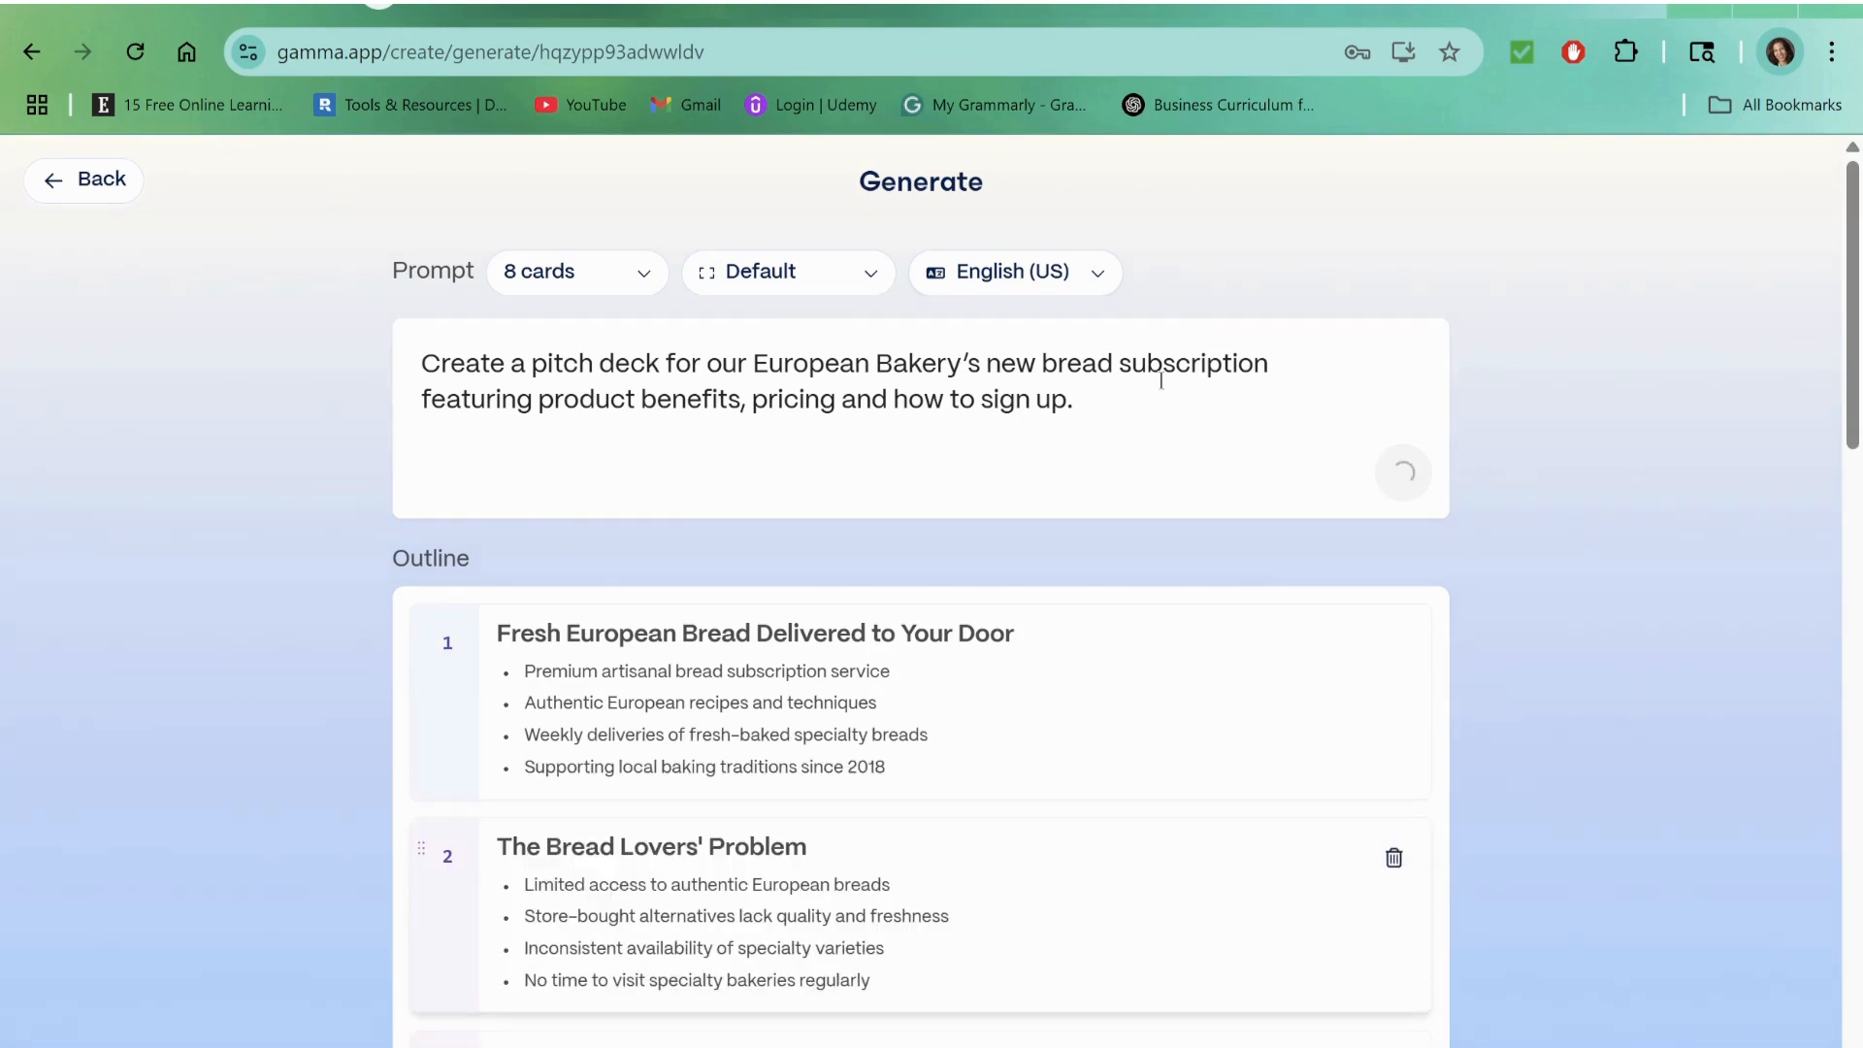
Step: Review the headings and bullet points of all the cards in the generated outline
scroll(1560, 743, down, 3)
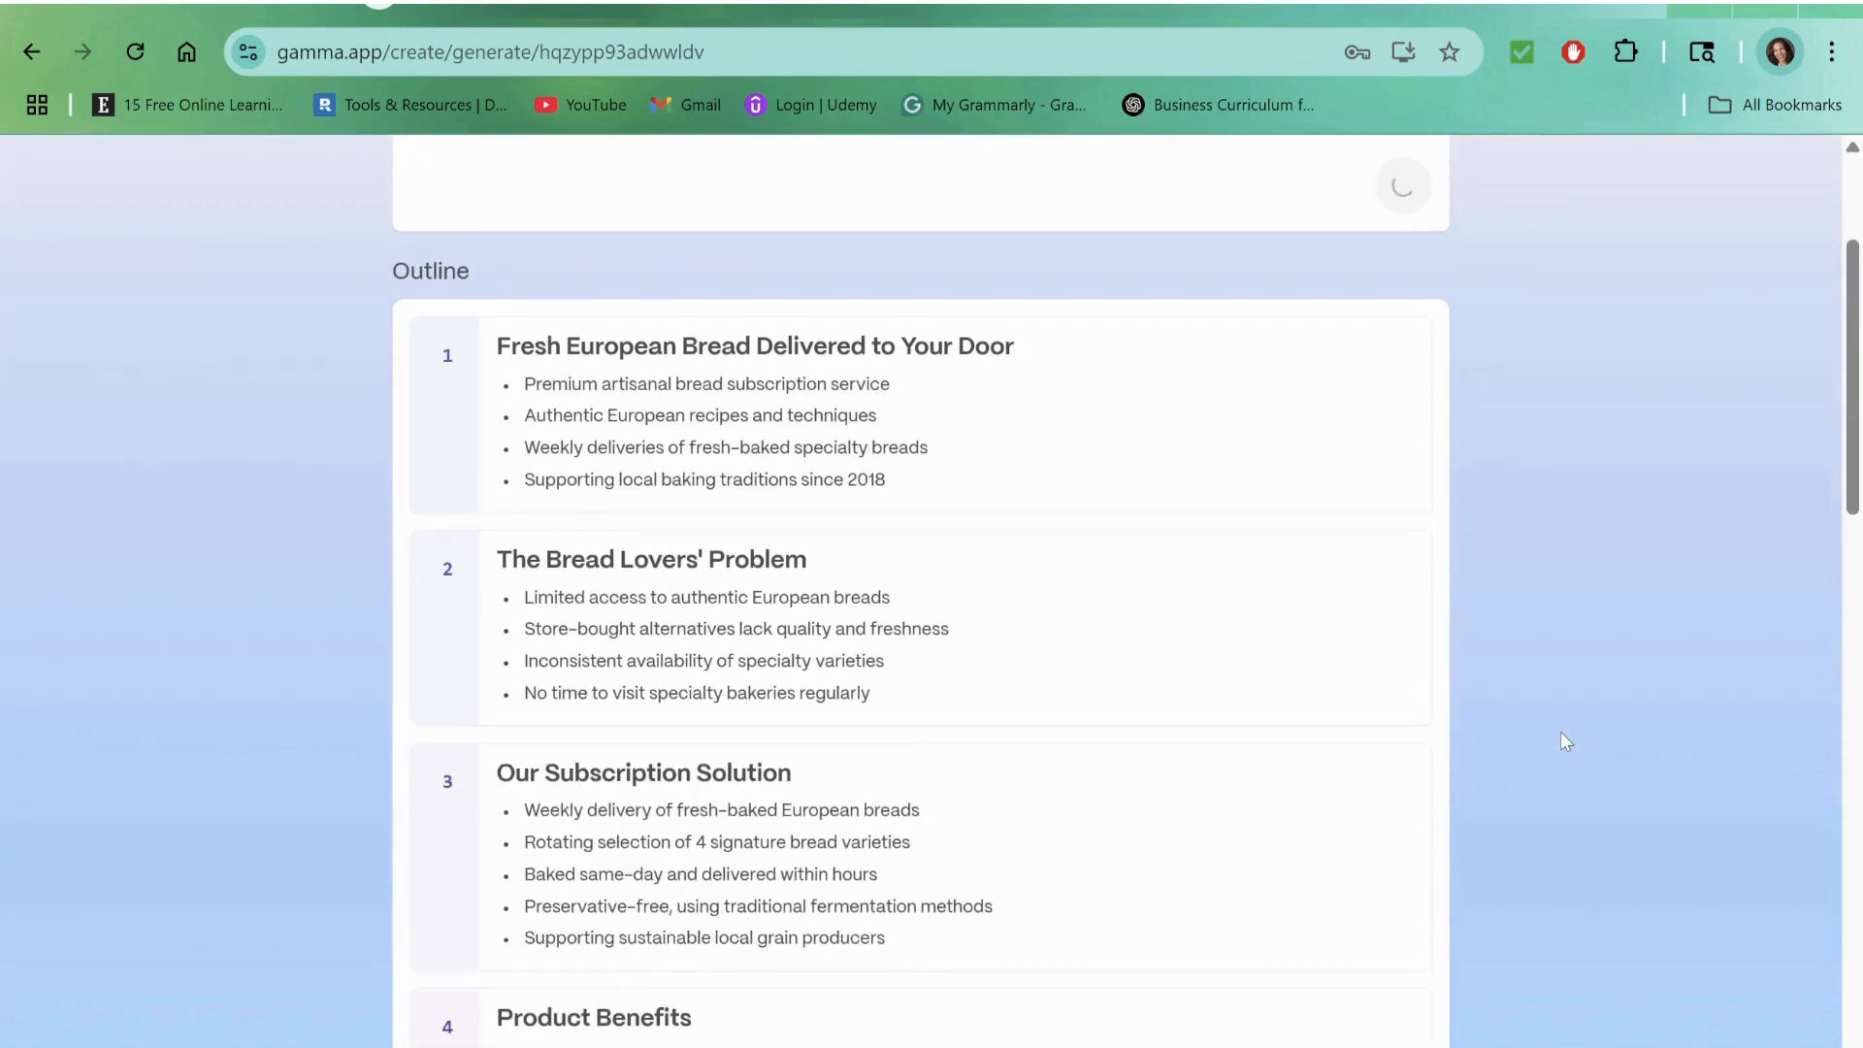
scroll(1561, 741, down, 7)
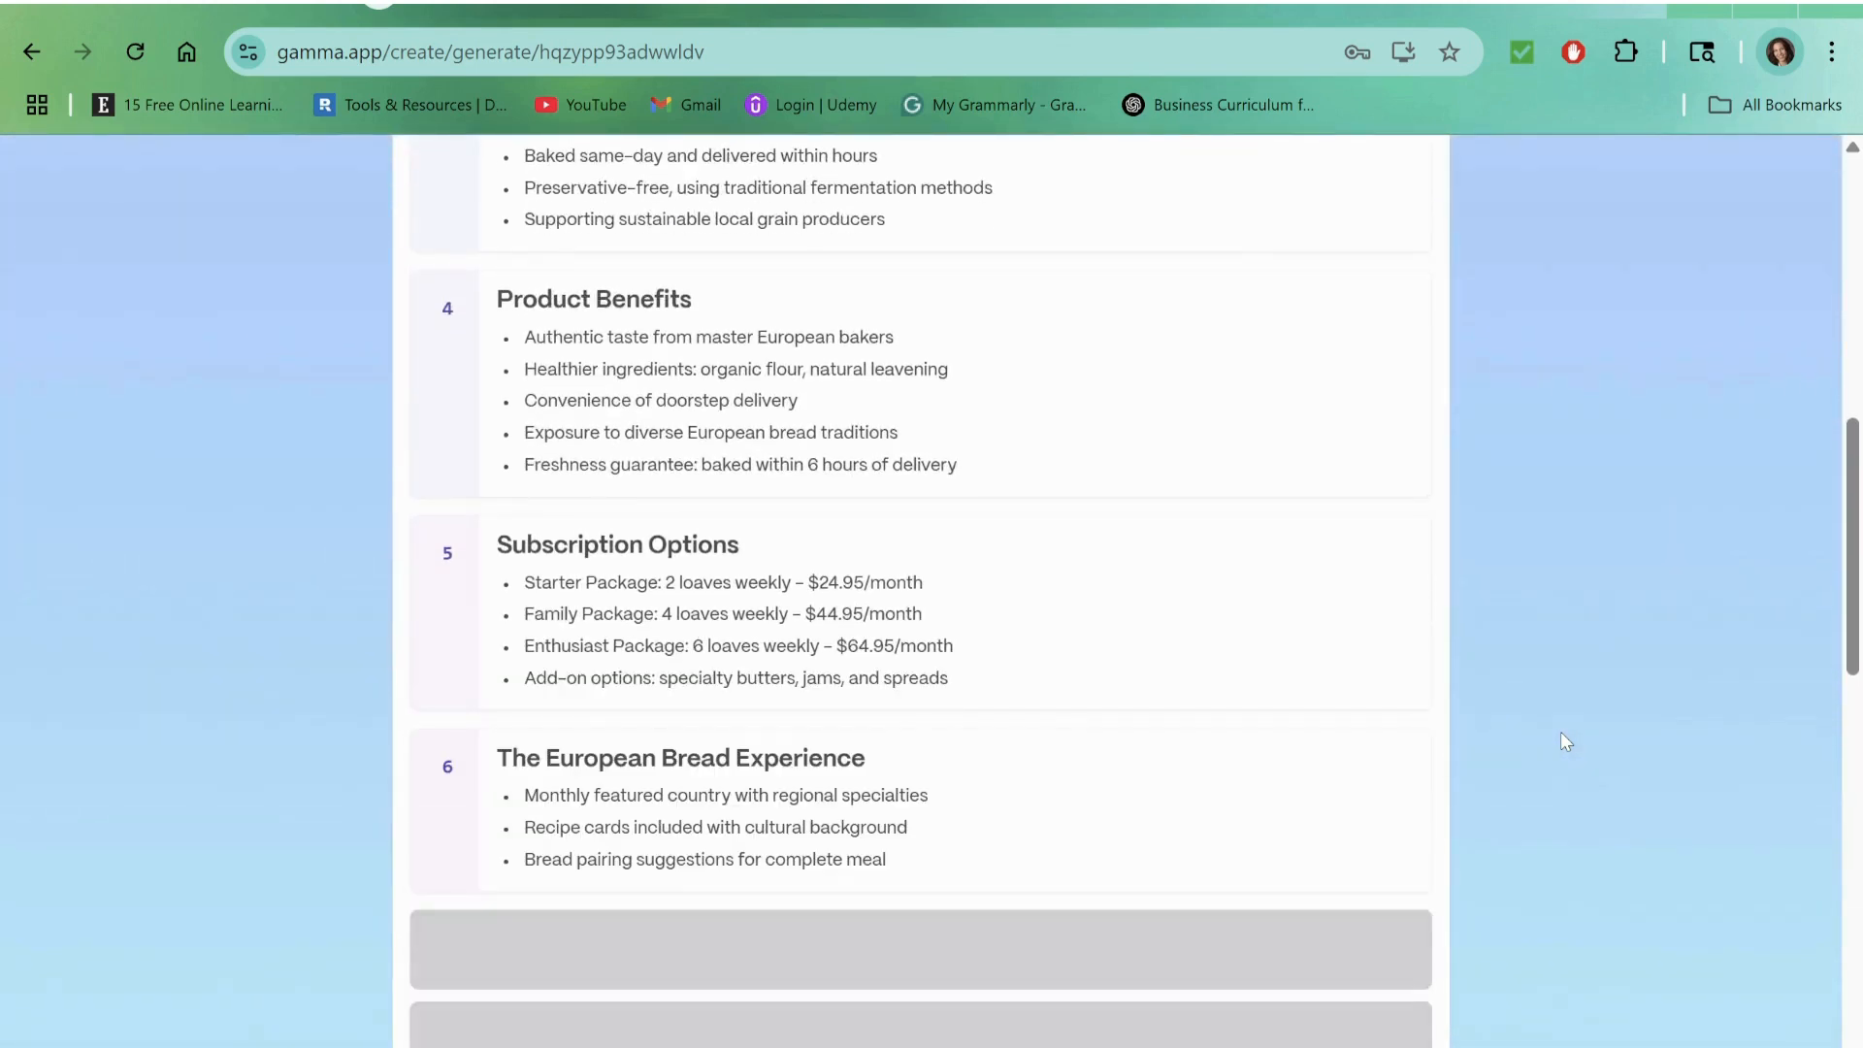
scroll(1587, 728, down, 1)
scroll(1587, 728, down, 5)
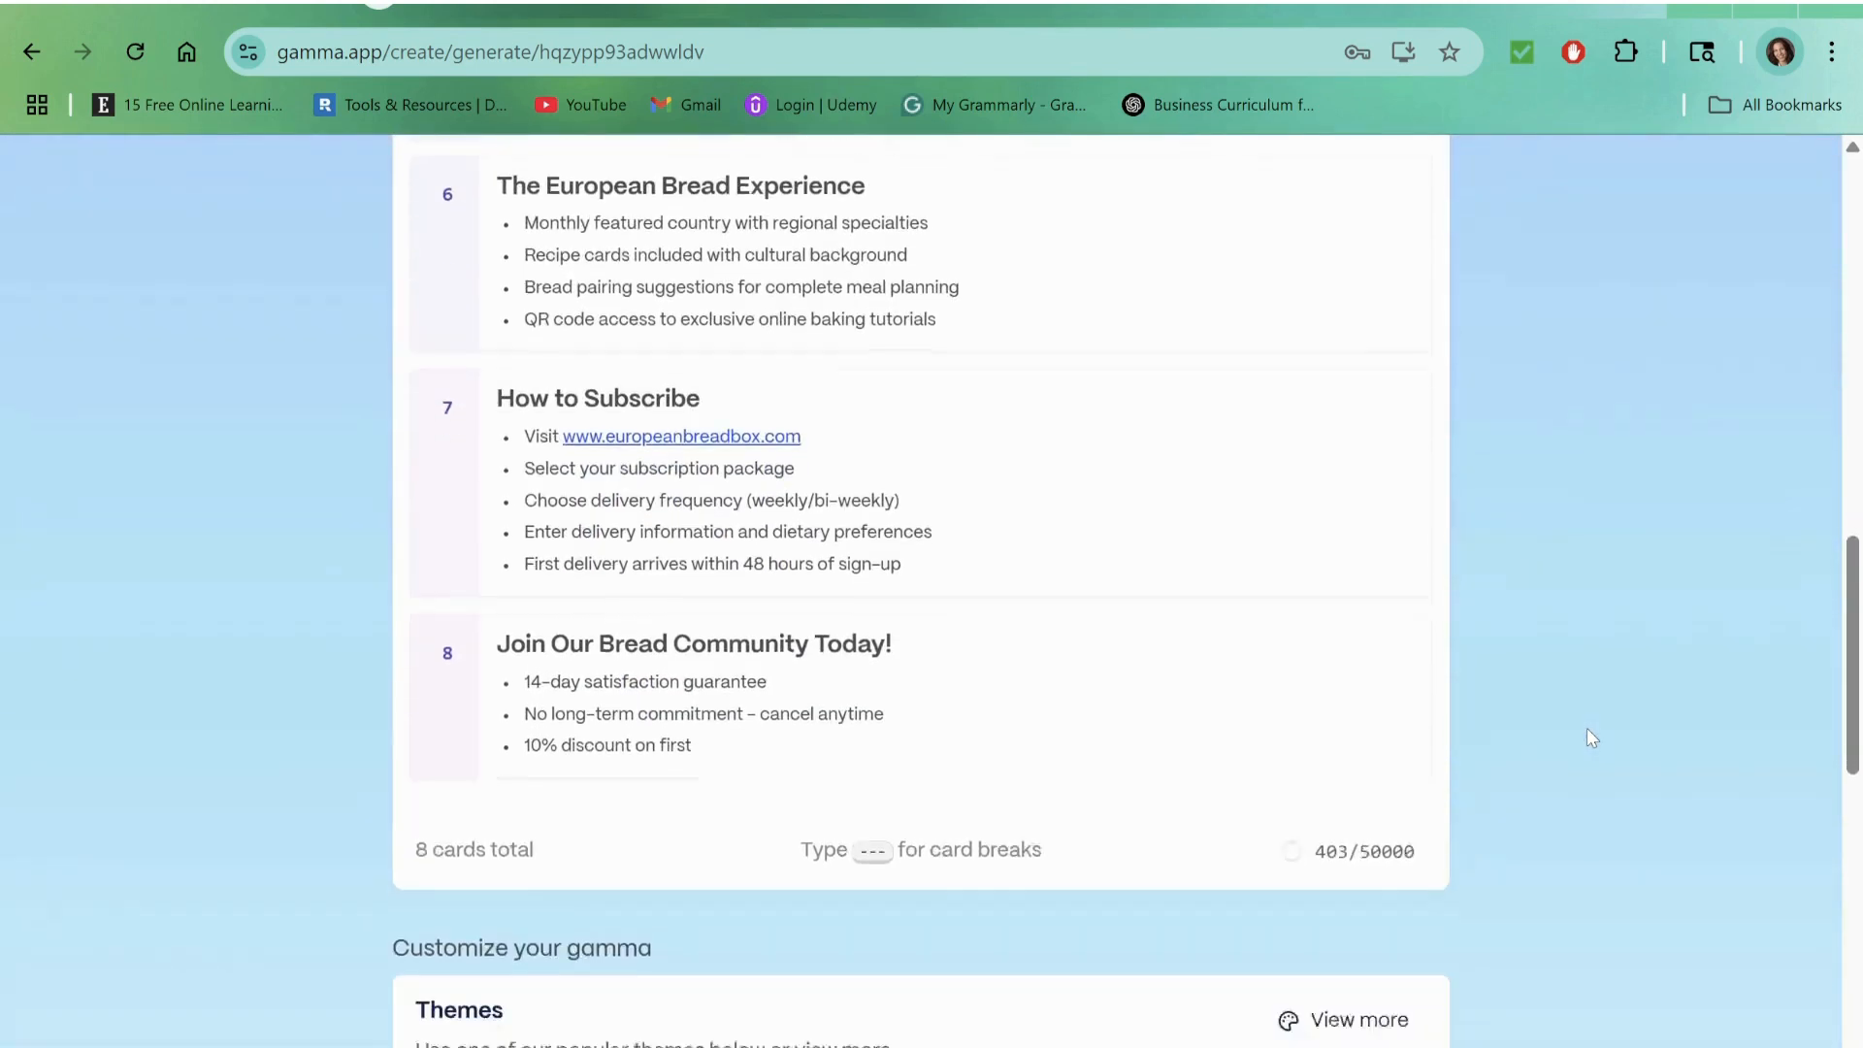
scroll(1586, 728, up, 15)
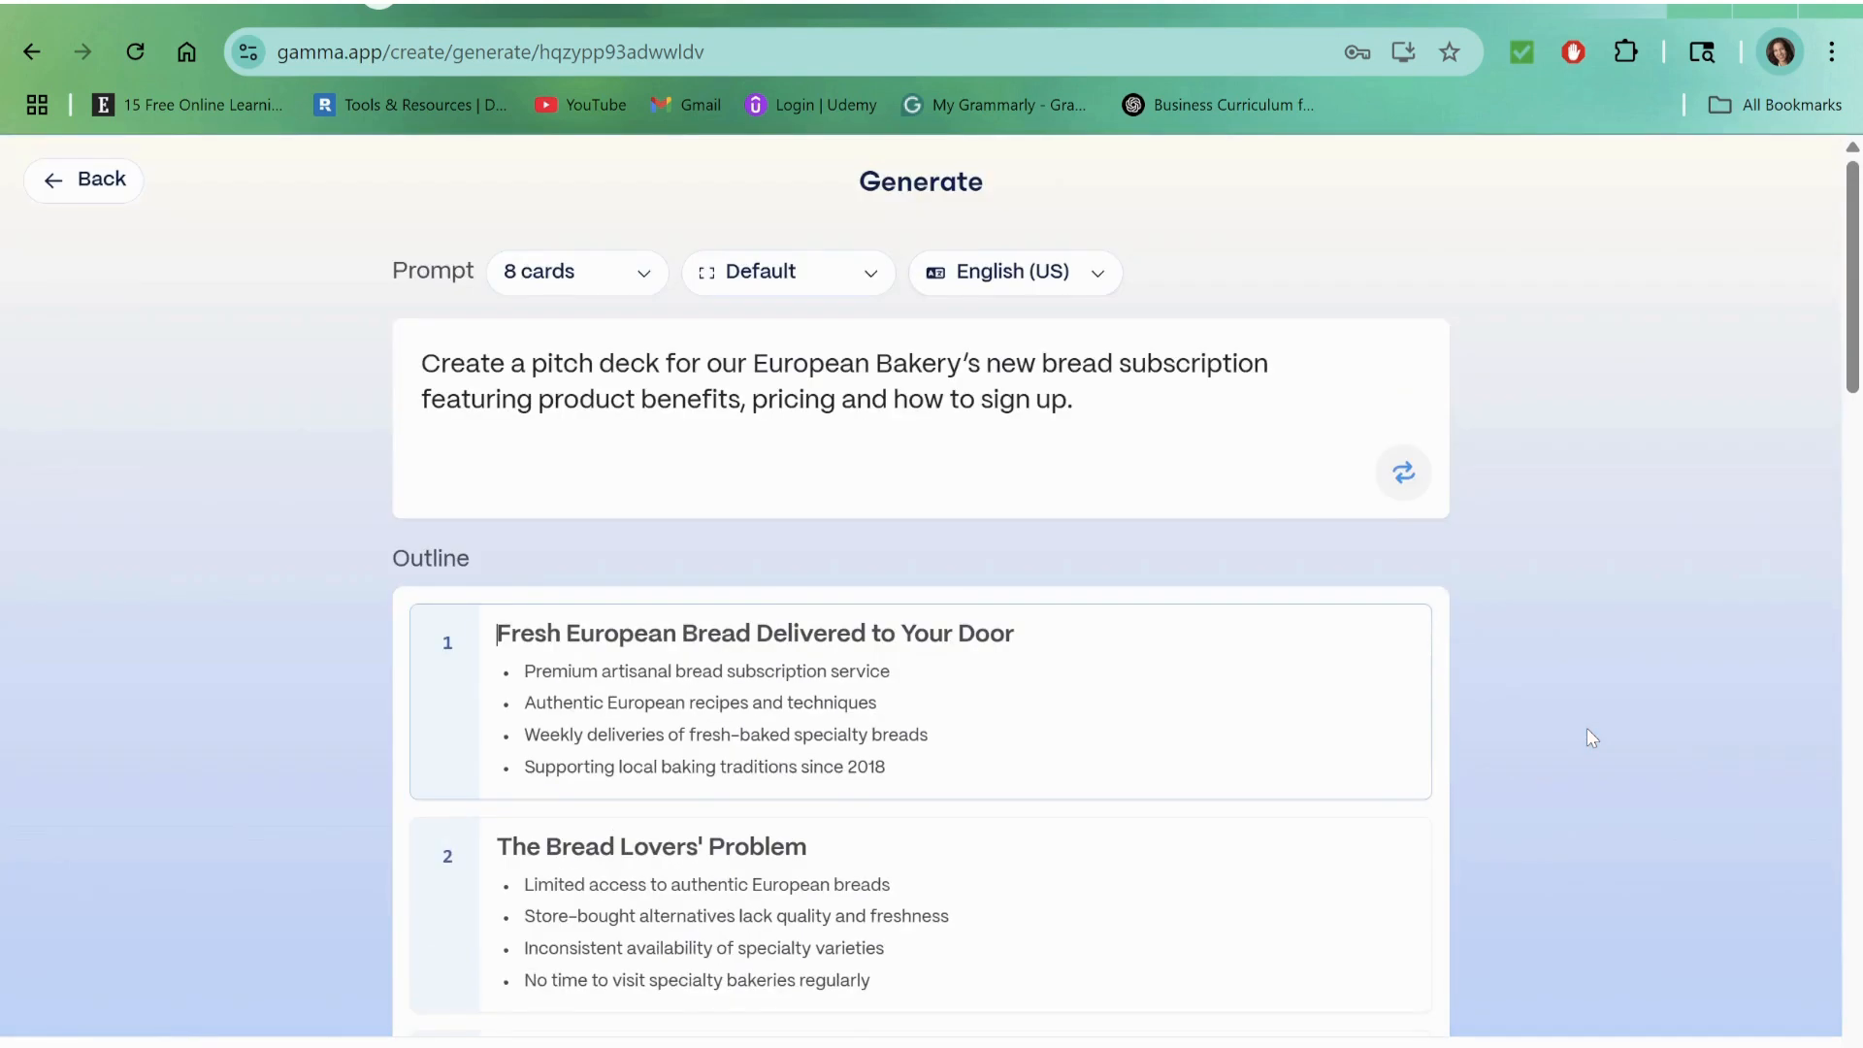
scroll(1588, 738, down, 1)
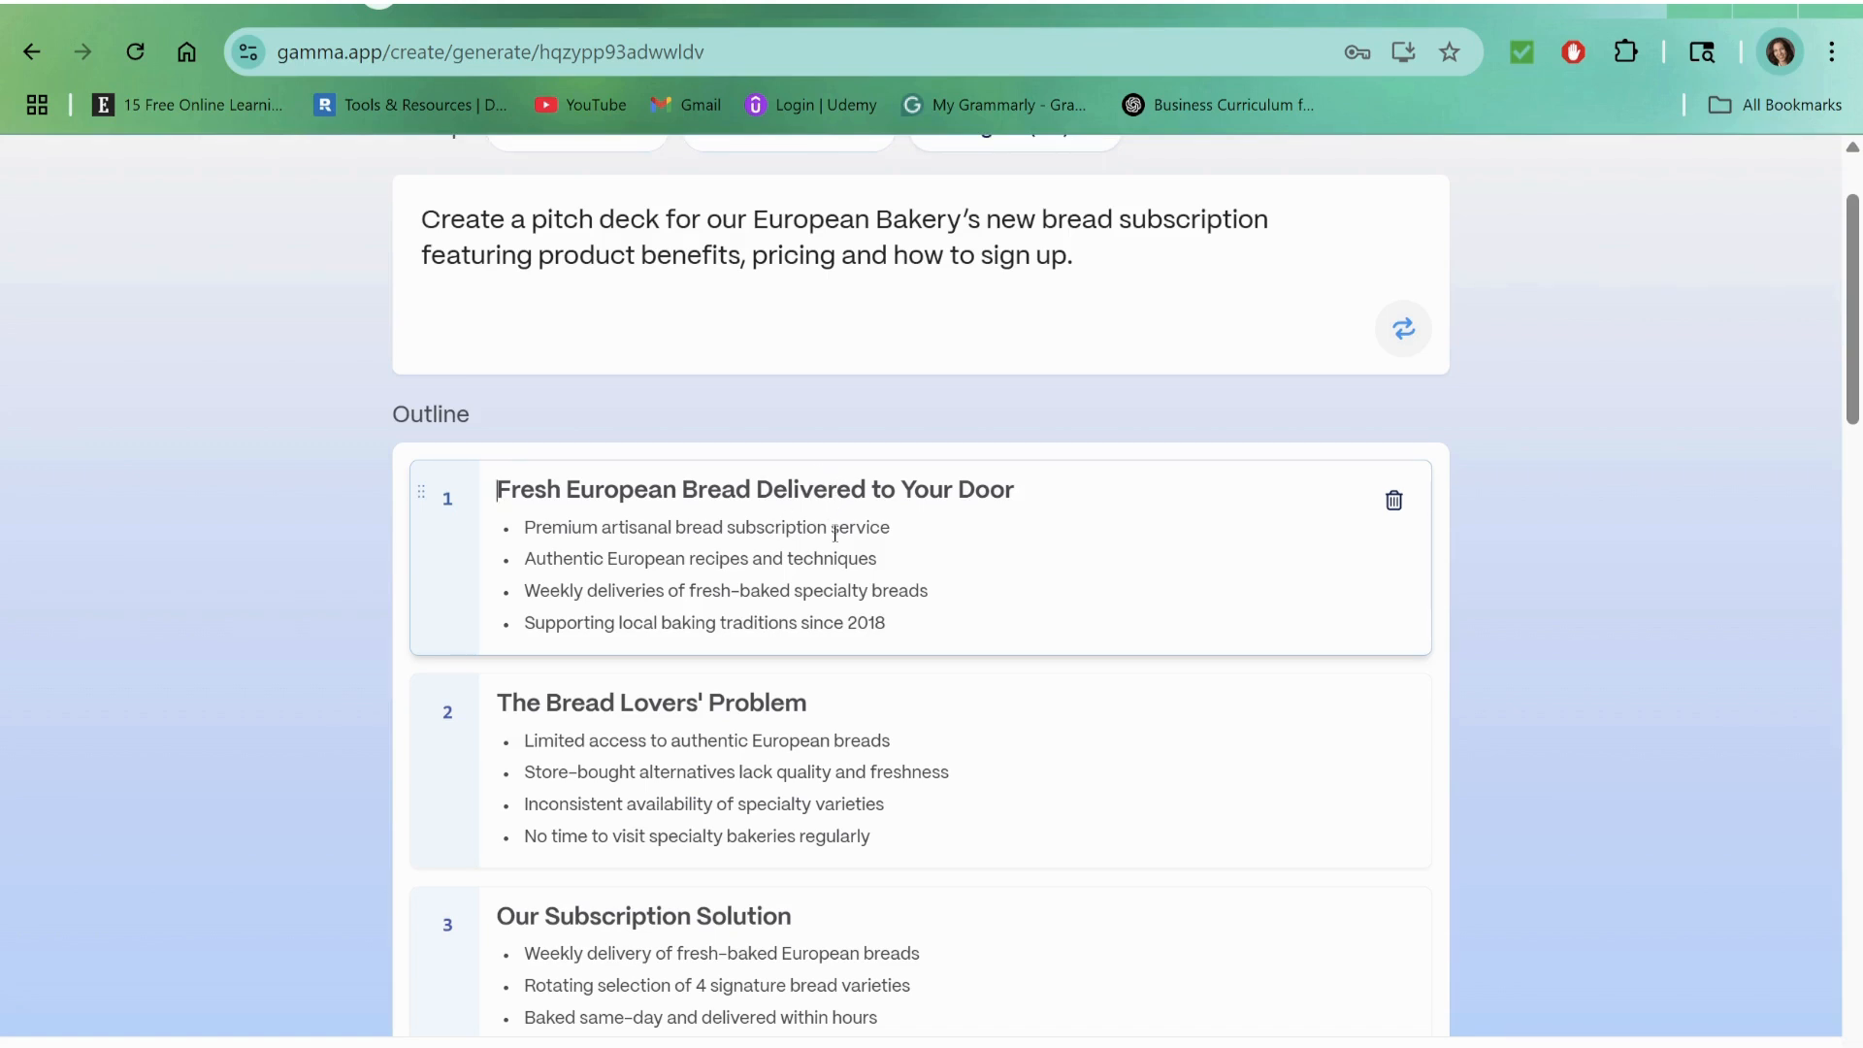
scroll(831, 575, down, 3)
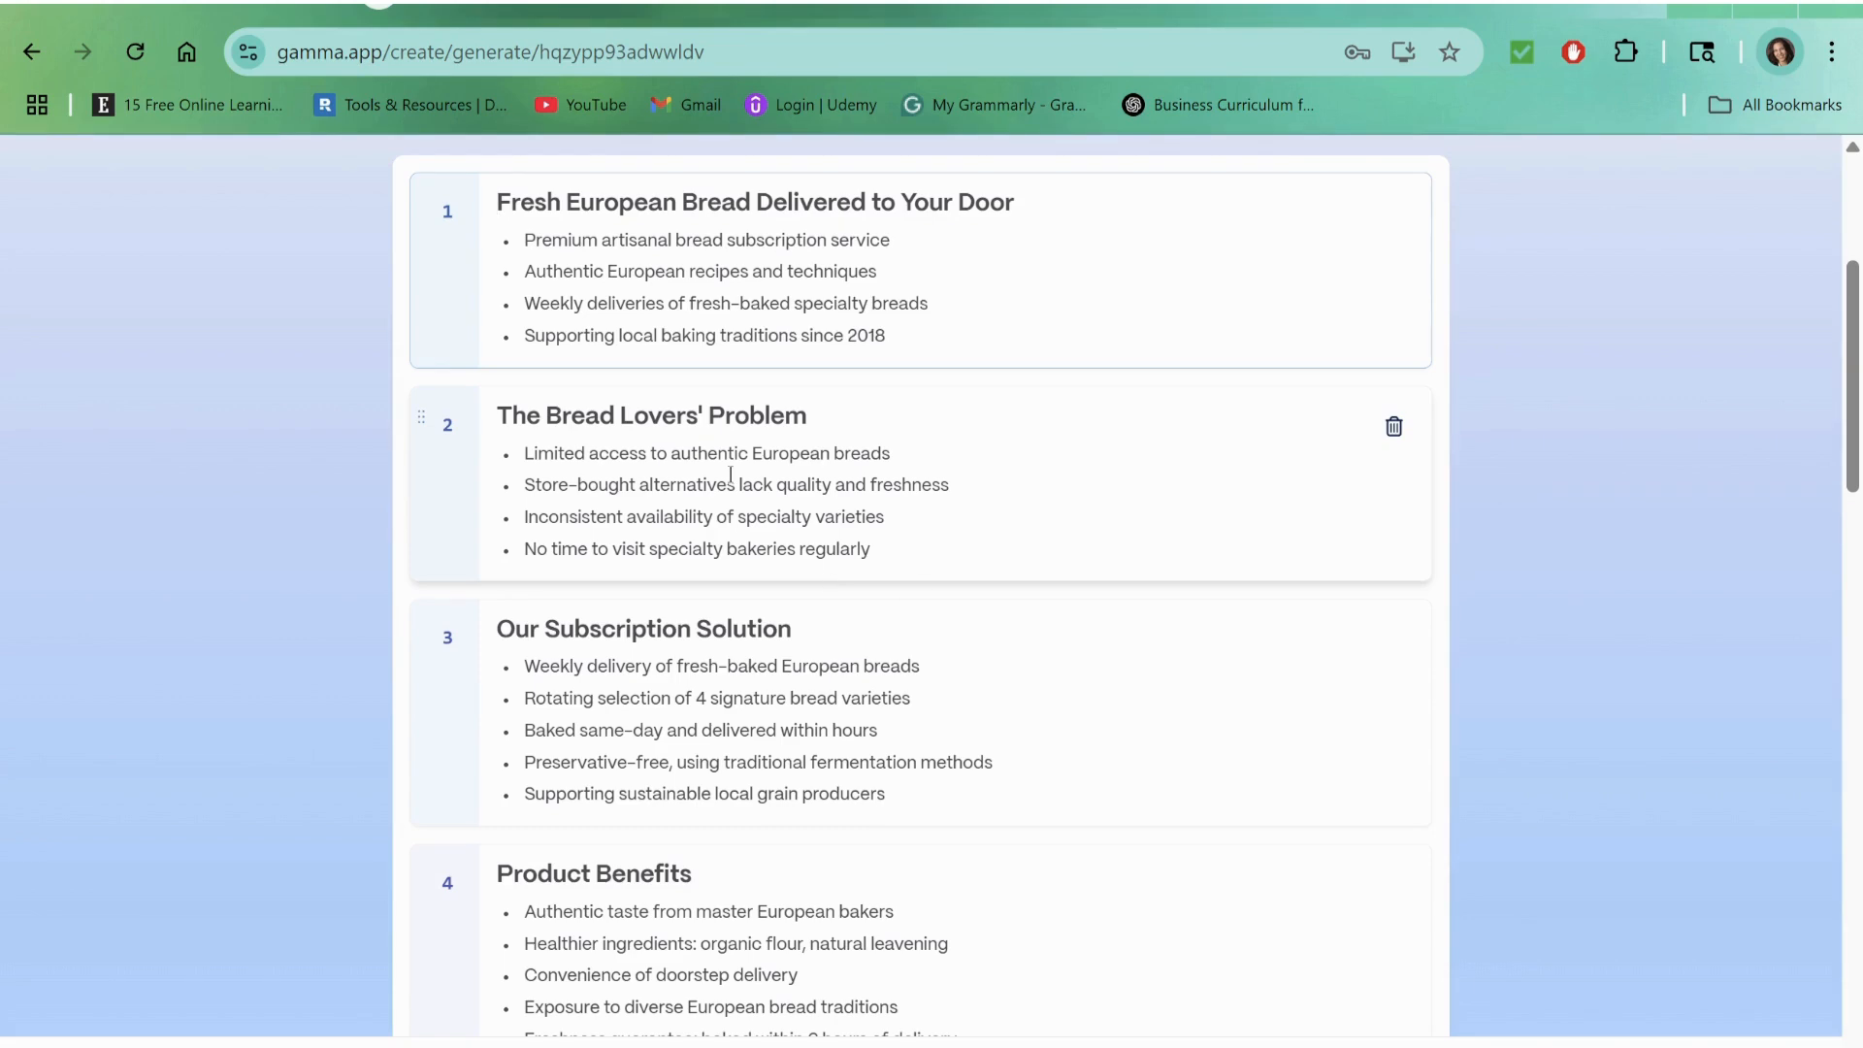
scroll(714, 554, down, 4)
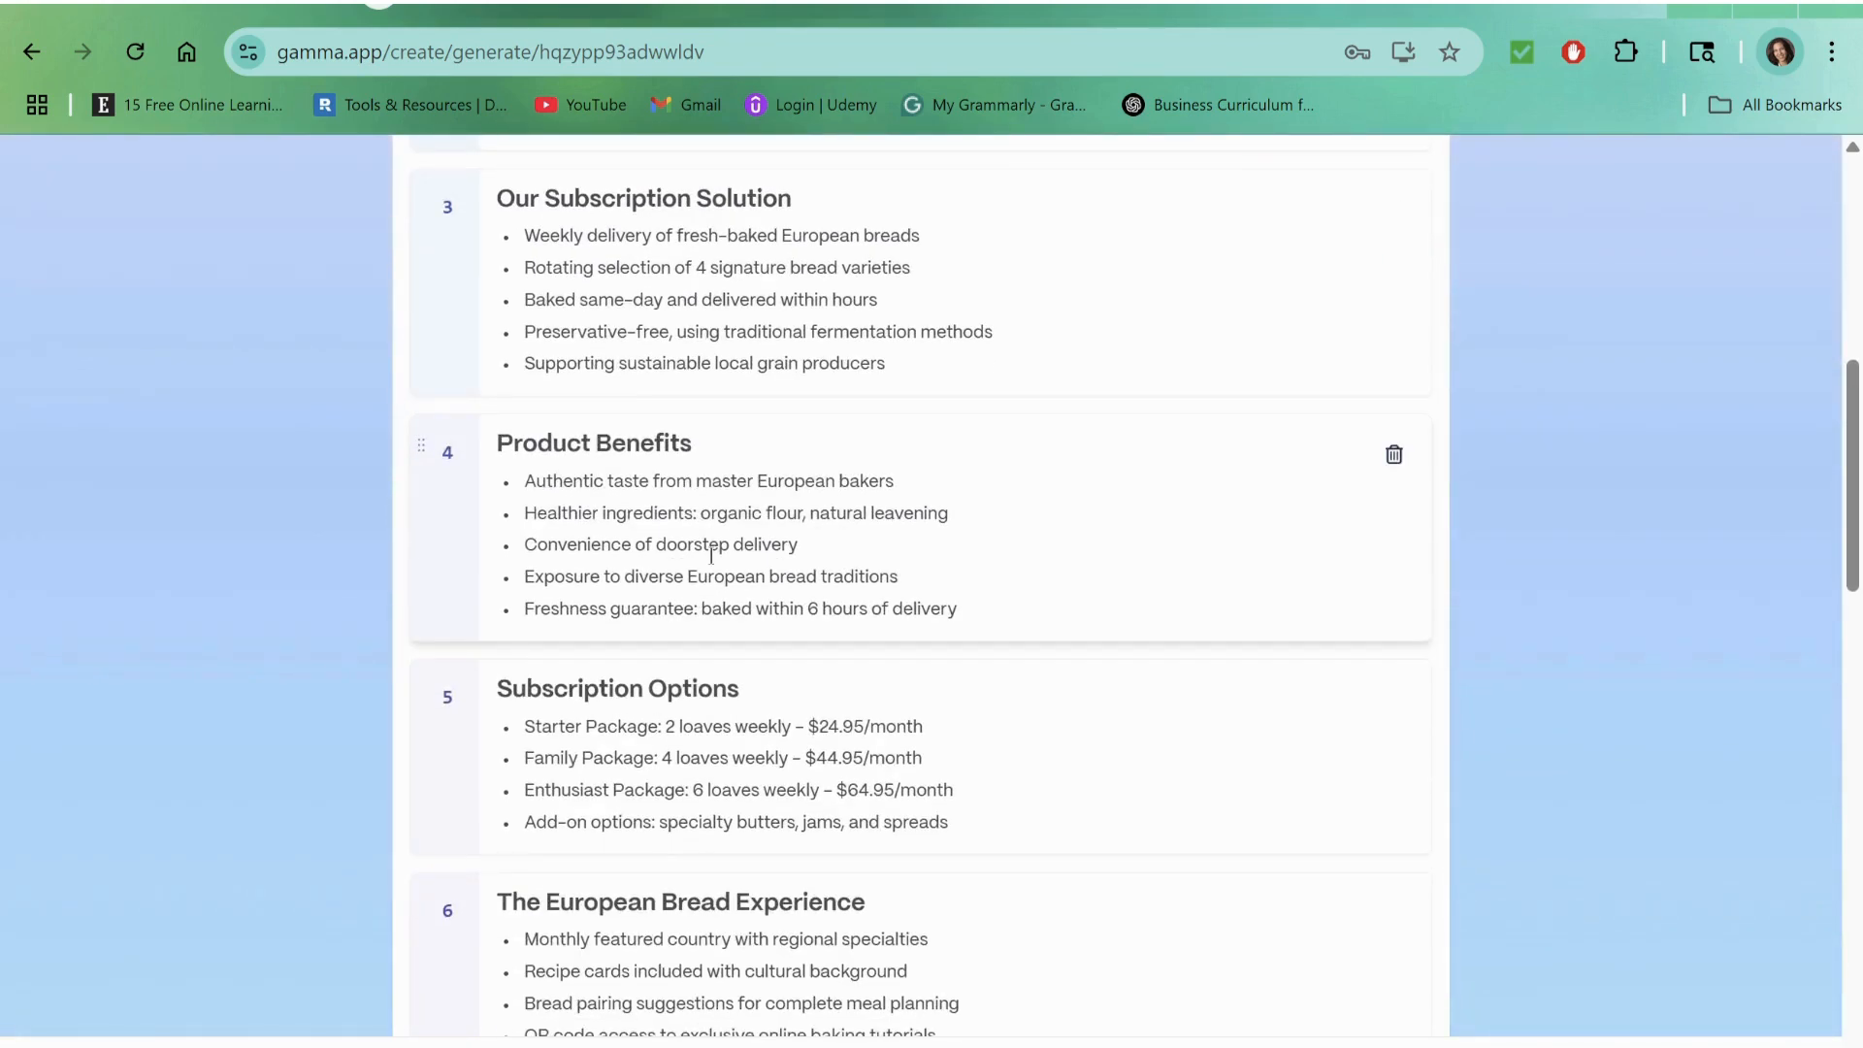
scroll(711, 555, down, 7)
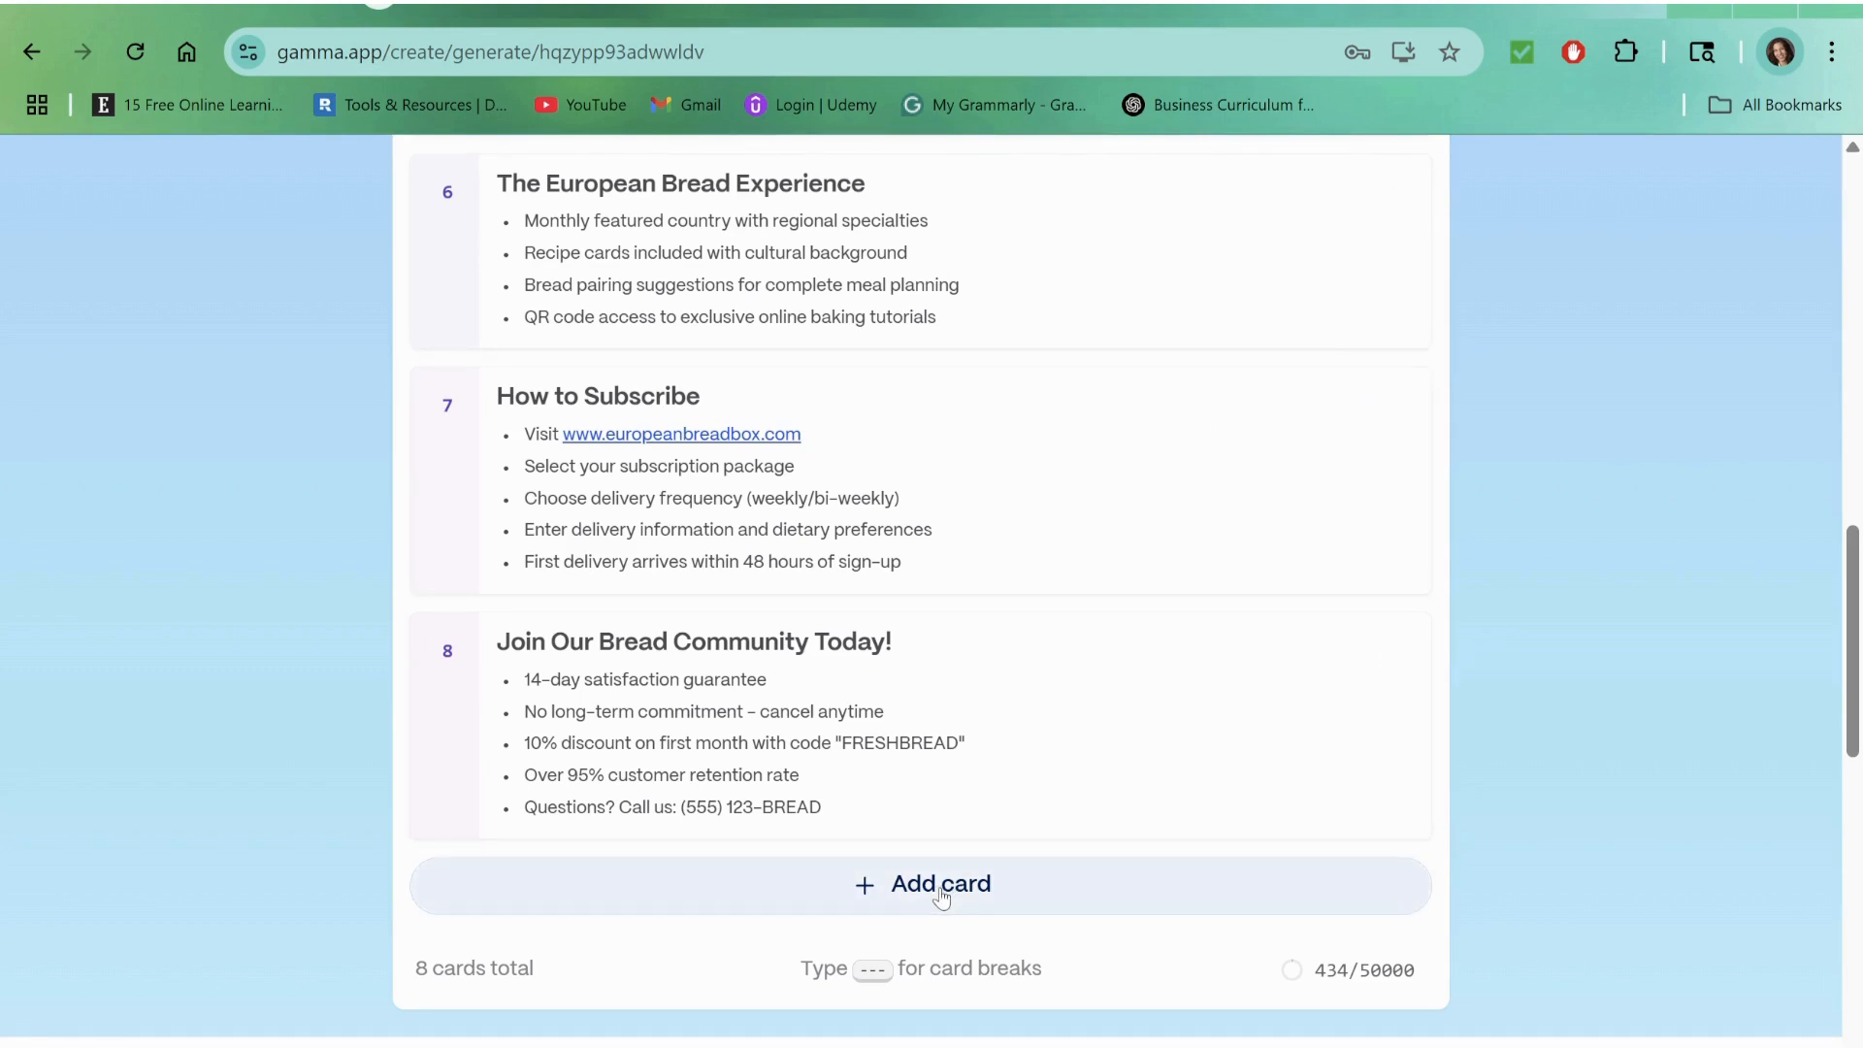
scroll(1339, 548, up, 4)
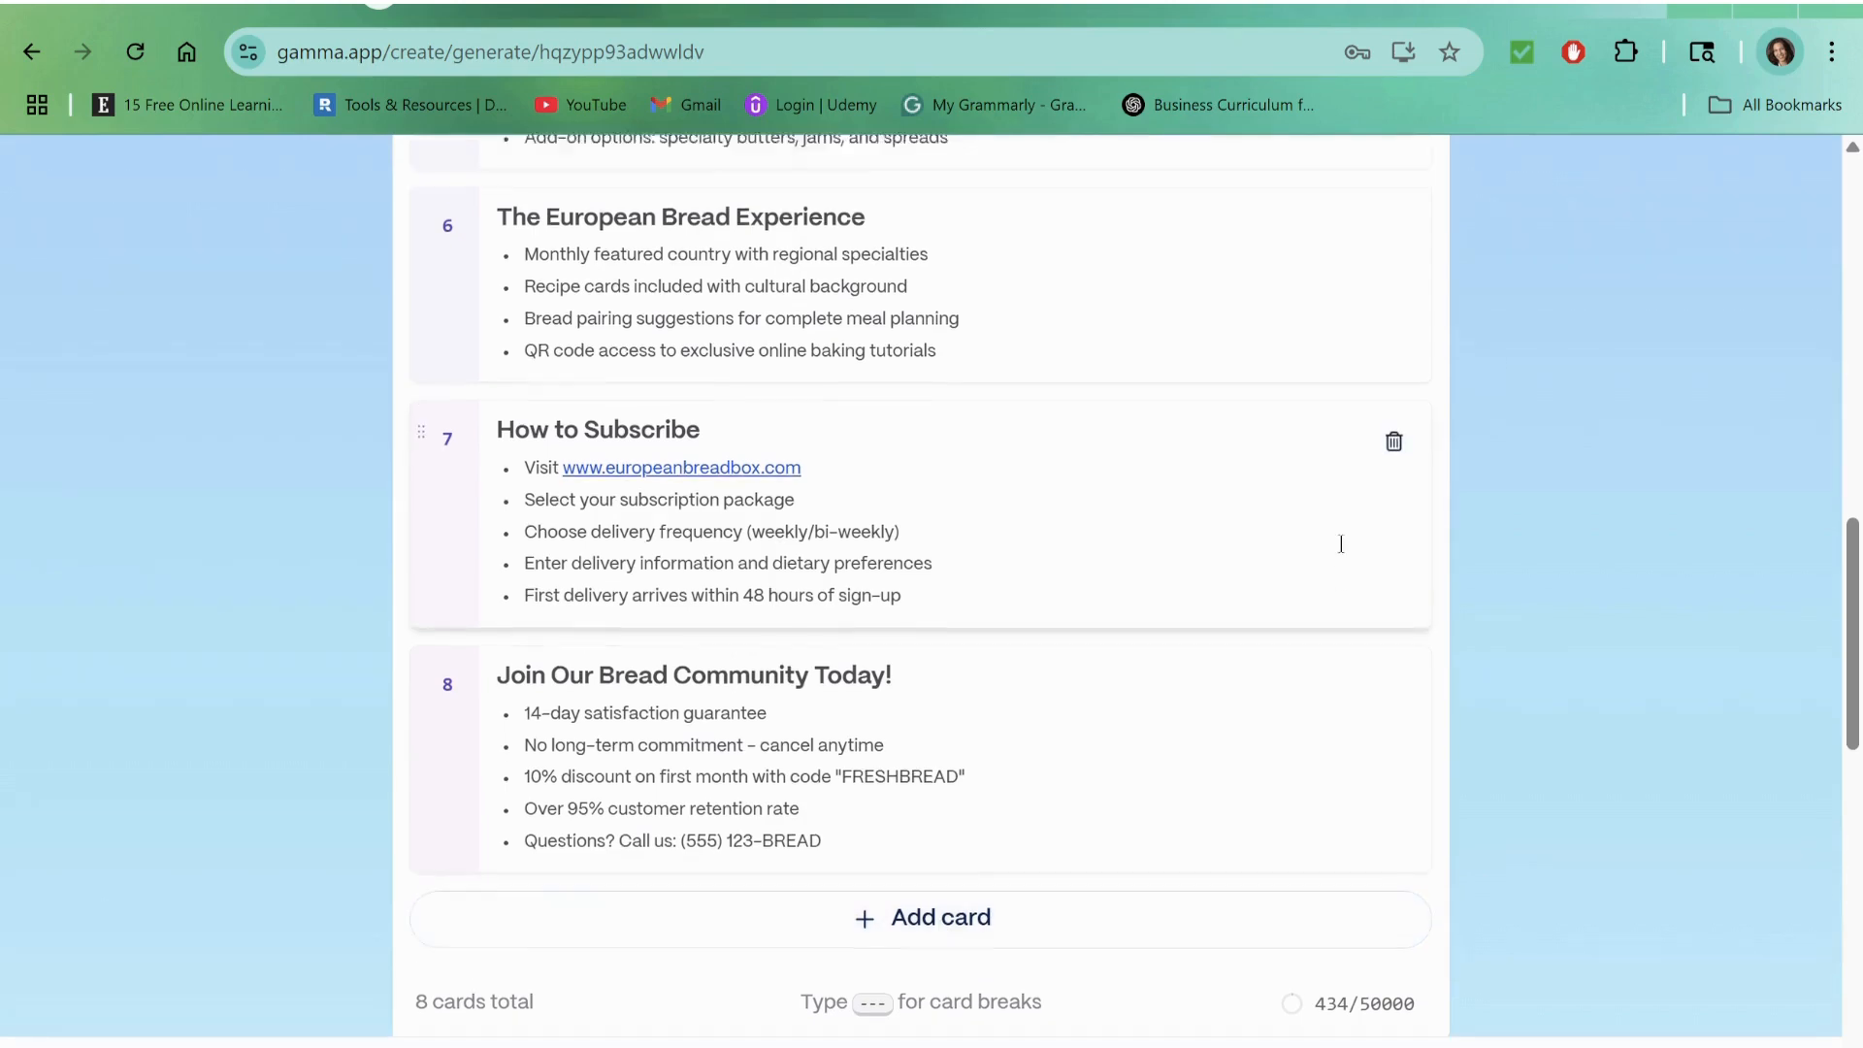
scroll(1341, 550, up, 2)
scroll(1334, 558, down, 3)
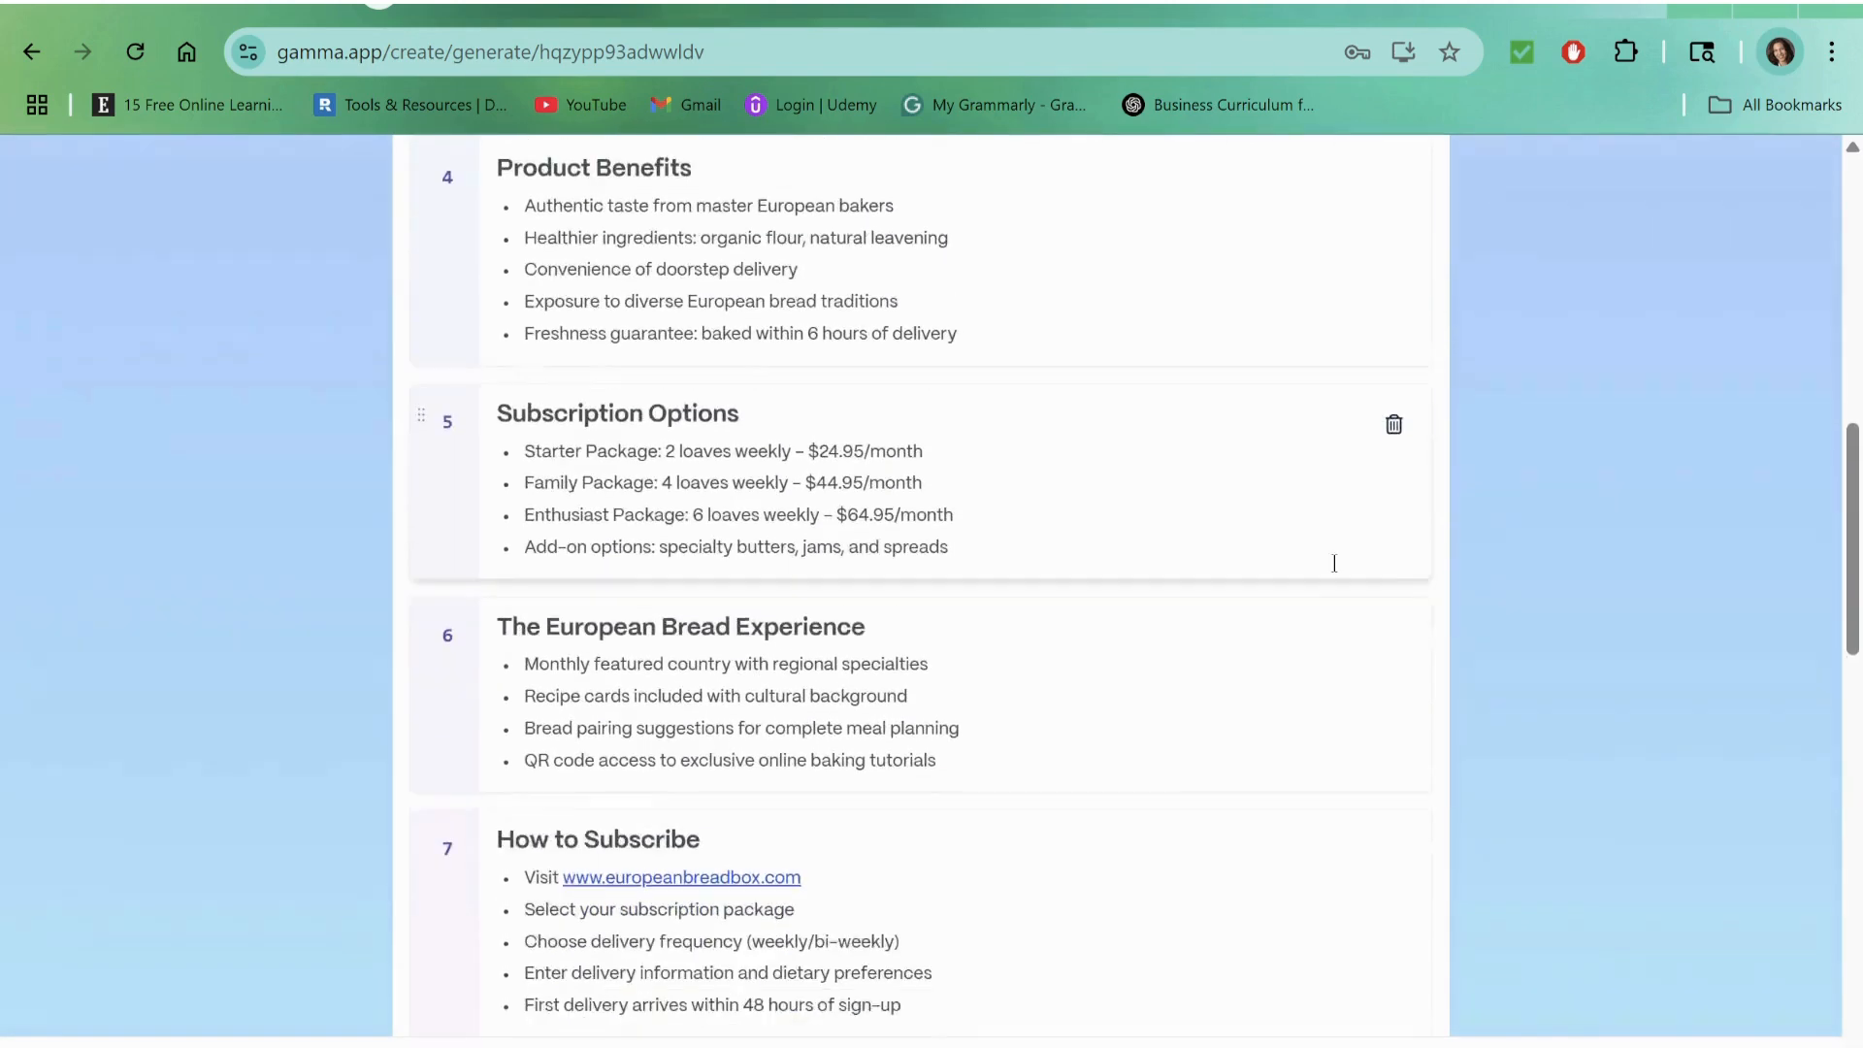
Step: Move the "Join Our Bread Community Today!" outline card above "How to Subscribe" and try to restore the original order
scroll(1335, 563, down, 3)
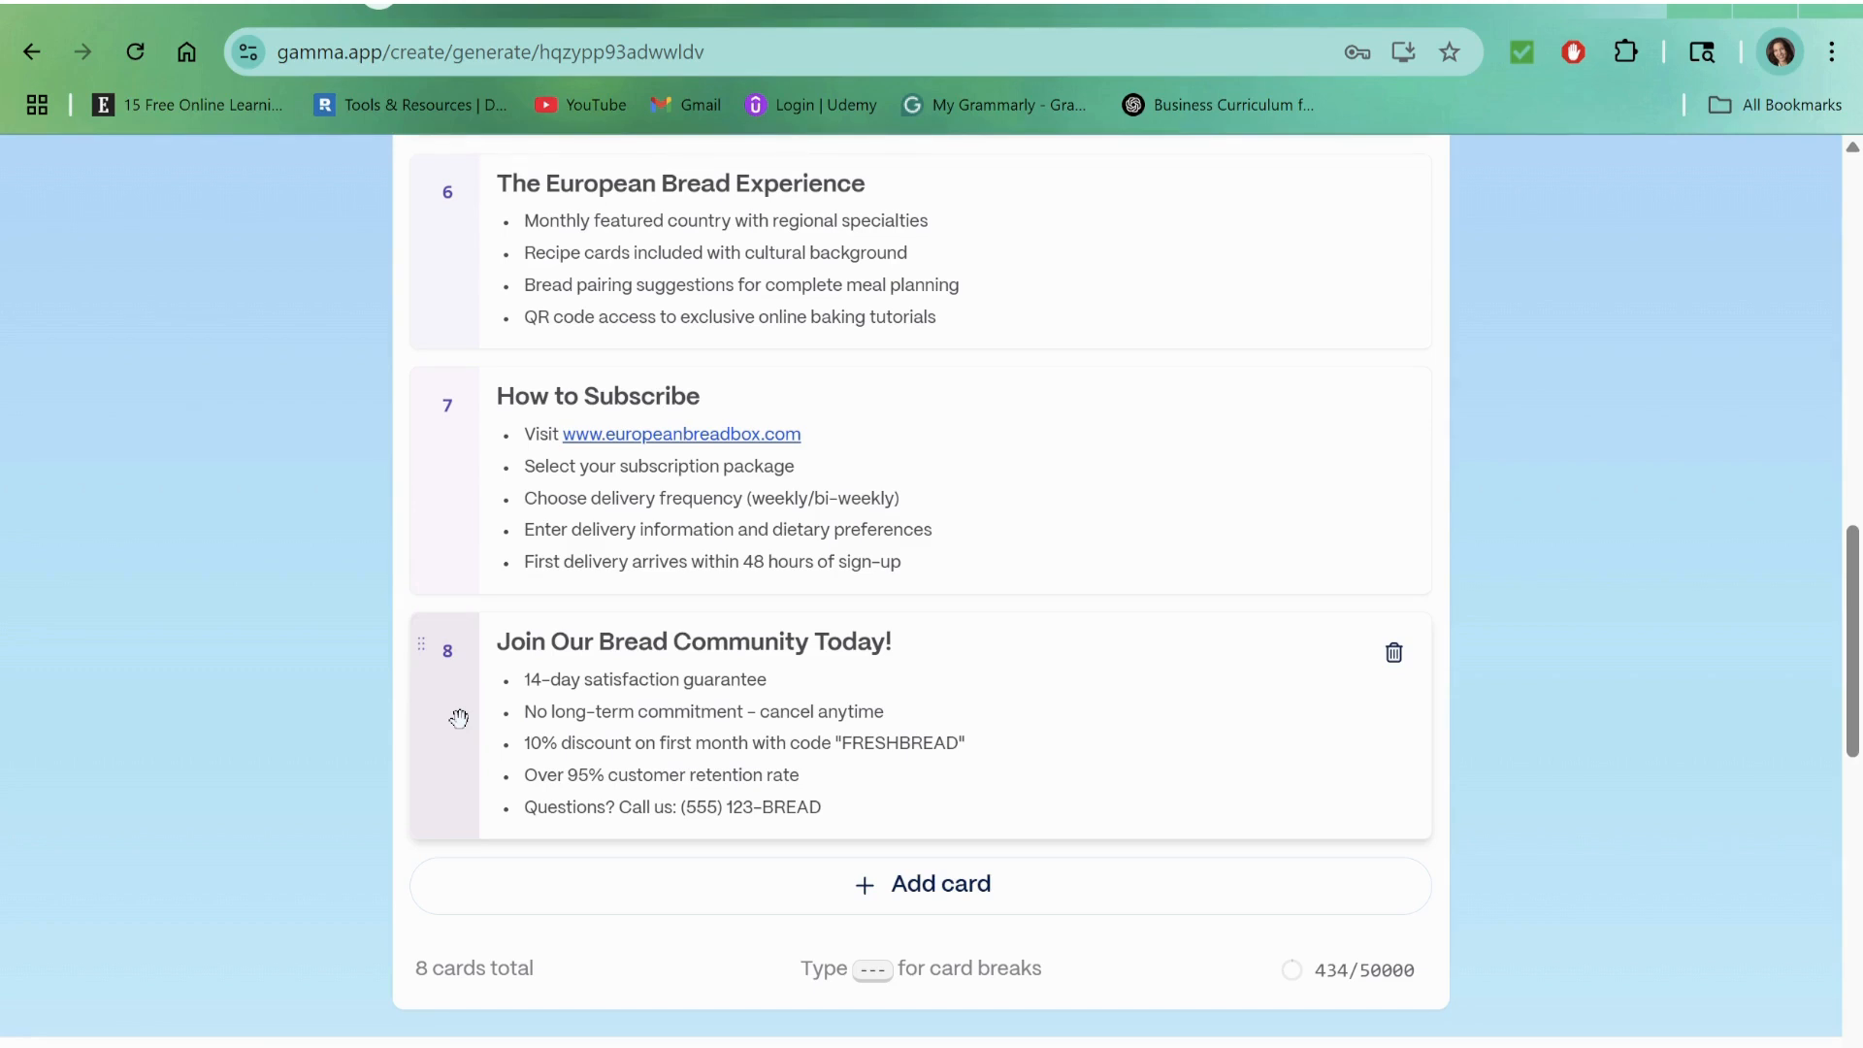
drag(459, 718, 454, 411)
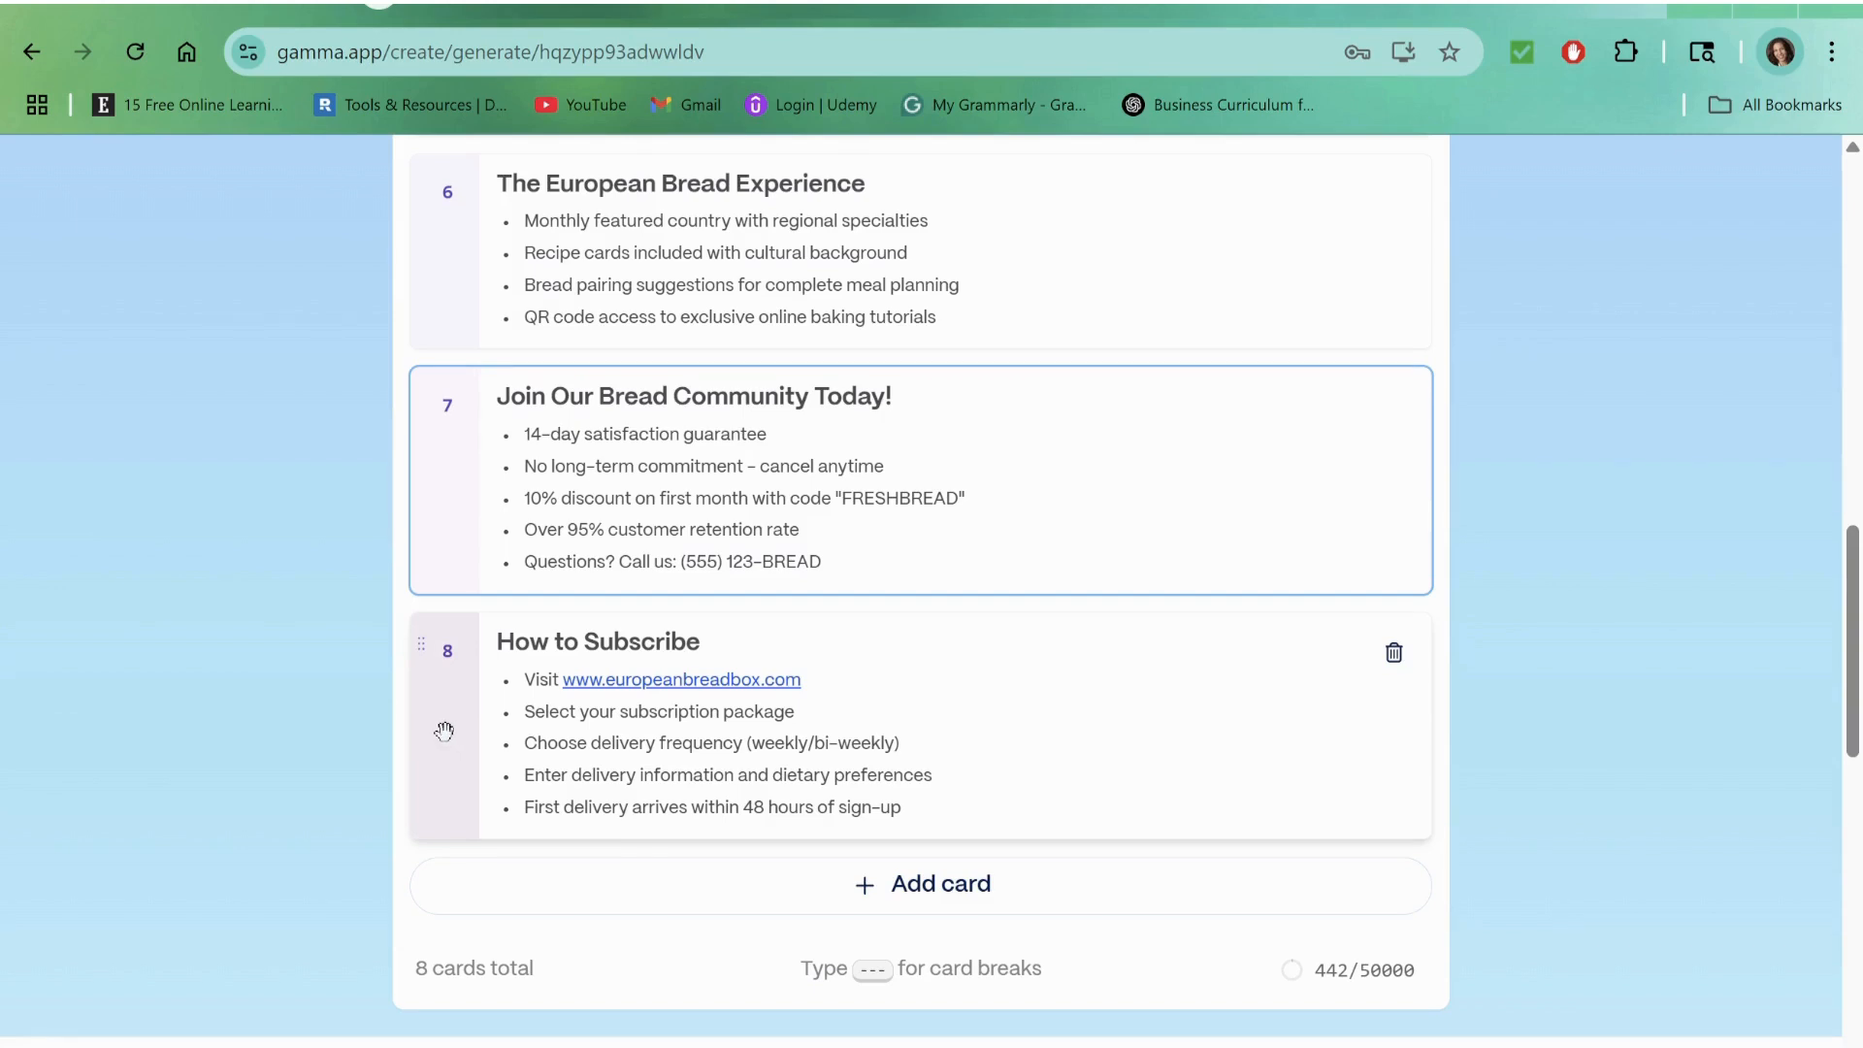
drag(444, 731, 470, 405)
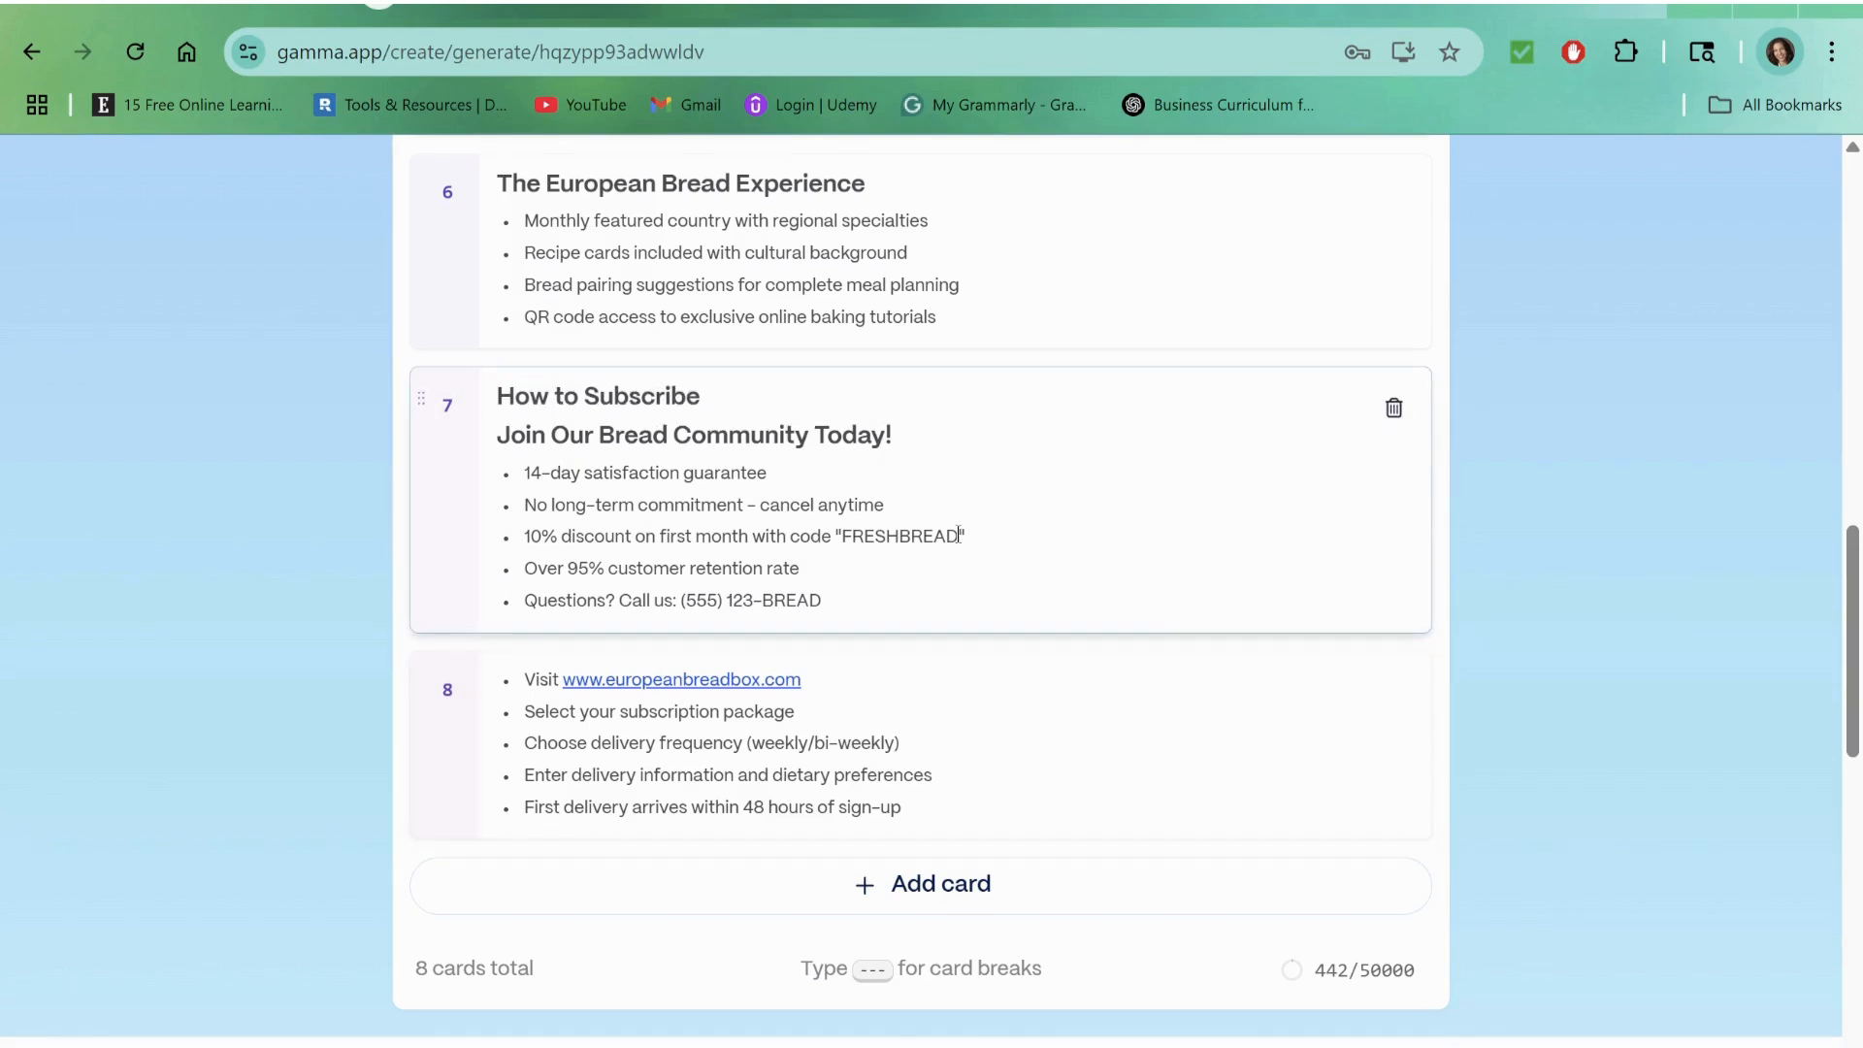
Step: Examine the last two outline cards and the theme options below the outline
scroll(959, 536, up, 2)
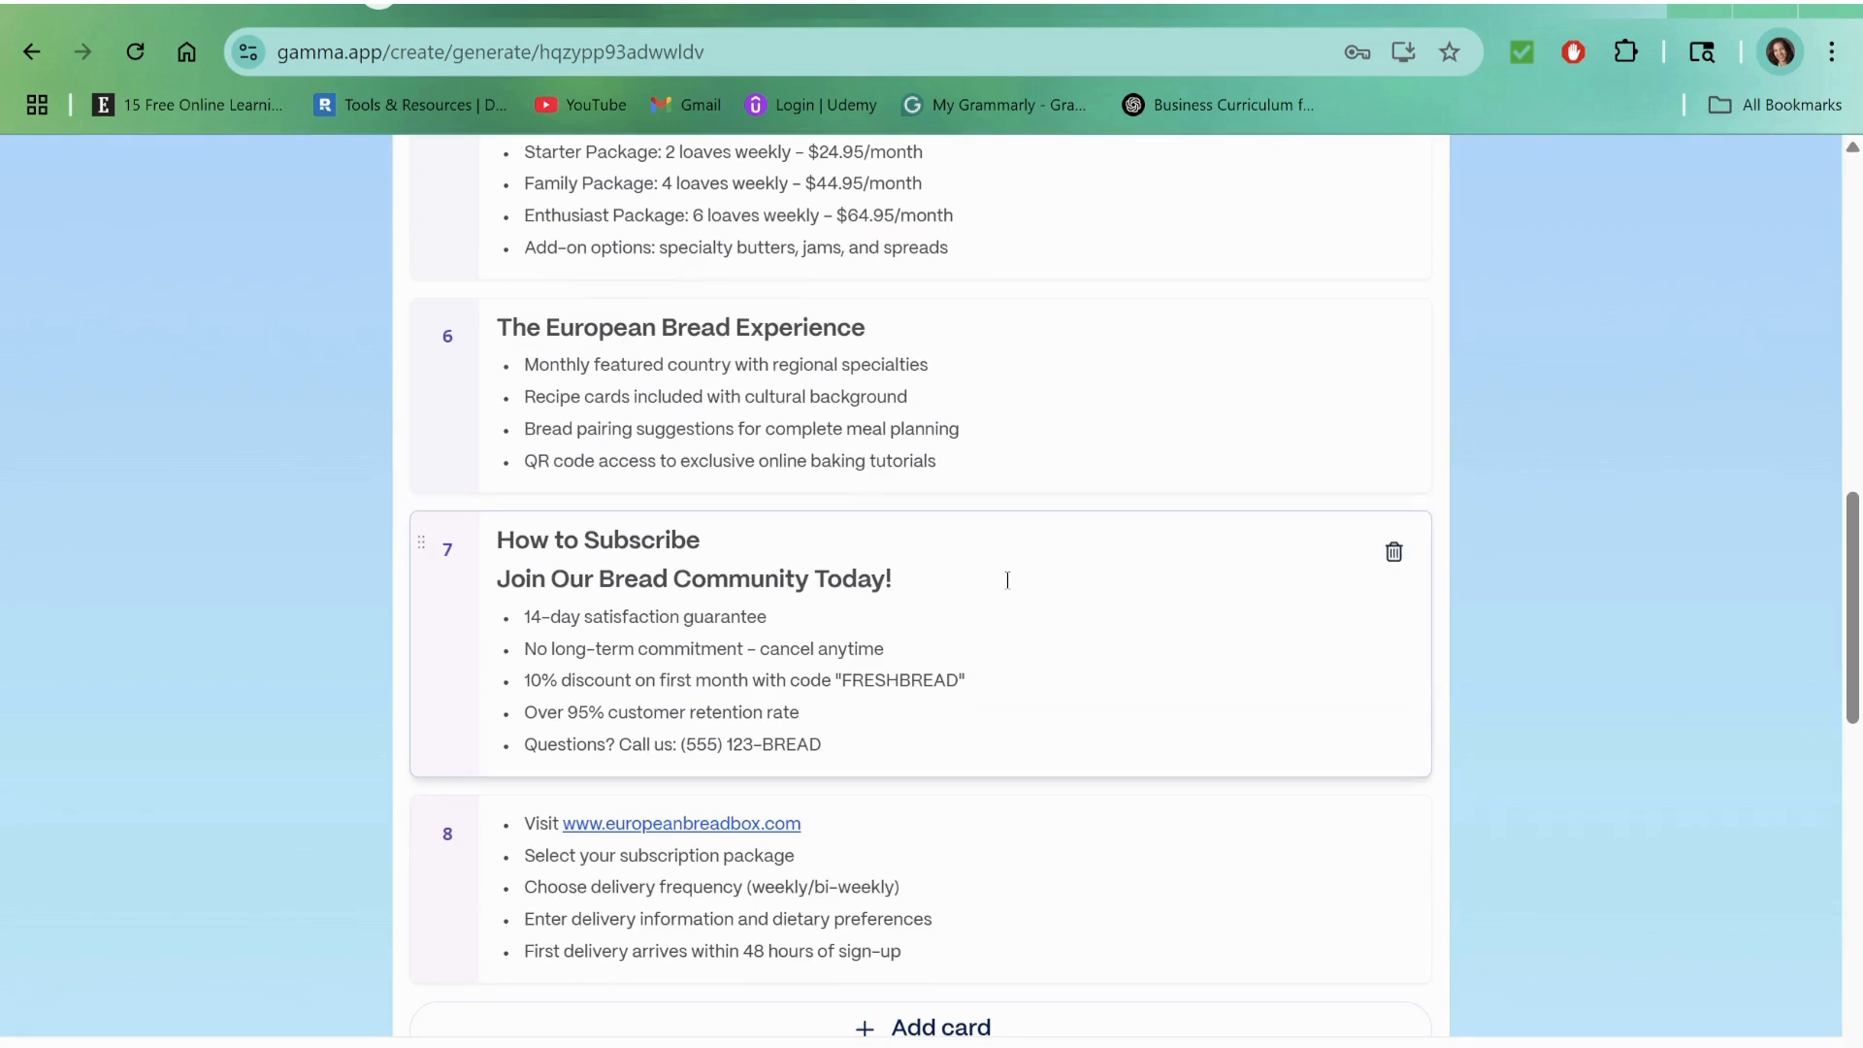
scroll(1007, 581, up, 4)
scroll(1006, 579, down, 12)
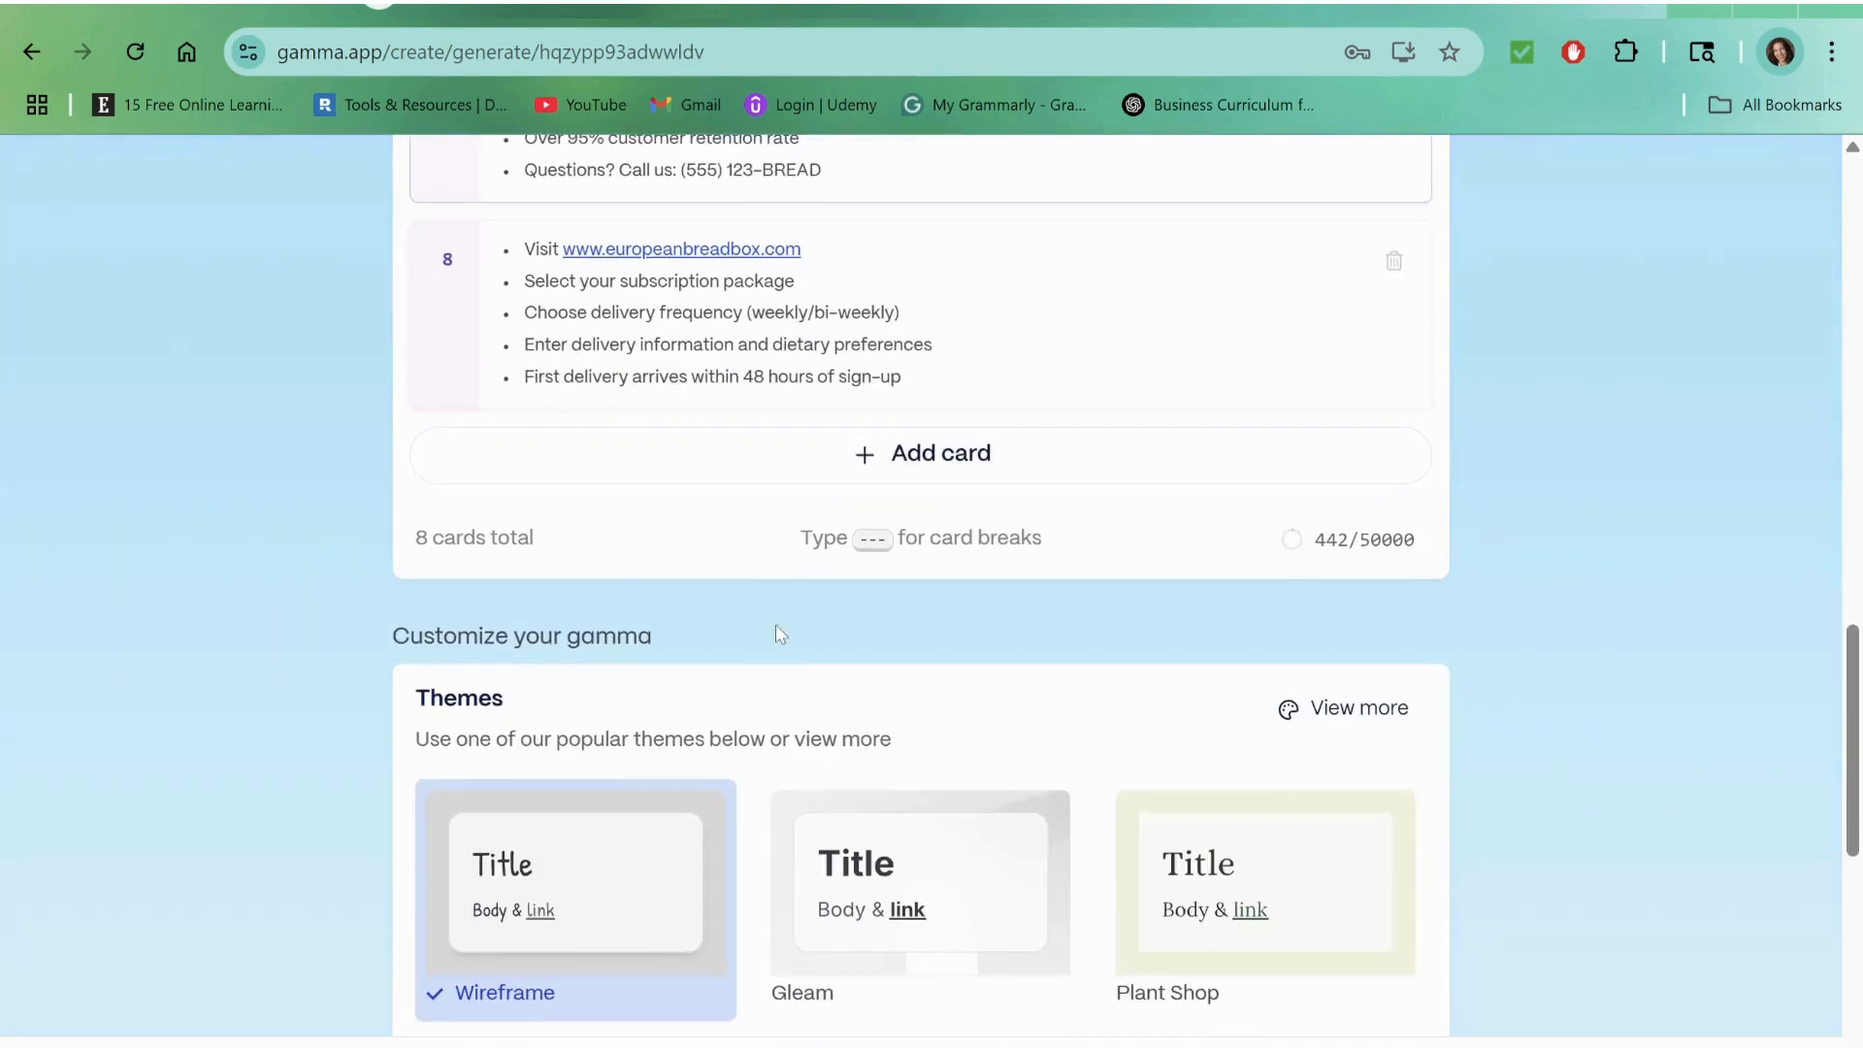
scroll(774, 631, up, 4)
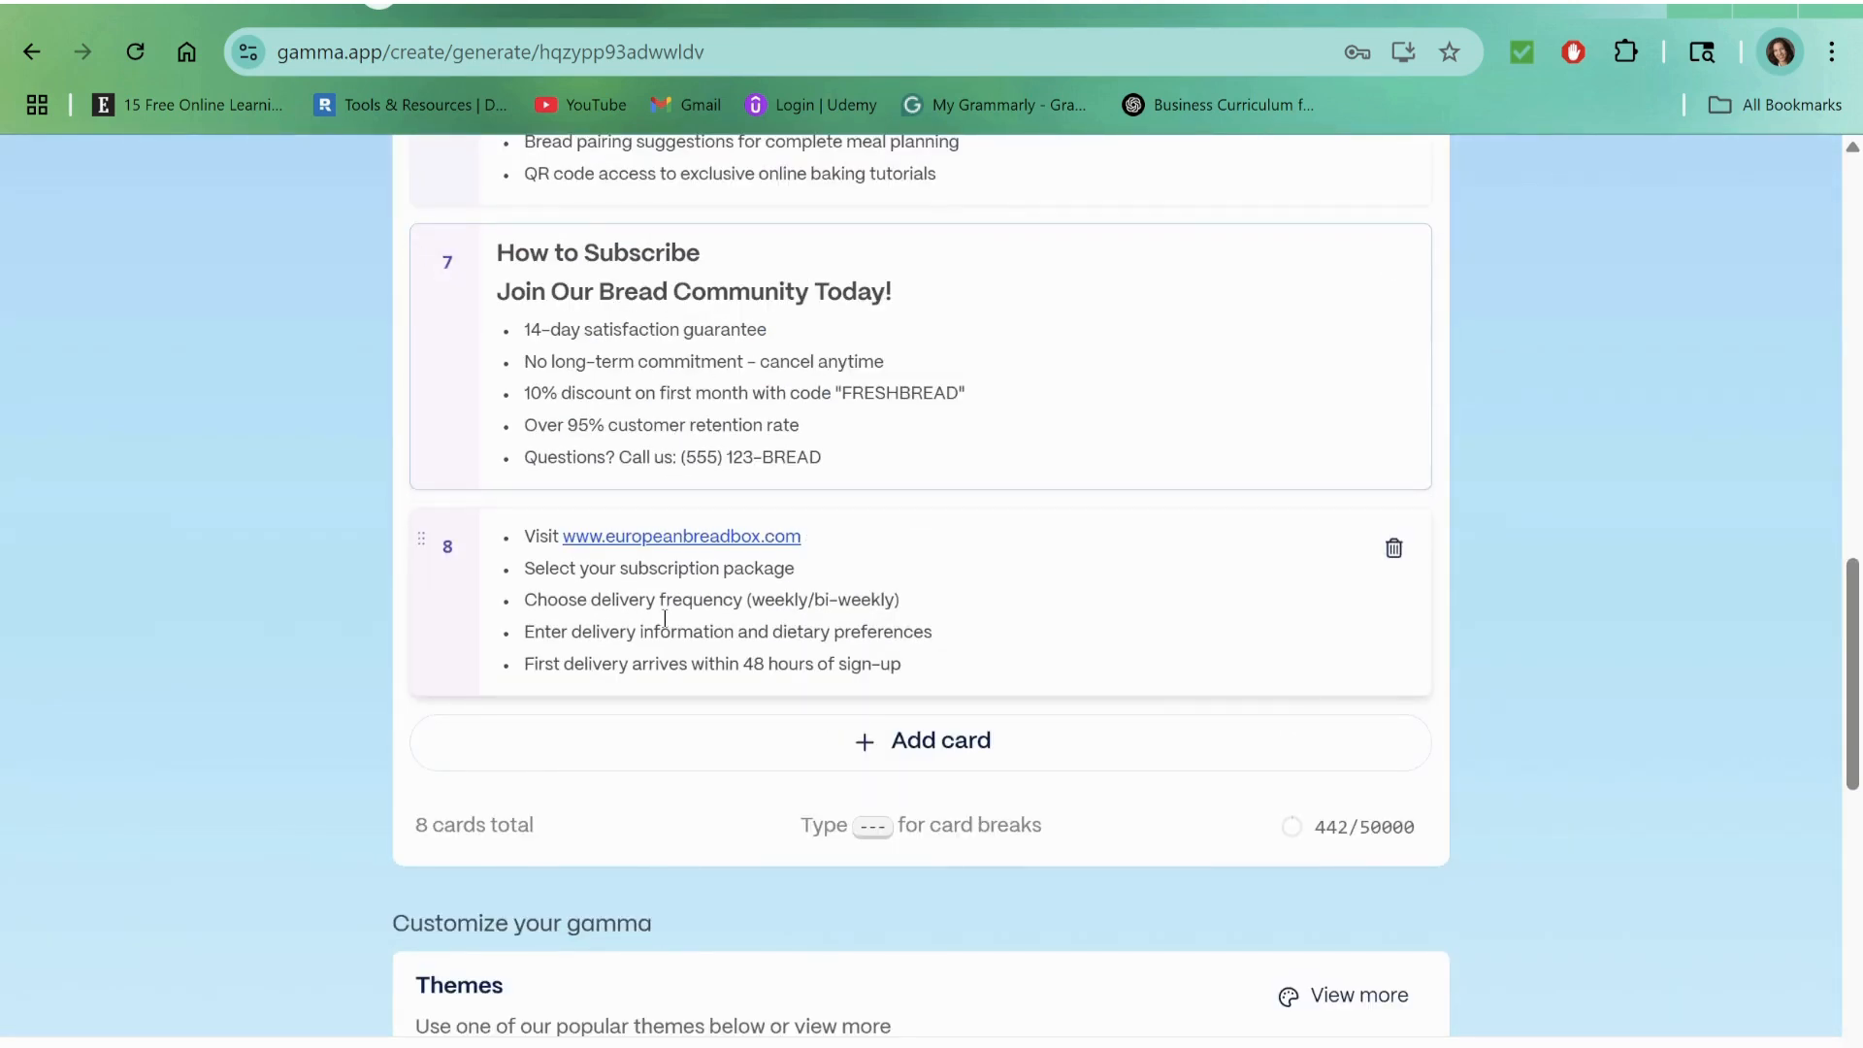
scroll(664, 618, down, 3)
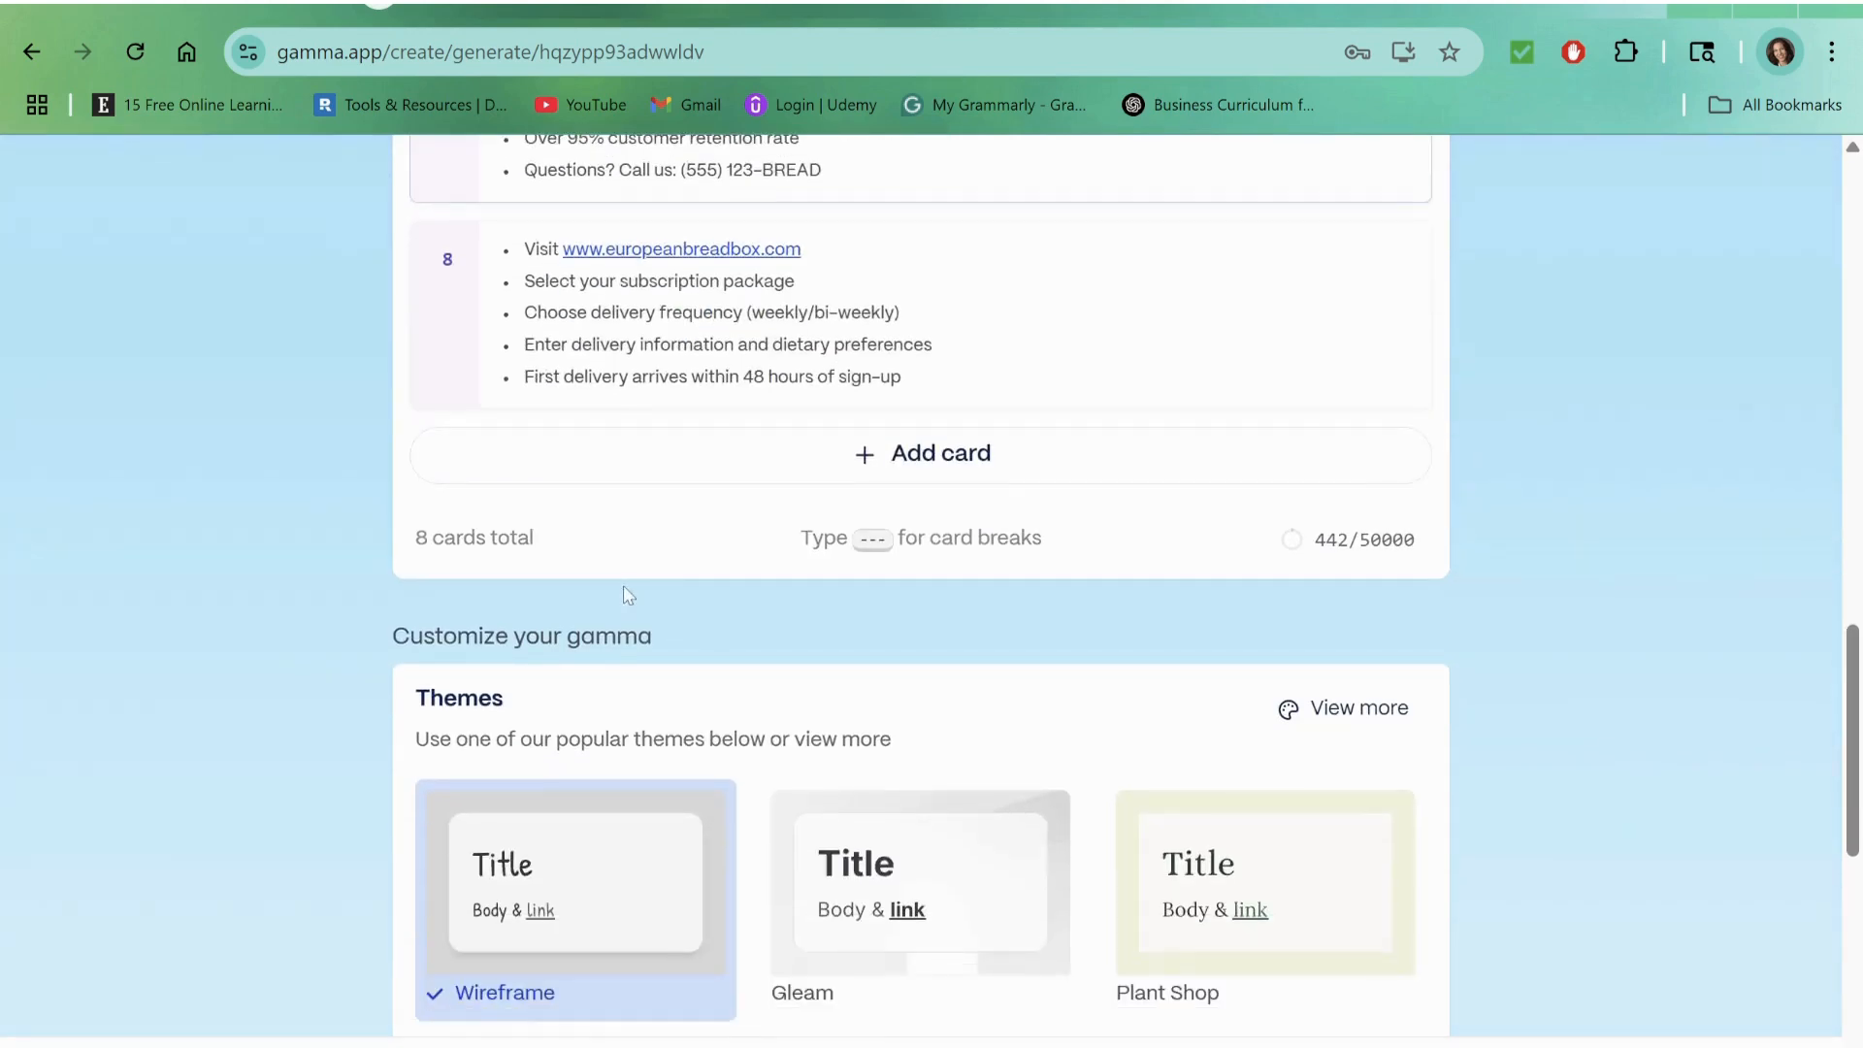
Step: Review the outline cards again and examine the theme choices and content settings below them
scroll(624, 595, up, 10)
scroll(667, 546, up, 3)
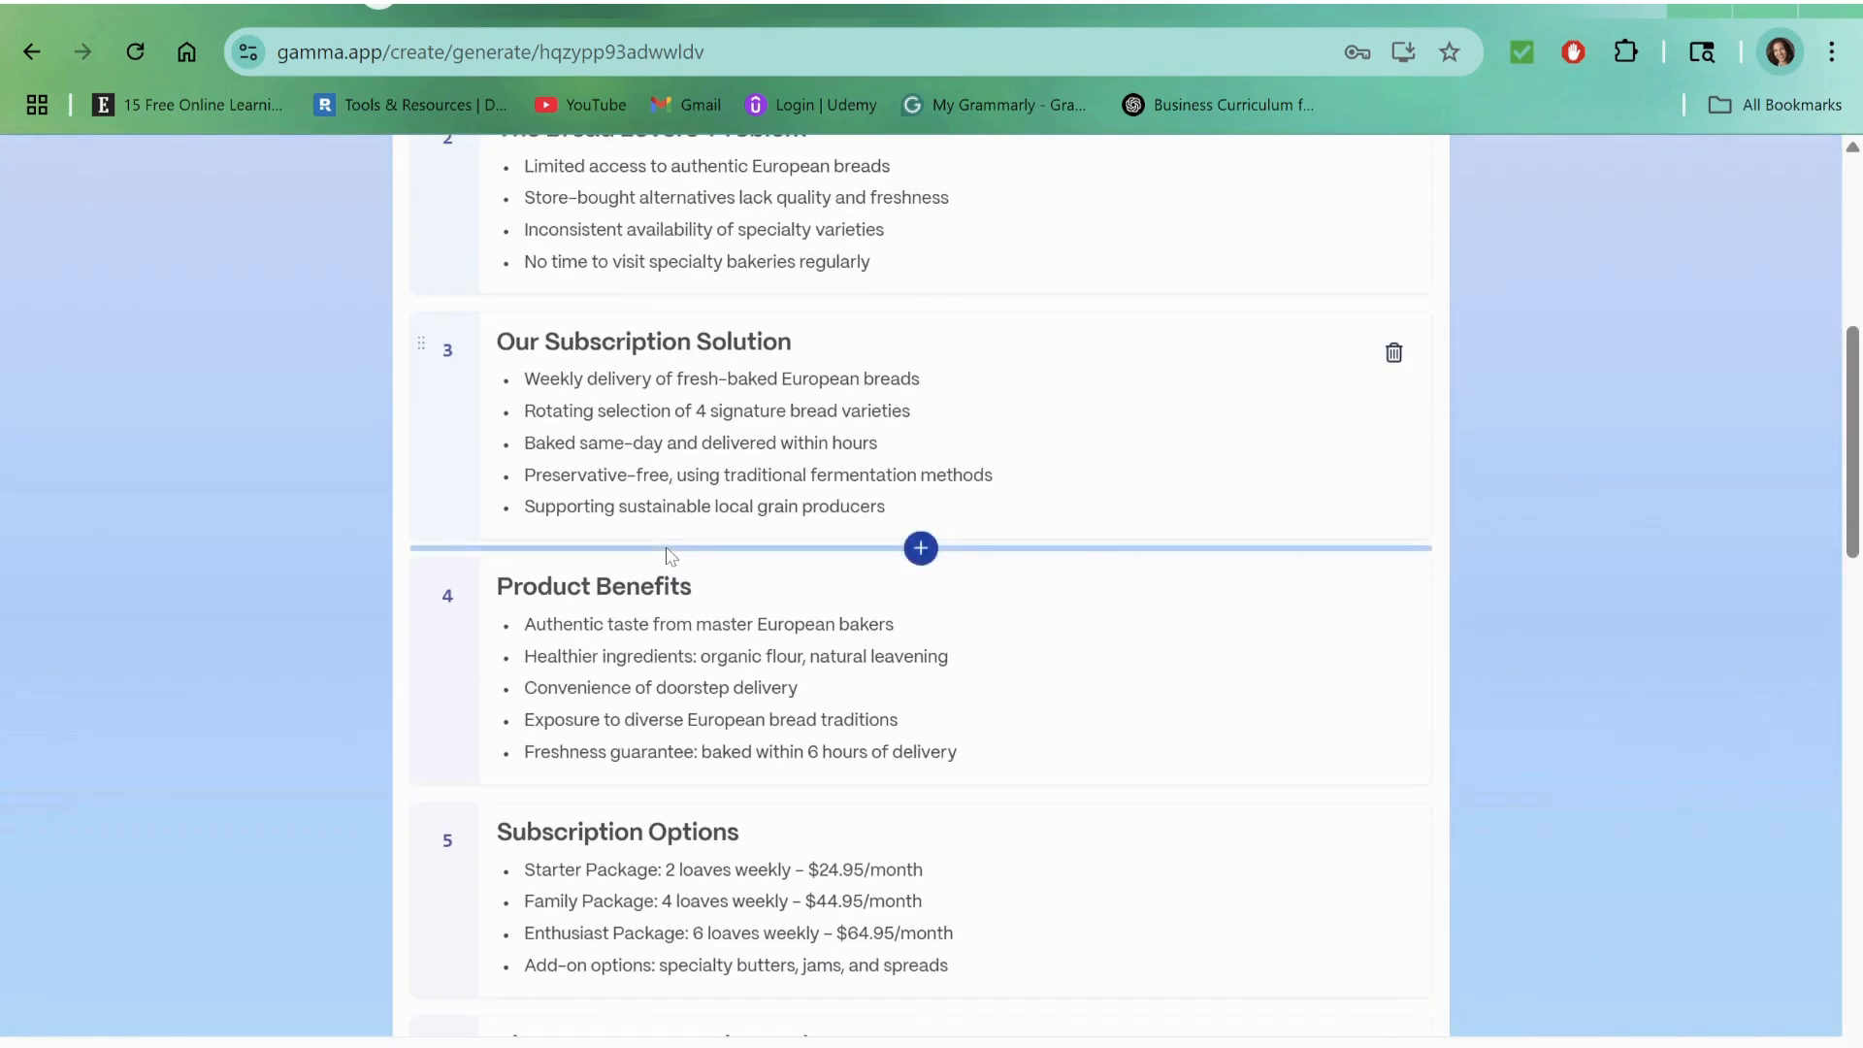
scroll(668, 555, up, 3)
scroll(666, 546, down, 10)
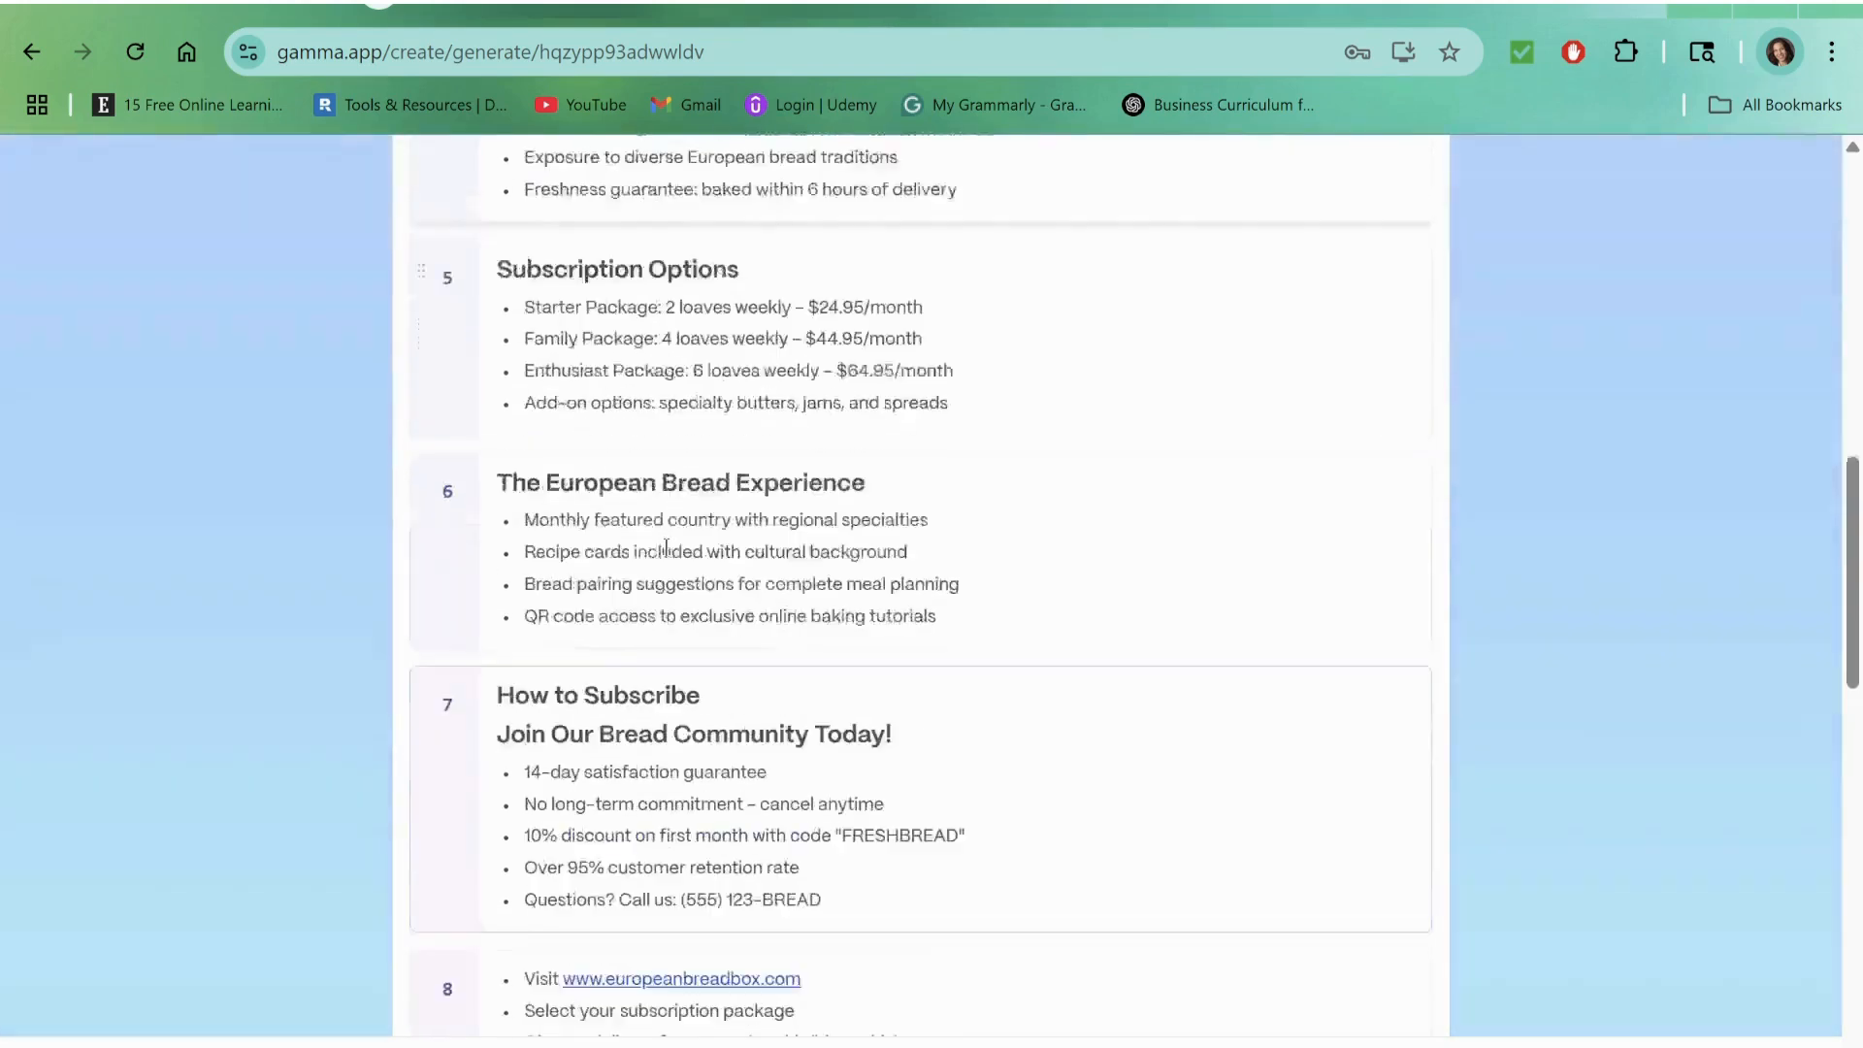
scroll(666, 546, down, 4)
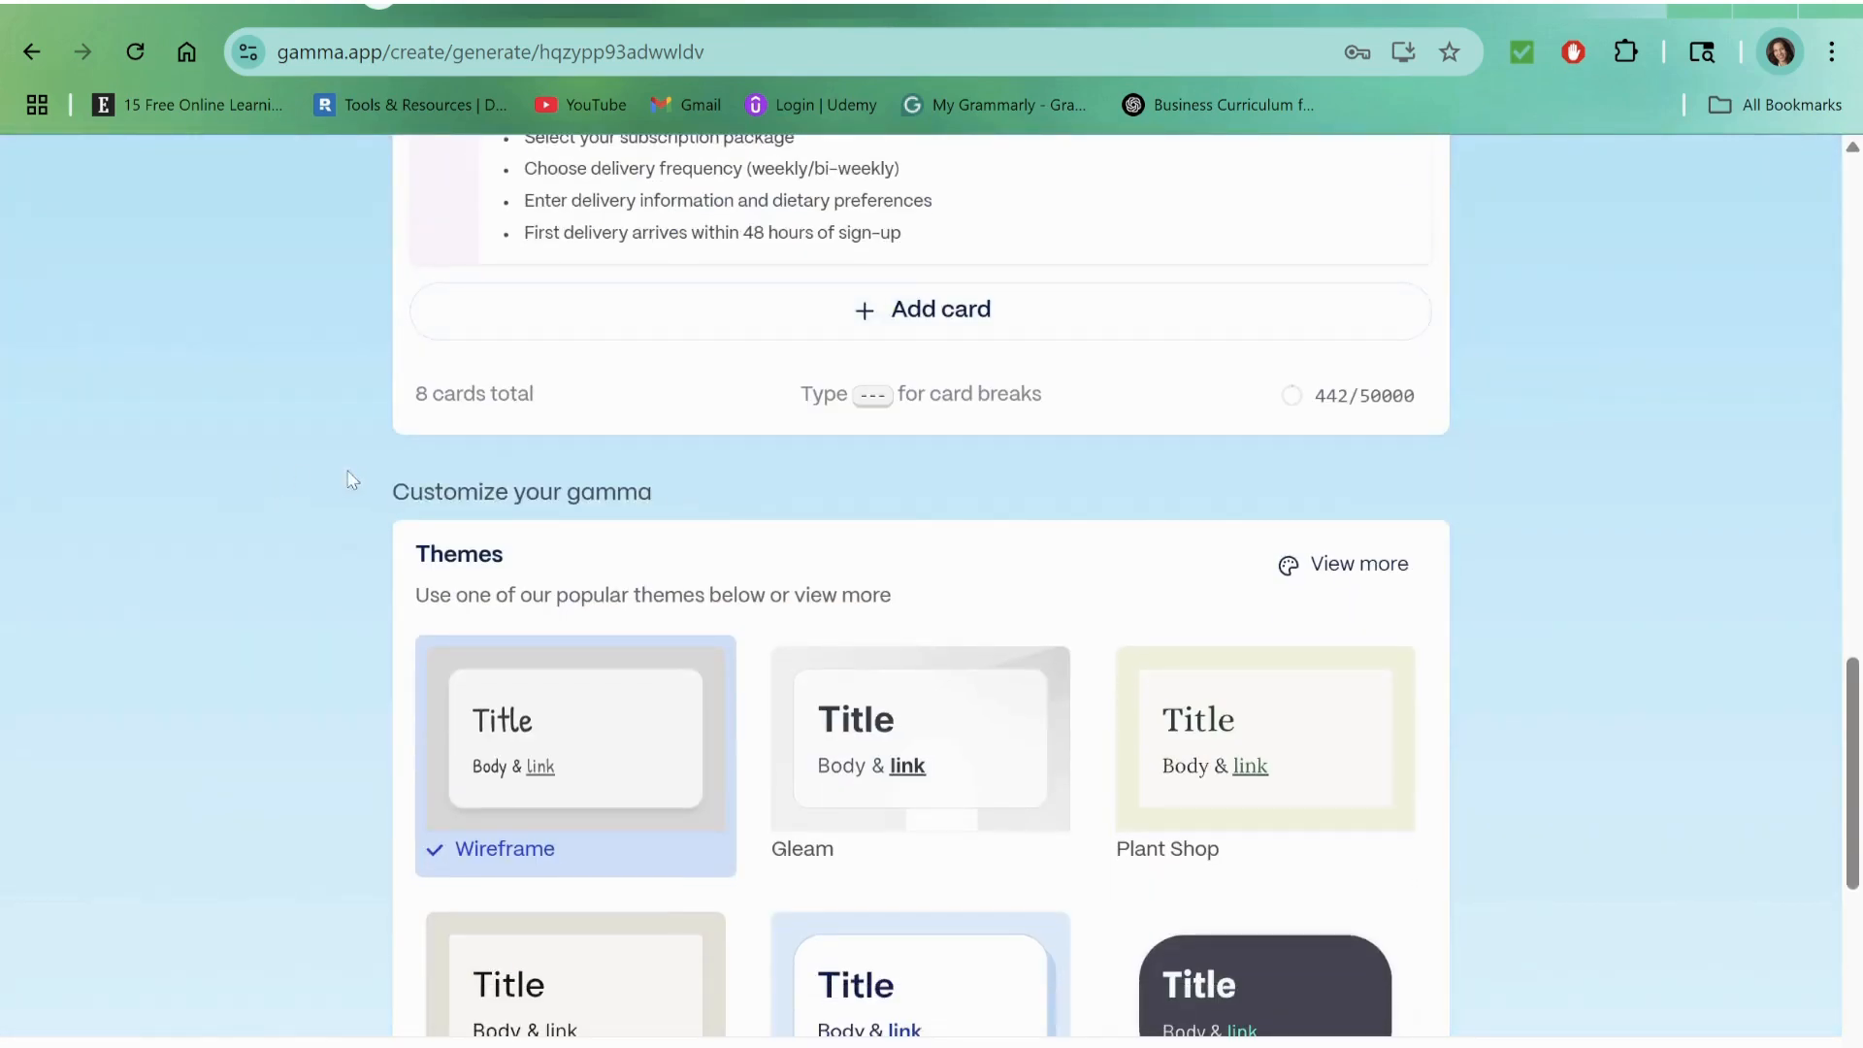
scroll(345, 592, down, 1)
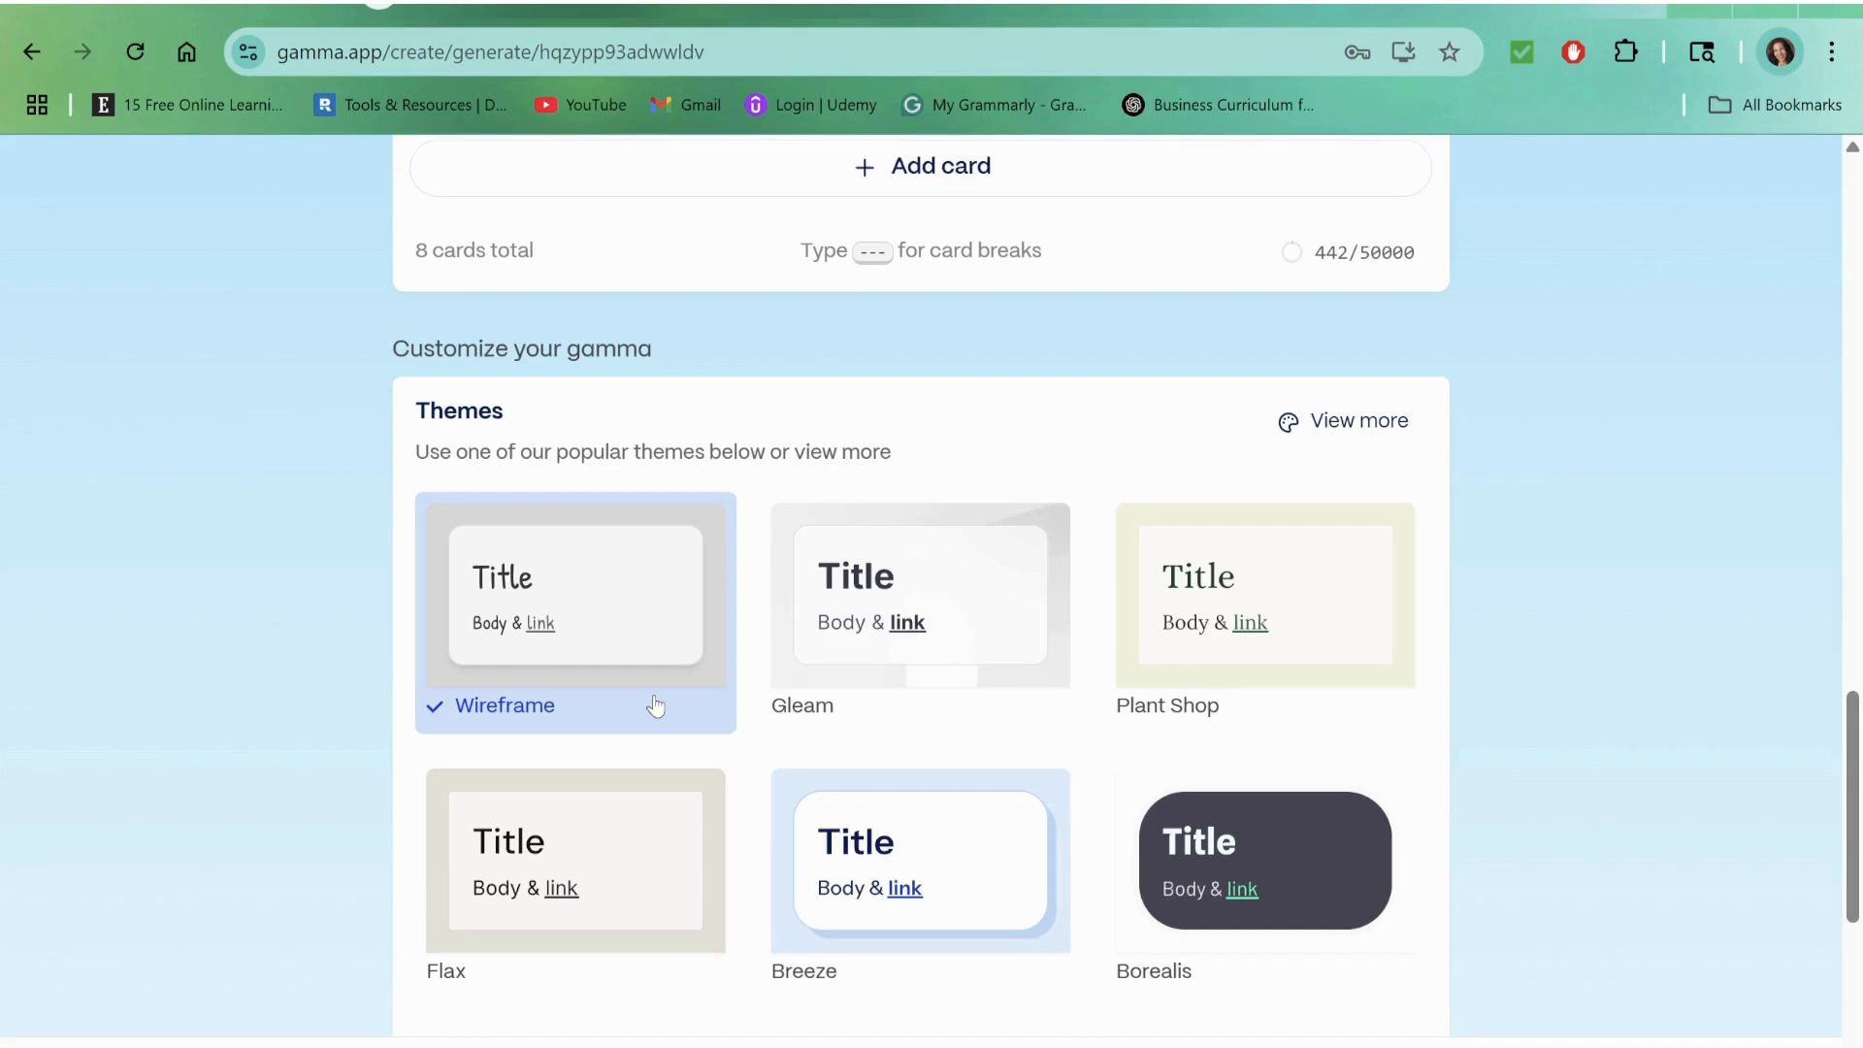
scroll(656, 706, down, 2)
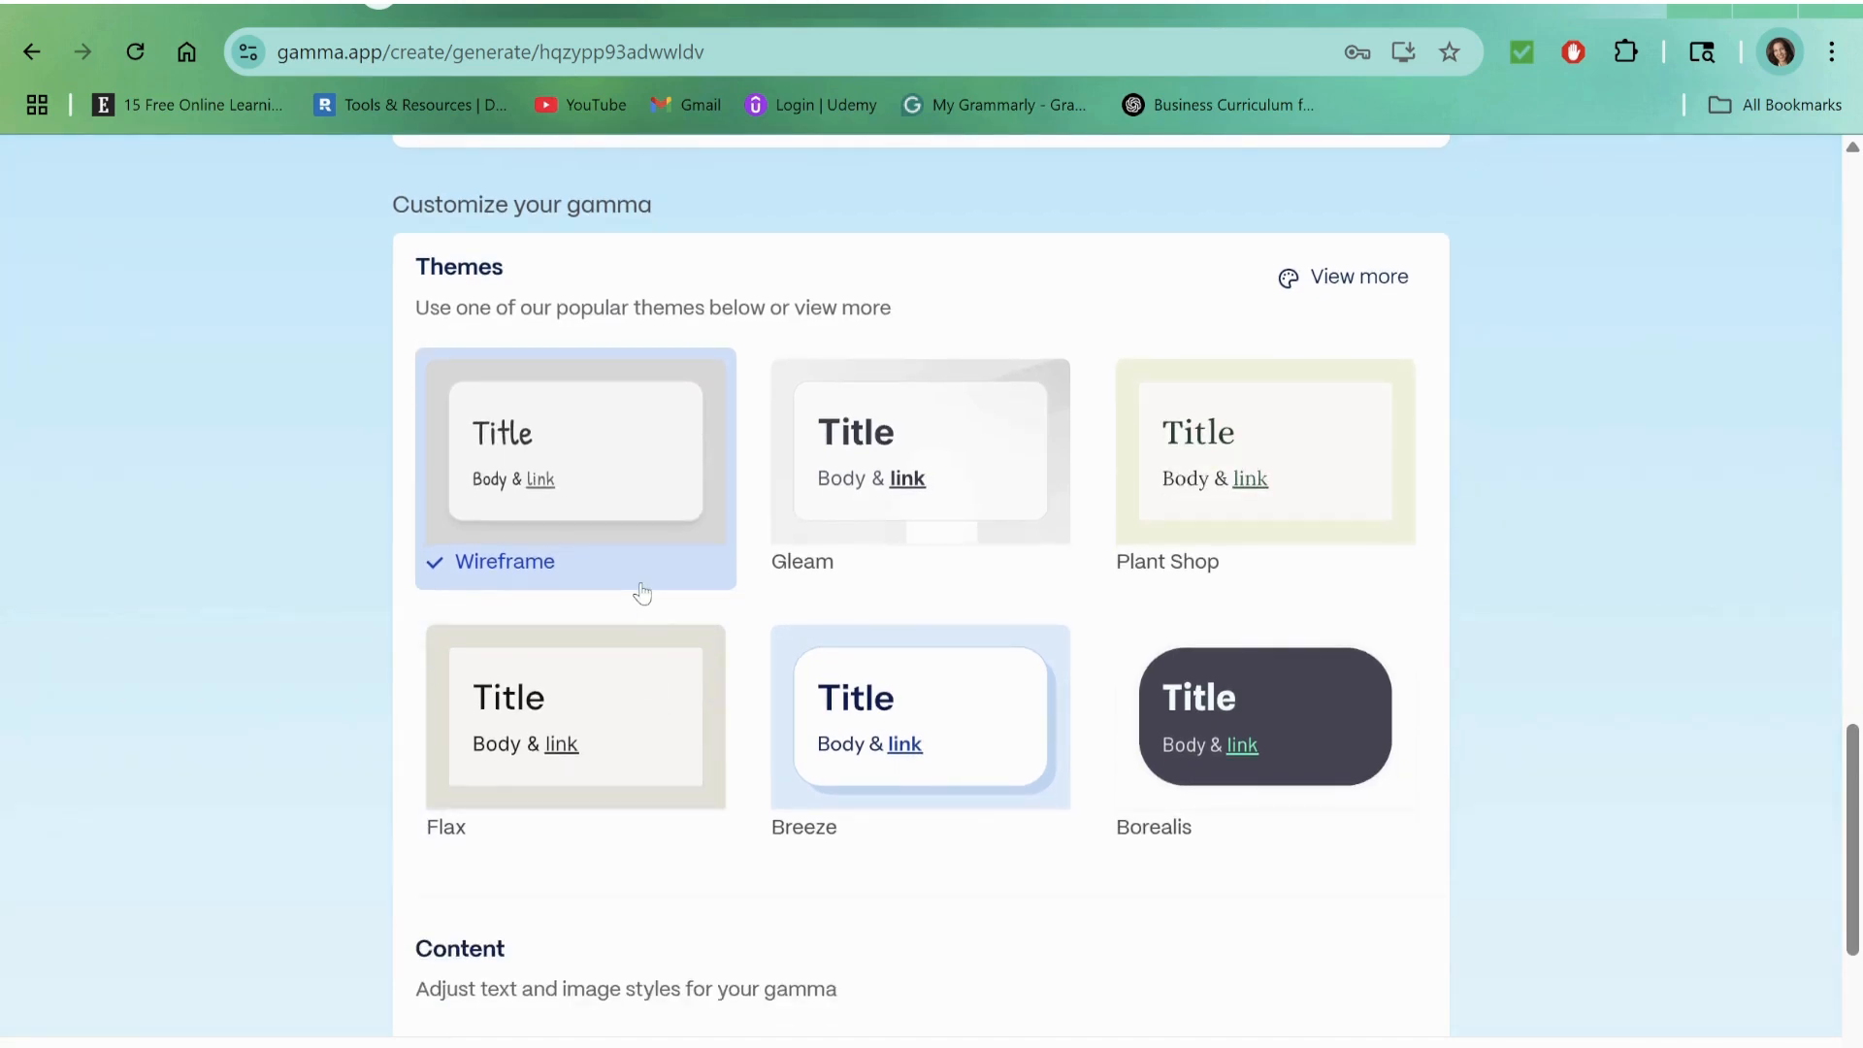
scroll(643, 570, down, 3)
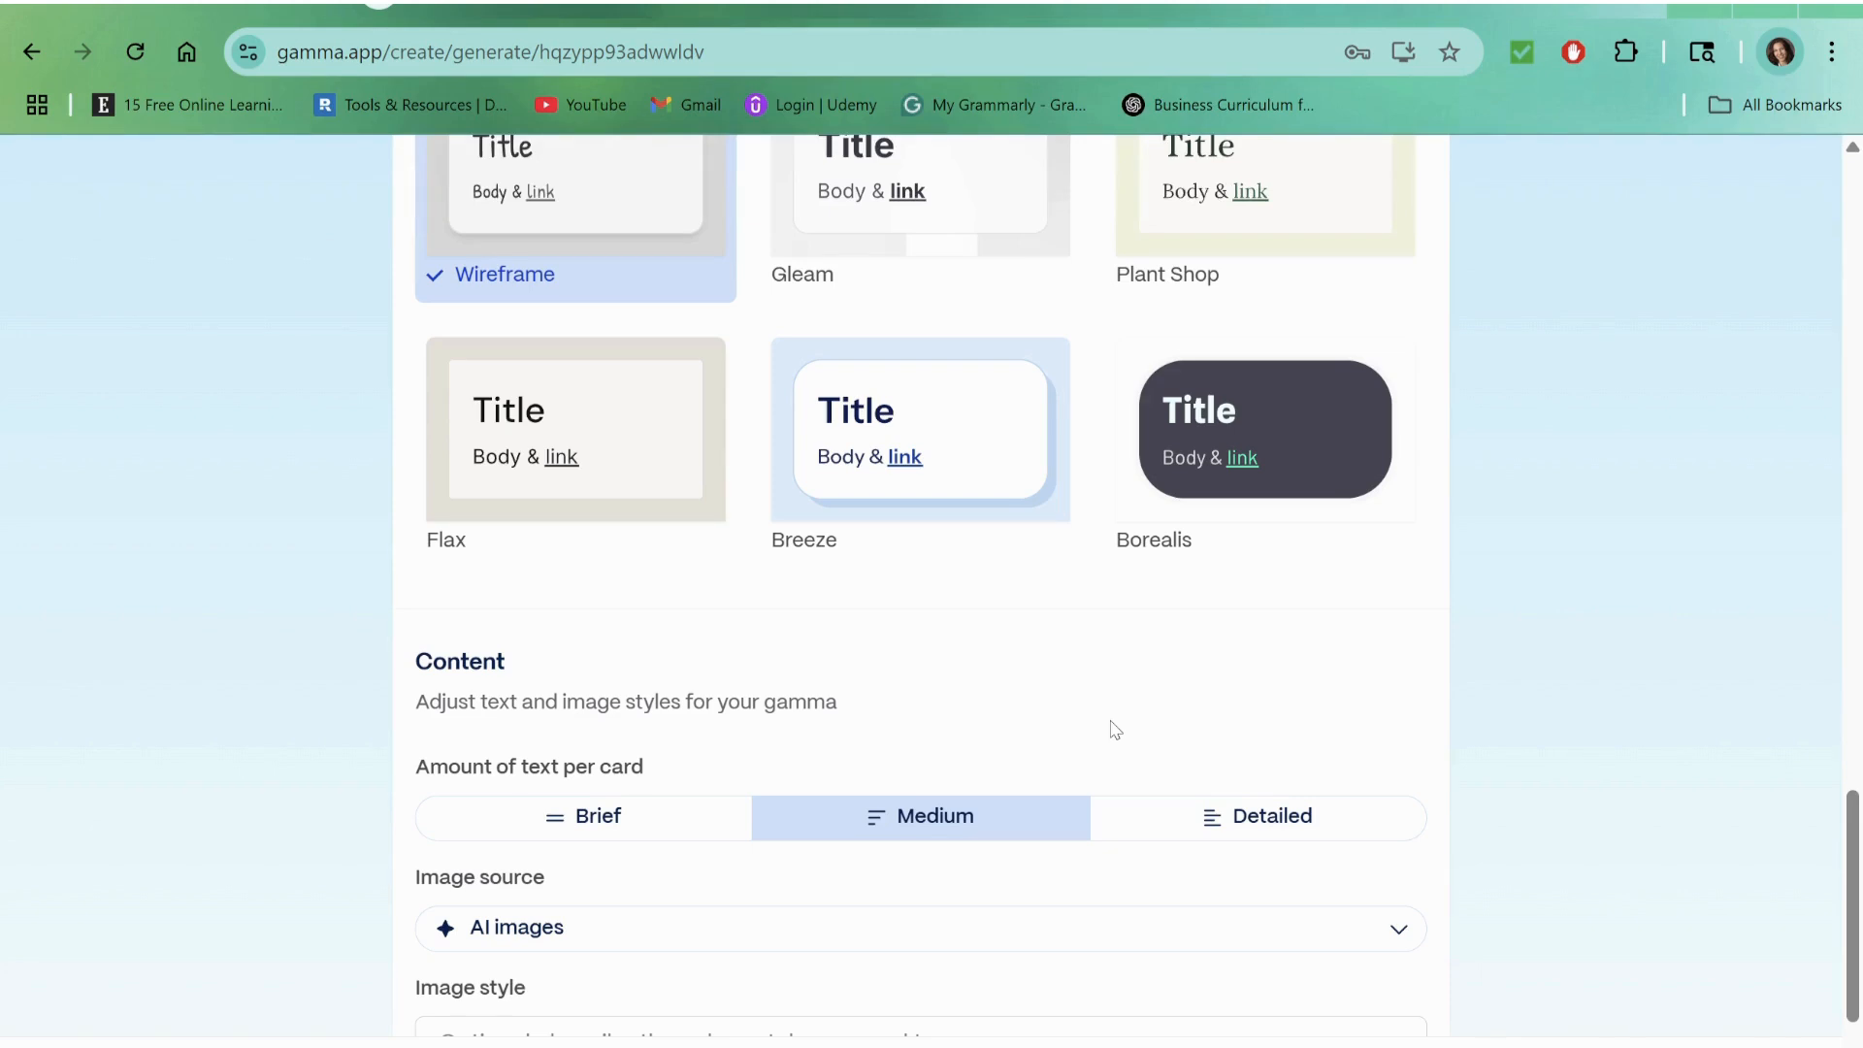
scroll(1116, 729, down, 3)
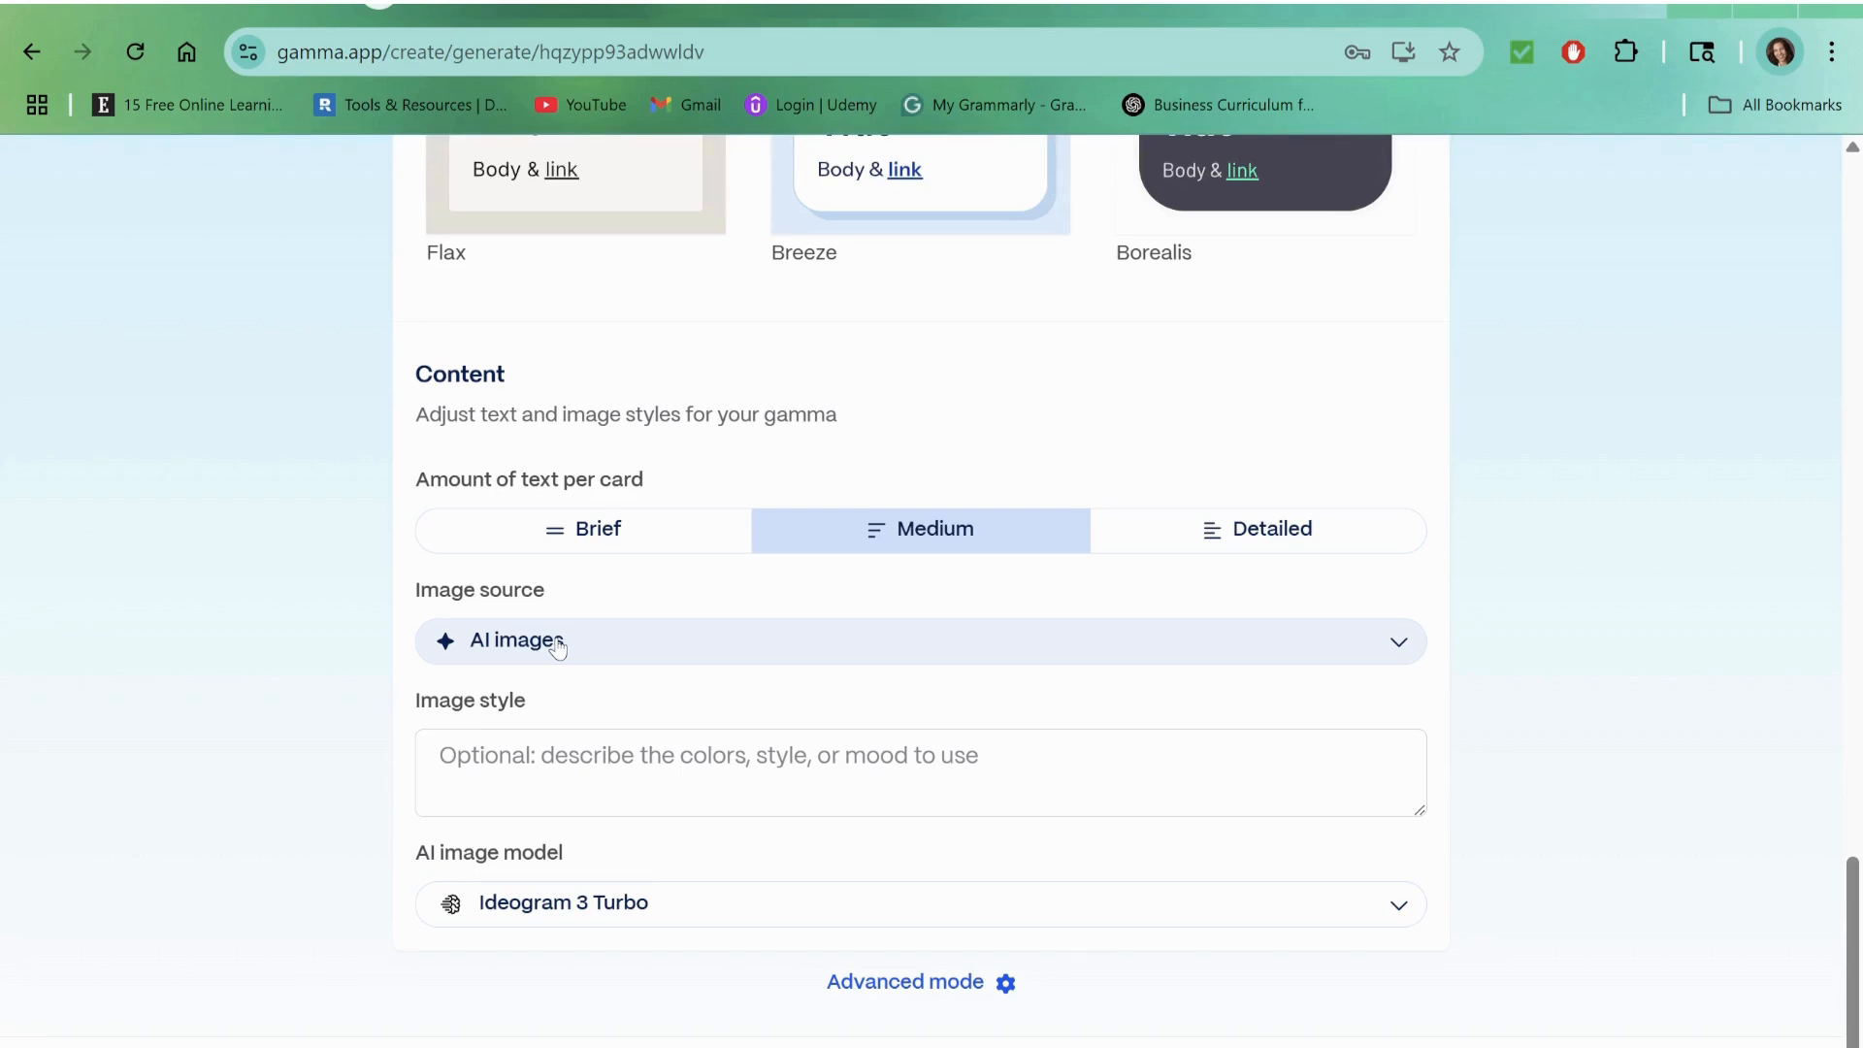
Step: Examine the available image sources, from Automatic to Don't add images, and keep AI images
click(1403, 649)
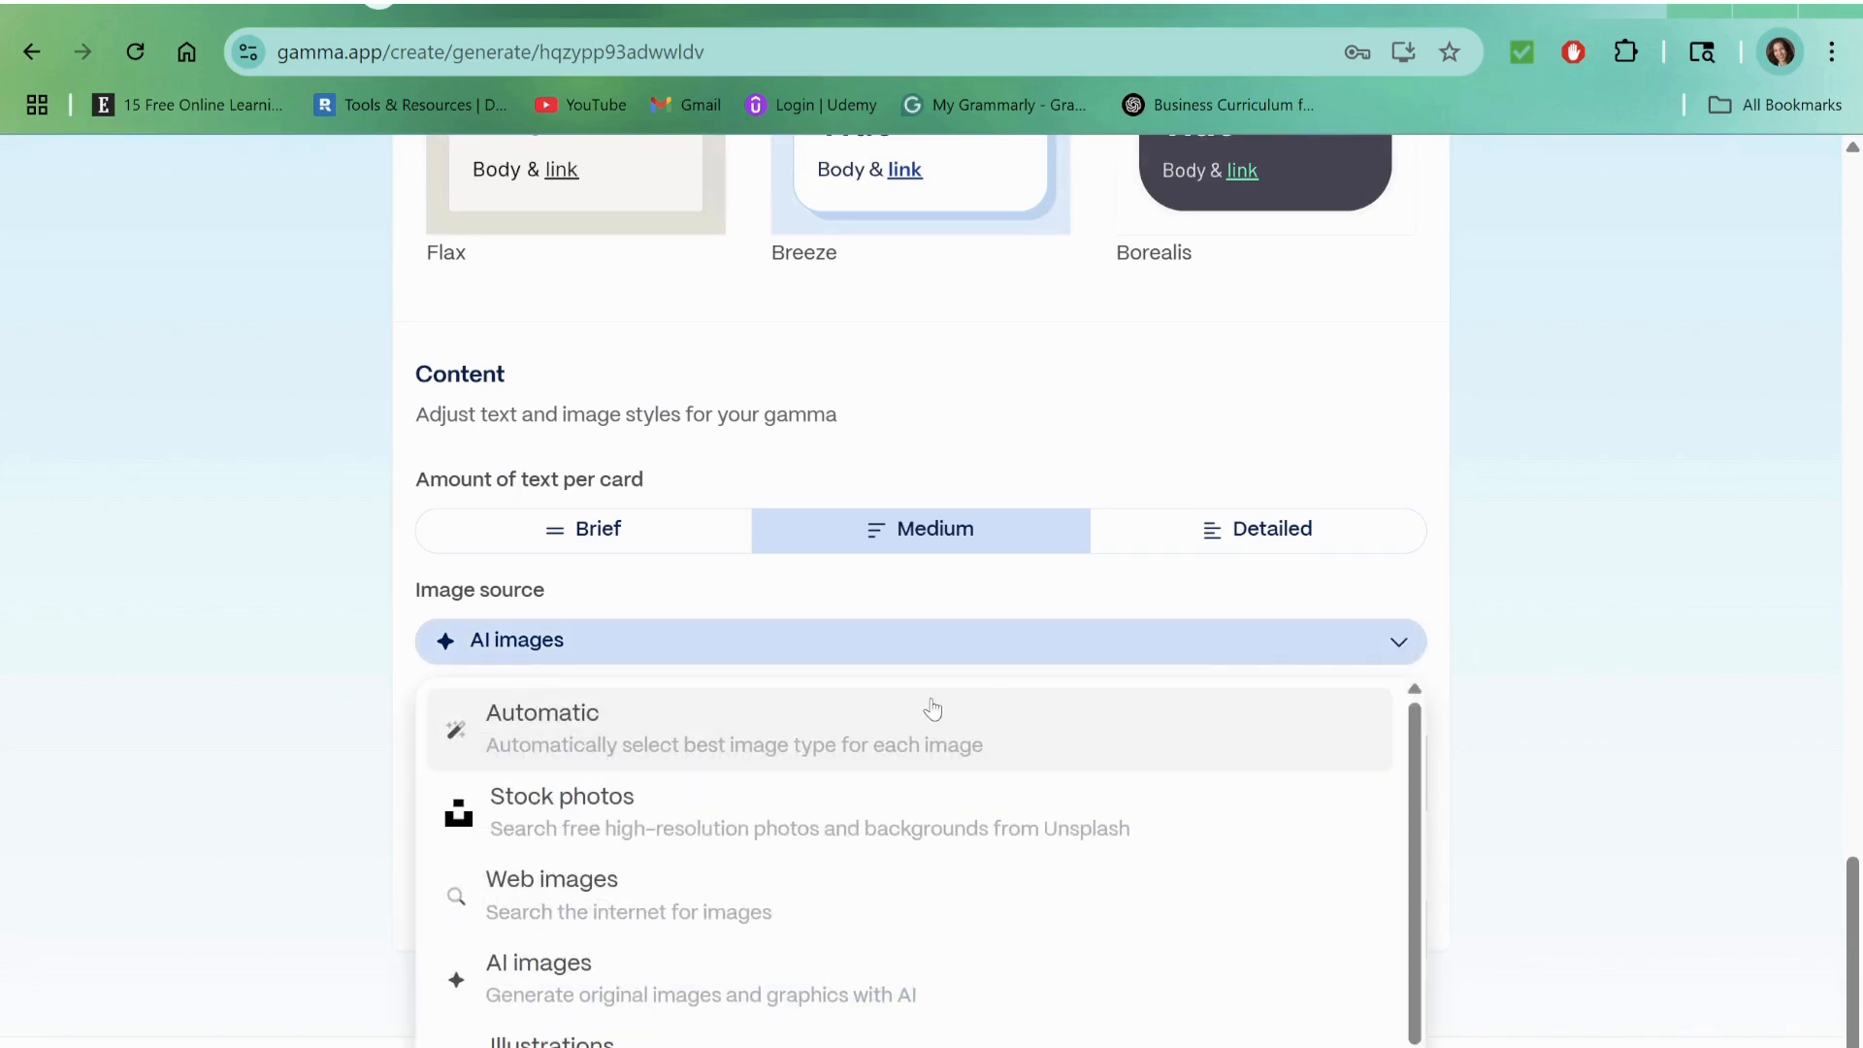
scroll(796, 697, down, 1)
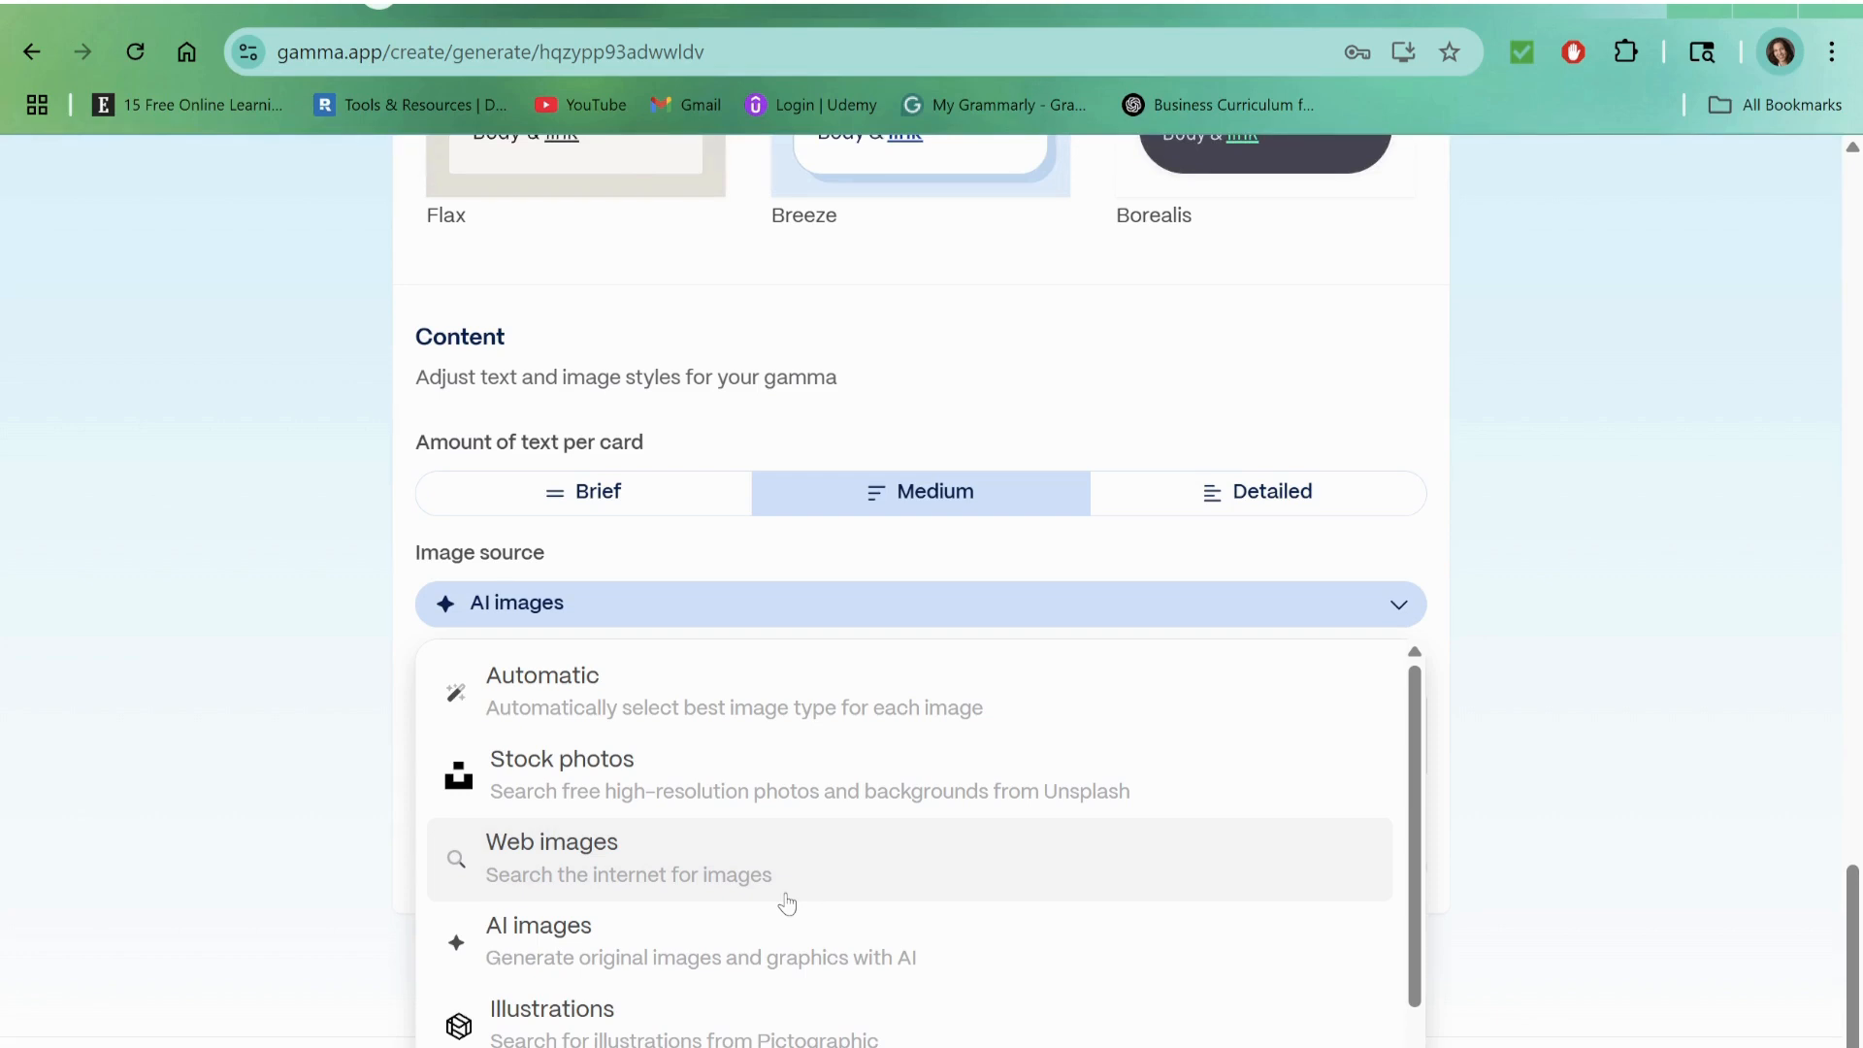
scroll(787, 903, down, 2)
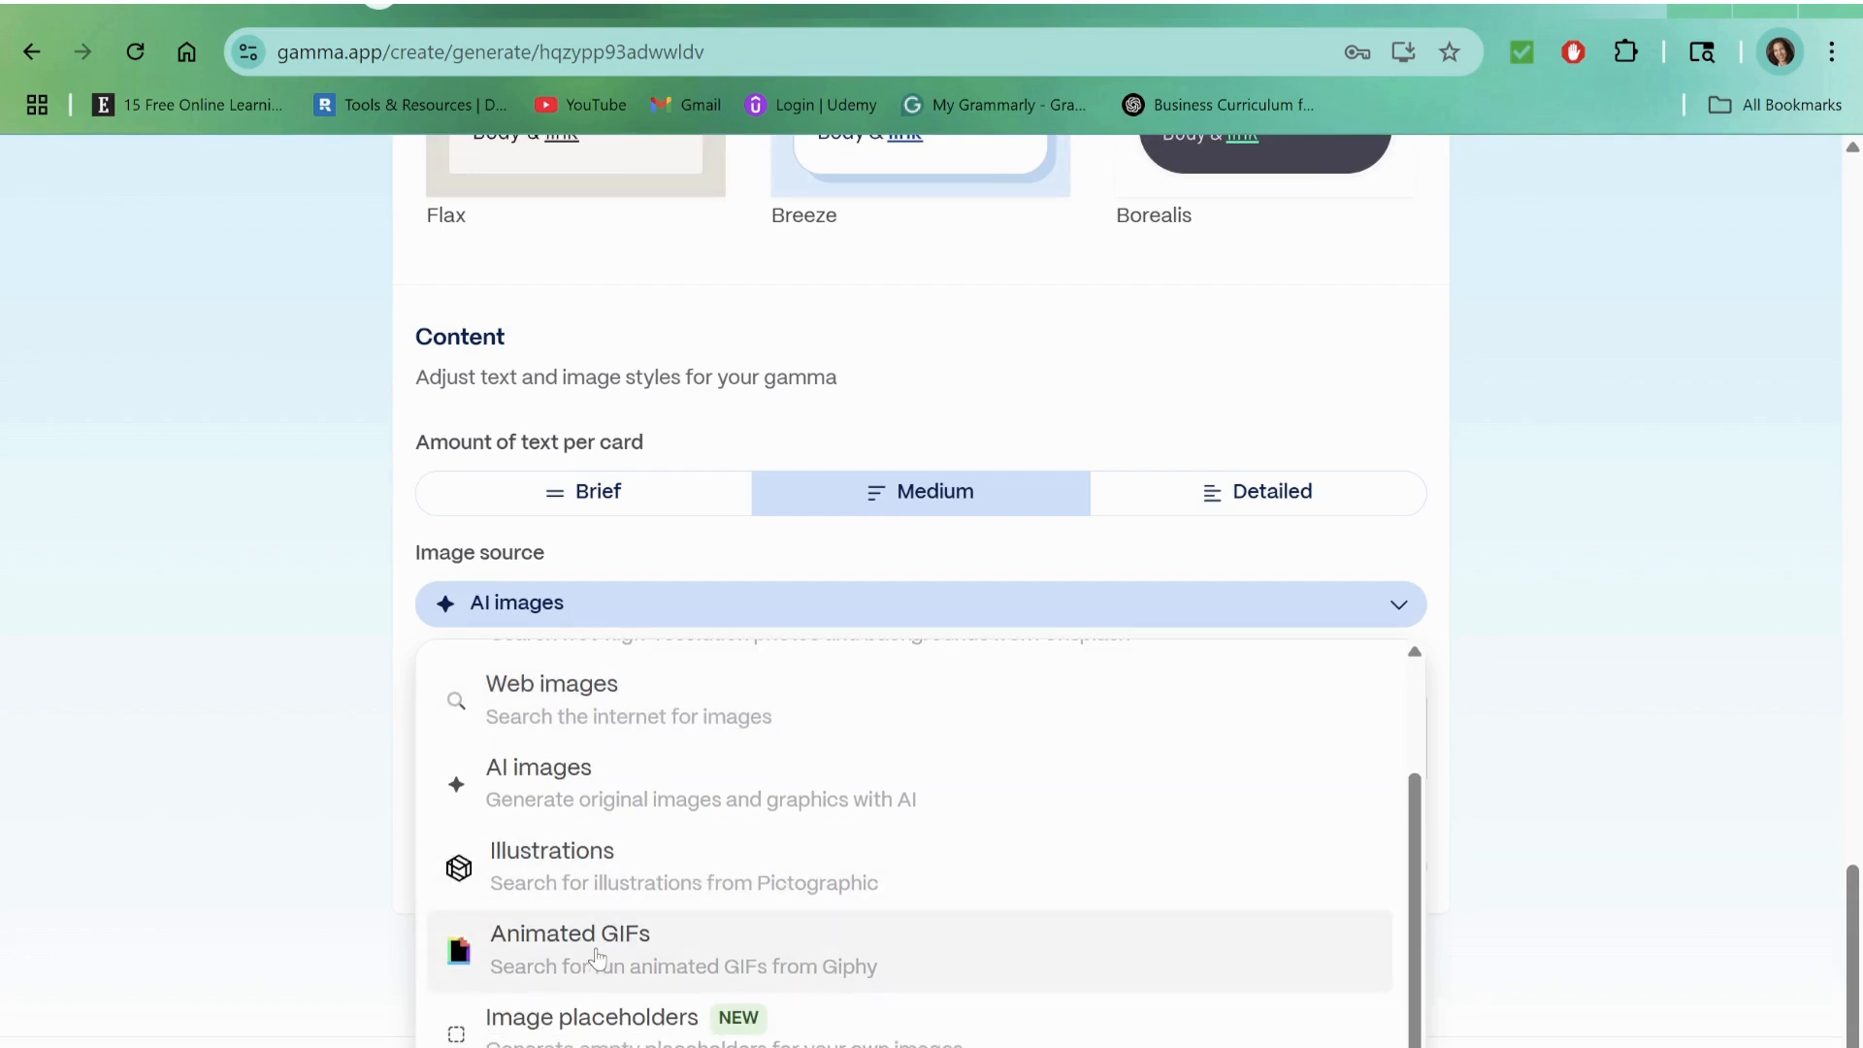
scroll(597, 961, down, 1)
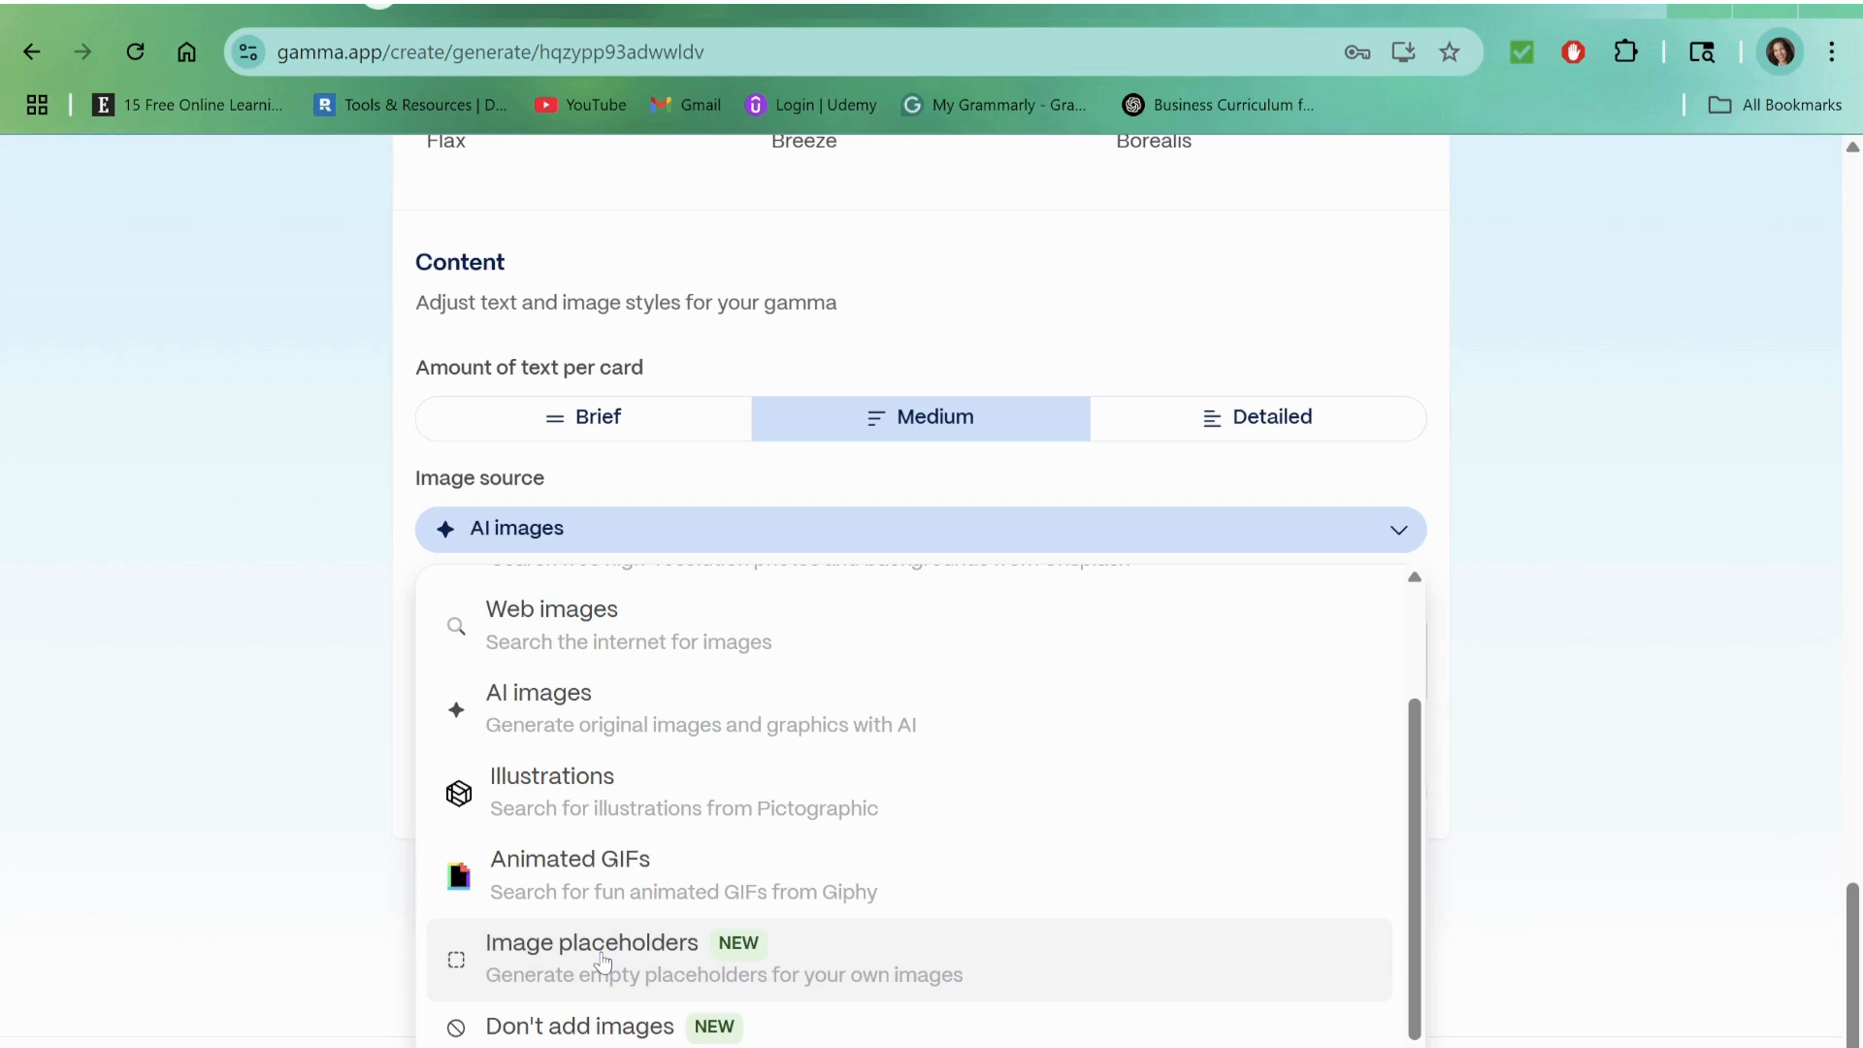
scroll(602, 961, up, 3)
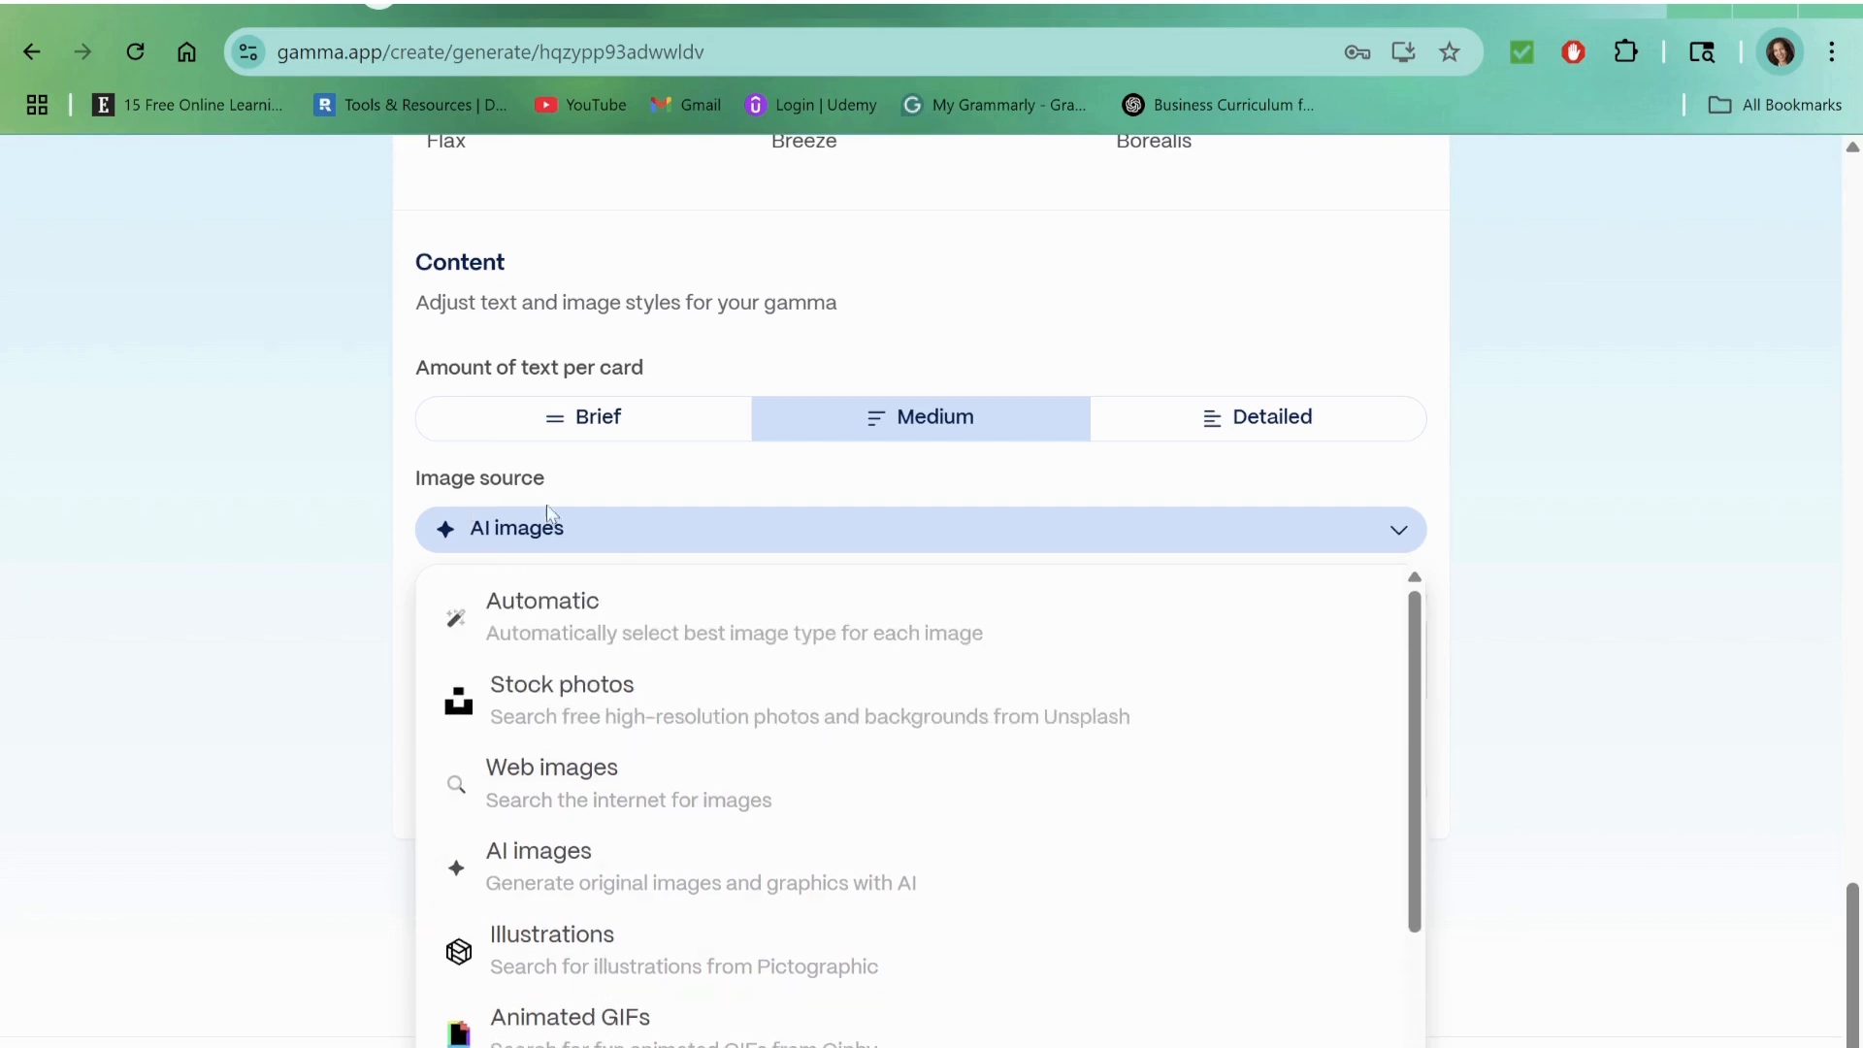
click(1572, 582)
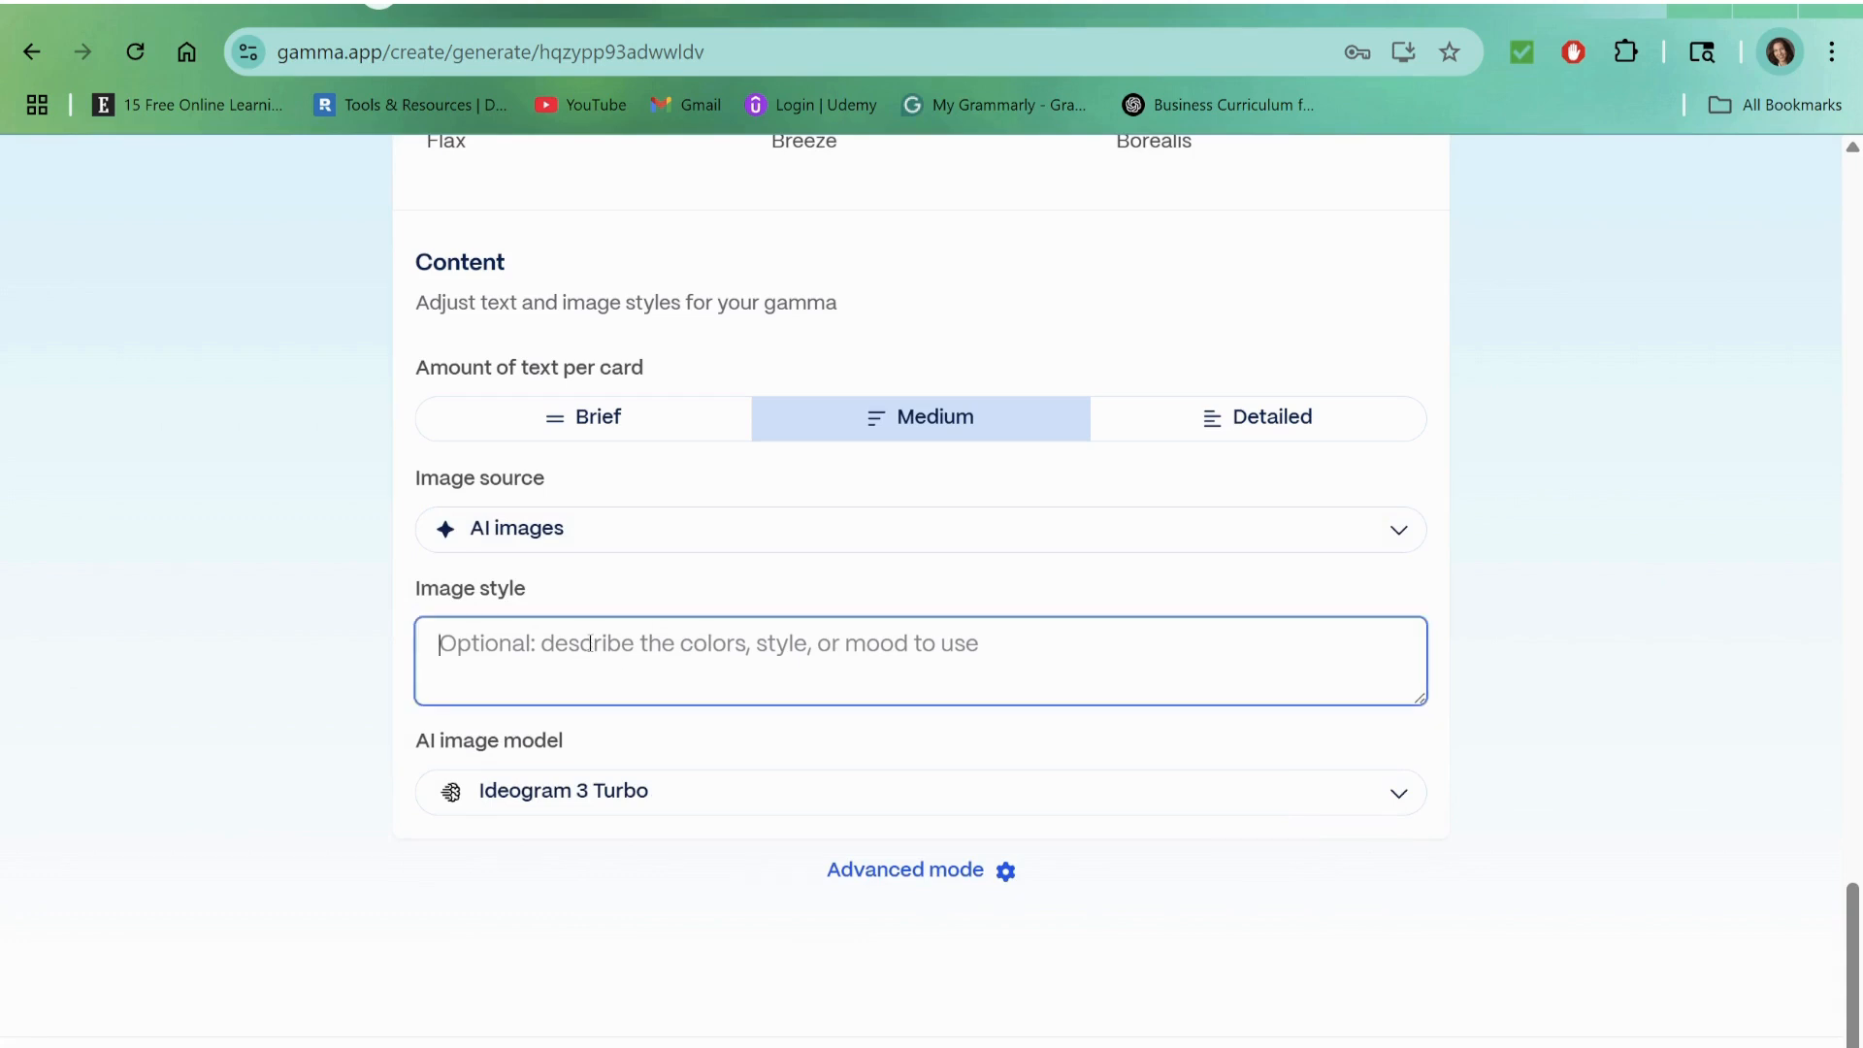
Step: Set the image style to "Include images that are warm and welcoming, cozy European style, old fashion bakery feel"
click(591, 643)
text(Include images that are warm and welcoming, cozy European style, old fashion bakery feel)
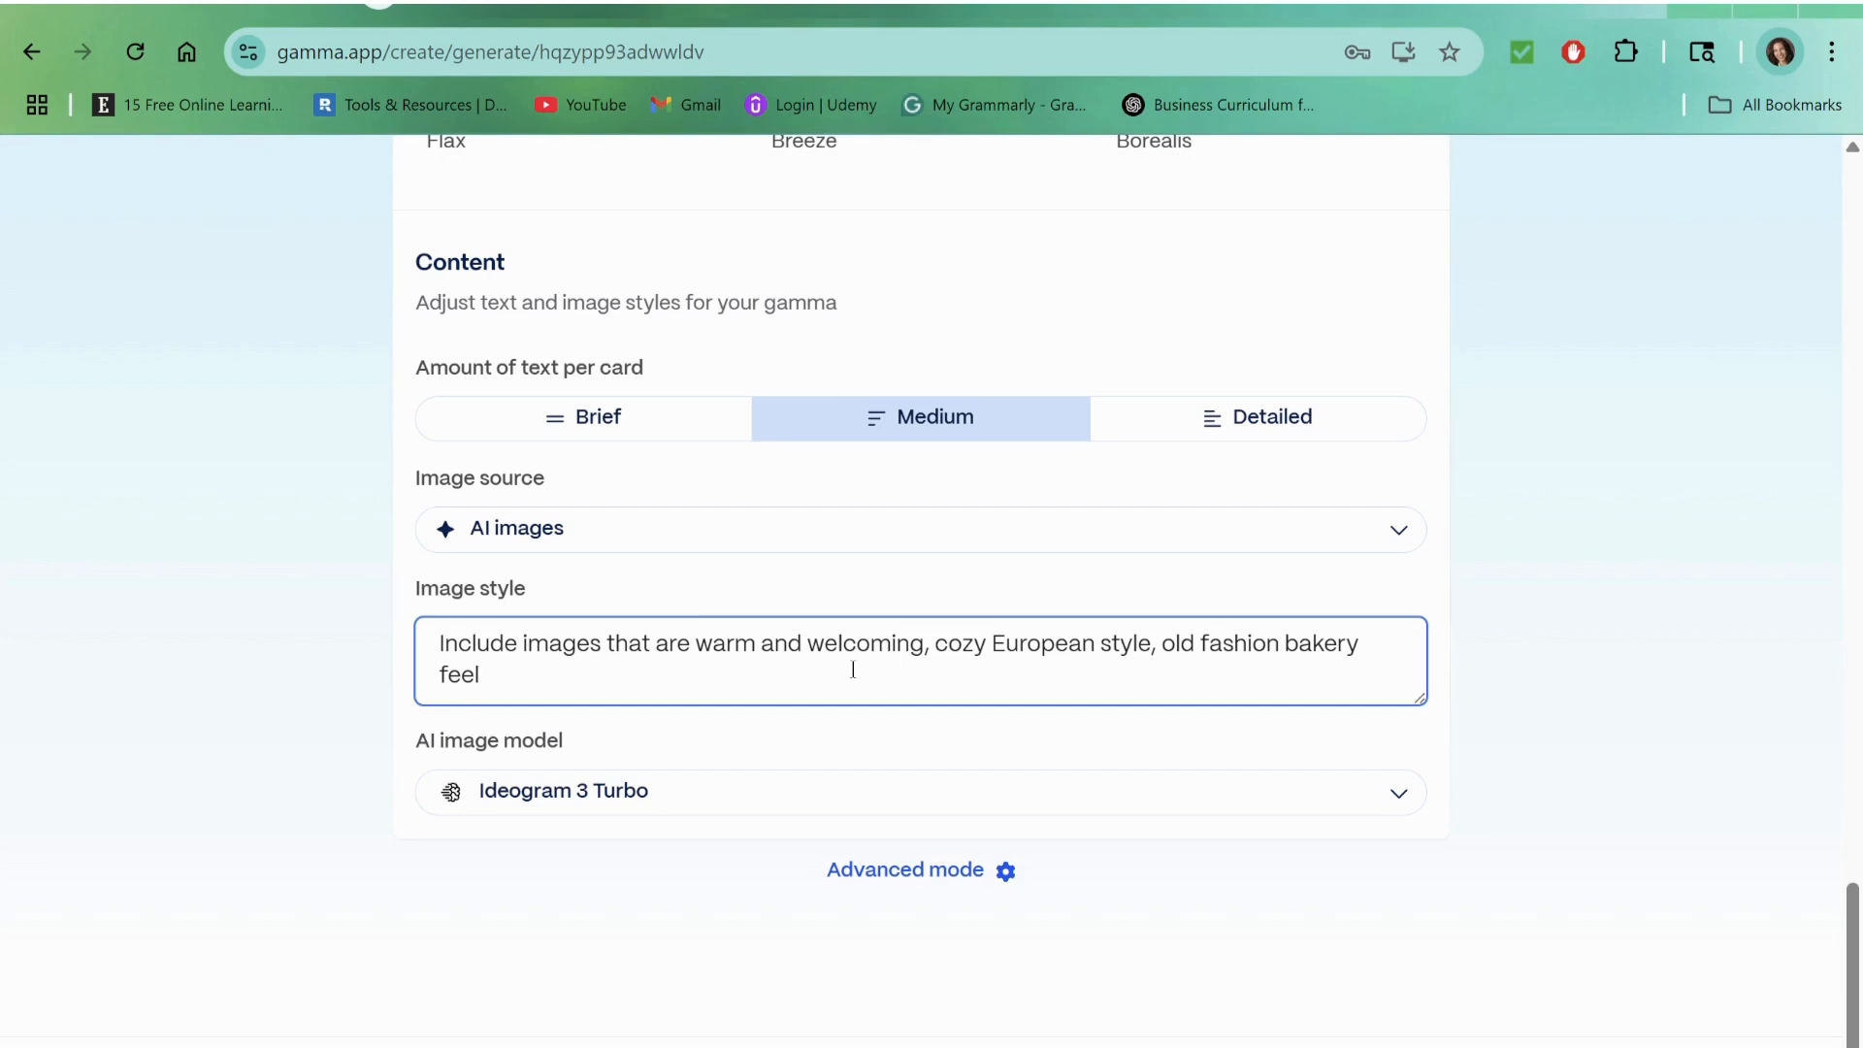
Step: Compare the basic and advanced AI image models, keep Ideogram 3 Turbo, and generate the presentation
click(707, 815)
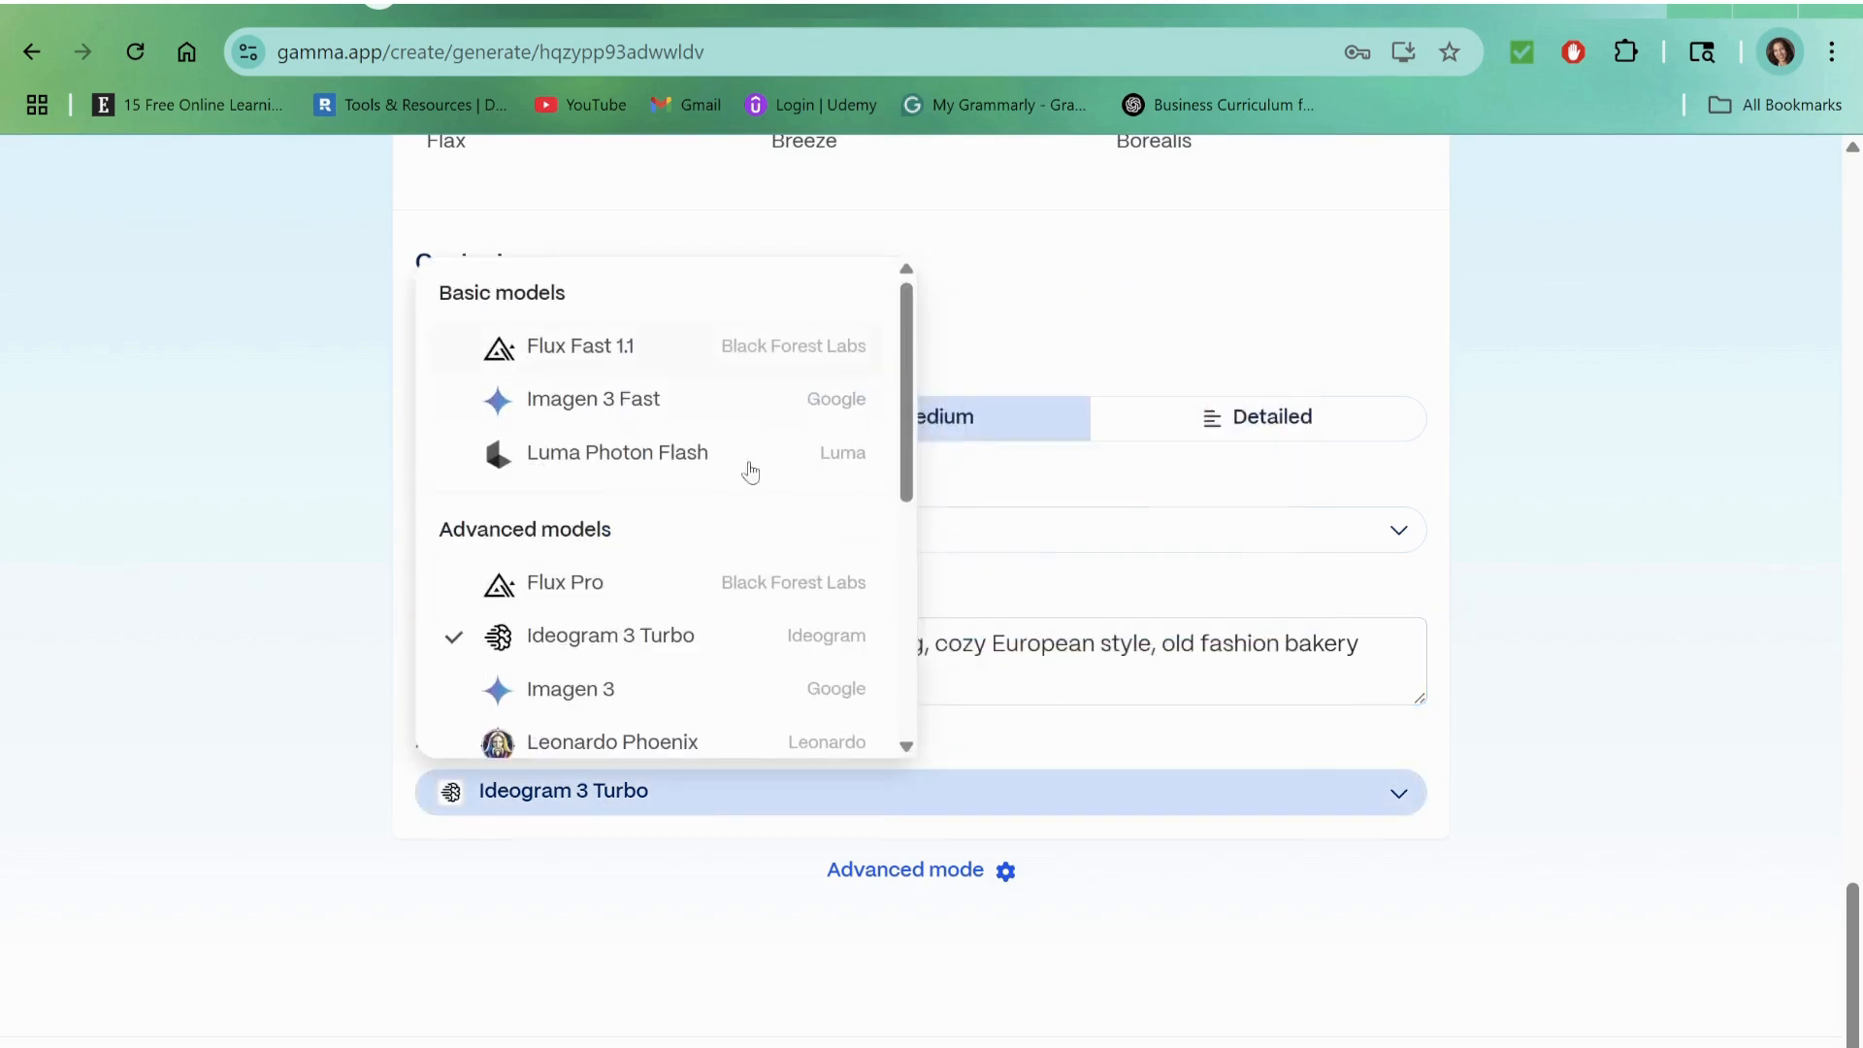
mouse_move(623, 364)
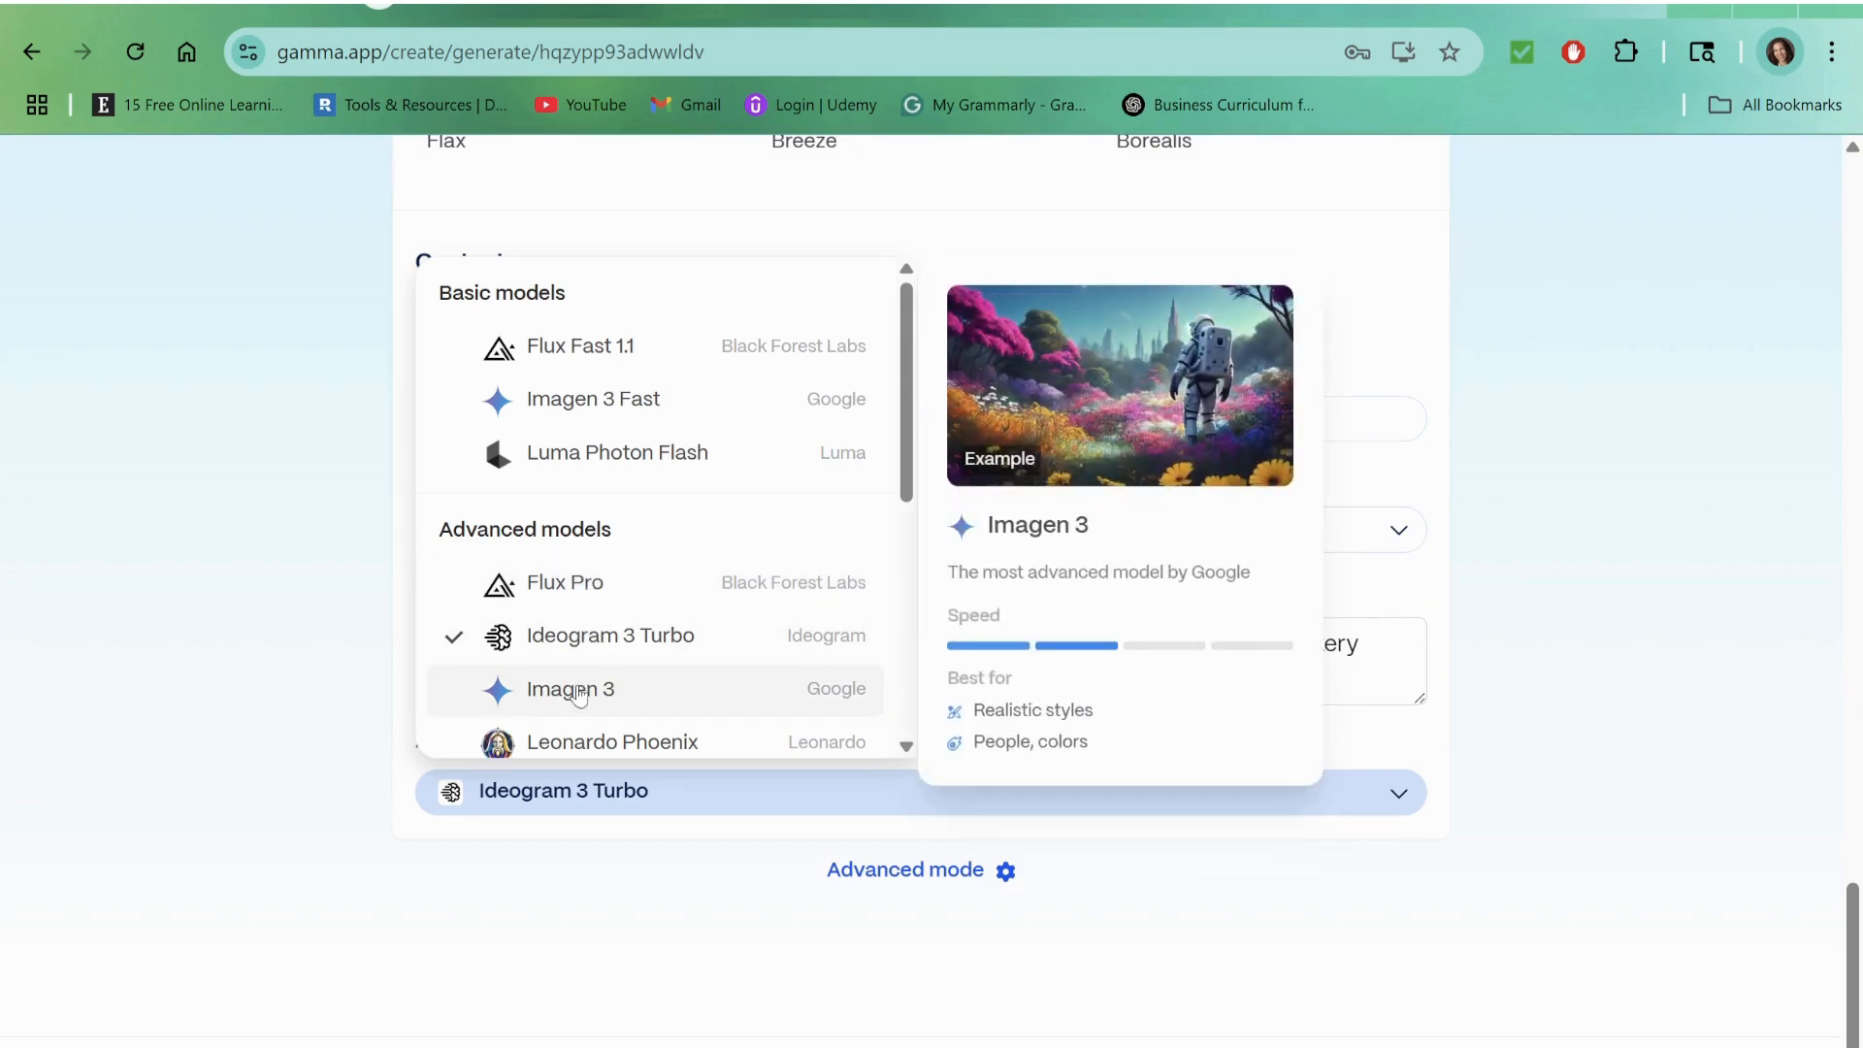
click(303, 794)
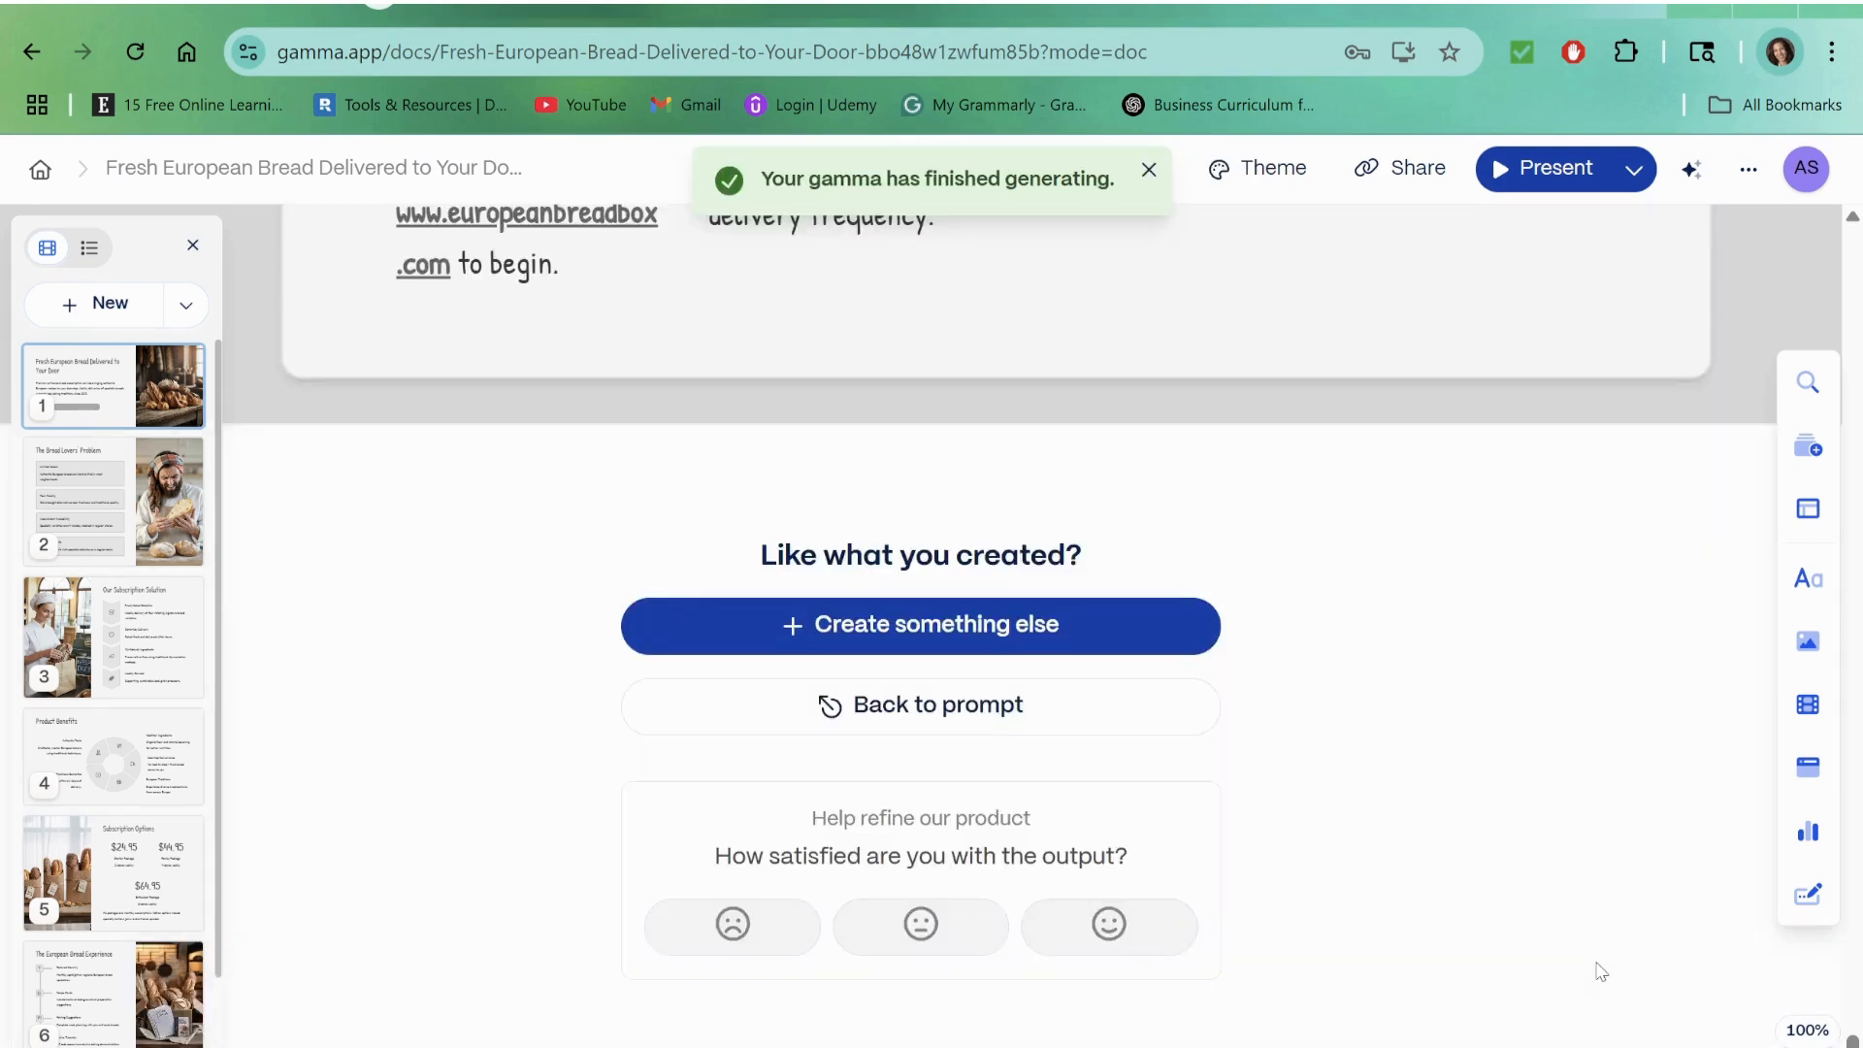
Step: Ask AI to "please change the background" of the first card's bread image and apply the "Show a baker's hands" suggestion
scroll(1555, 242, up, 1)
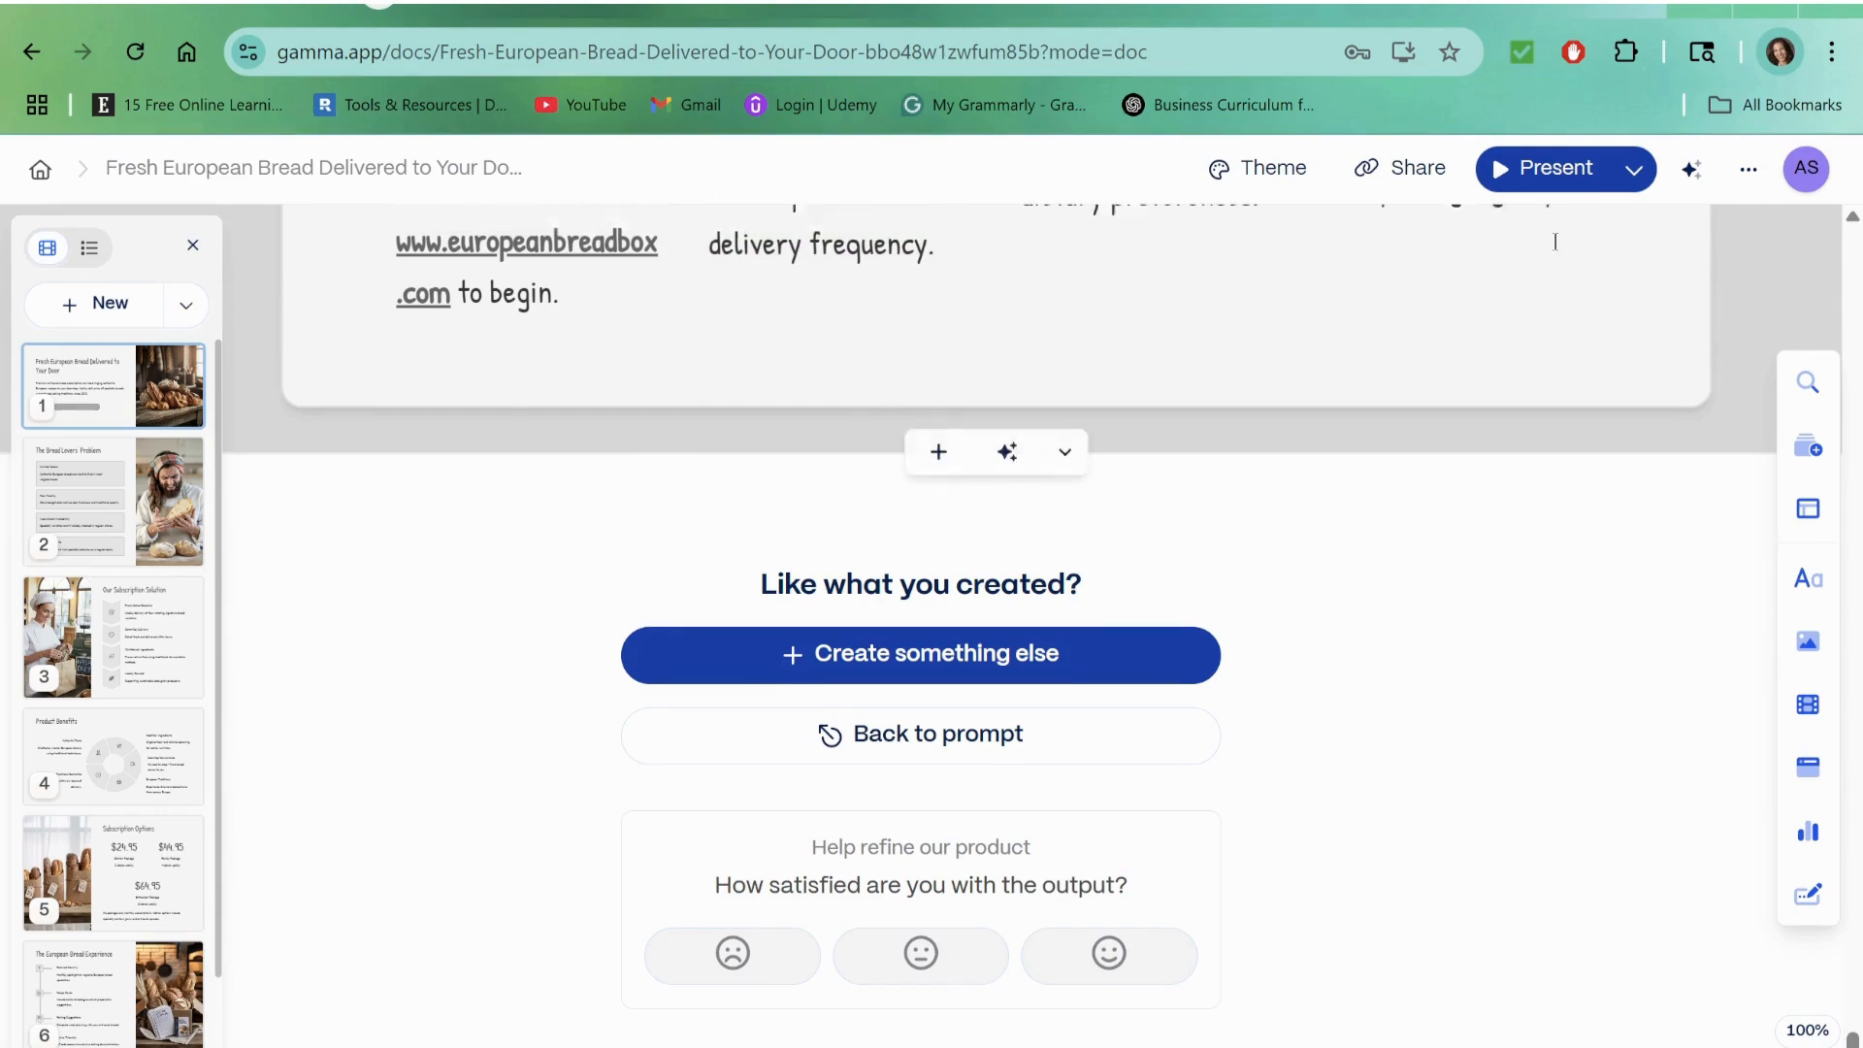
scroll(1556, 242, up, 20)
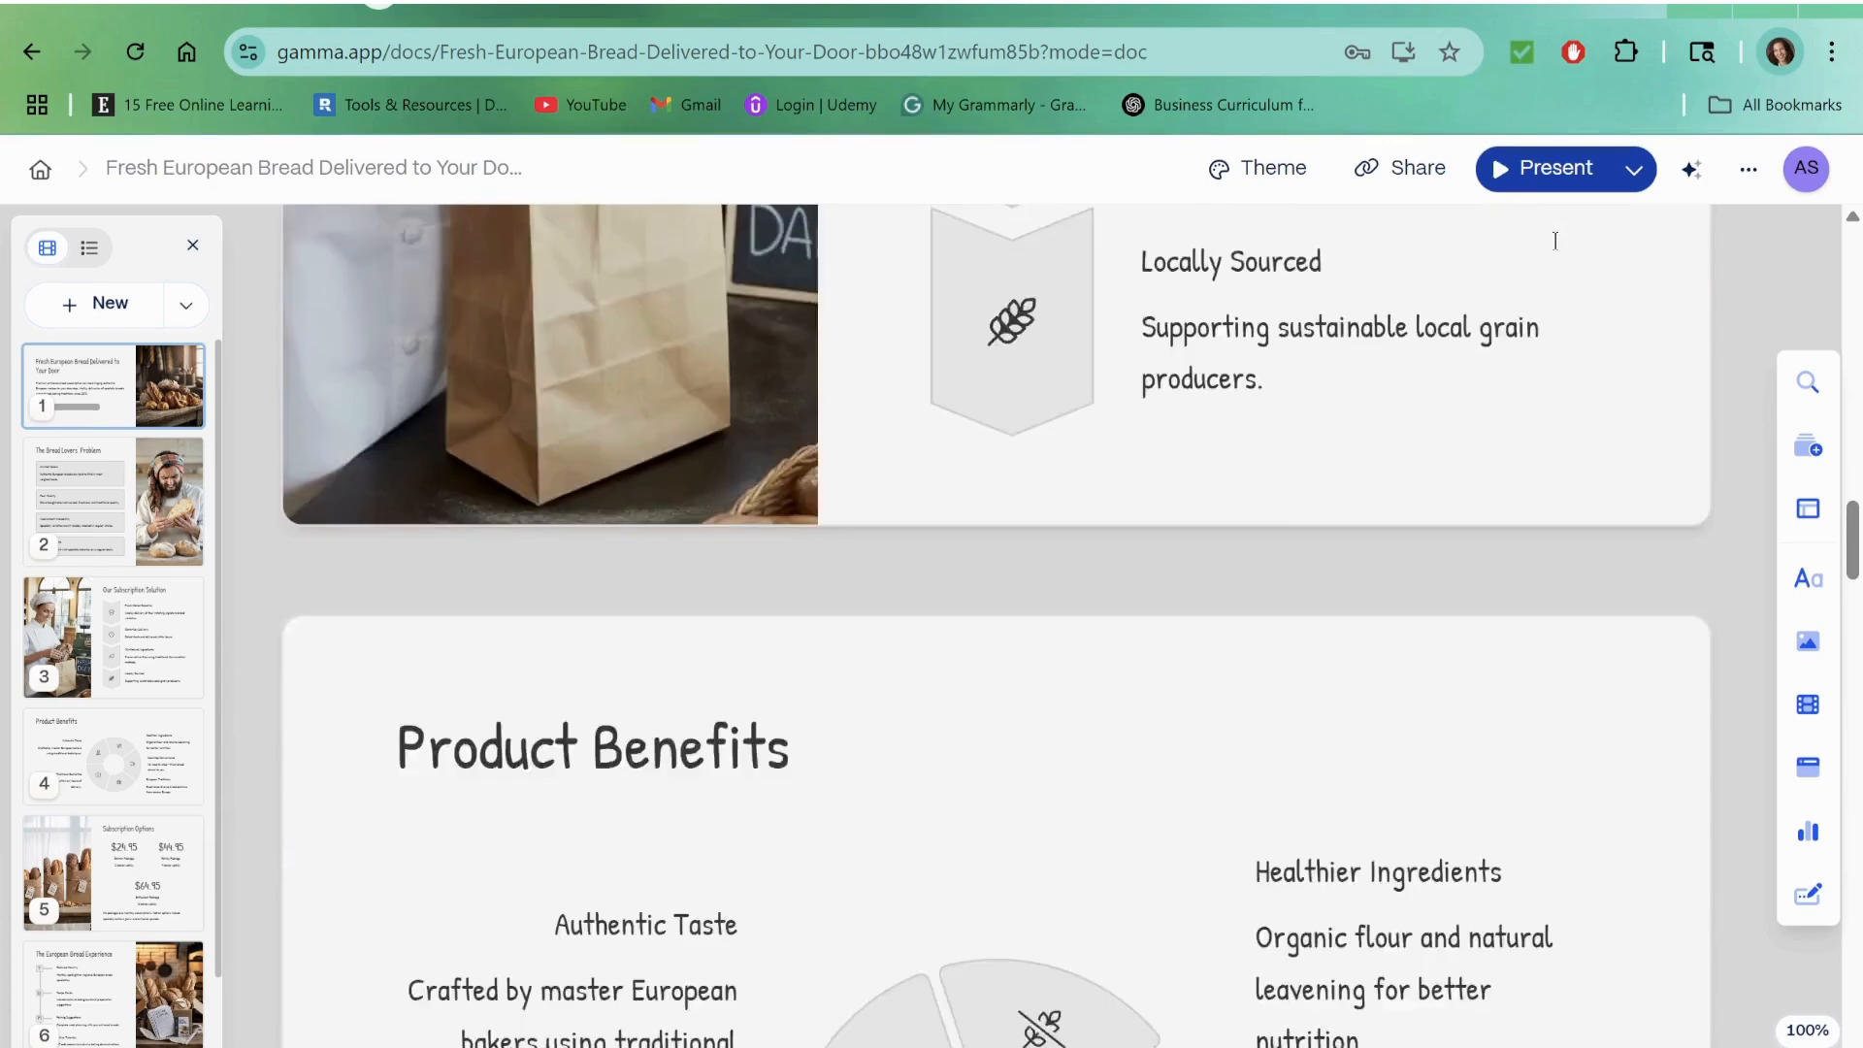
scroll(1556, 242, up, 15)
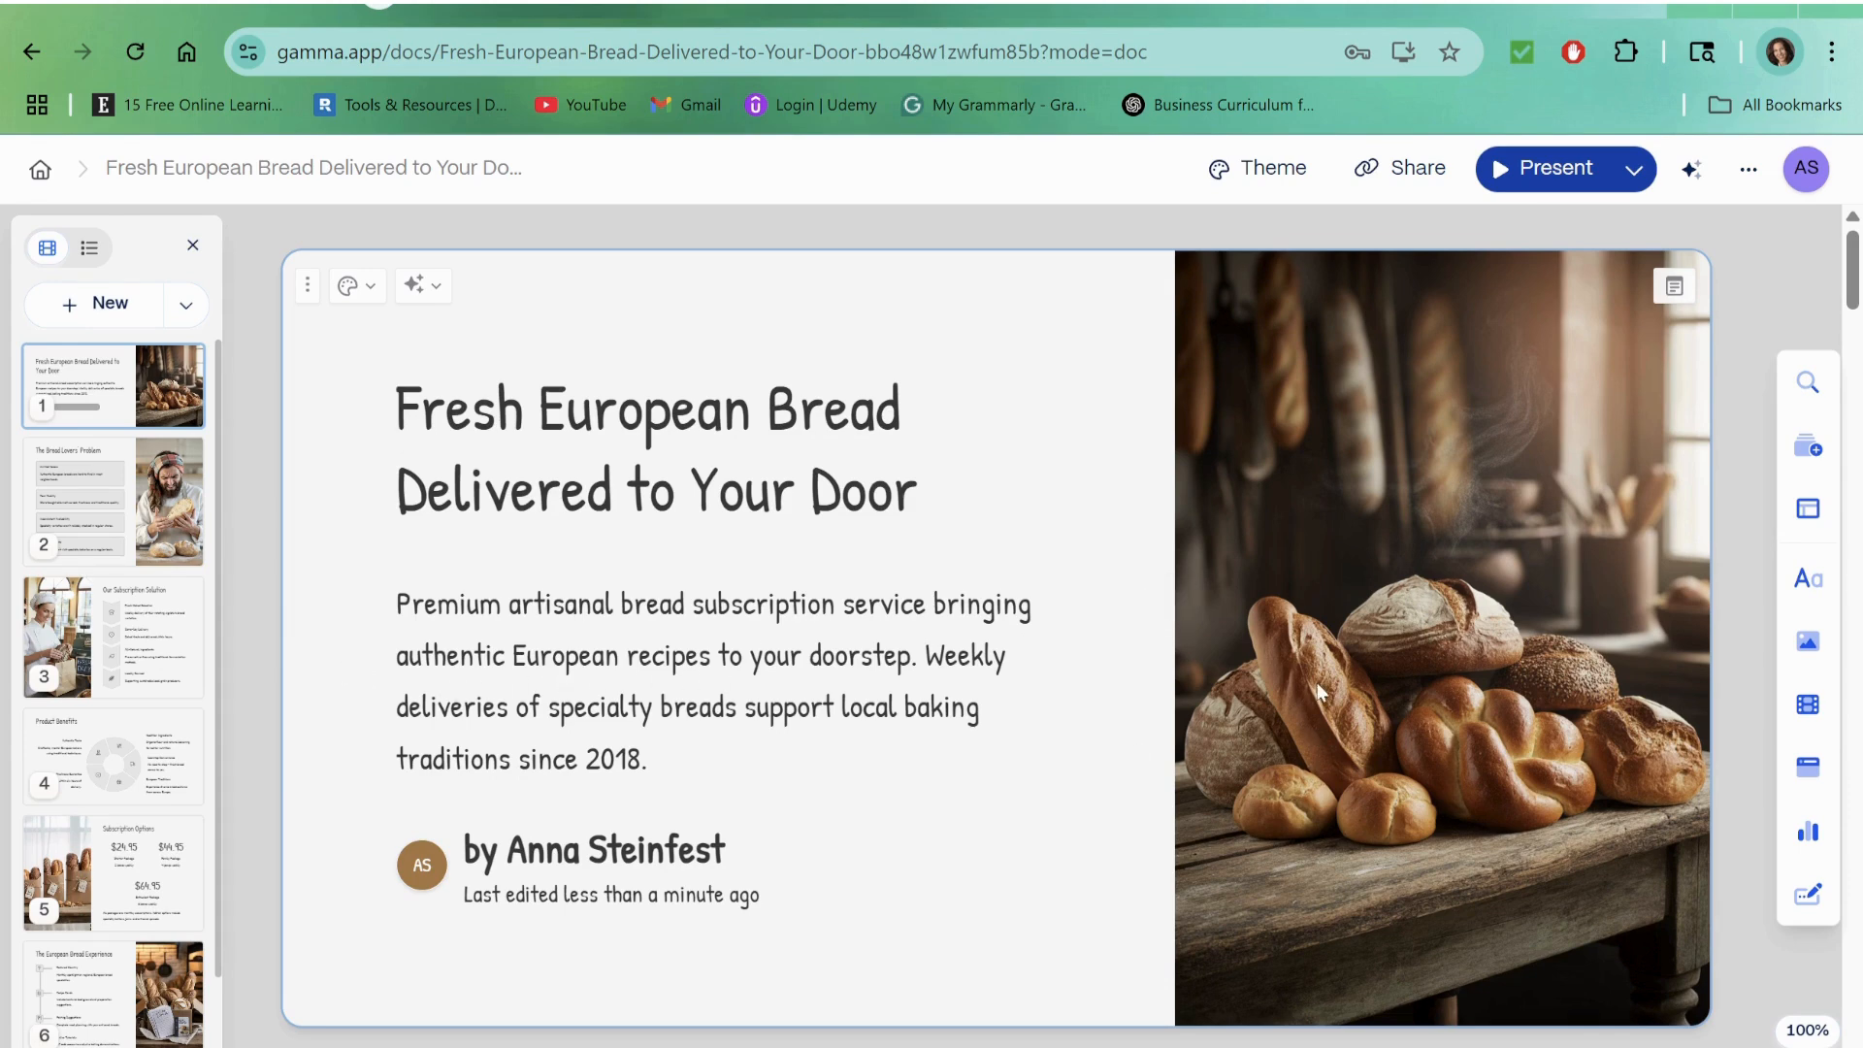
click(1408, 652)
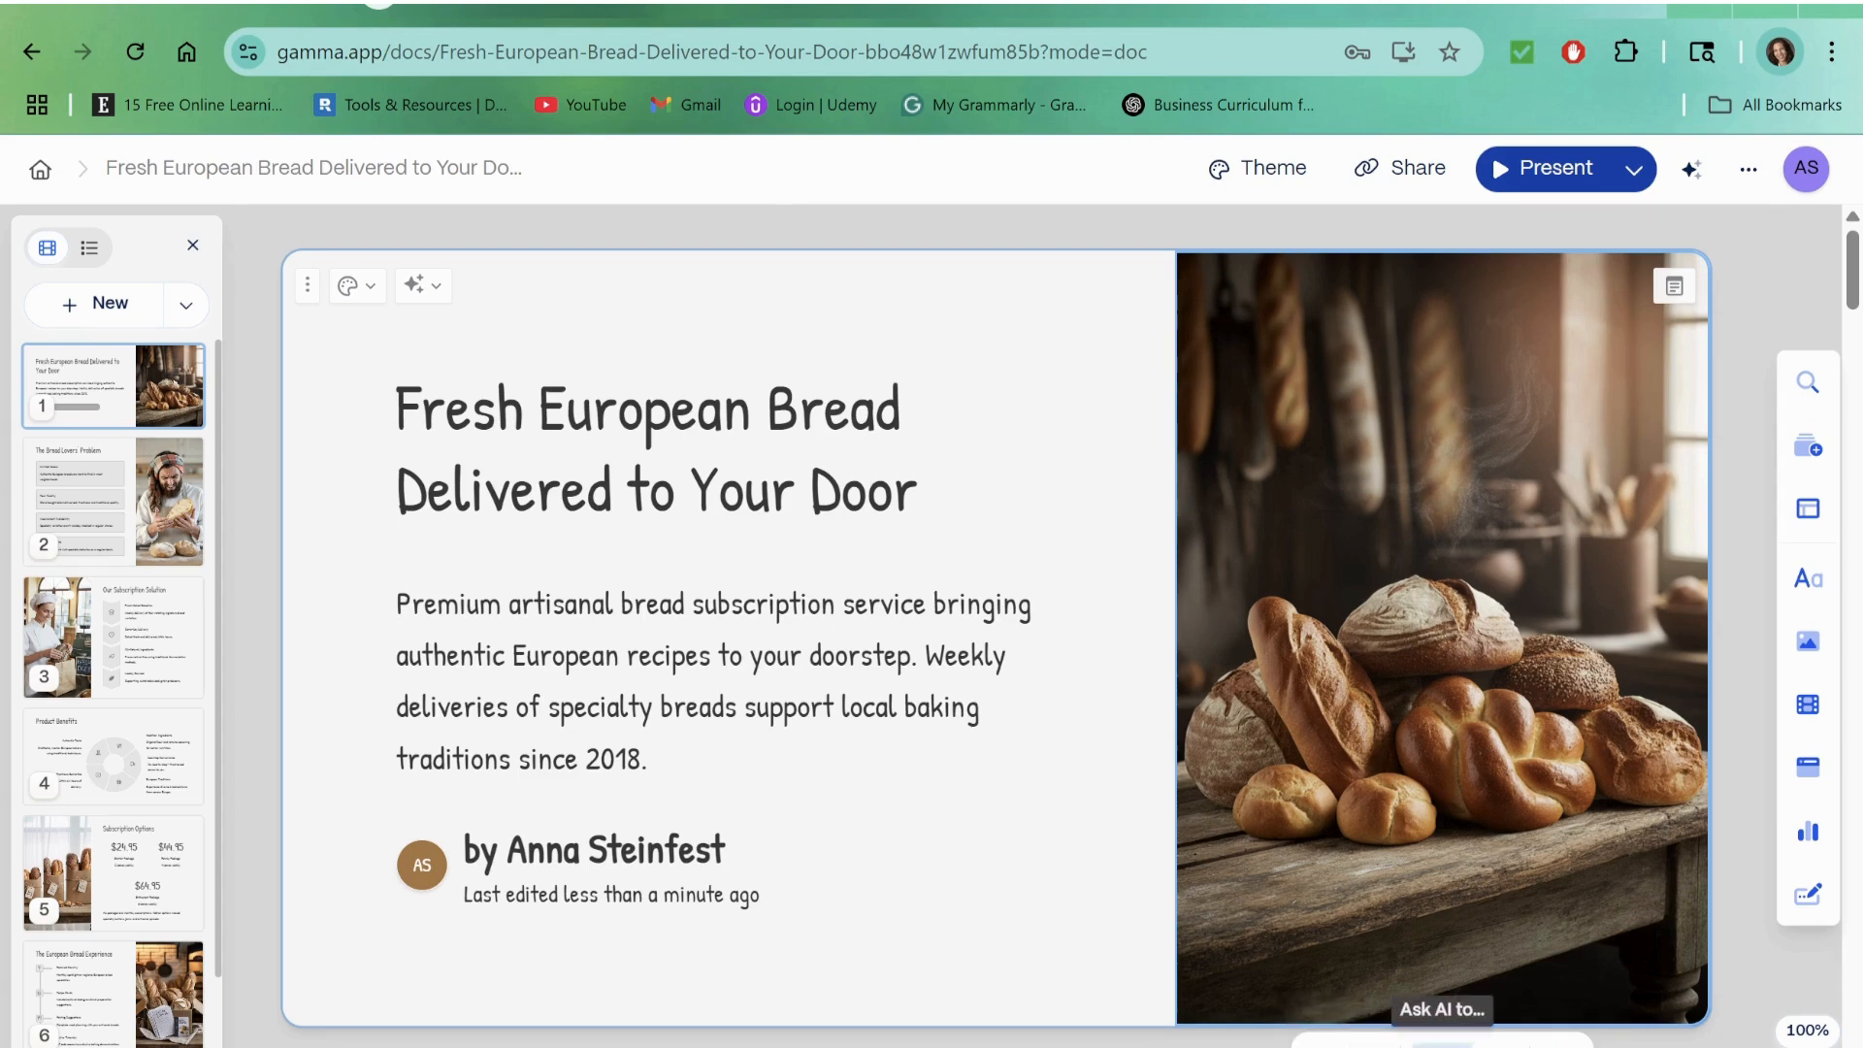
click(1442, 1045)
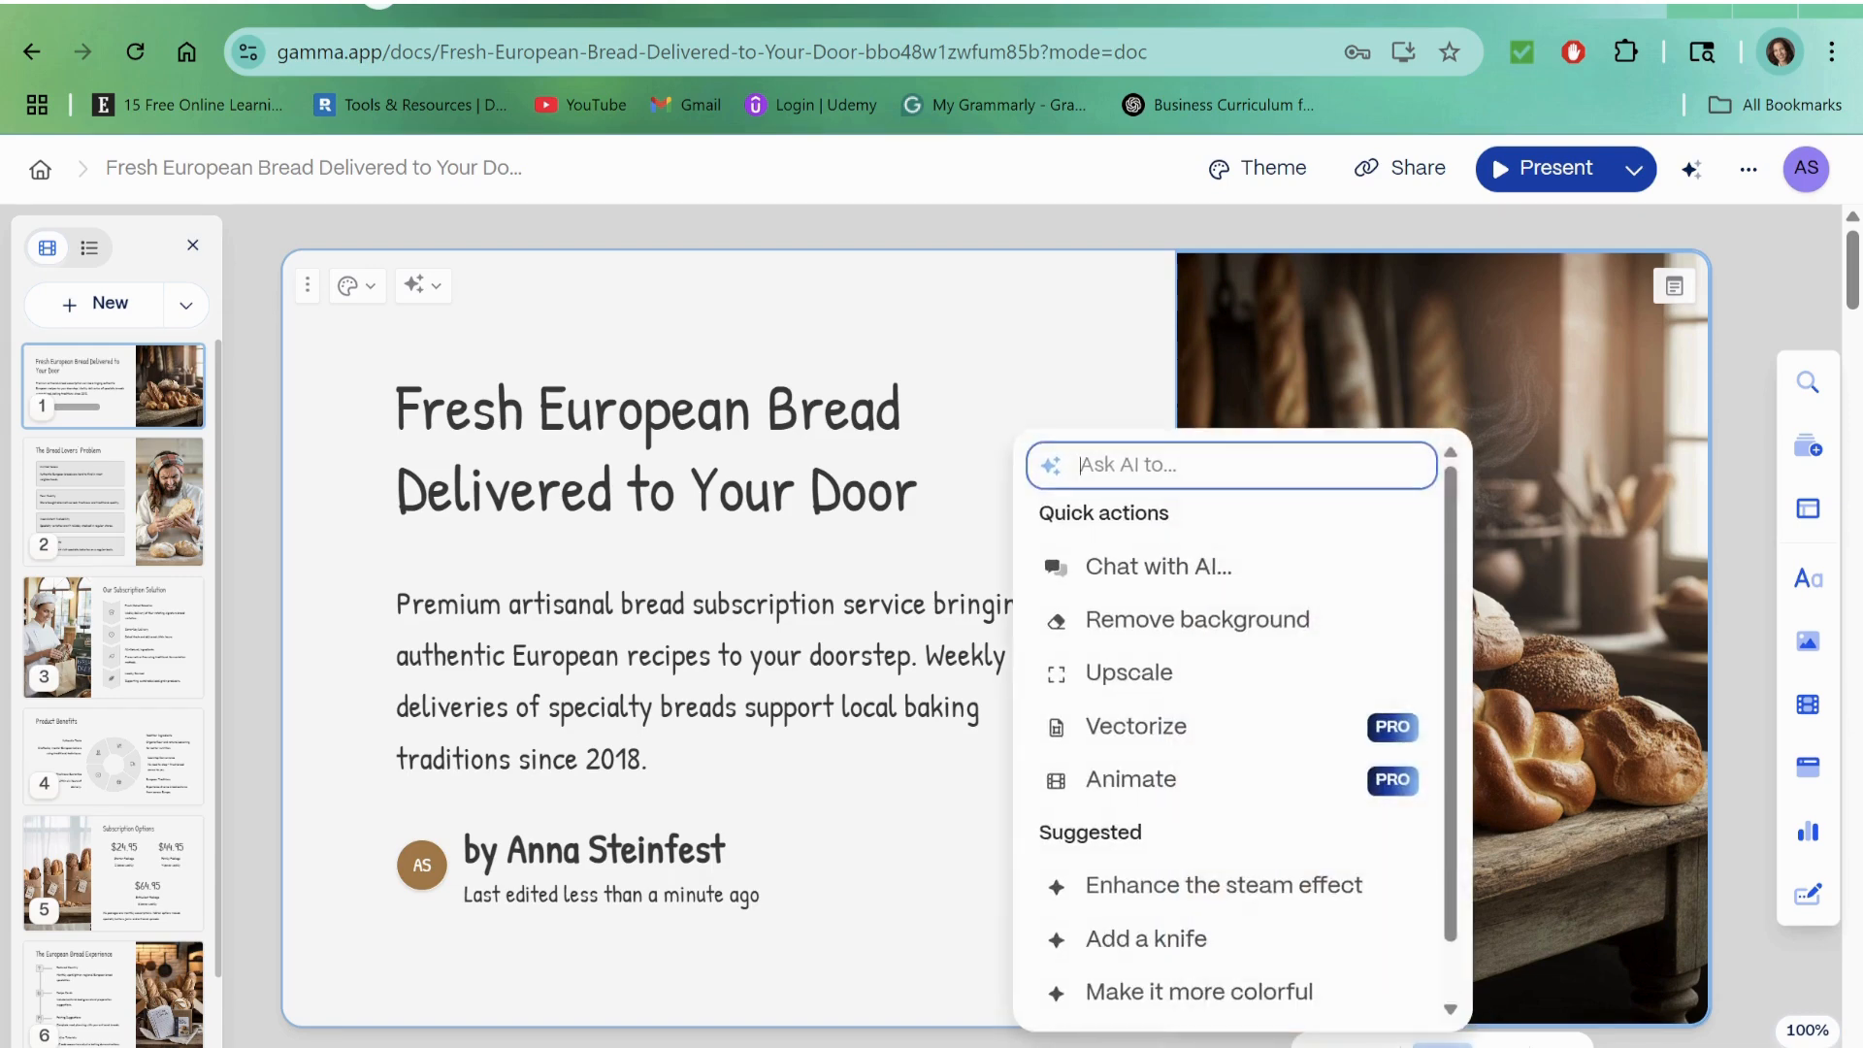
click(1100, 464)
text(p)
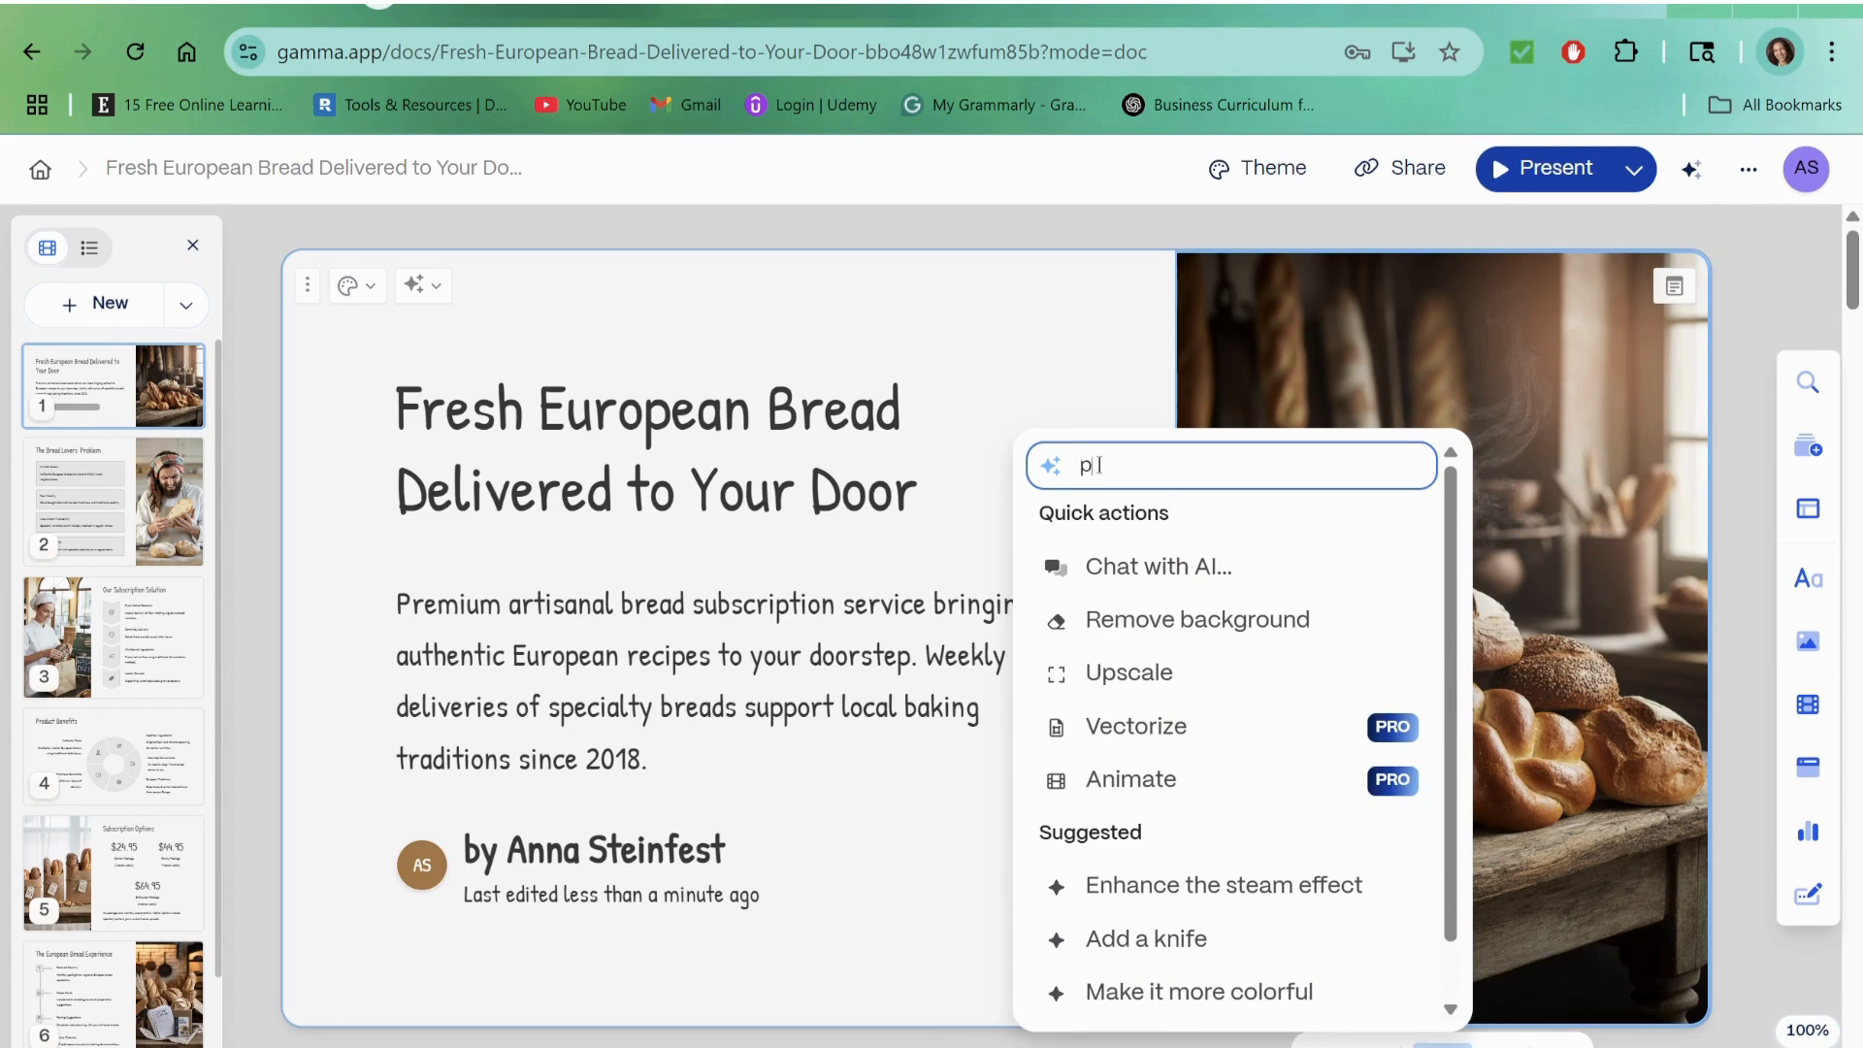
text(lease change the ba)
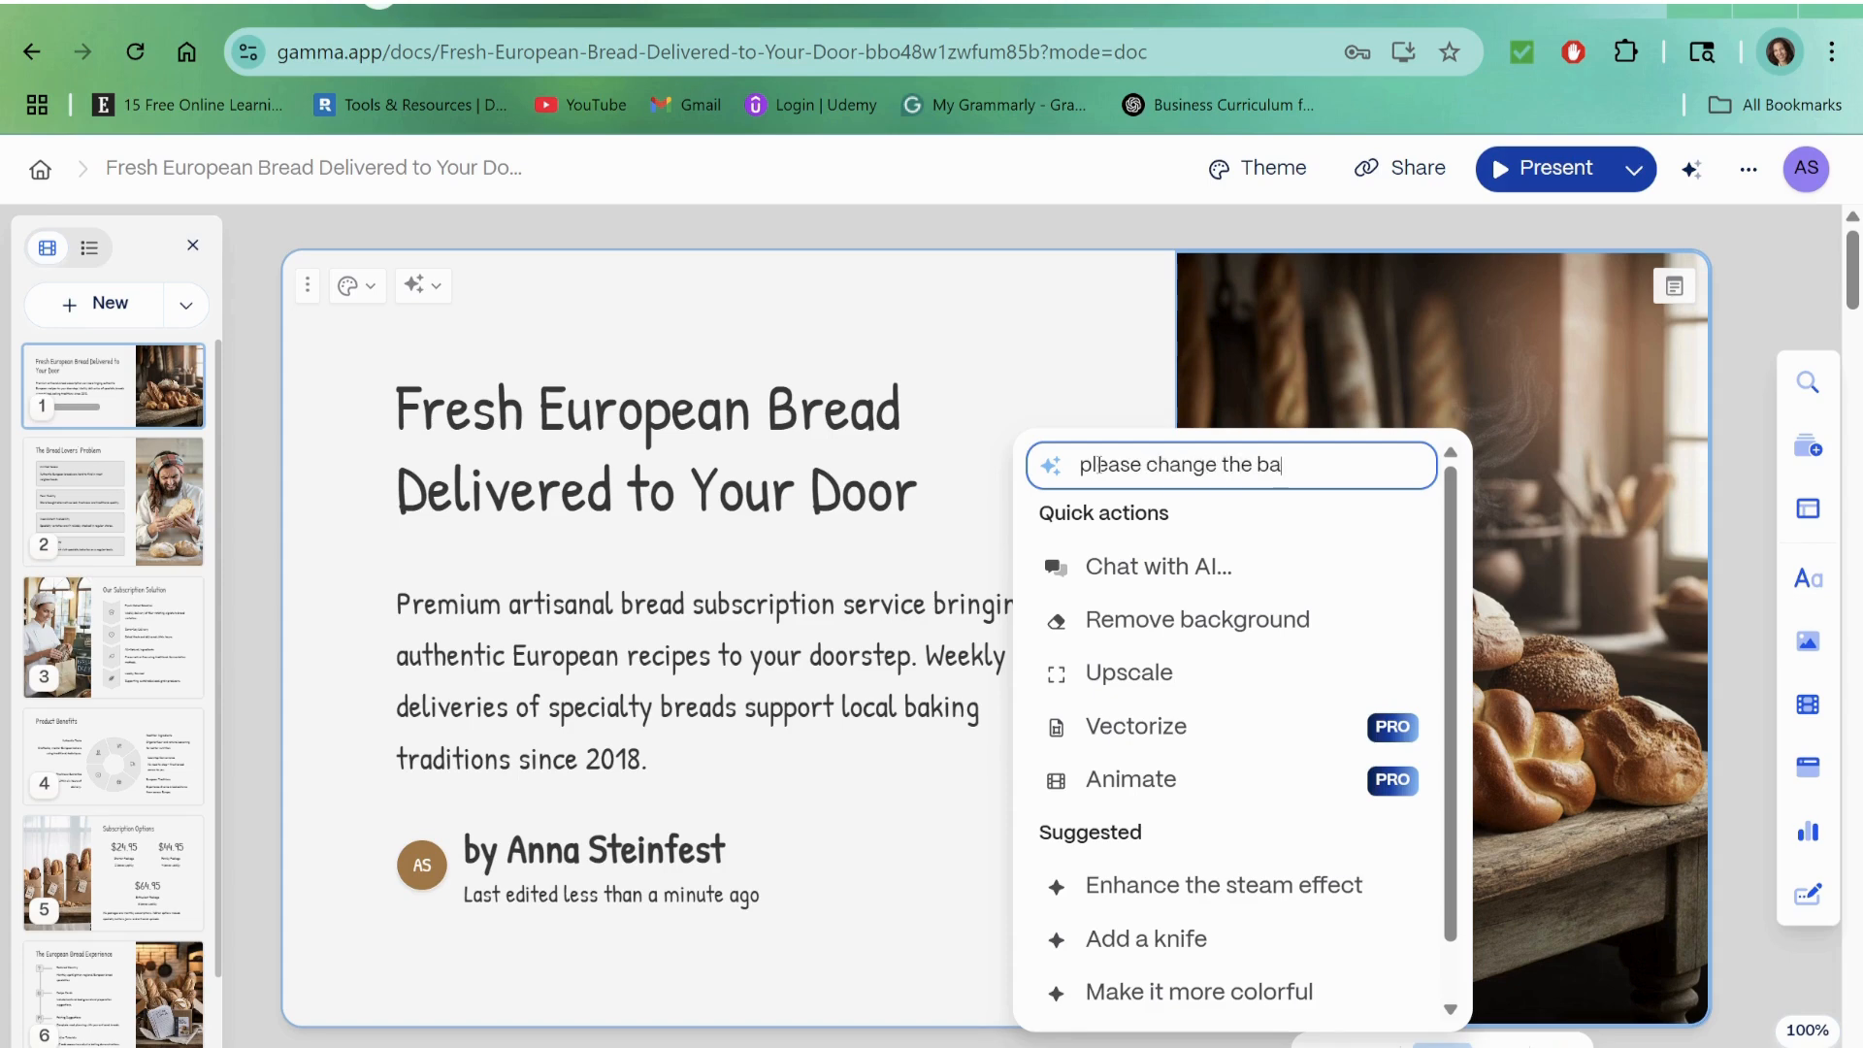
text(ckground)
key(Return)
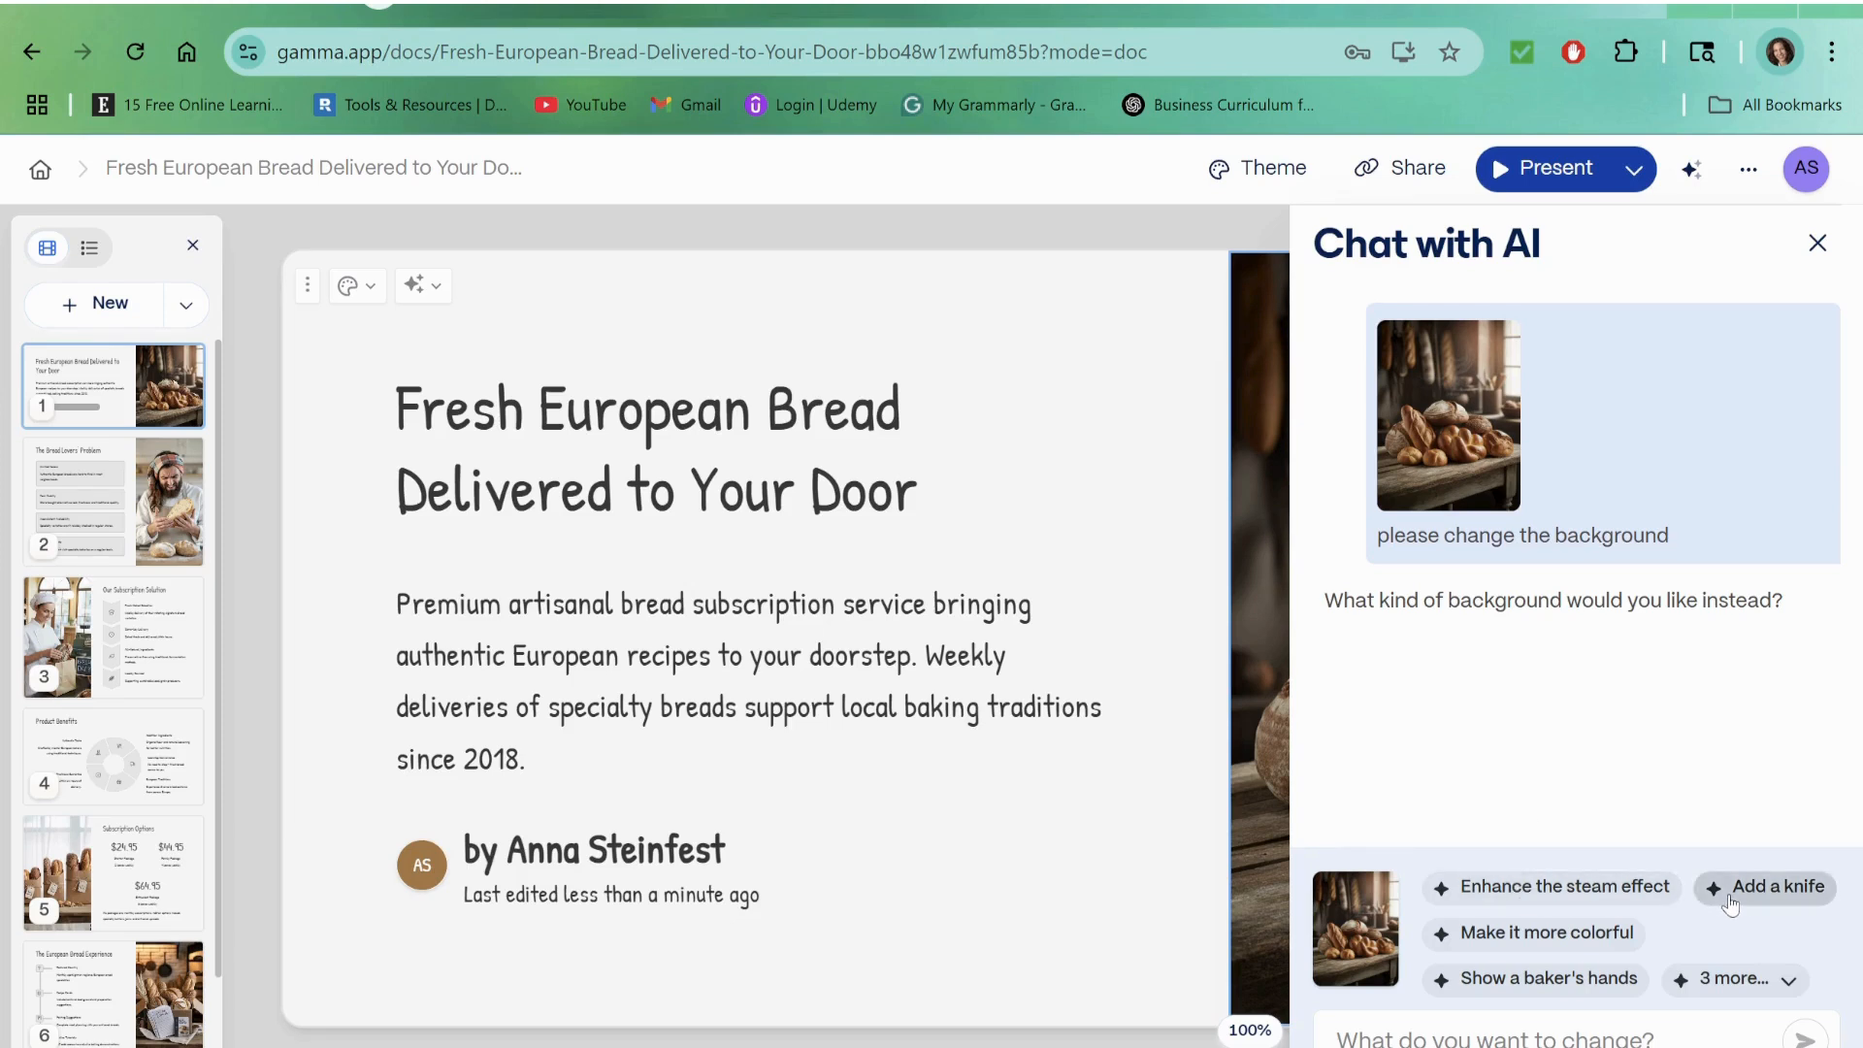
click(1568, 982)
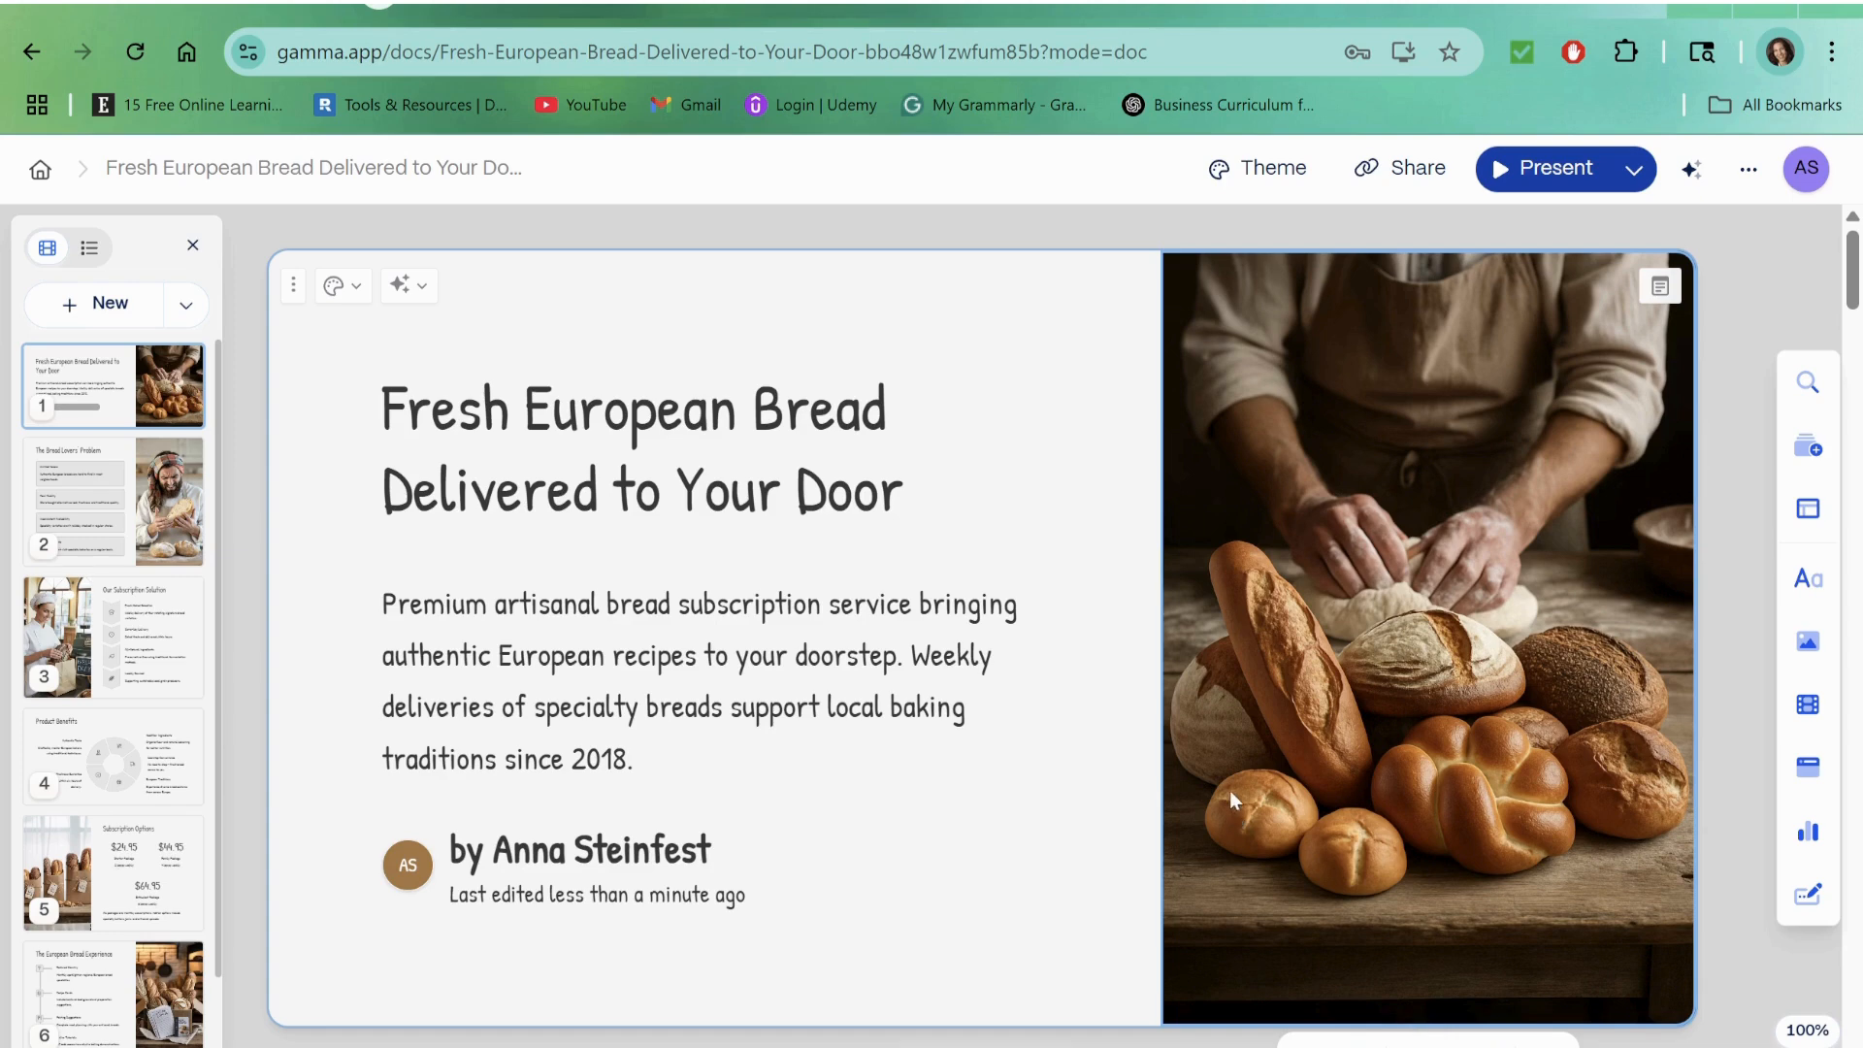
Step: Review the content and images of the "The Bread Lovers' Problem" and "Our Subscription Solution" cards
scroll(1155, 758, down, 2)
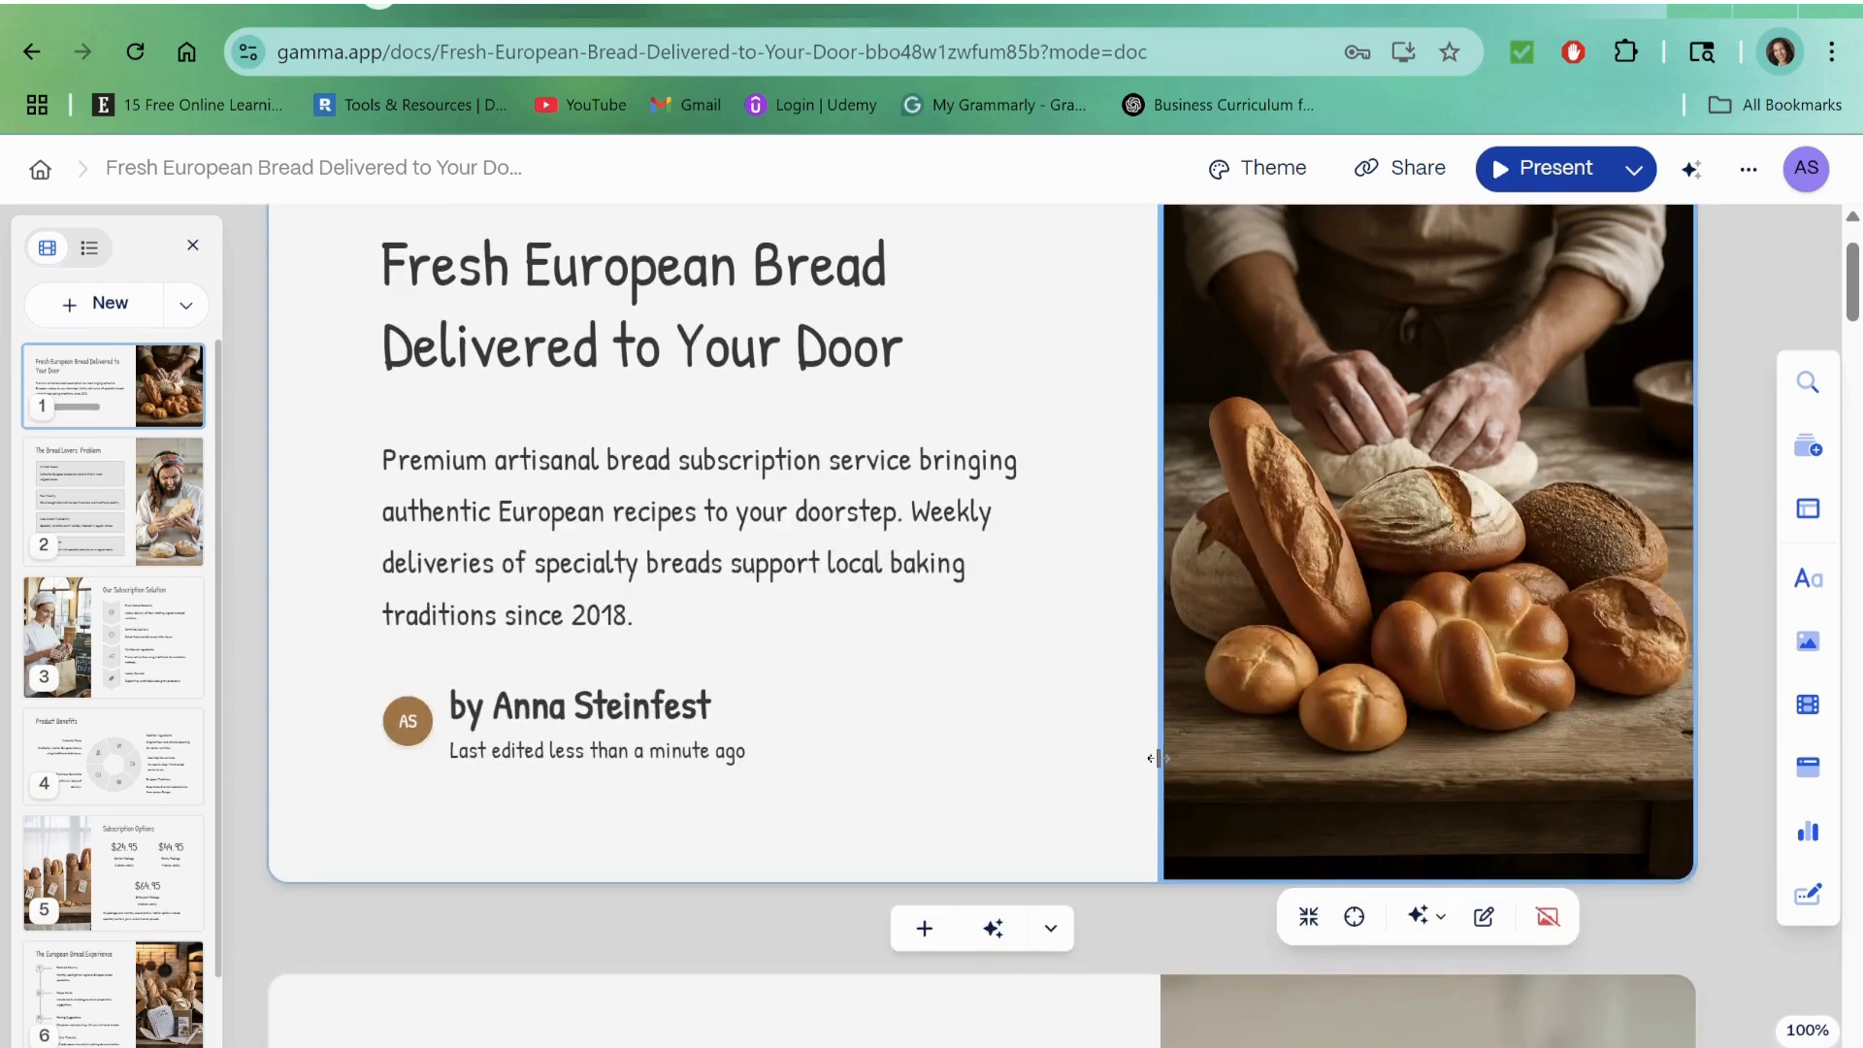
scroll(1155, 758, down, 8)
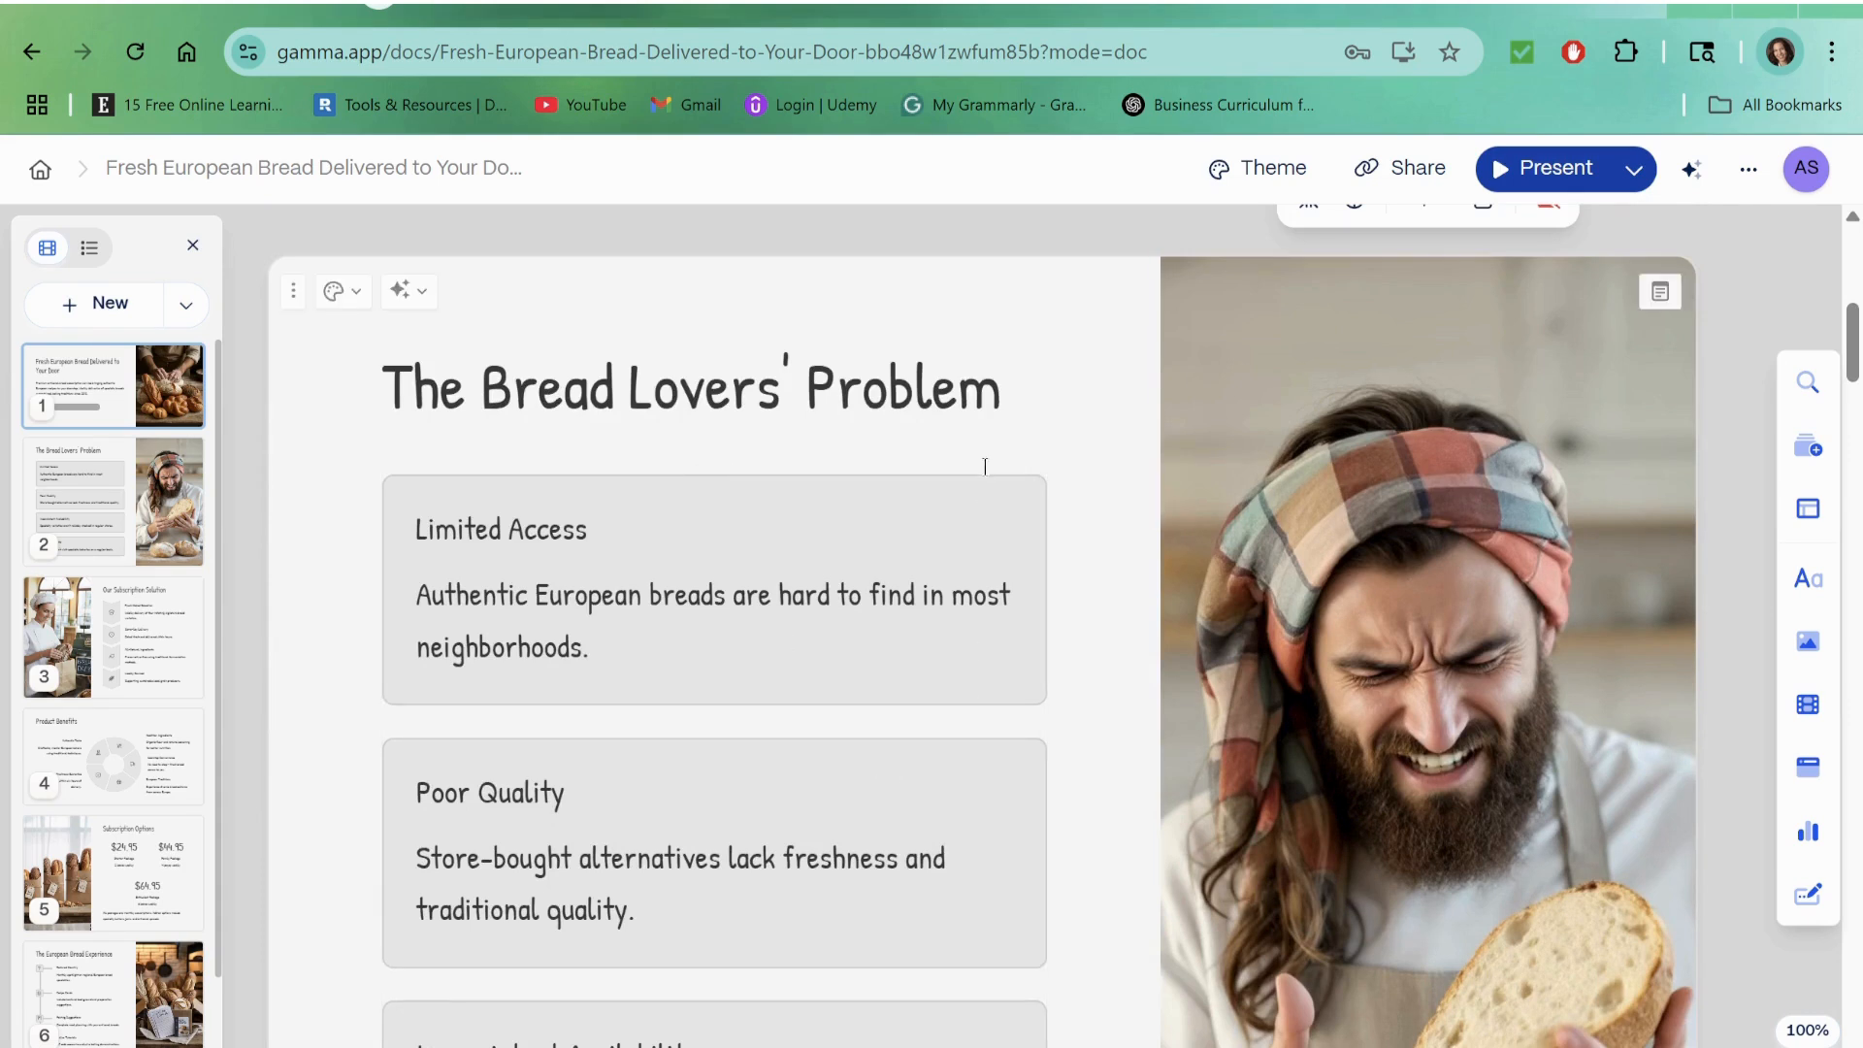
scroll(1418, 550, down, 2)
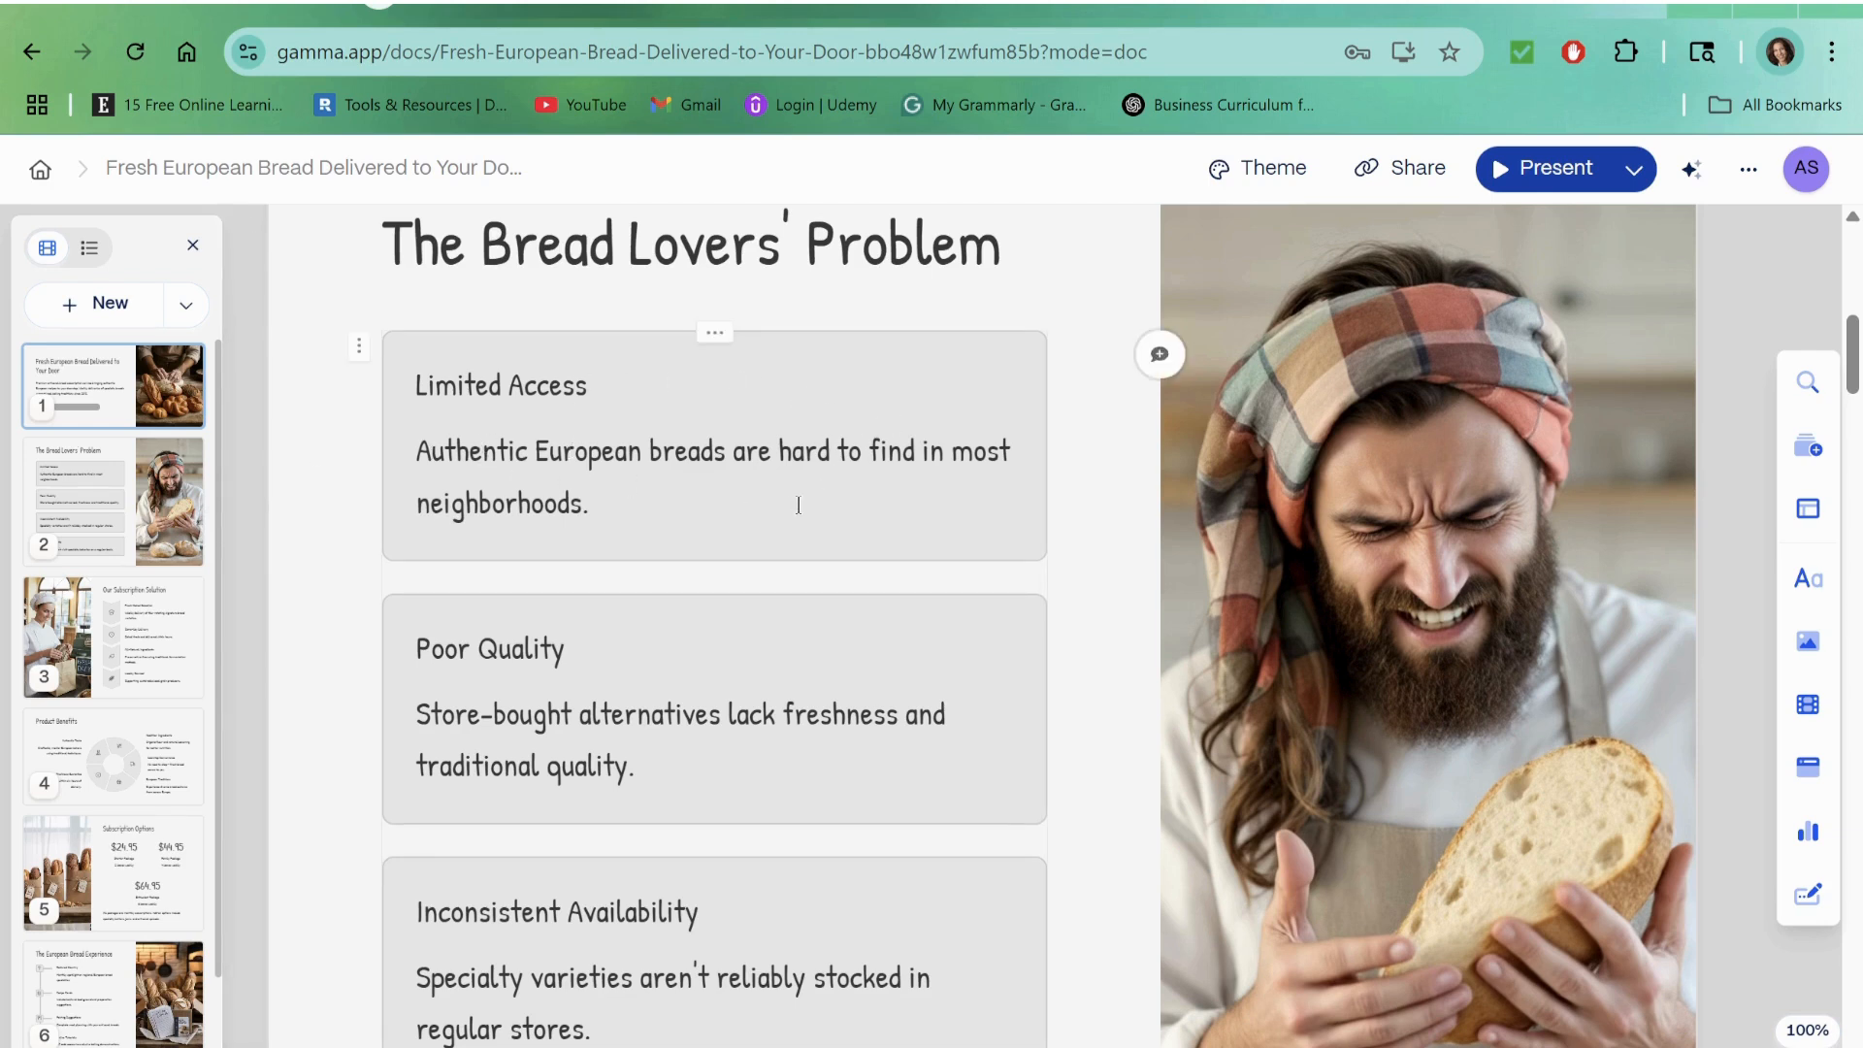
scroll(799, 505, down, 3)
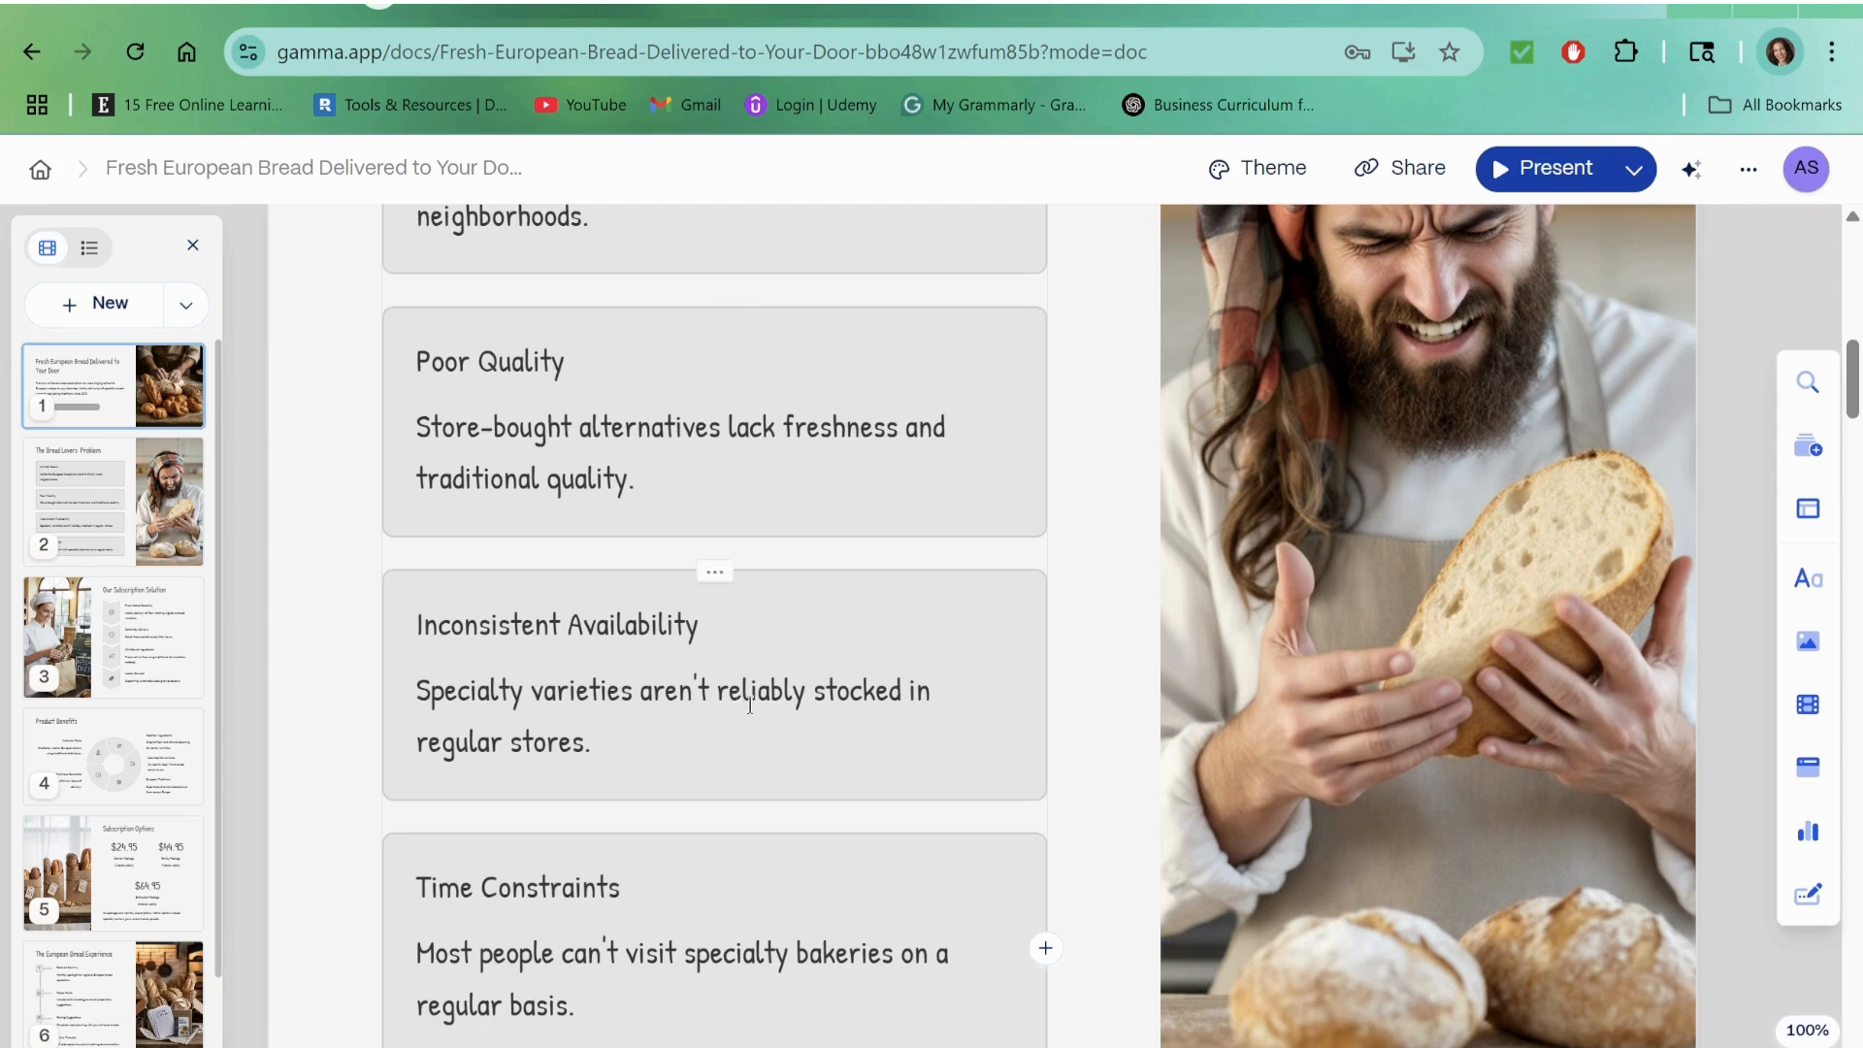
scroll(766, 516, up, 3)
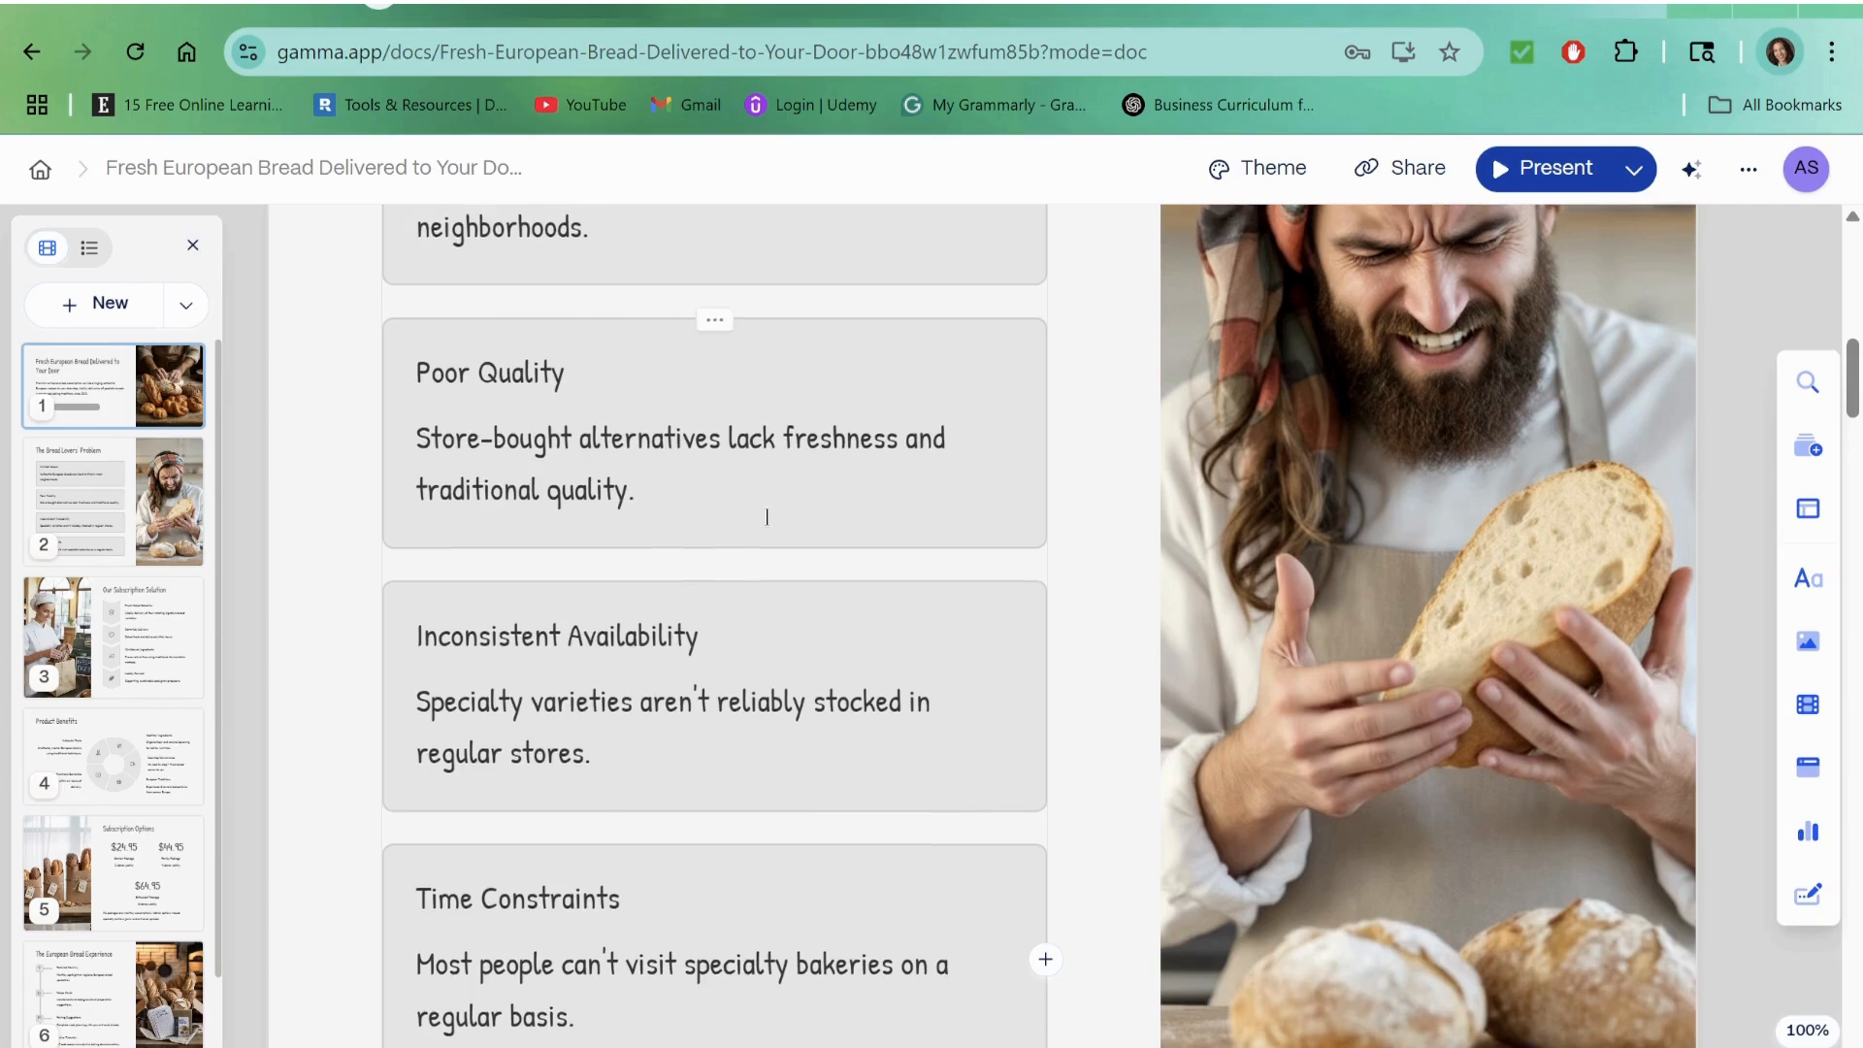
scroll(840, 621, down, 5)
scroll(854, 611, down, 7)
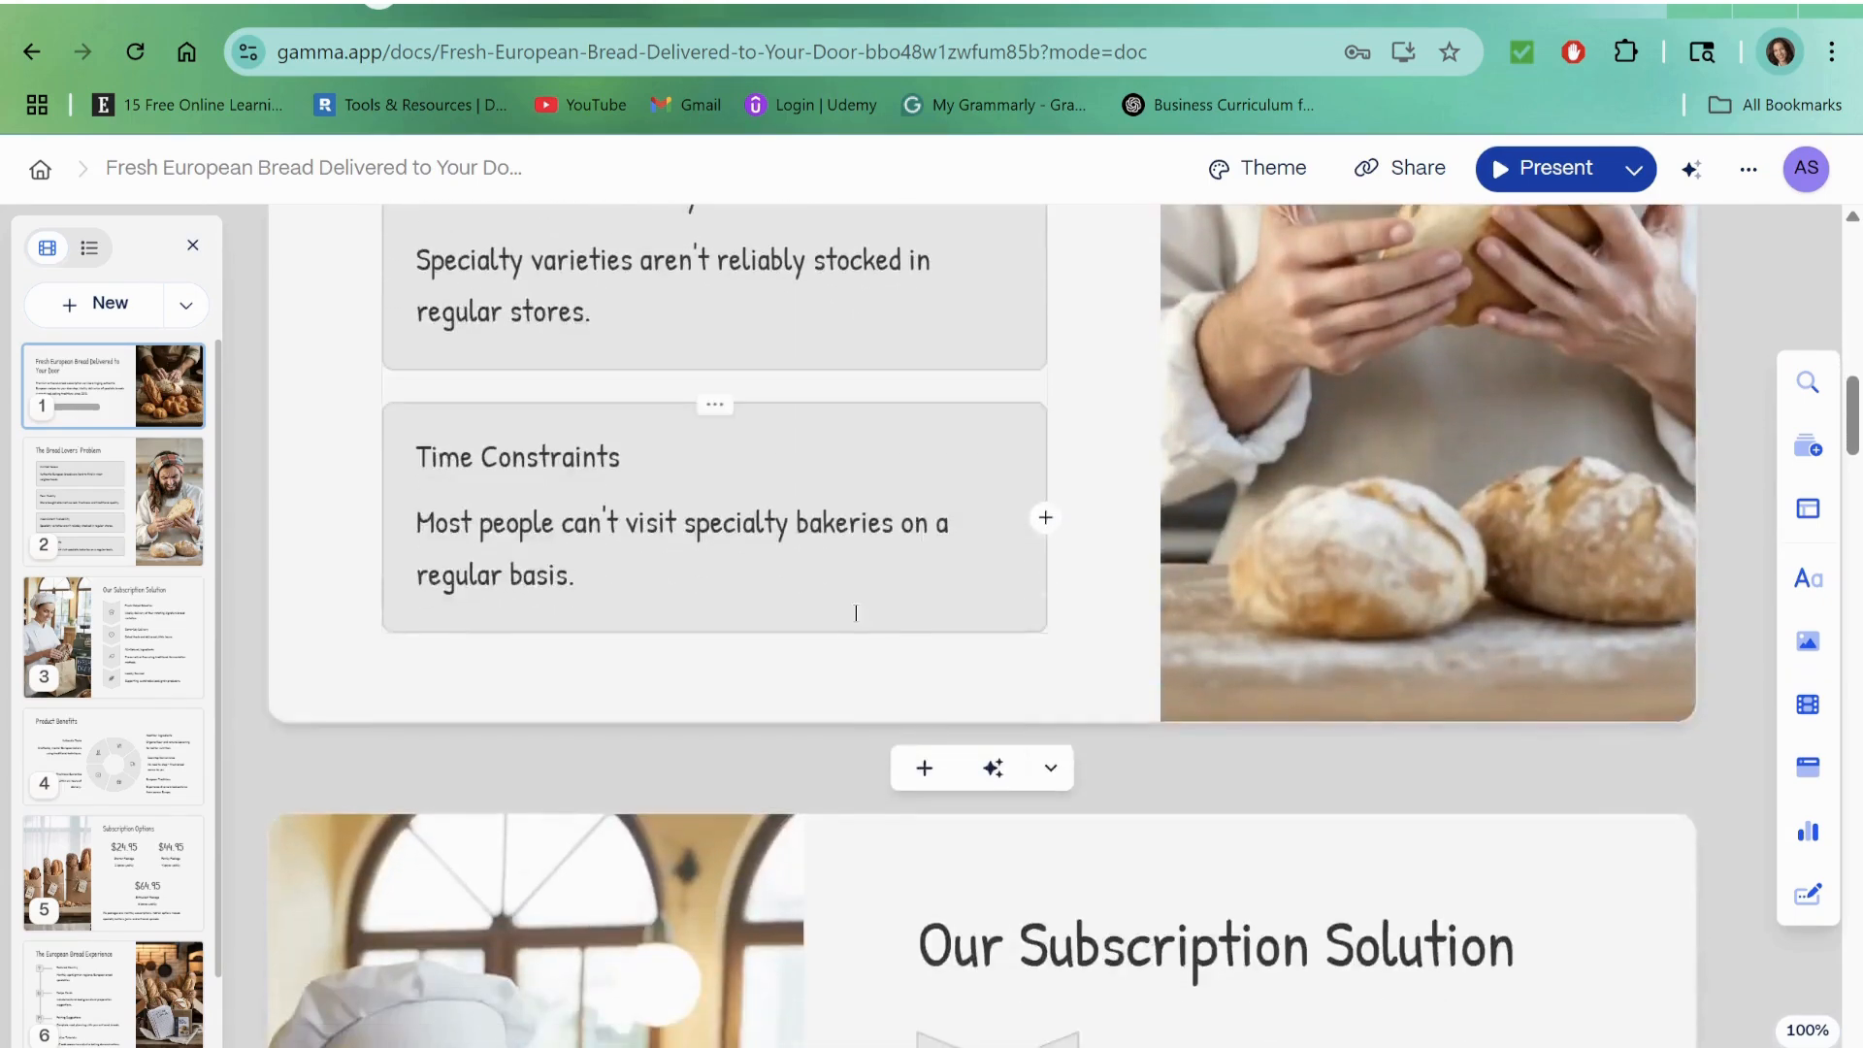
scroll(1522, 608, down, 3)
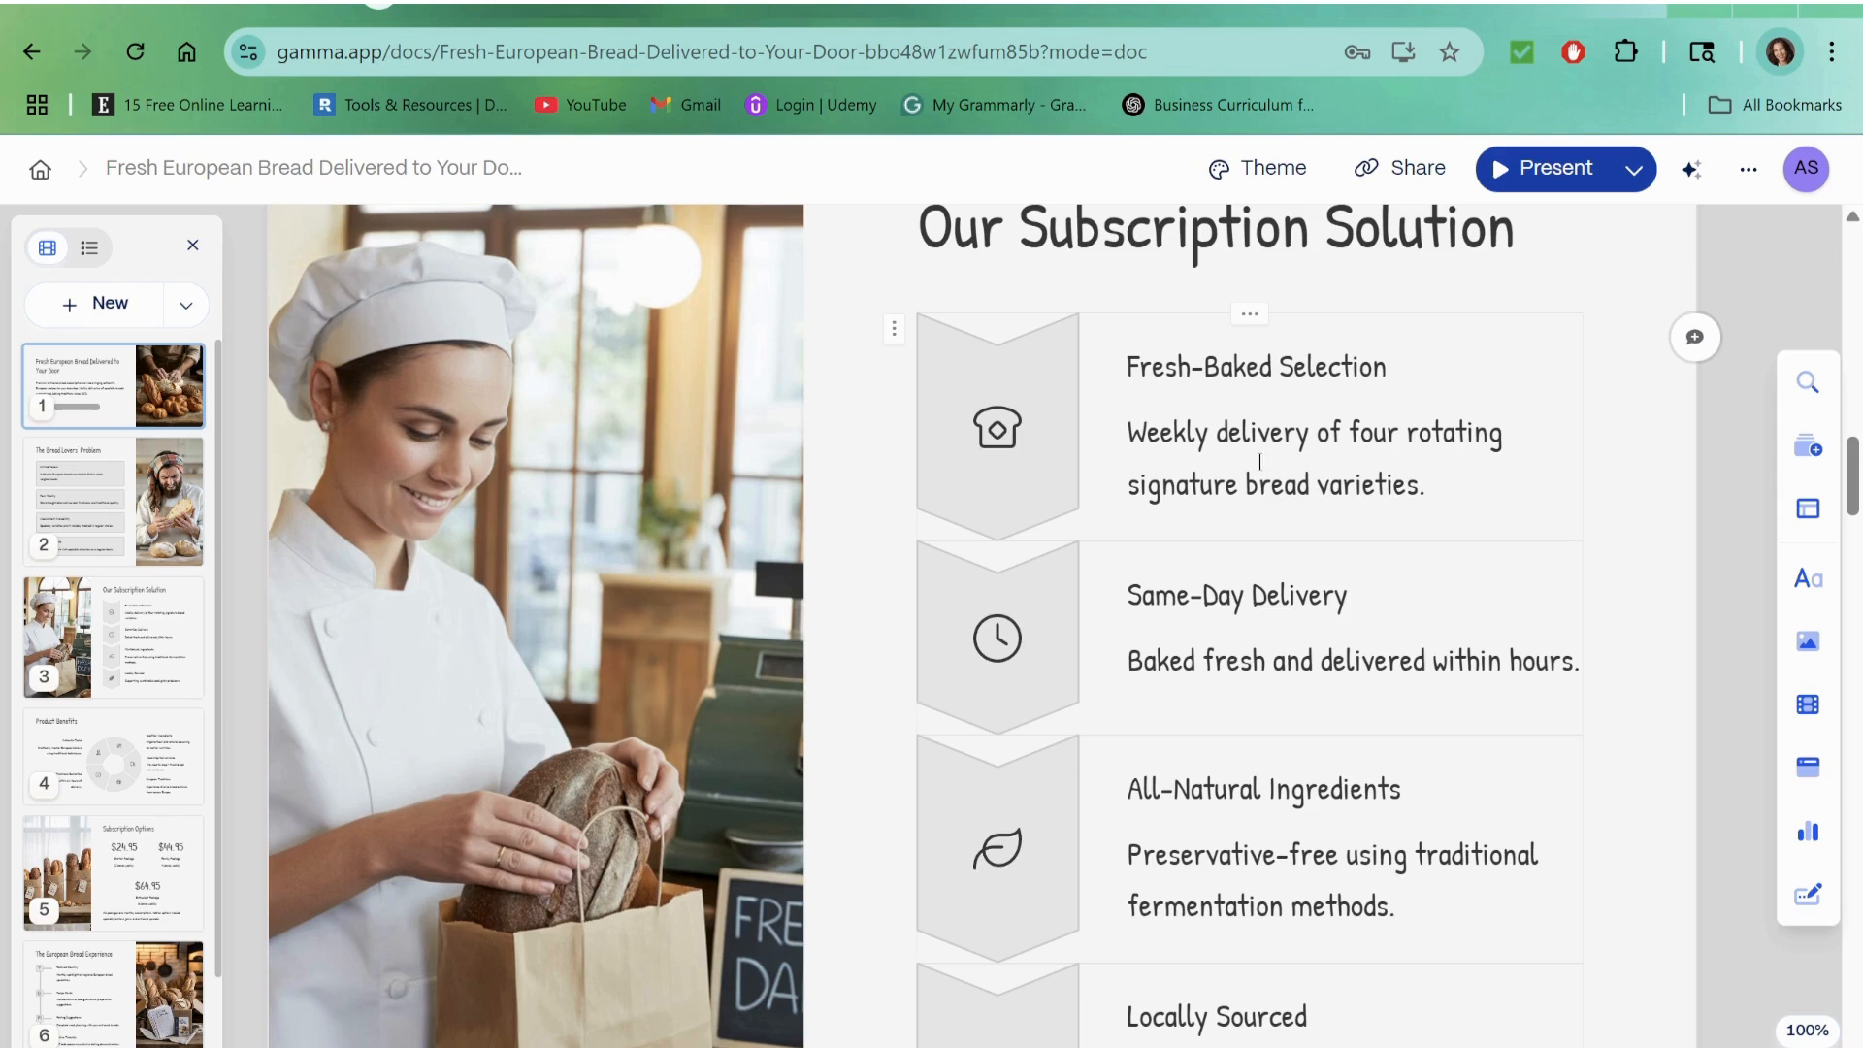
Step: Insert "Bi-" before "Weekly" in the Fresh-Baked Selection text on the "Our Subscription Solution" card
click(1563, 499)
click(1258, 435)
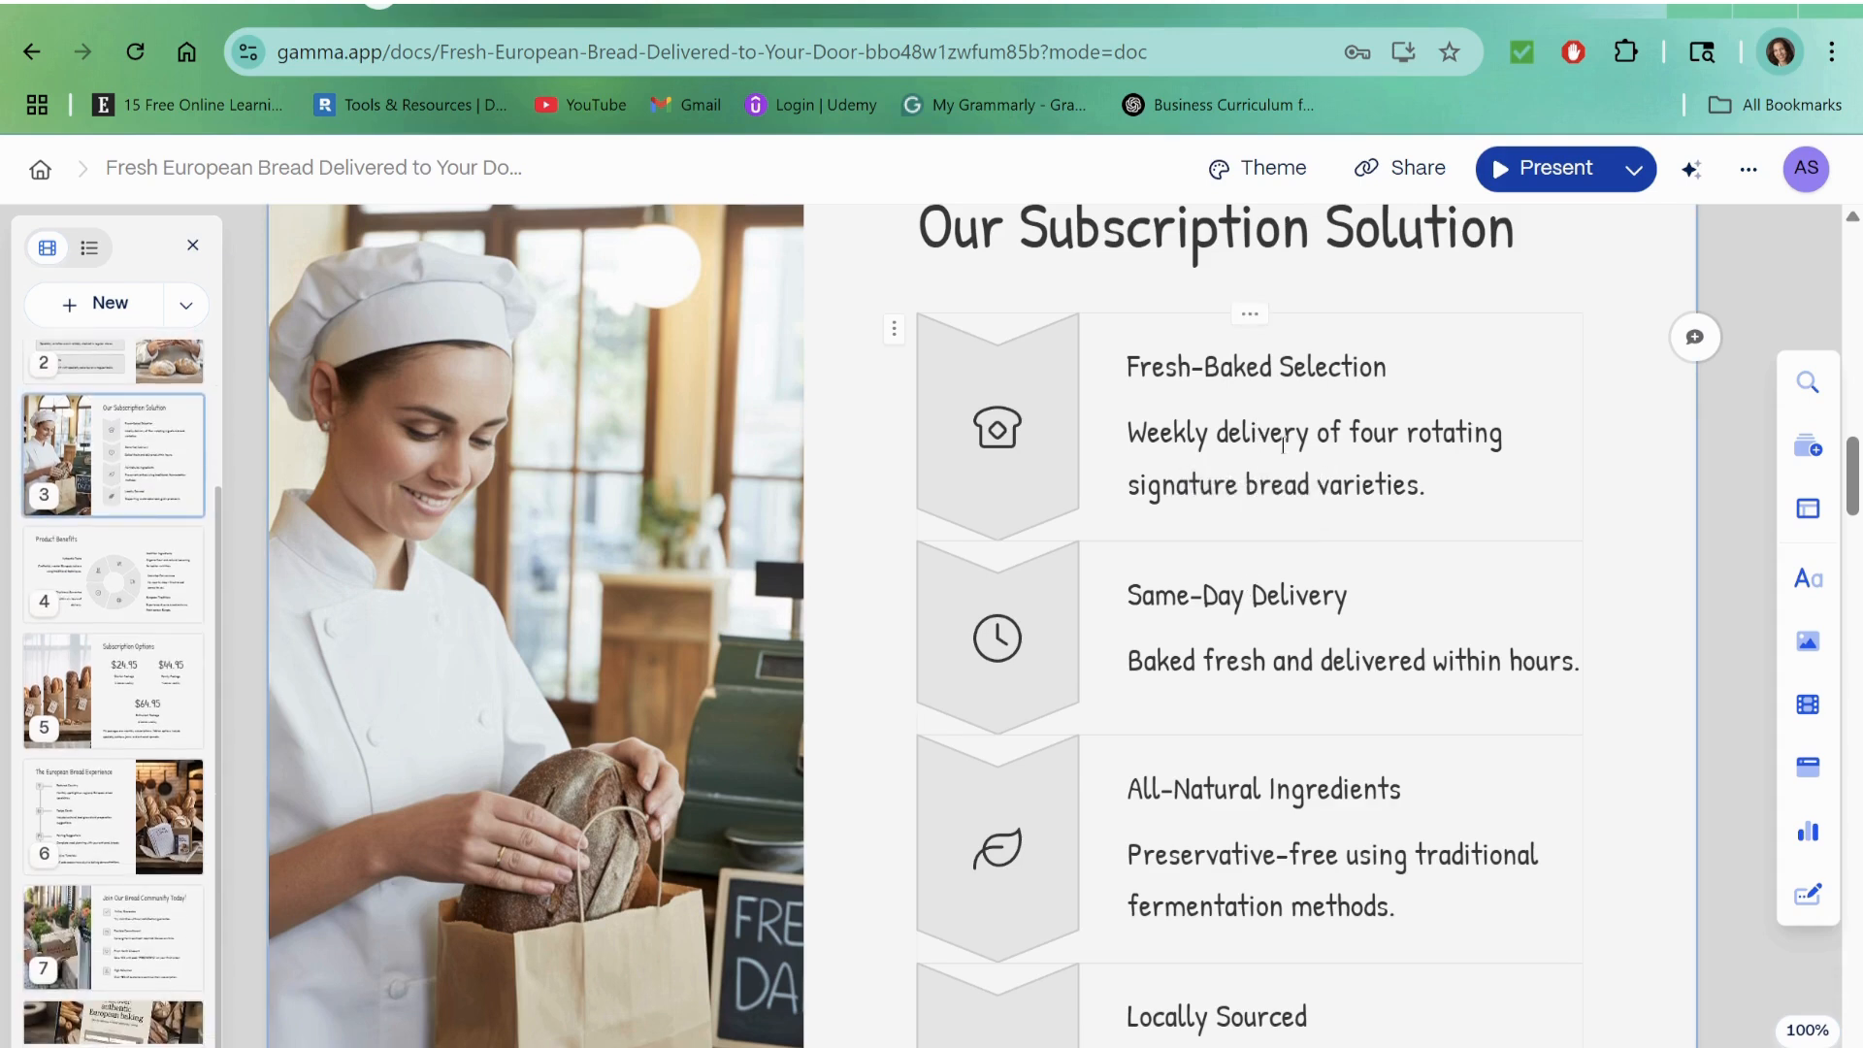
click(1129, 439)
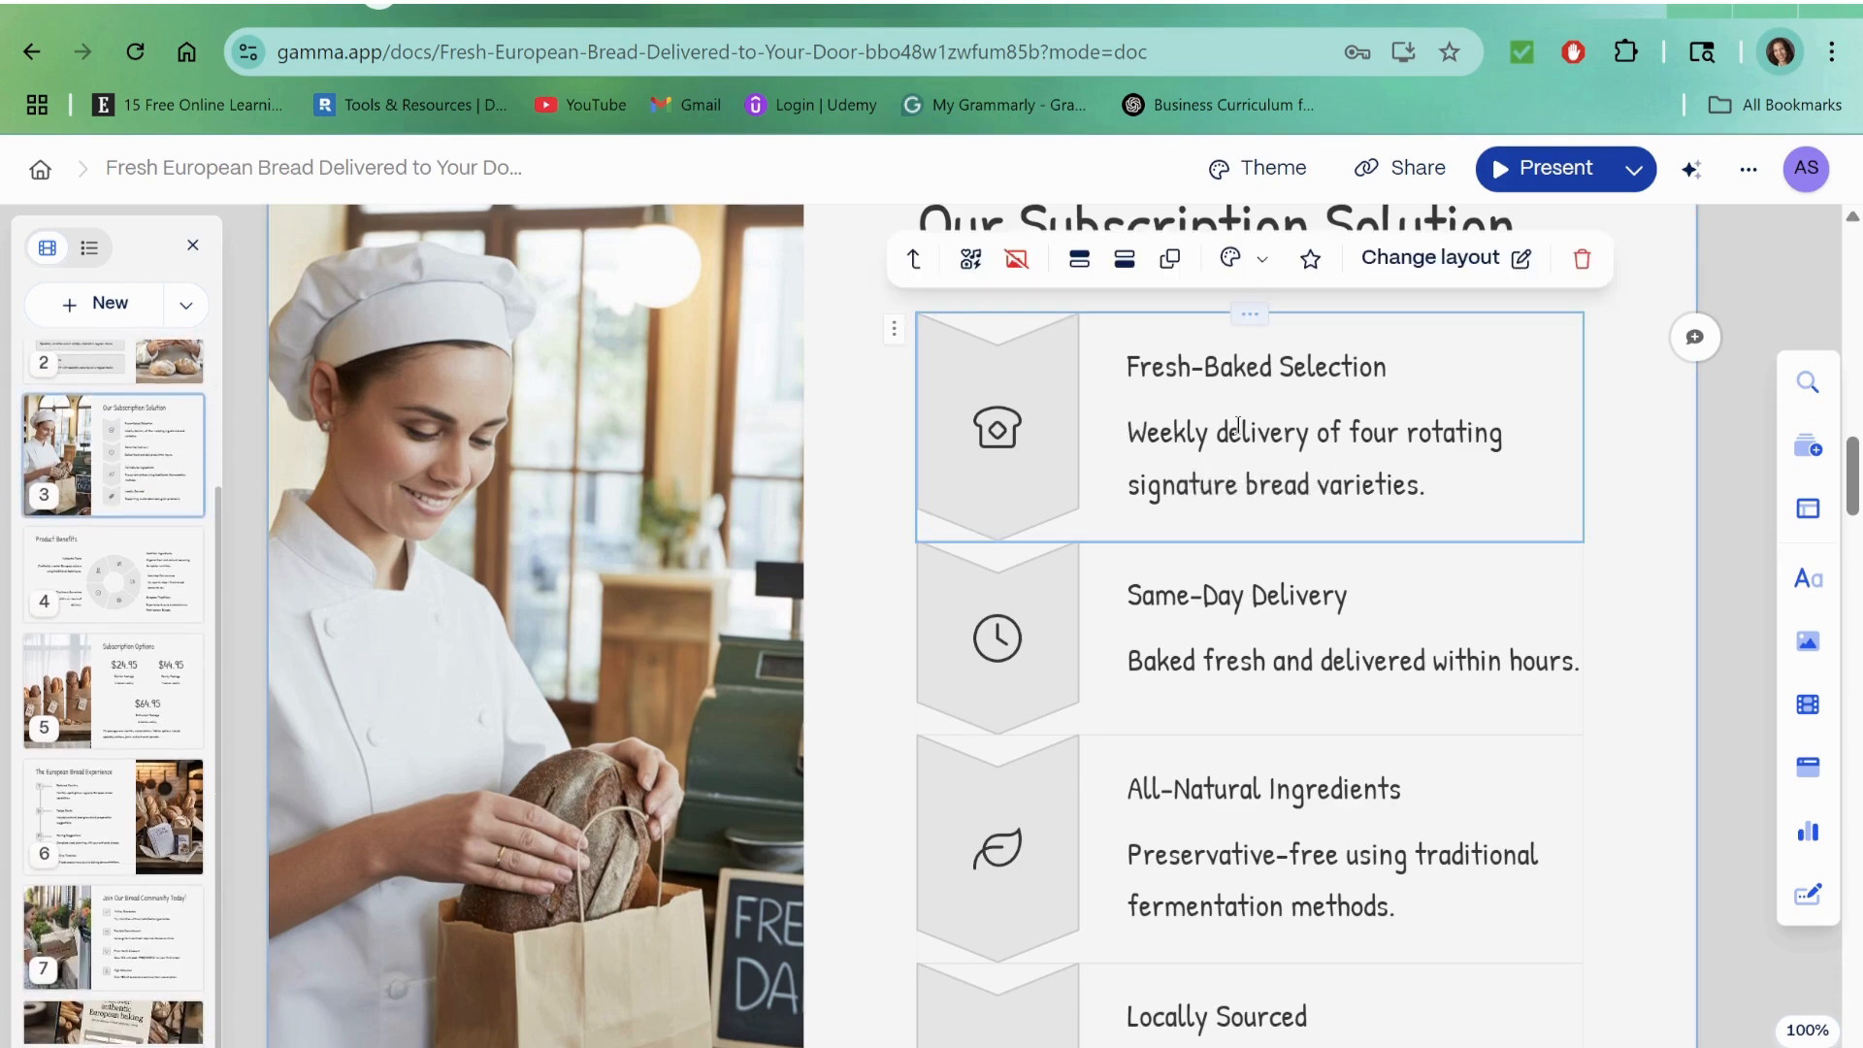
click(1126, 434)
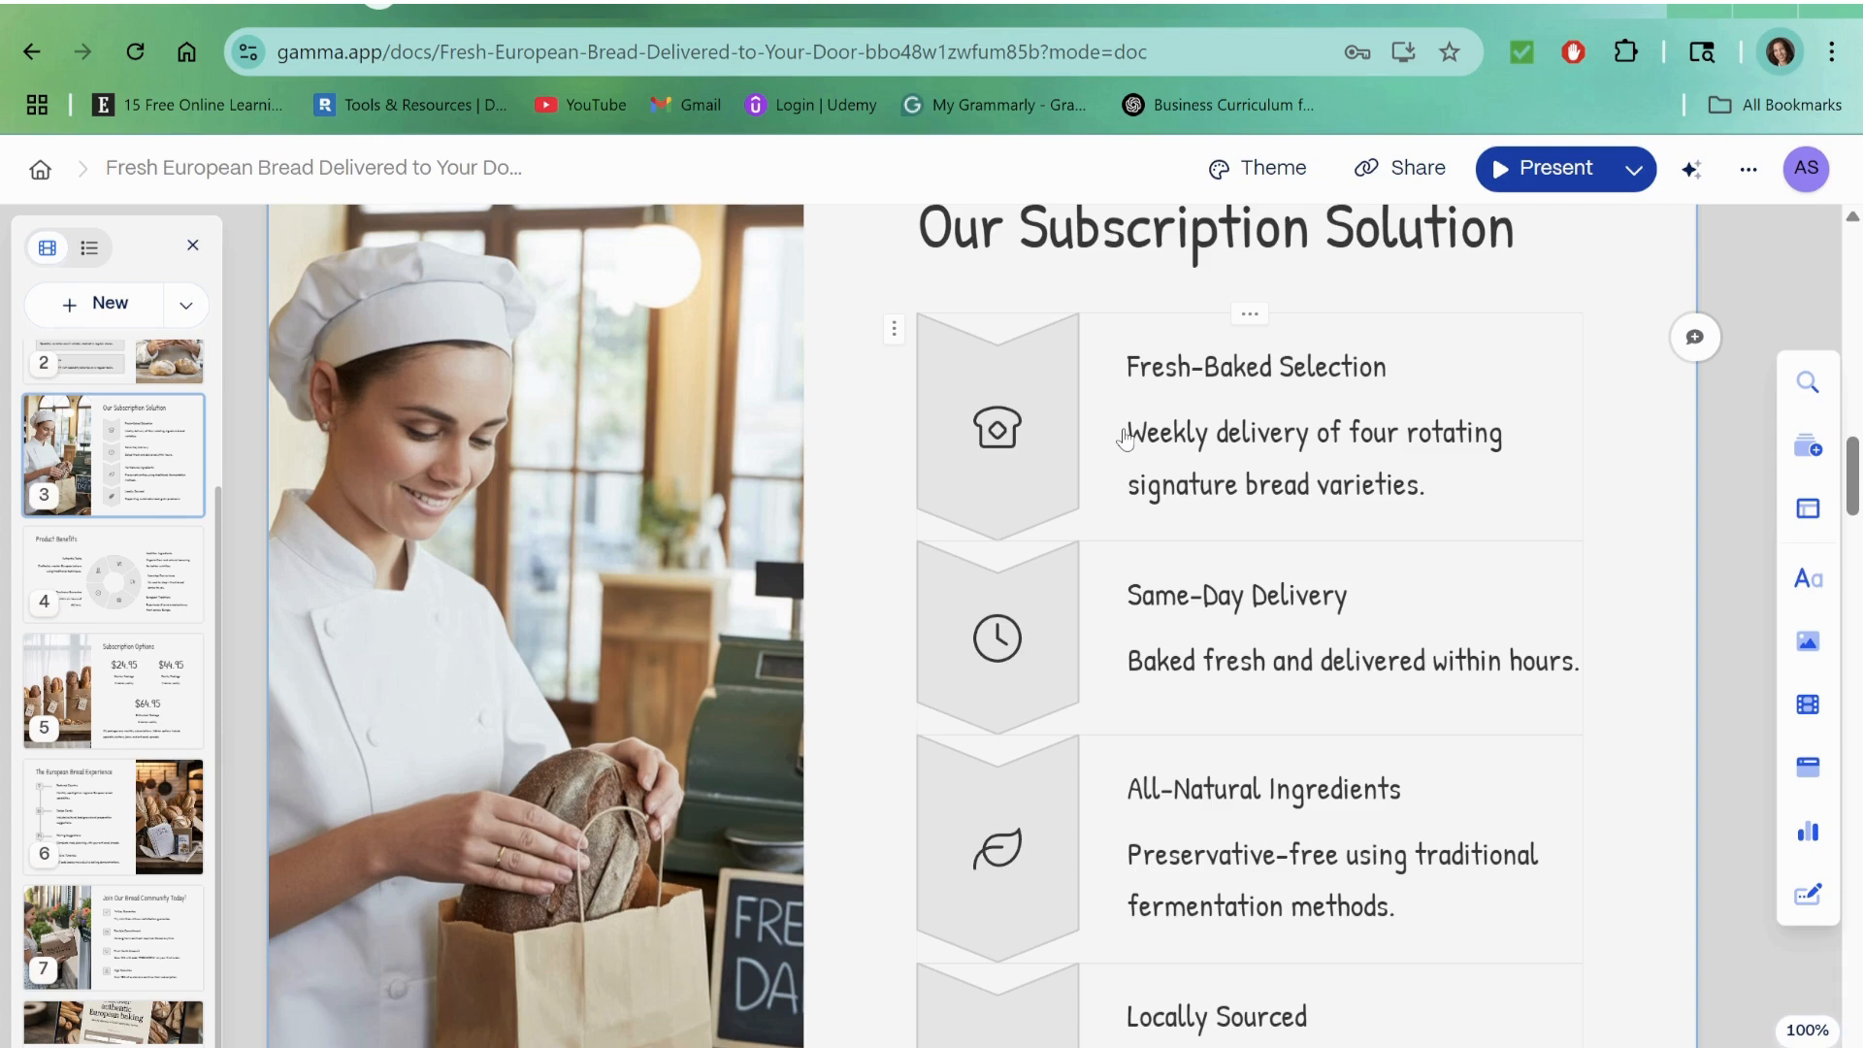
text(Bi-)
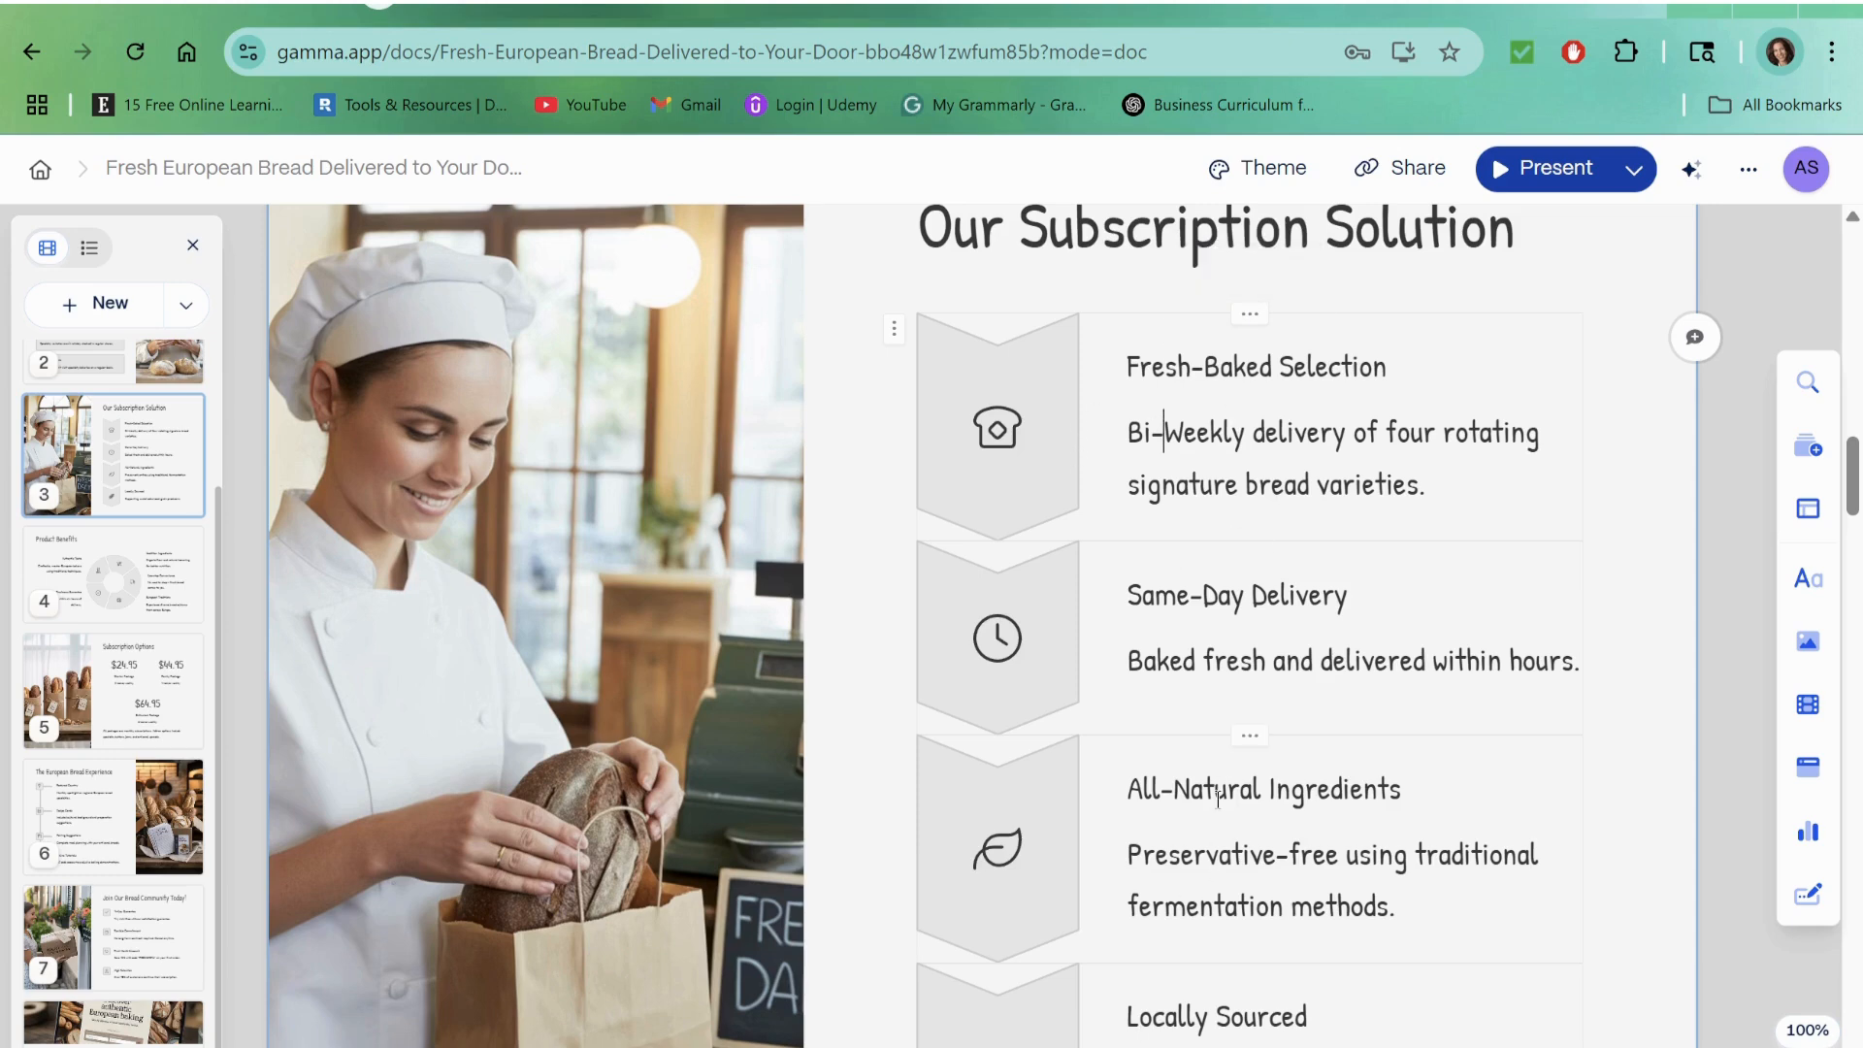
Step: Review the content and images of the remaining cards, from "Product Benefits" through "How to Subscribe"
scroll(1218, 797, down, 12)
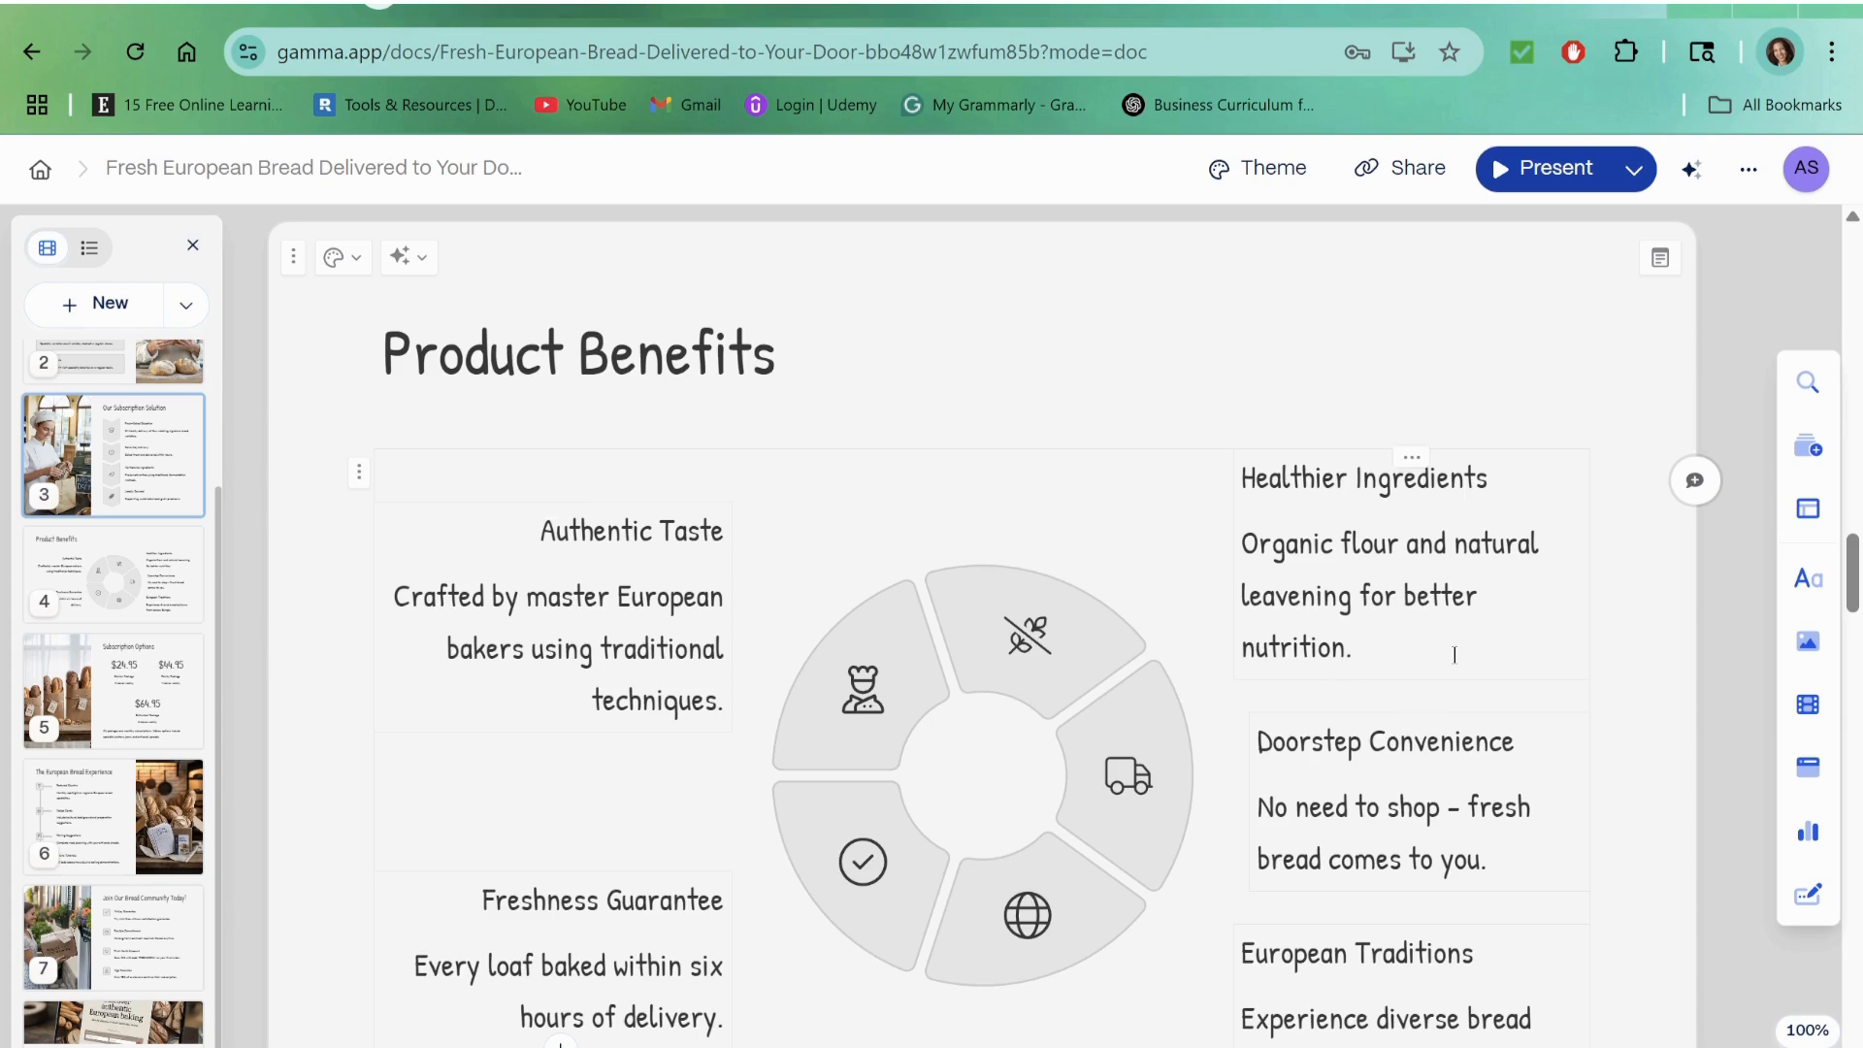
scroll(1454, 654, down, 10)
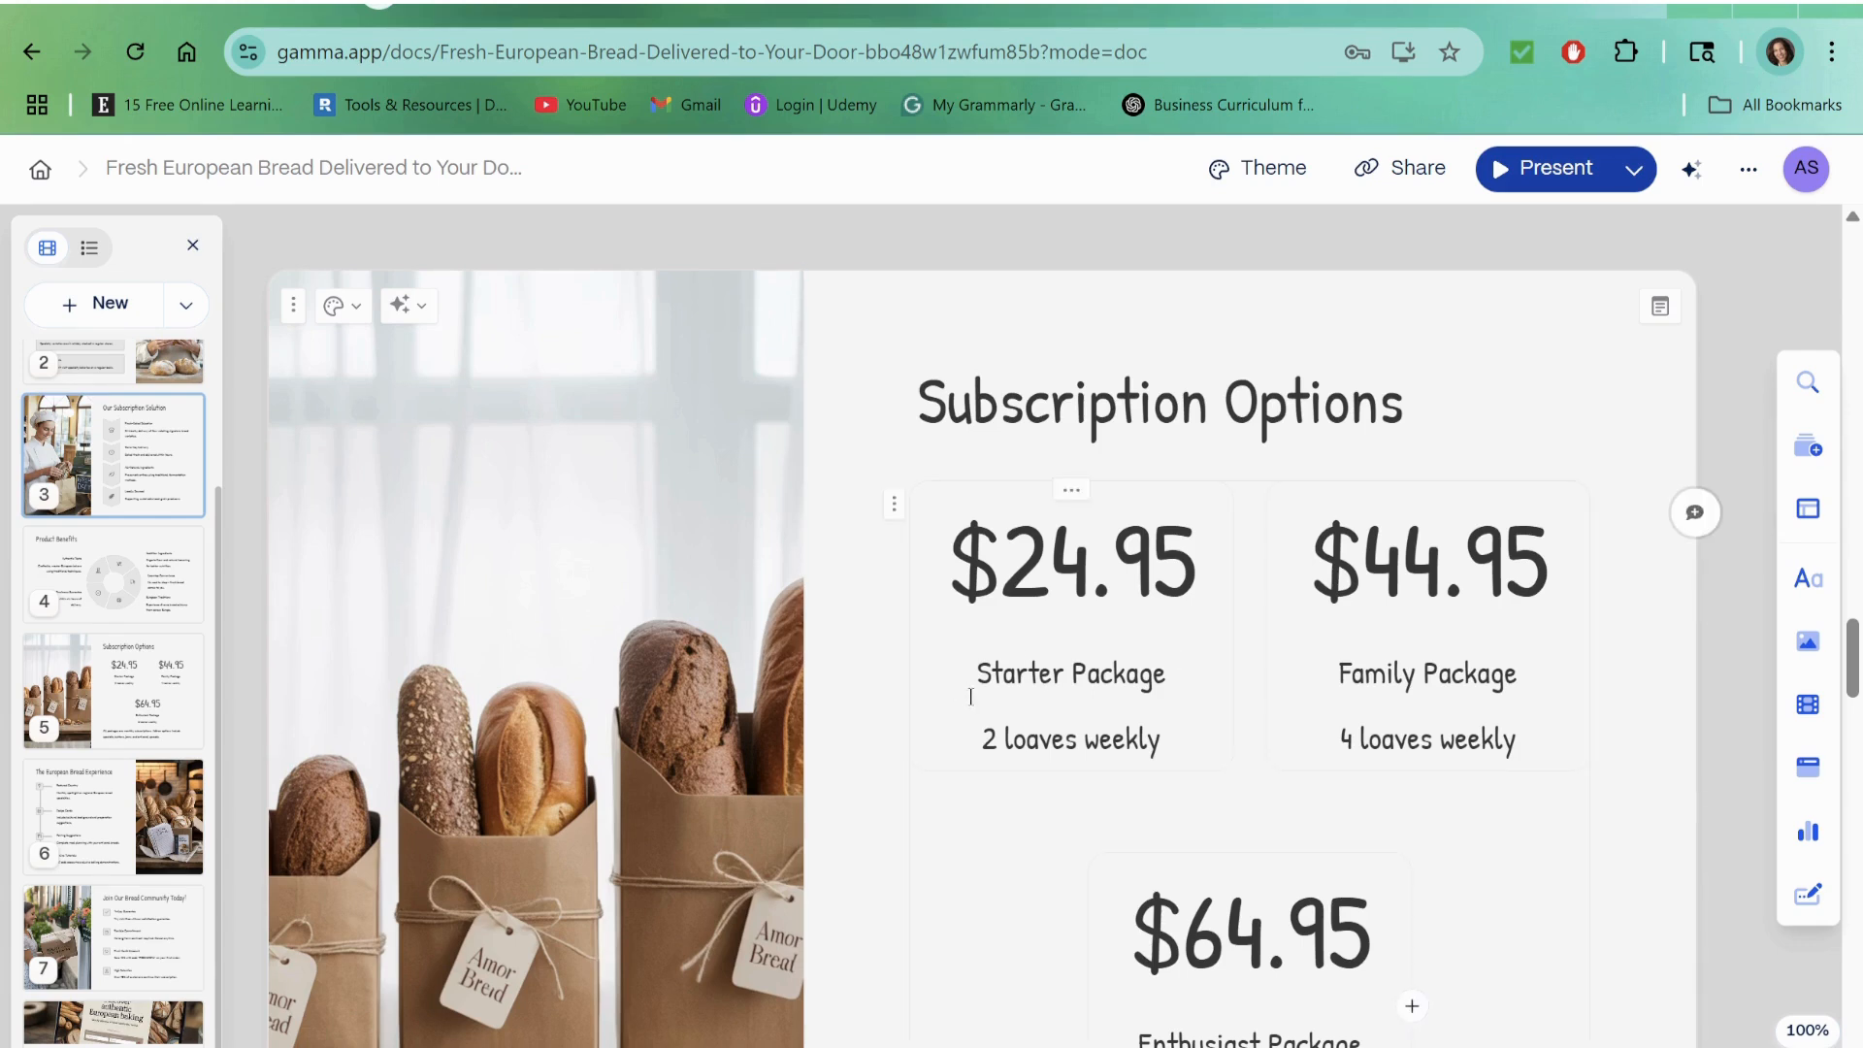
scroll(1340, 732, down, 3)
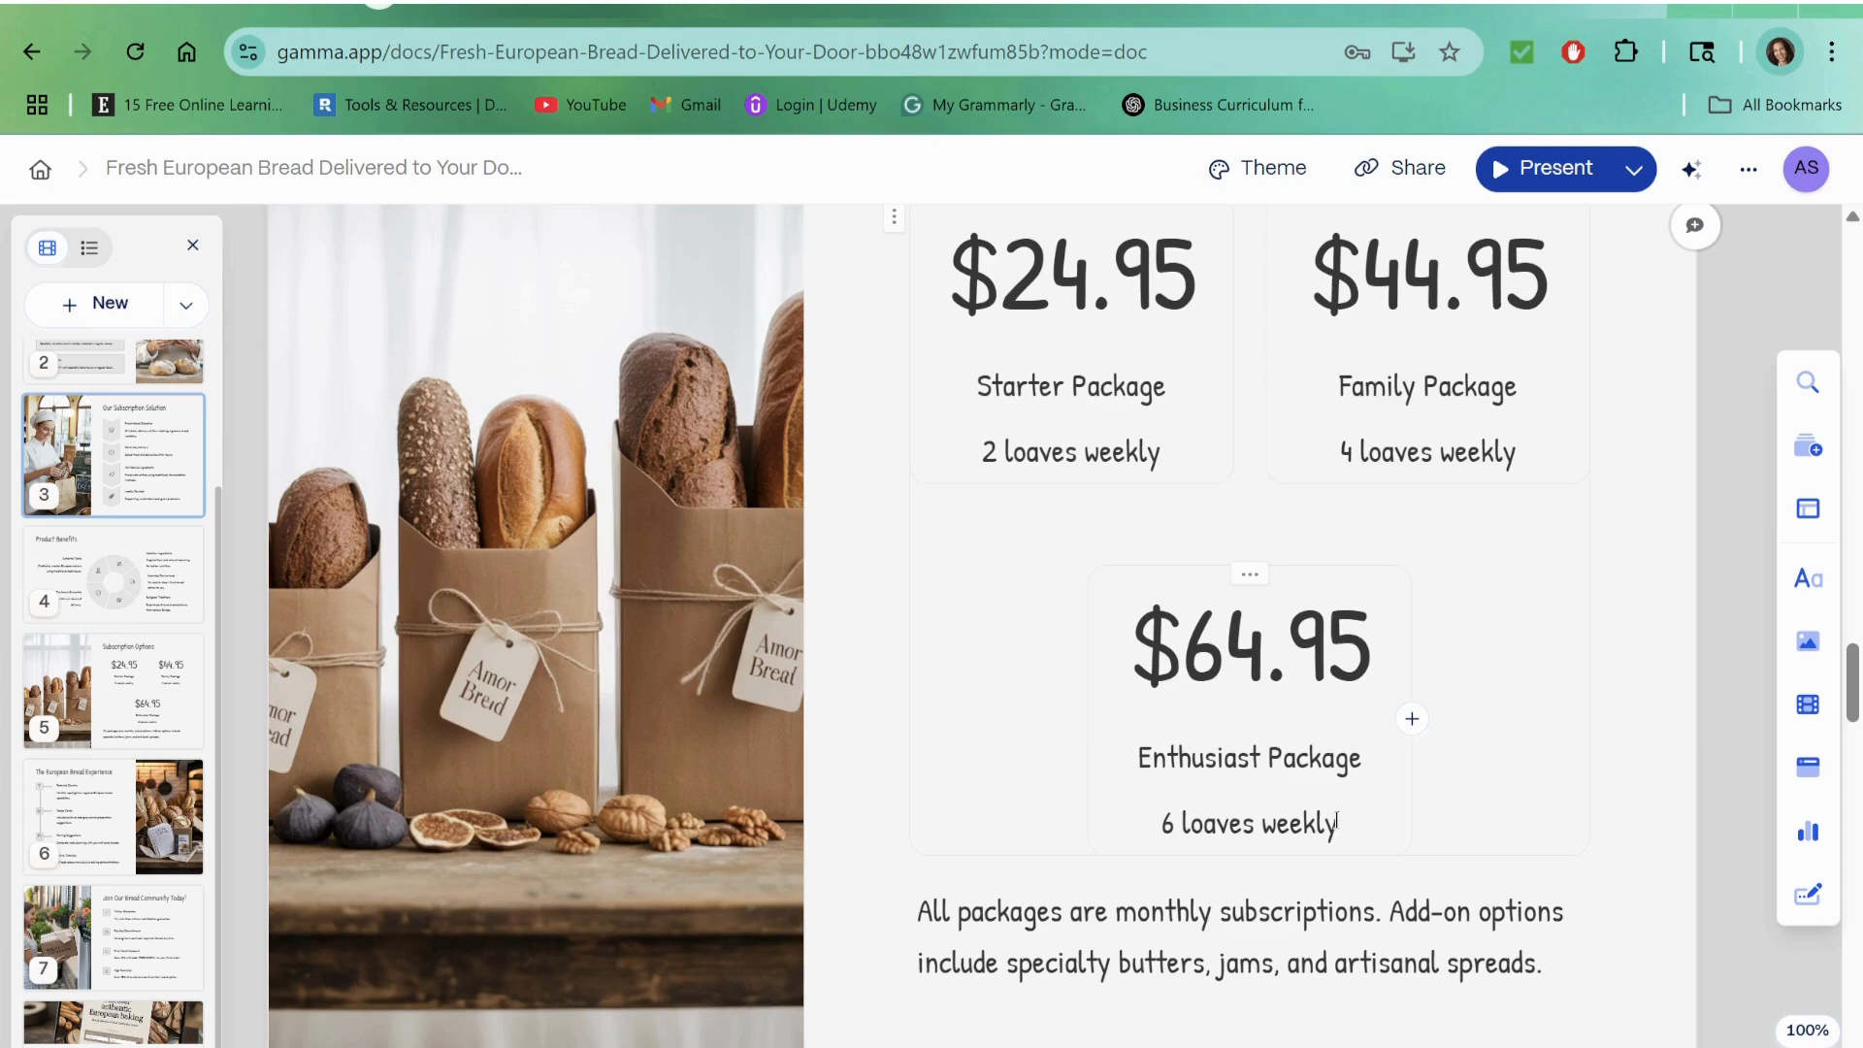
scroll(1303, 724, down, 7)
scroll(1114, 588, up, 6)
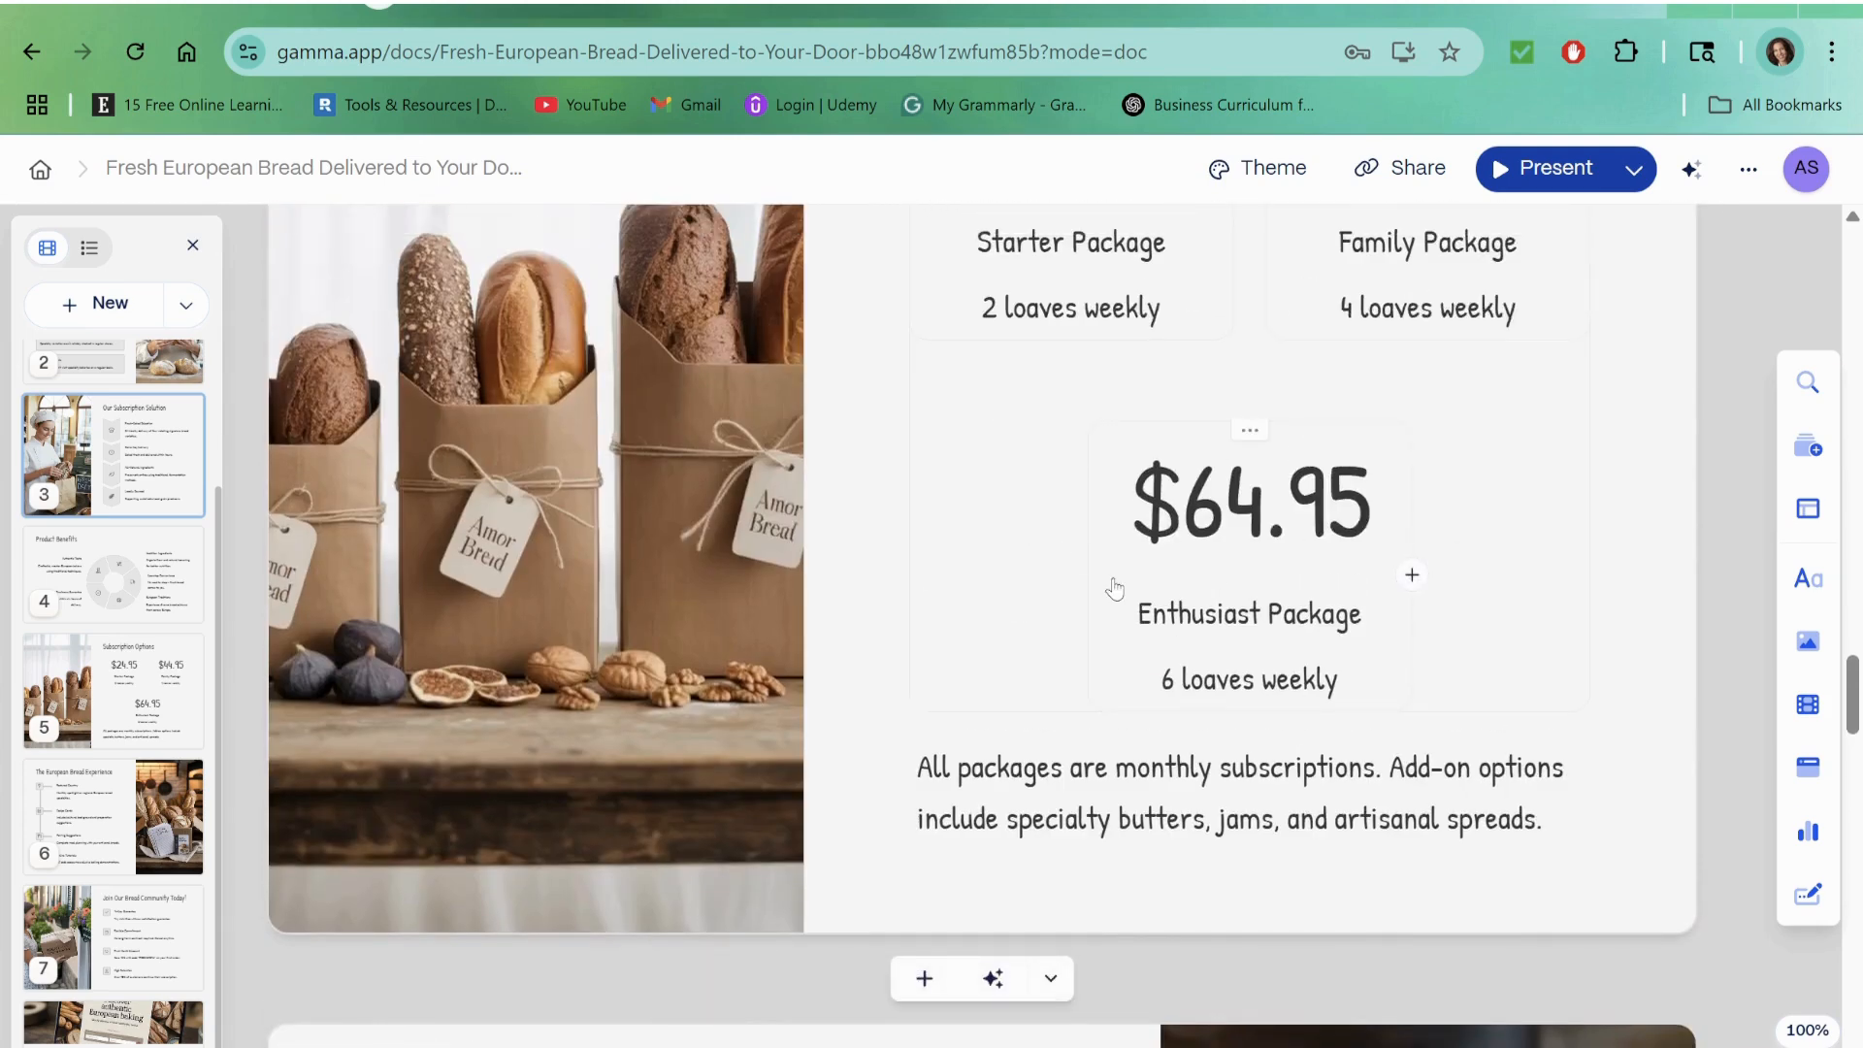
scroll(1313, 606, down, 8)
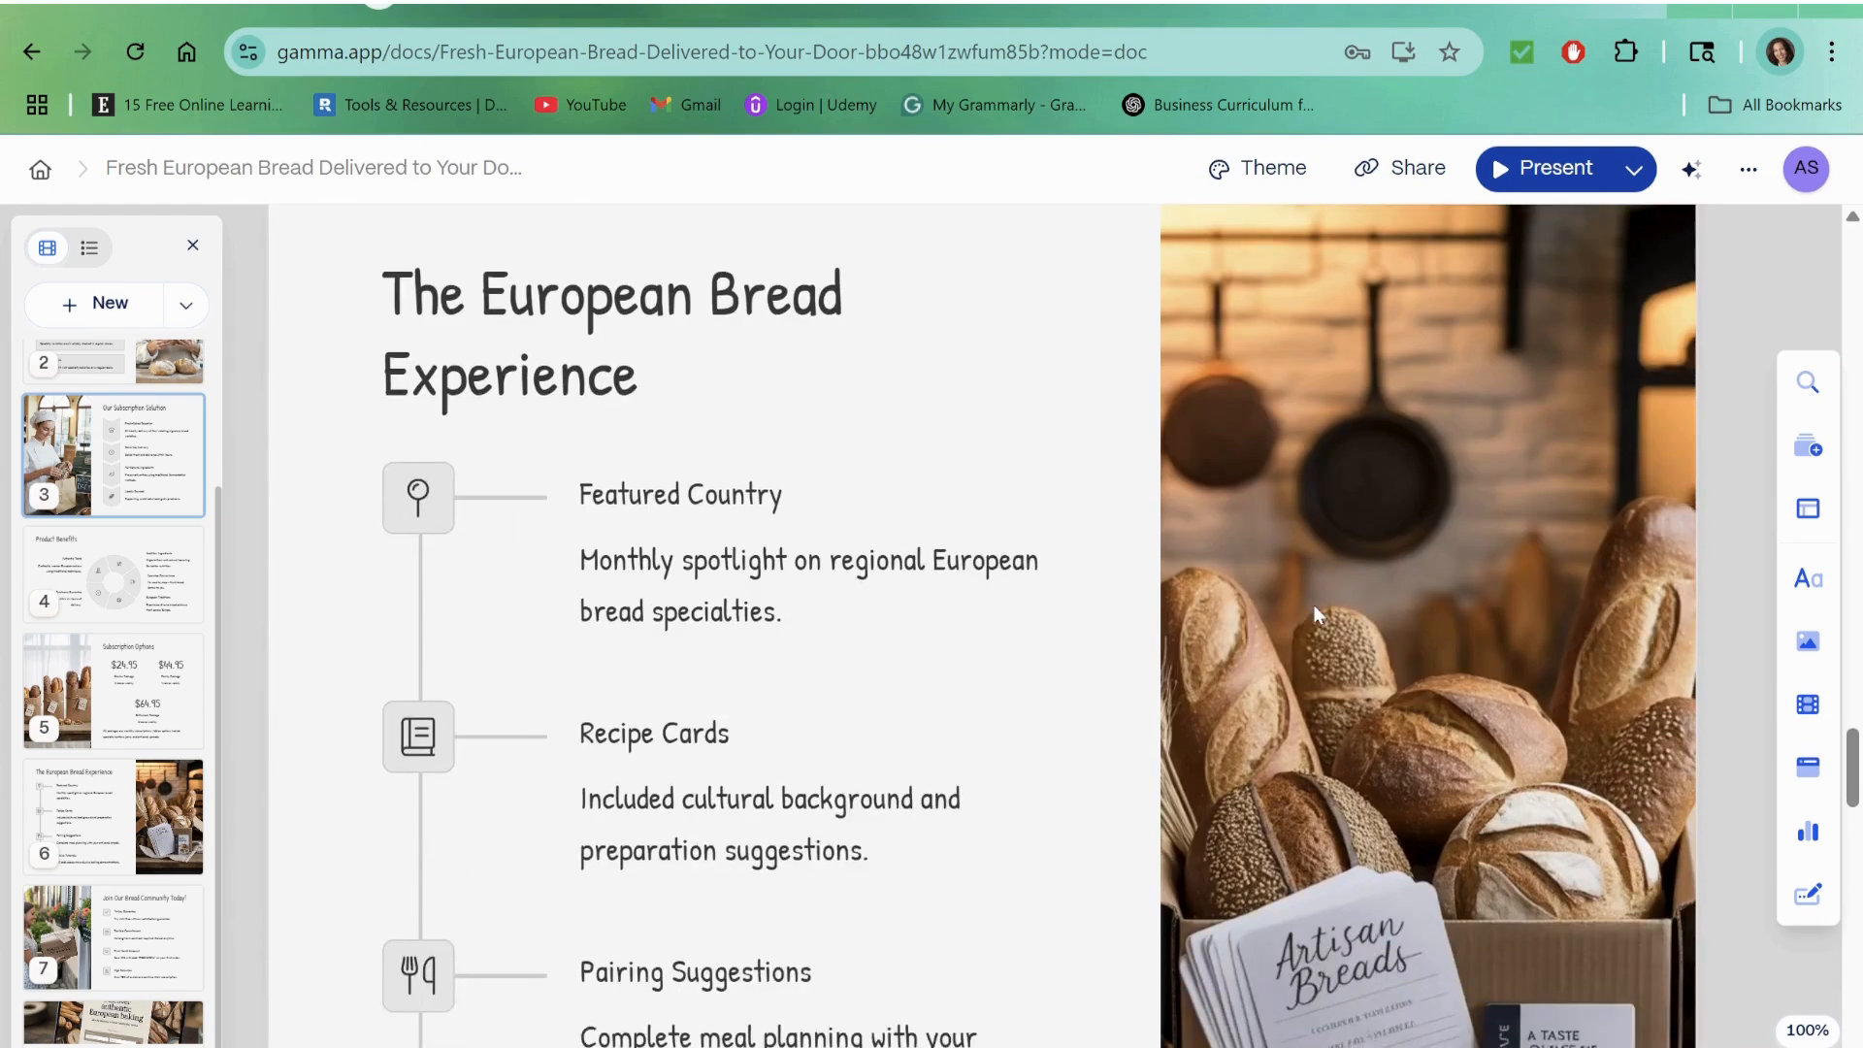
scroll(1312, 604, down, 11)
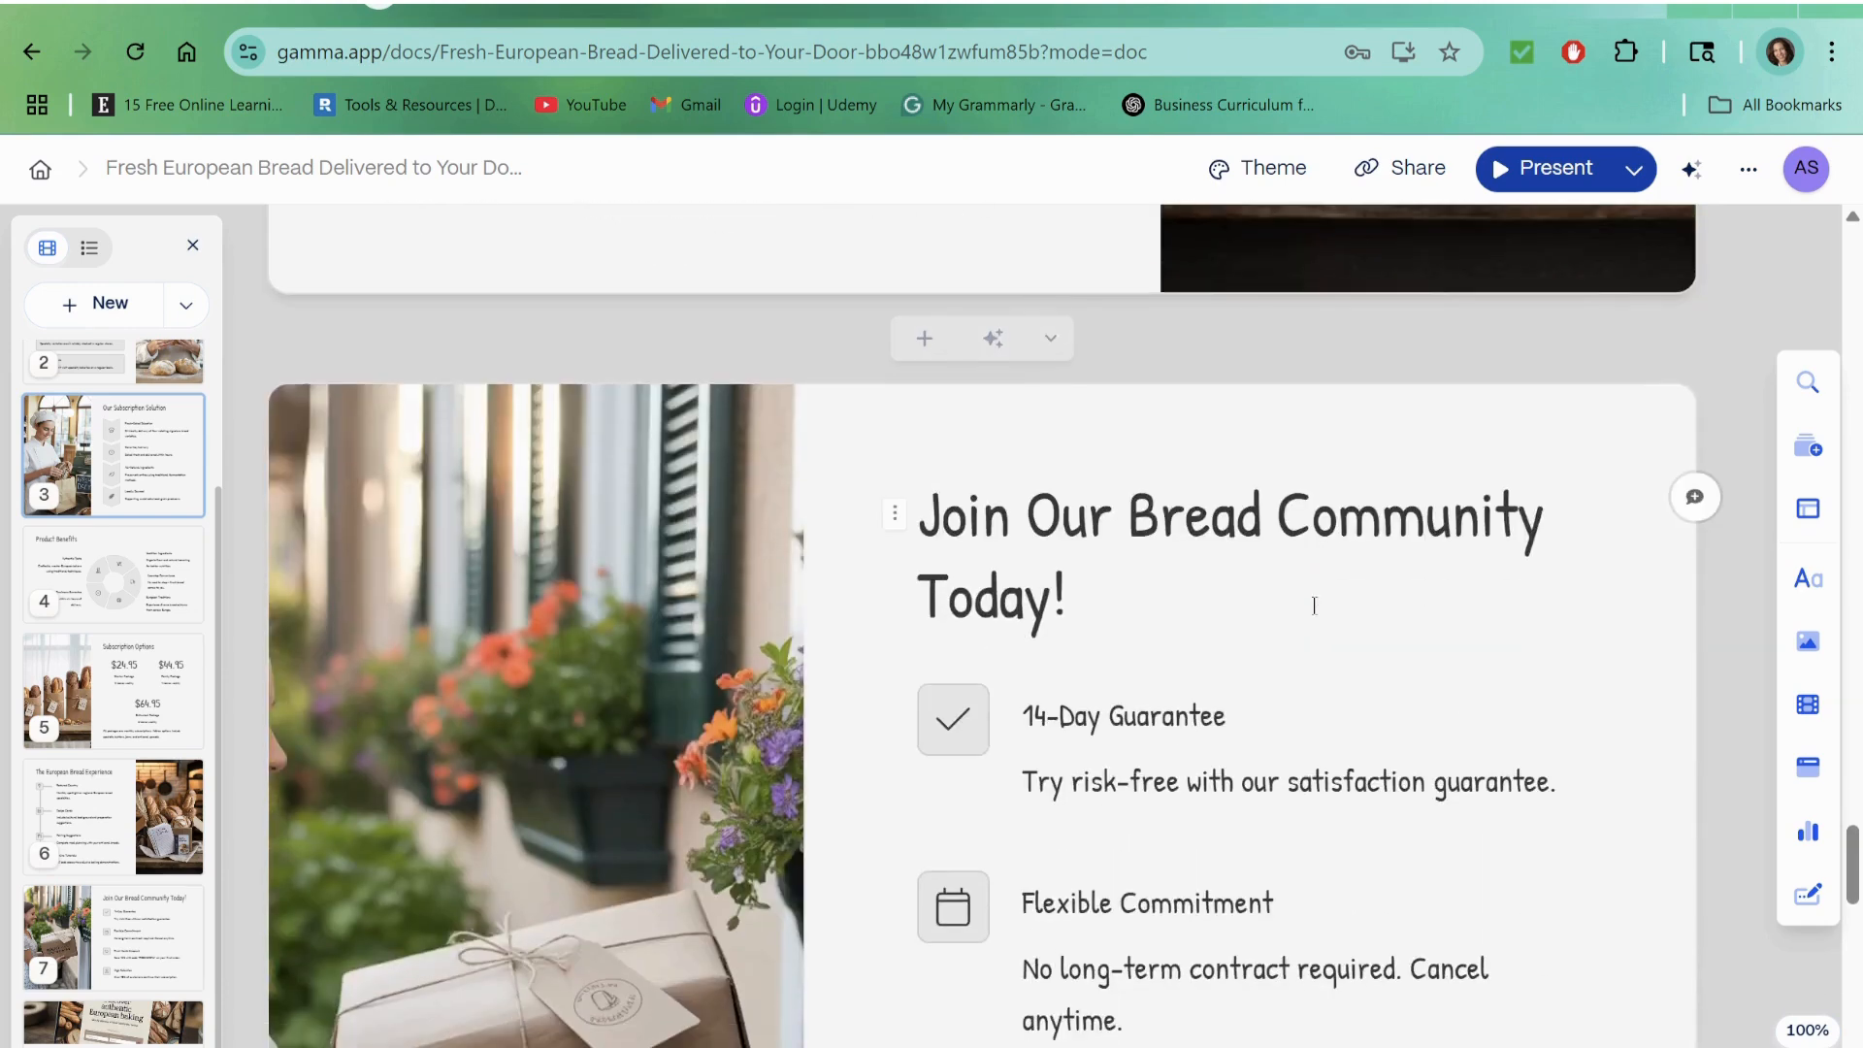
scroll(1455, 605, down, 3)
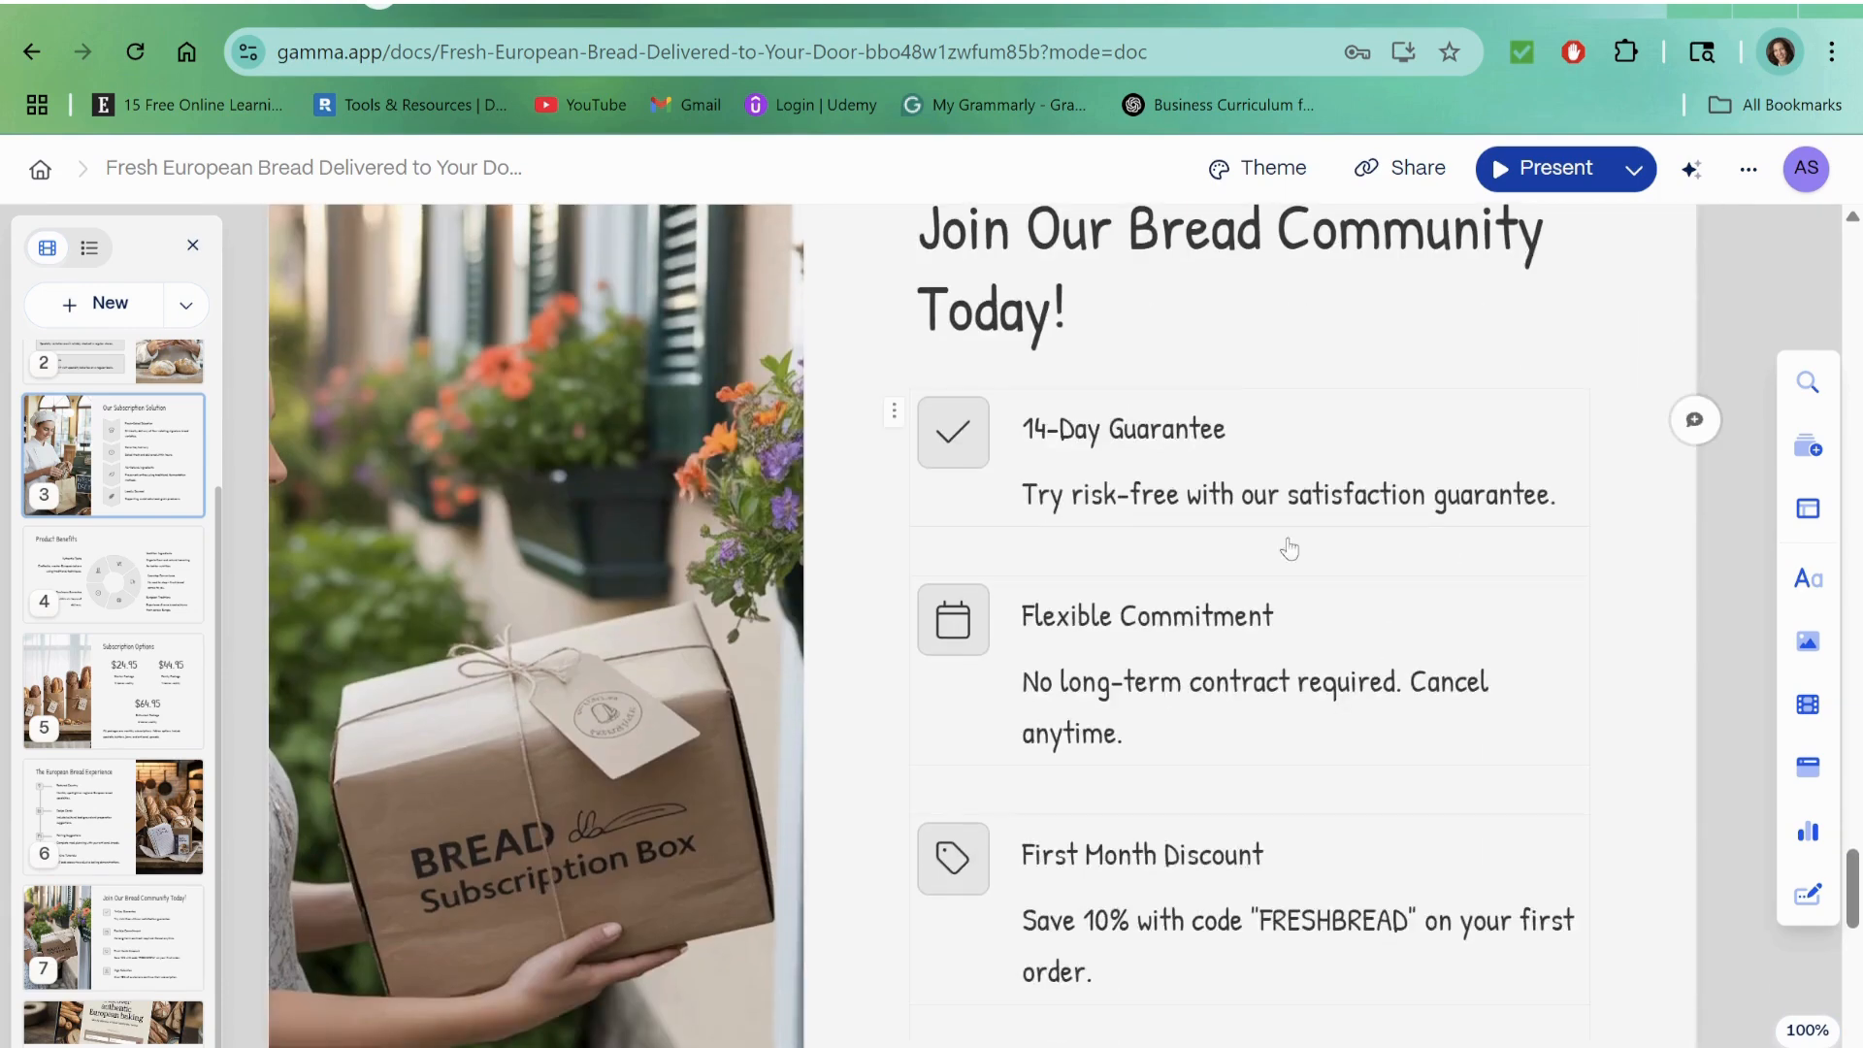
scroll(1386, 476, down, 12)
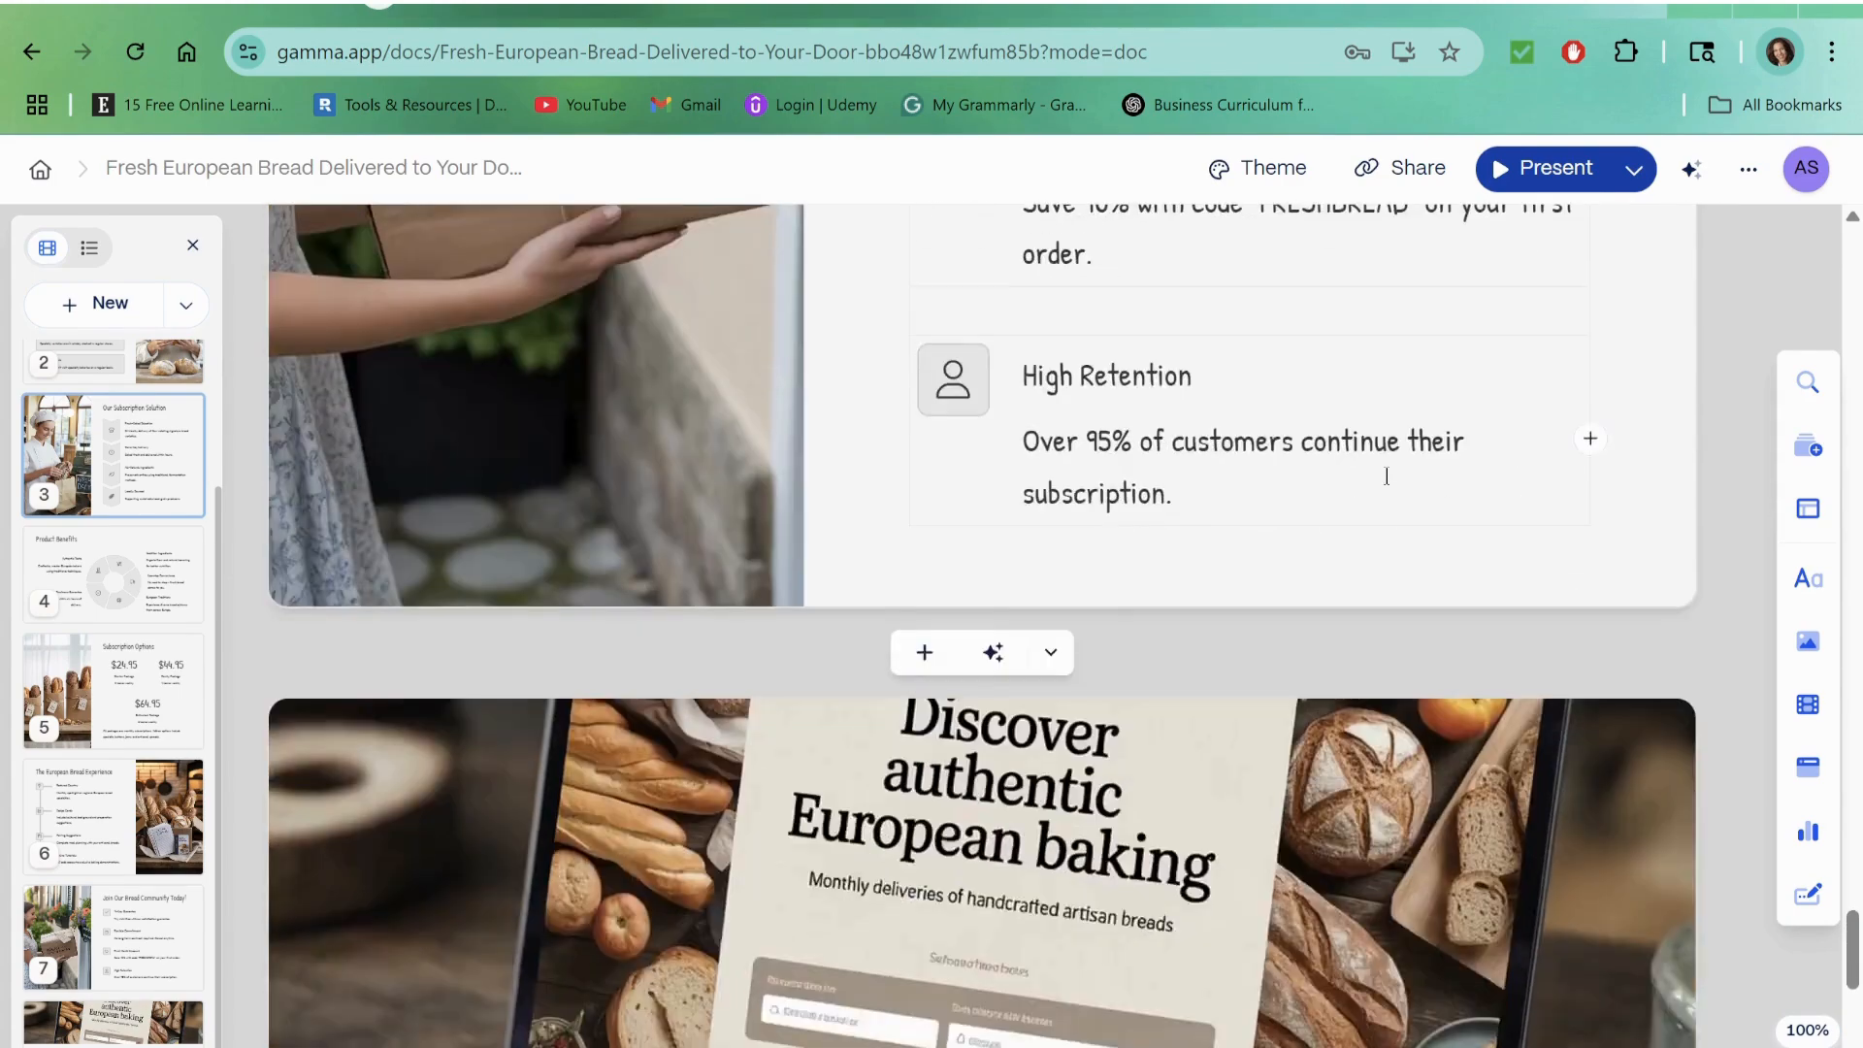
scroll(1386, 475, up, 4)
scroll(1386, 475, down, 7)
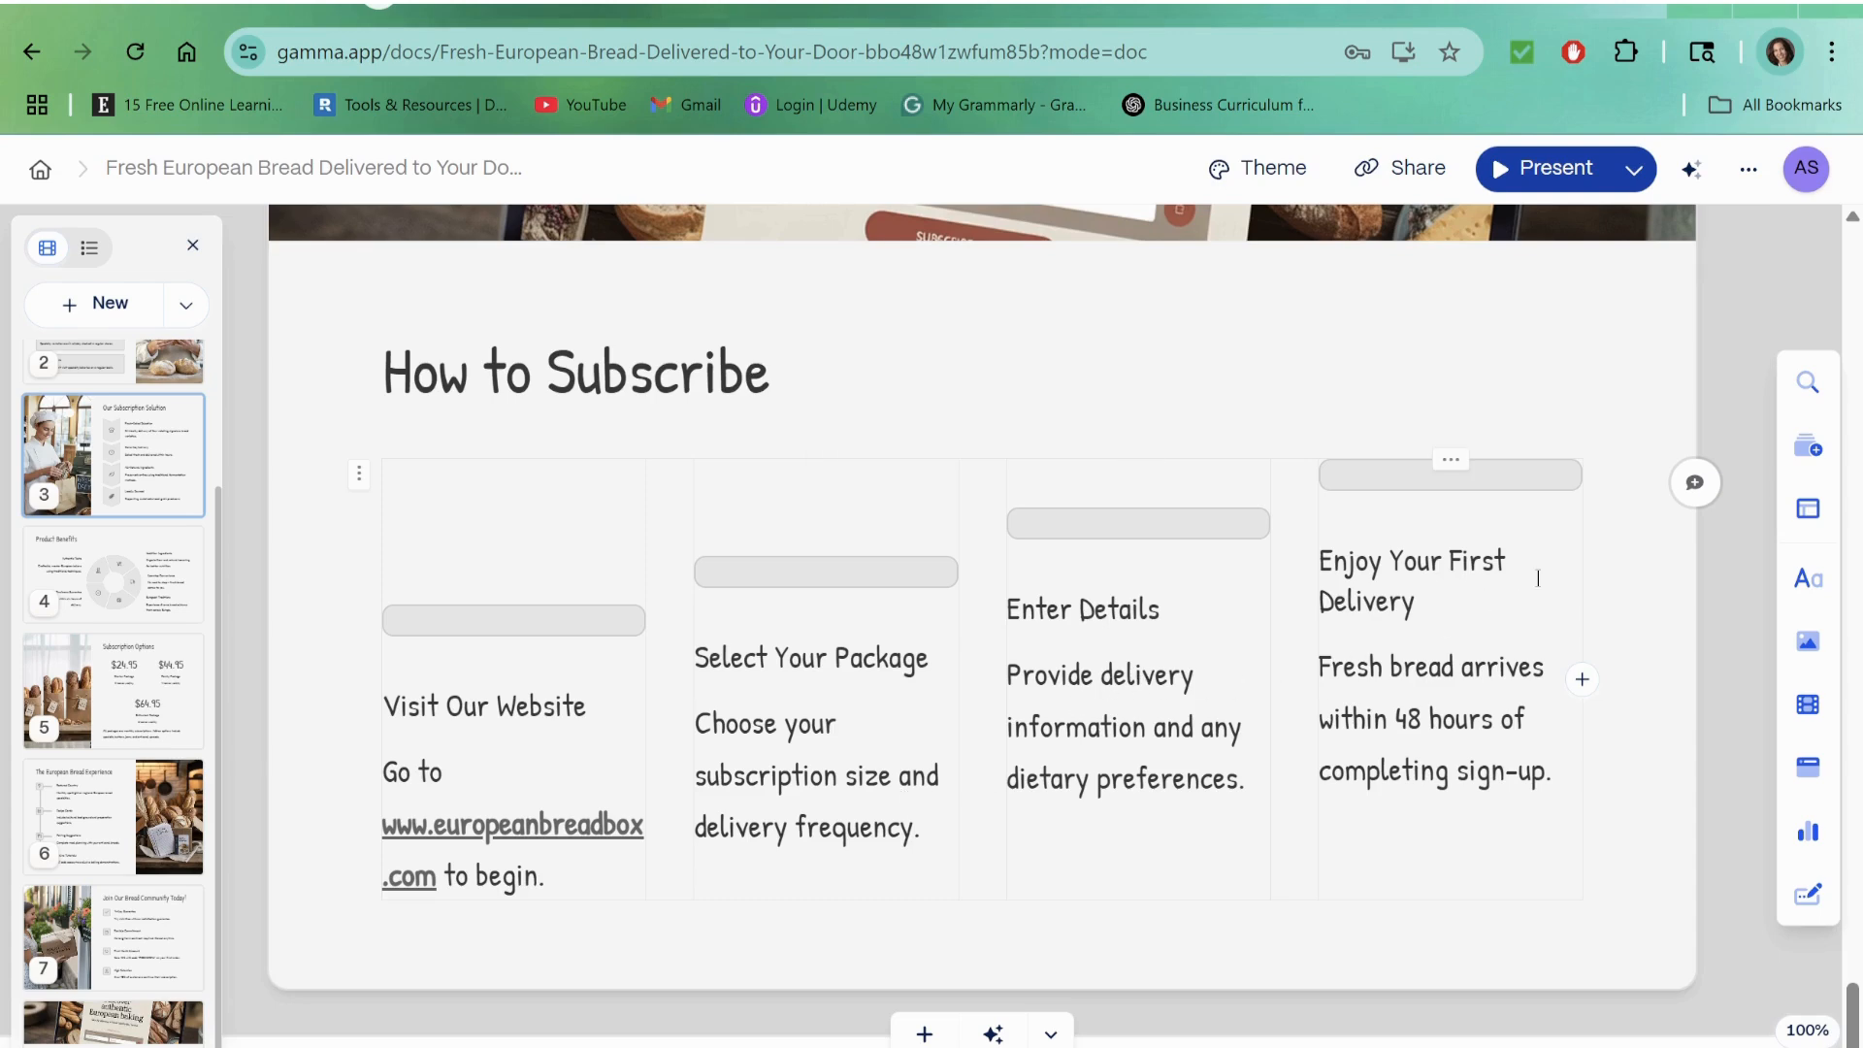
scroll(1549, 578, down, 6)
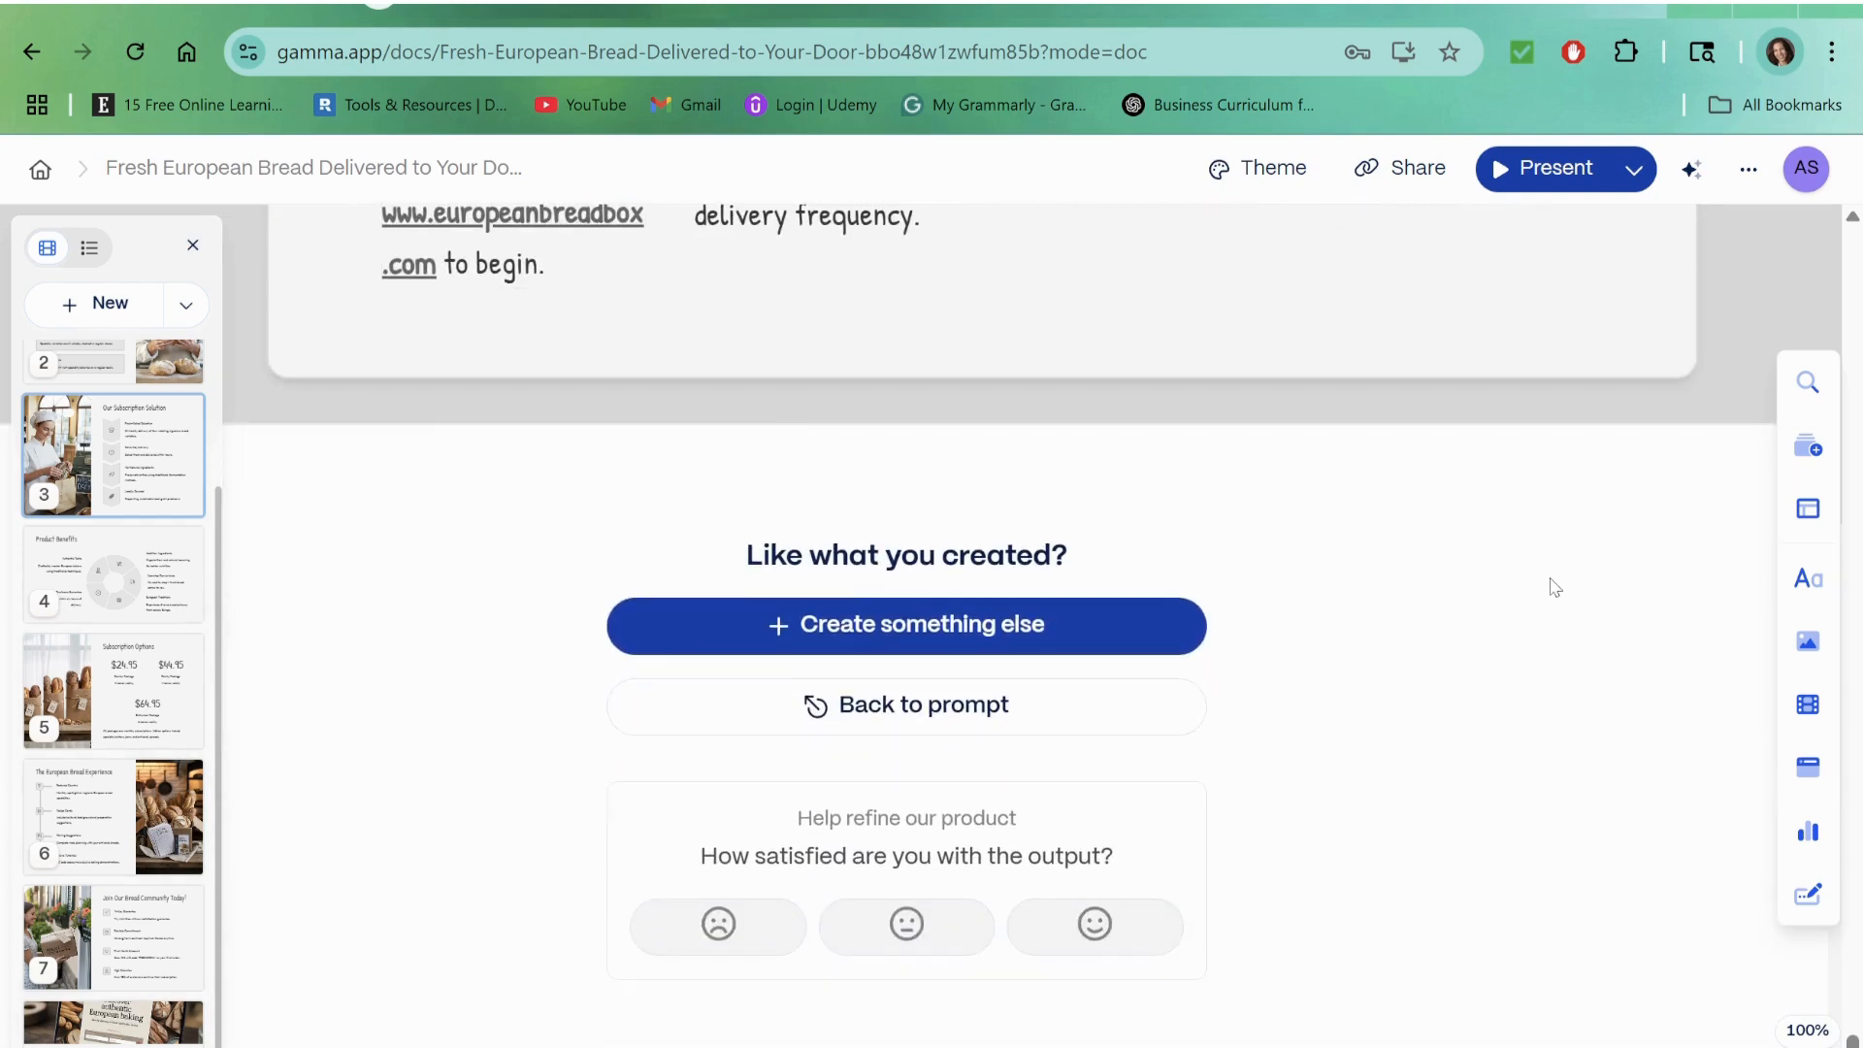
Step: Add a blank card before "Join Our Bread Community Today!" and ask AI to fill it with "Please add meet our team card"
scroll(1550, 582, up, 6)
scroll(1553, 586, up, 7)
scroll(1551, 579, up, 3)
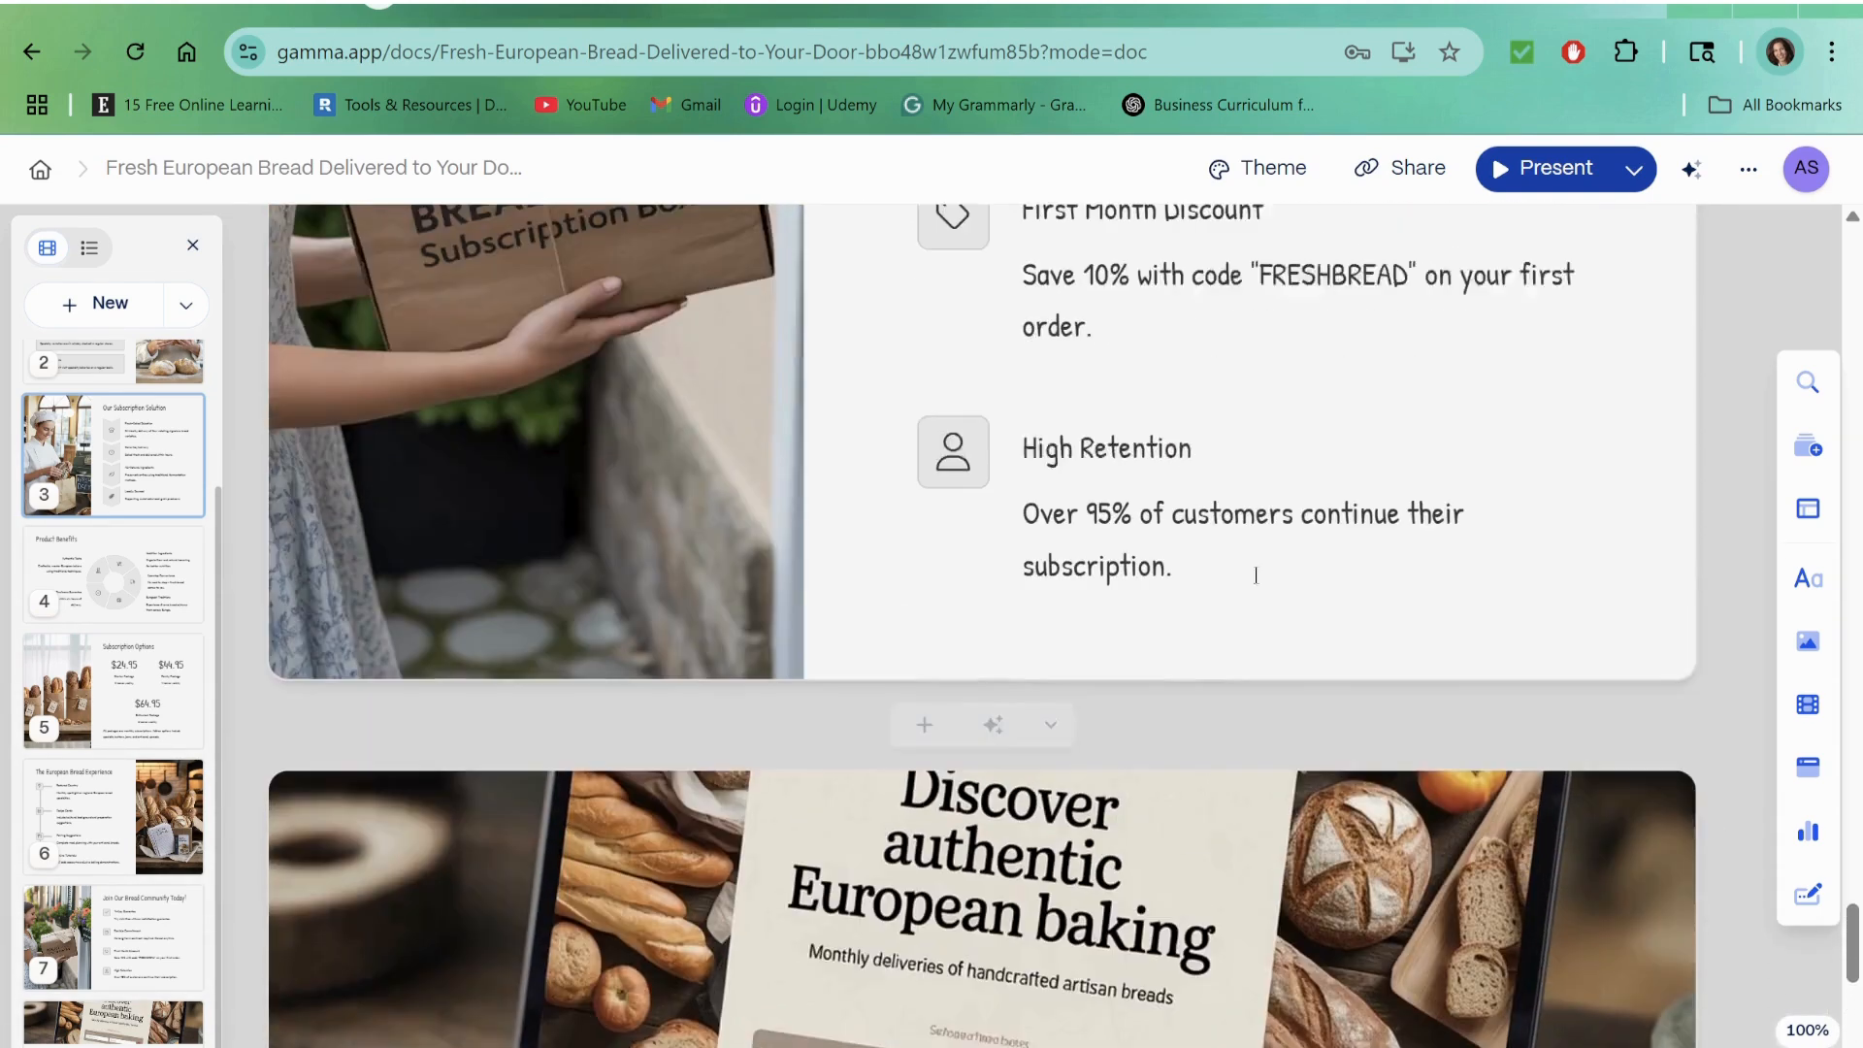
scroll(1167, 641, up, 15)
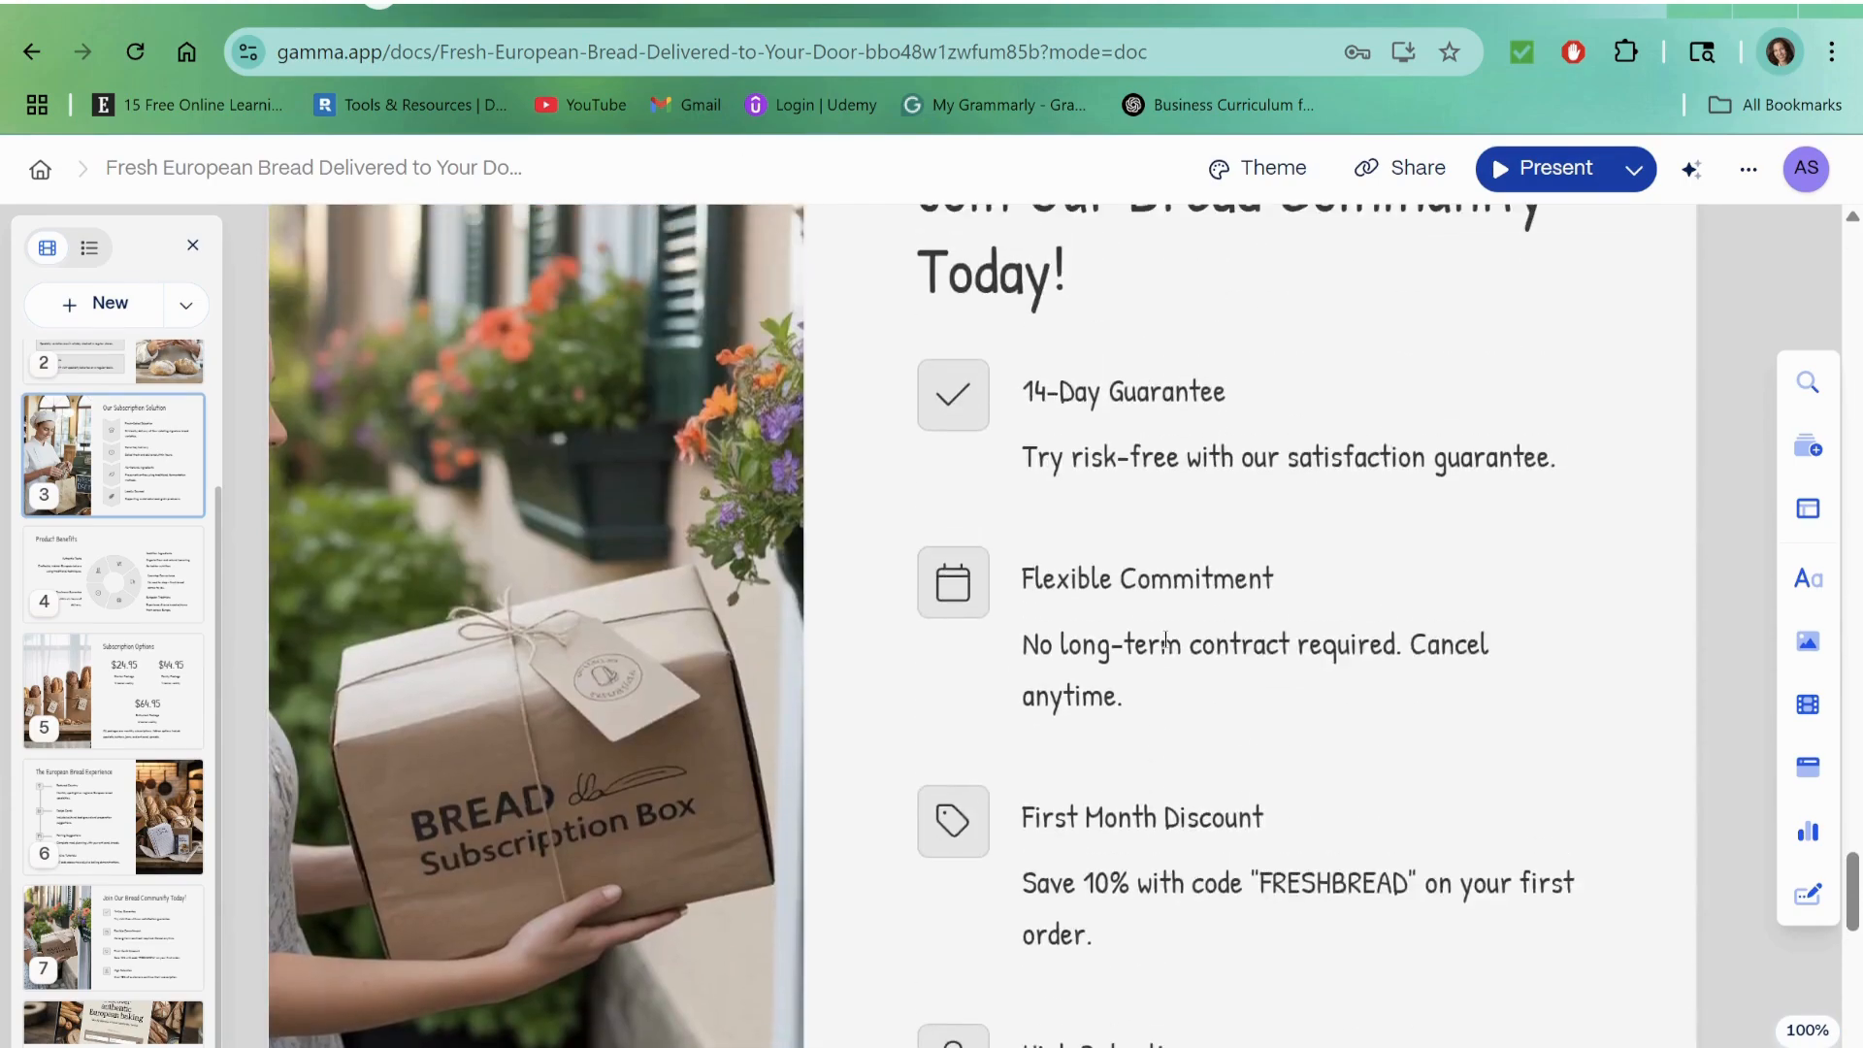
scroll(1125, 605, down, 11)
scroll(1125, 604, down, 13)
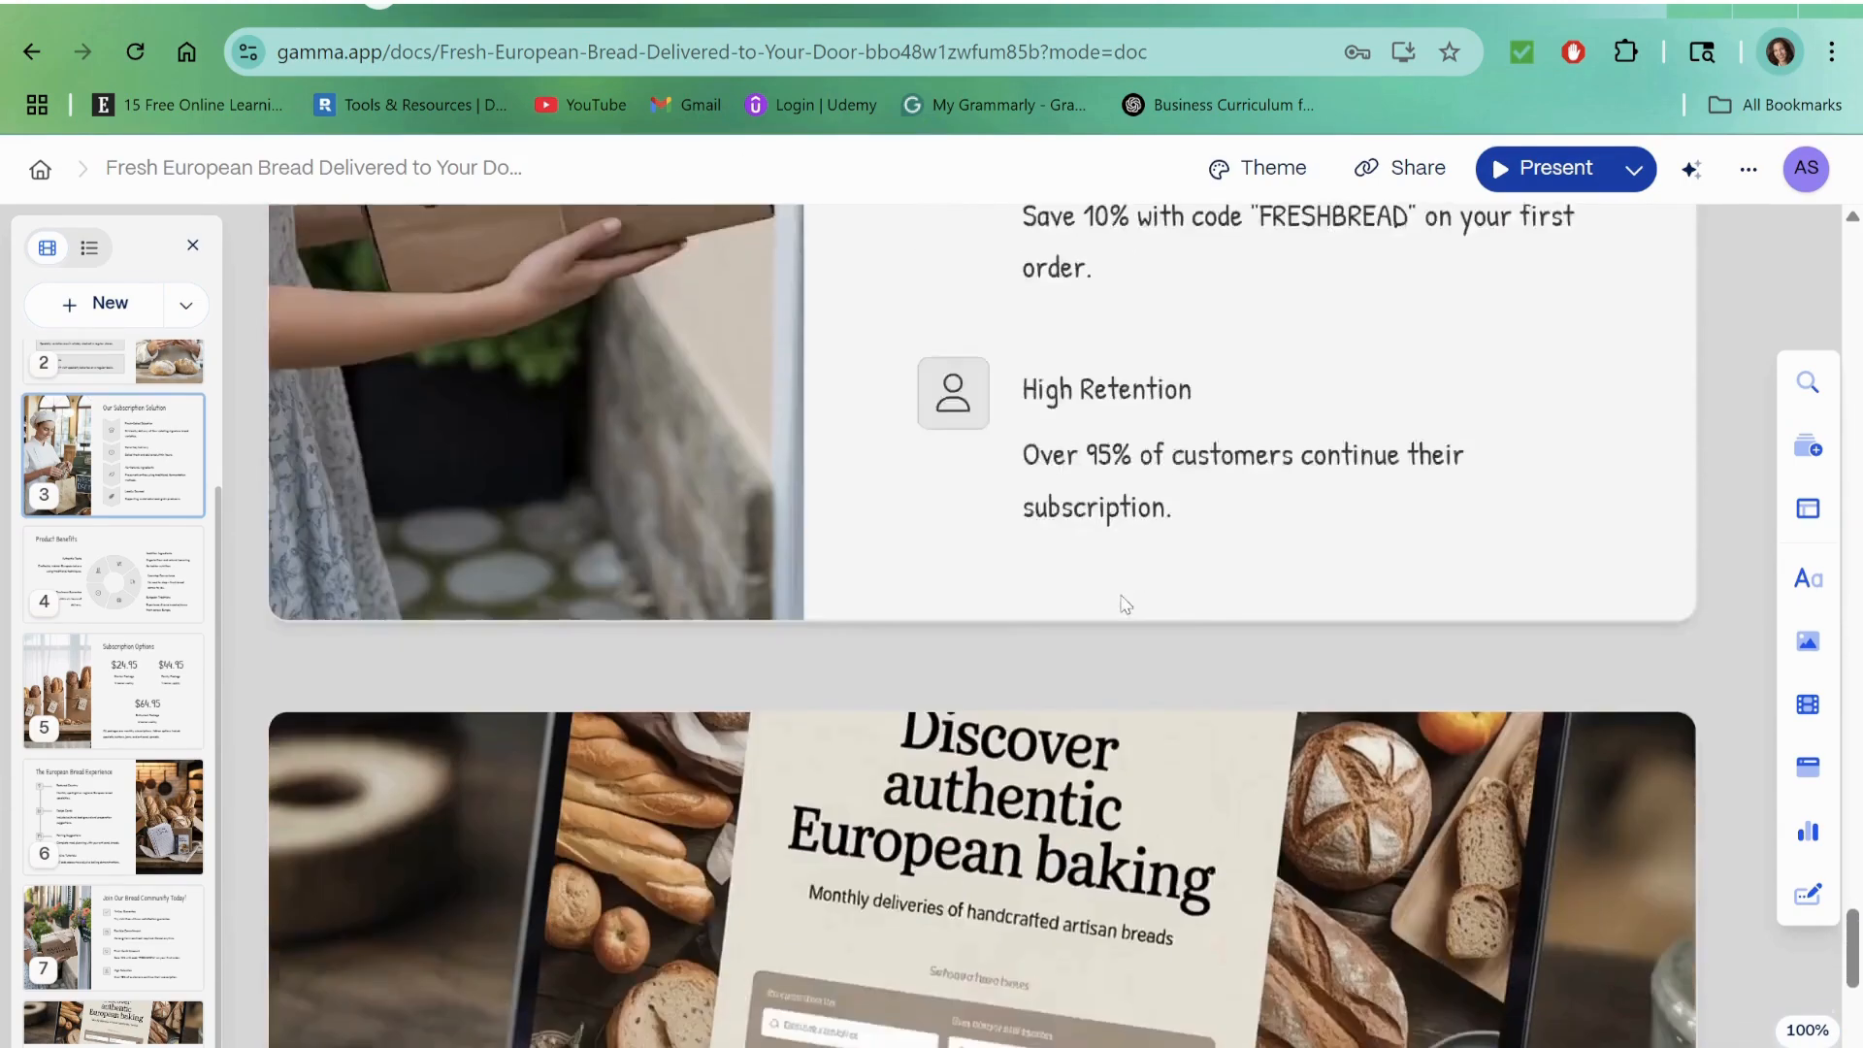
scroll(1125, 605, up, 10)
scroll(1124, 604, up, 10)
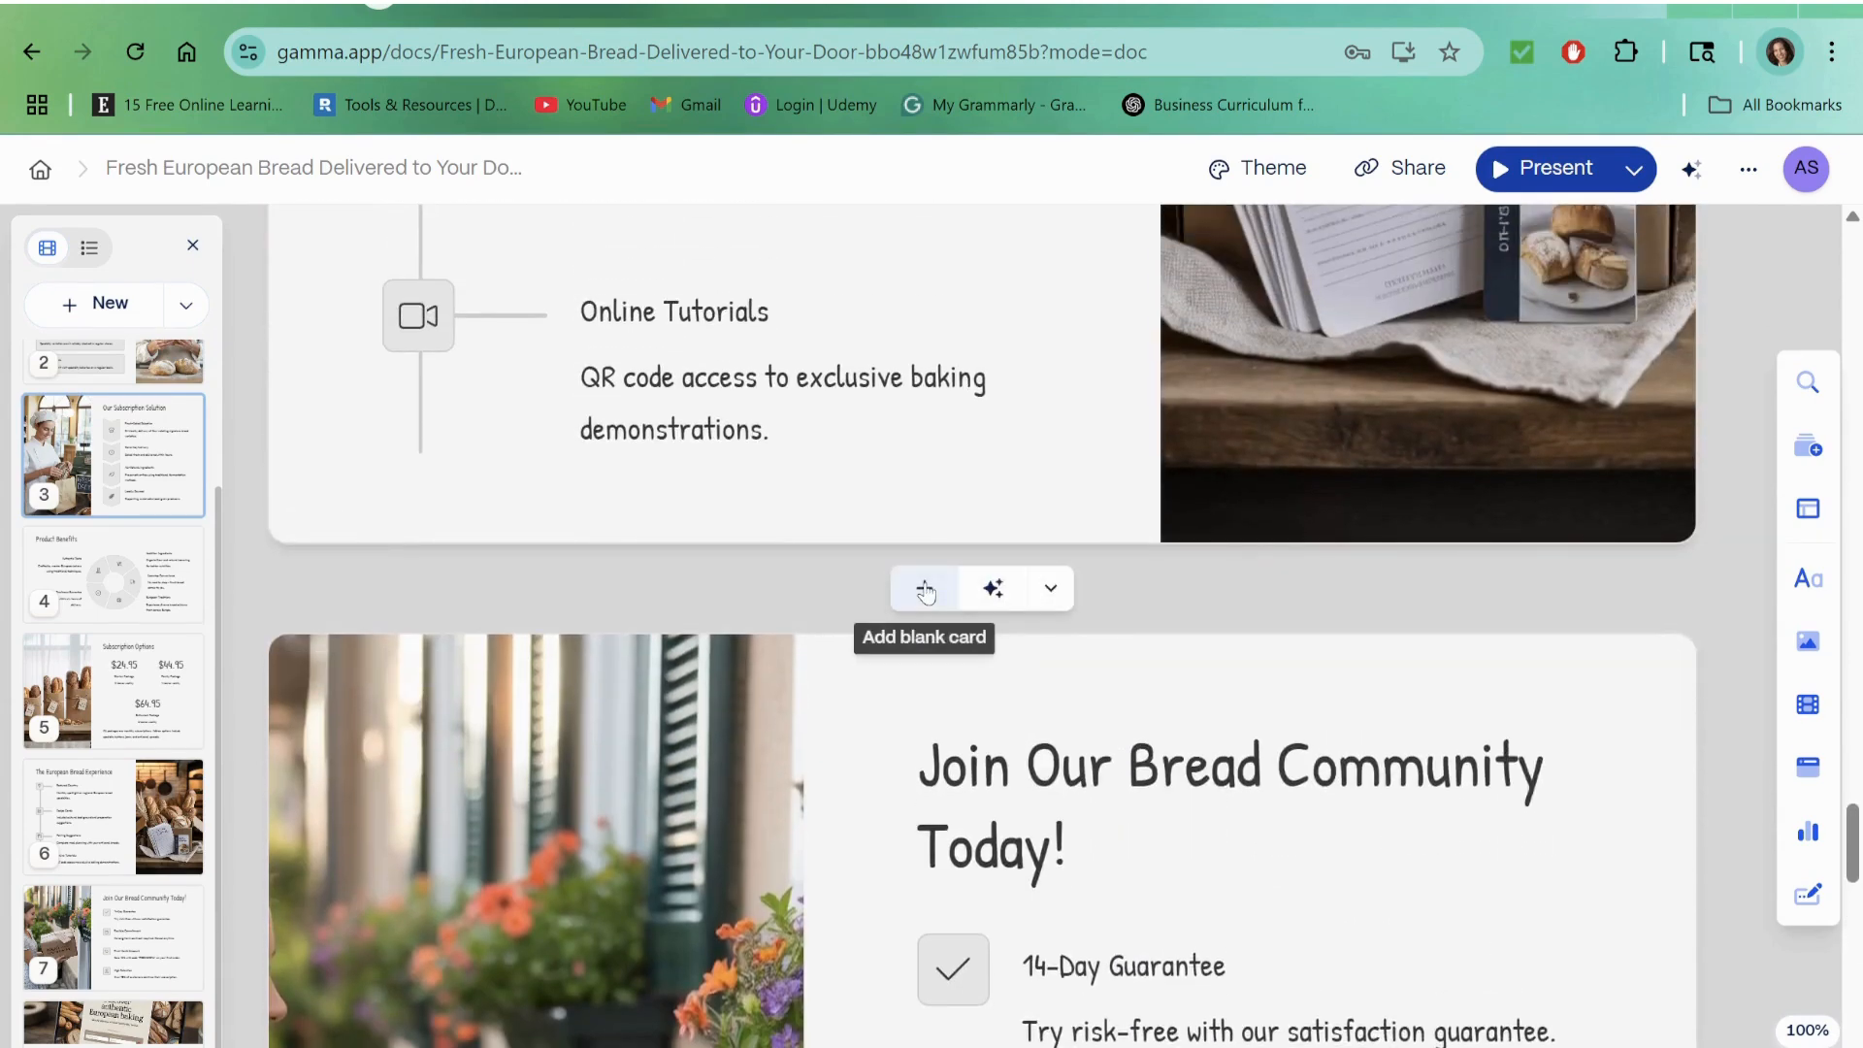
click(925, 590)
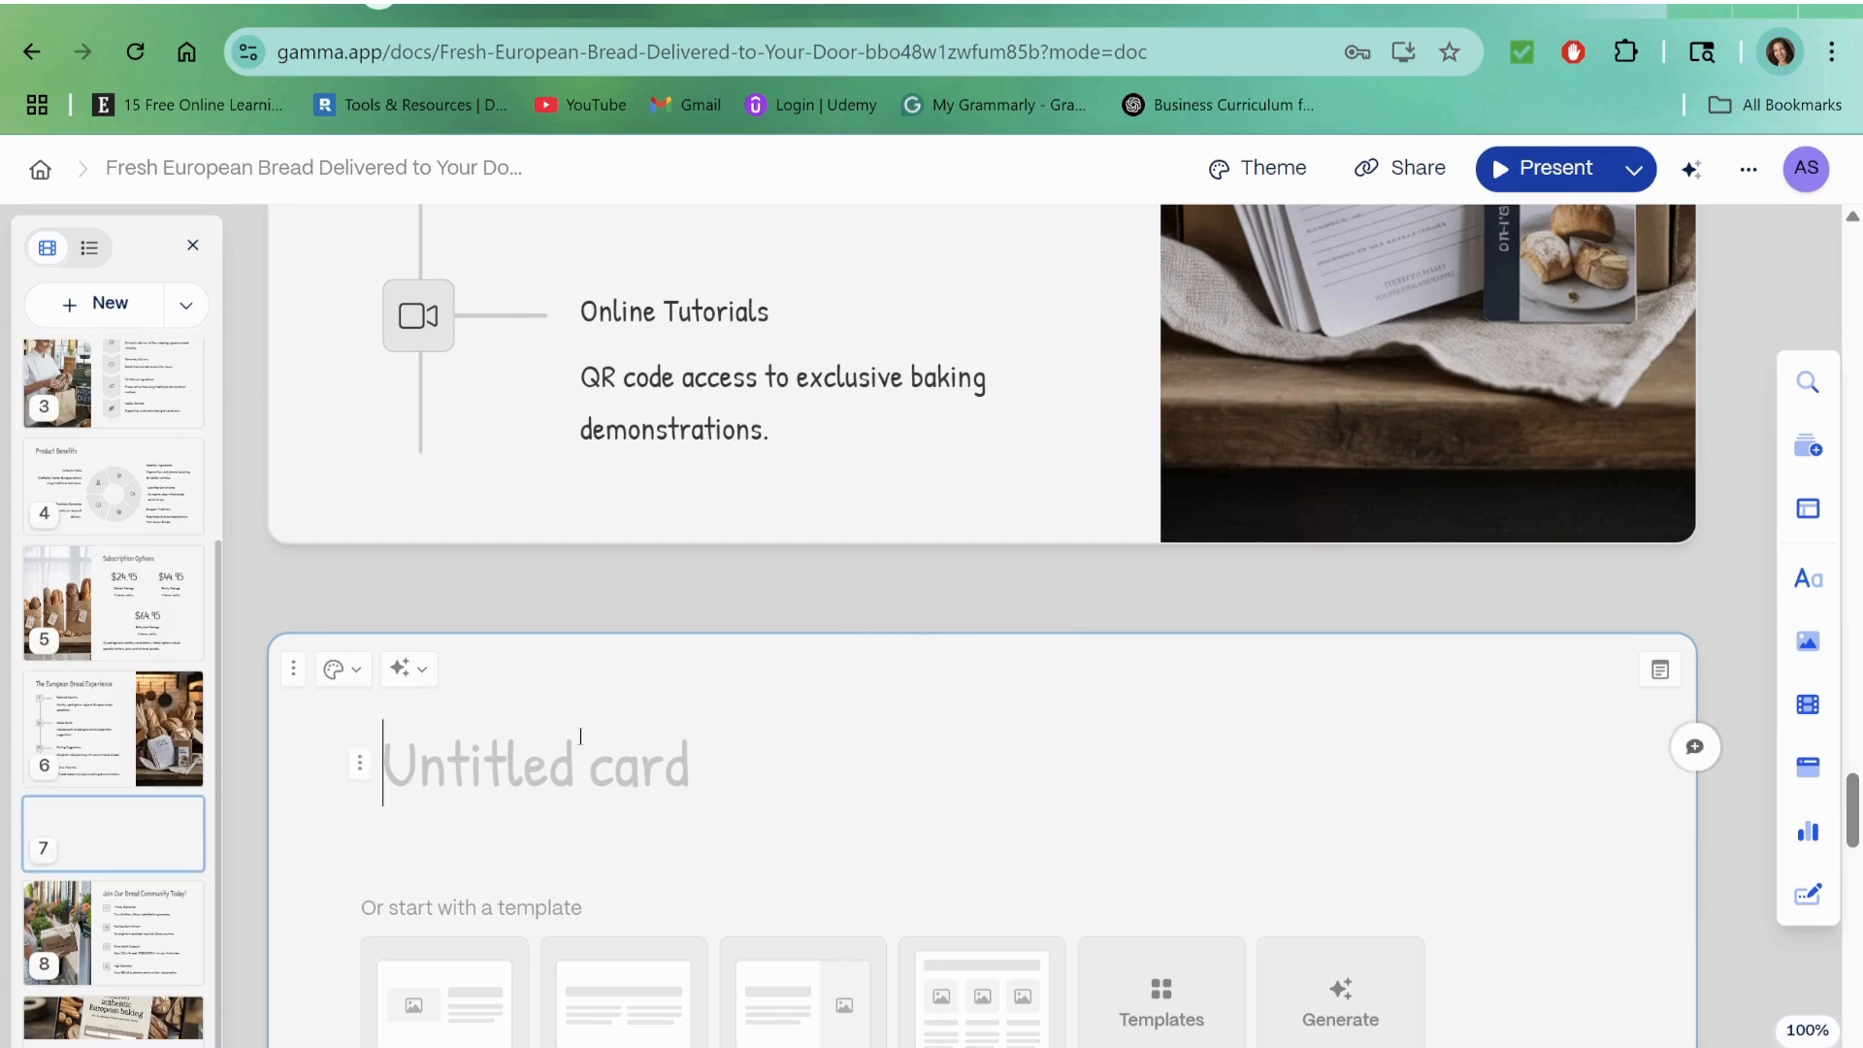
click(405, 674)
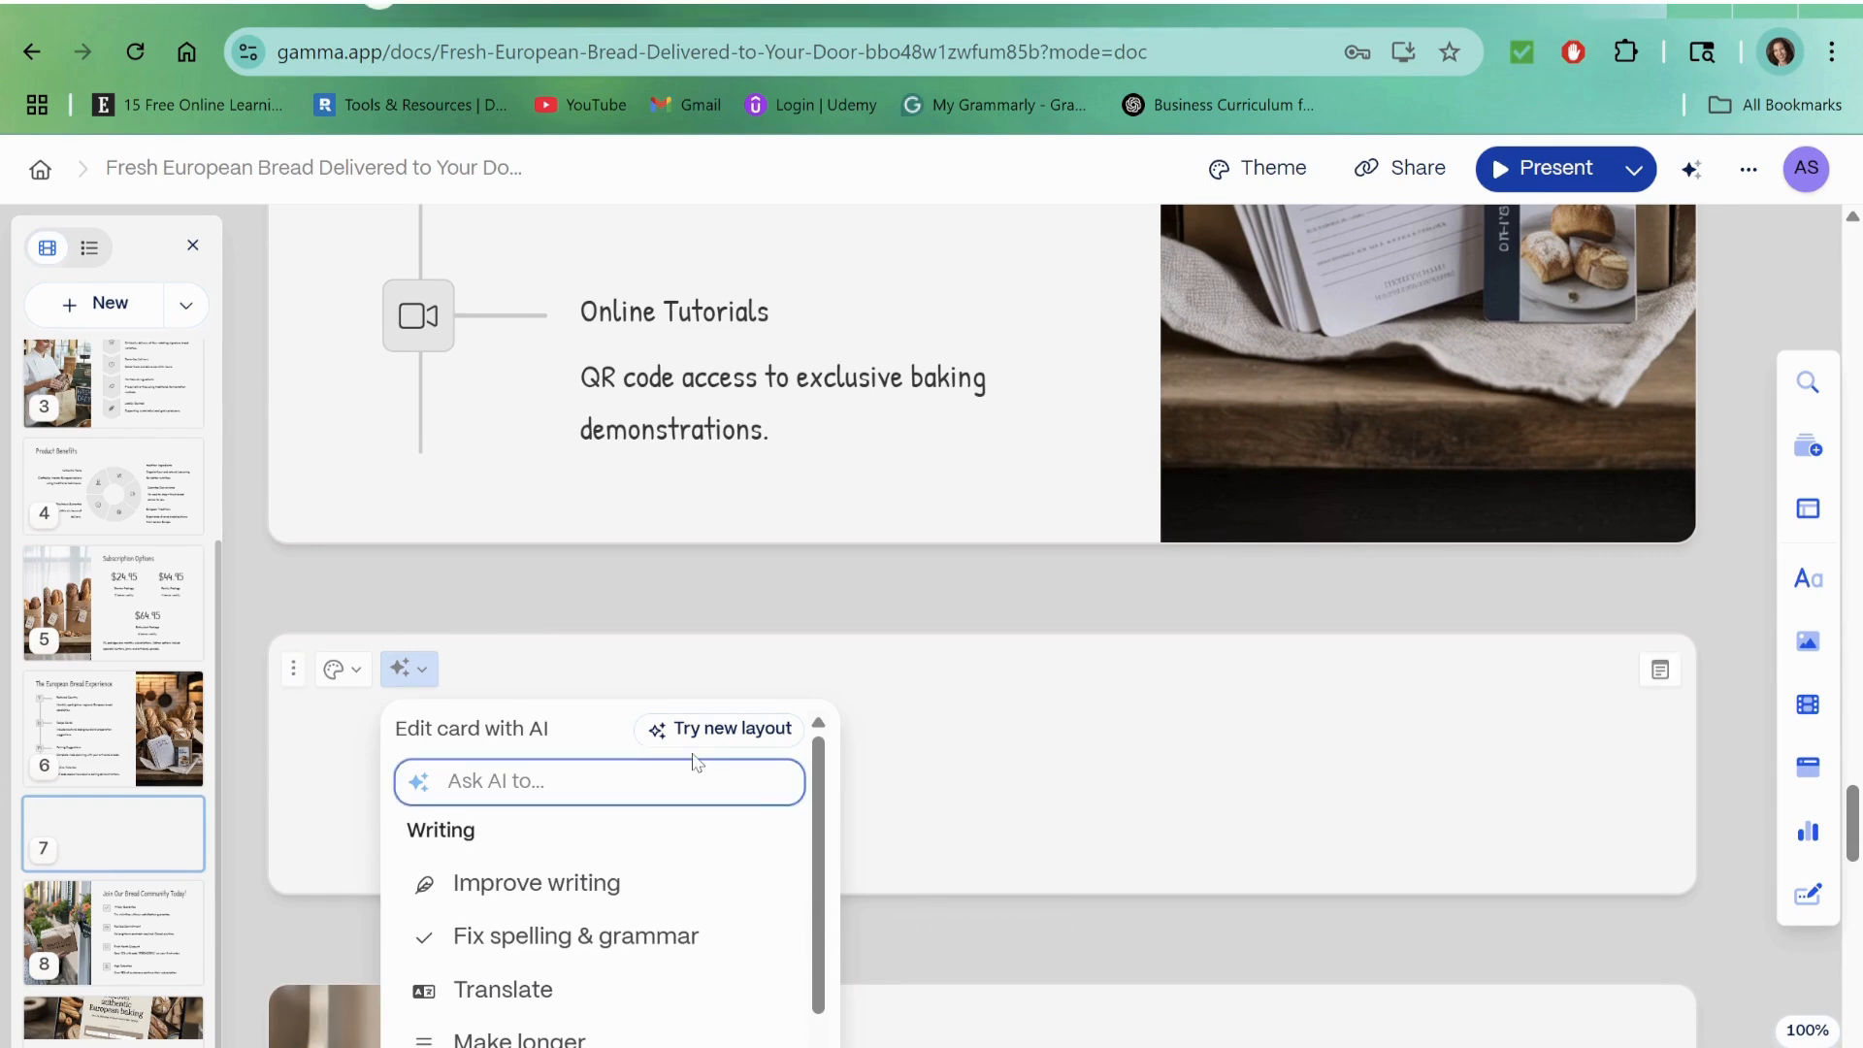
text(Please add meet our team card)
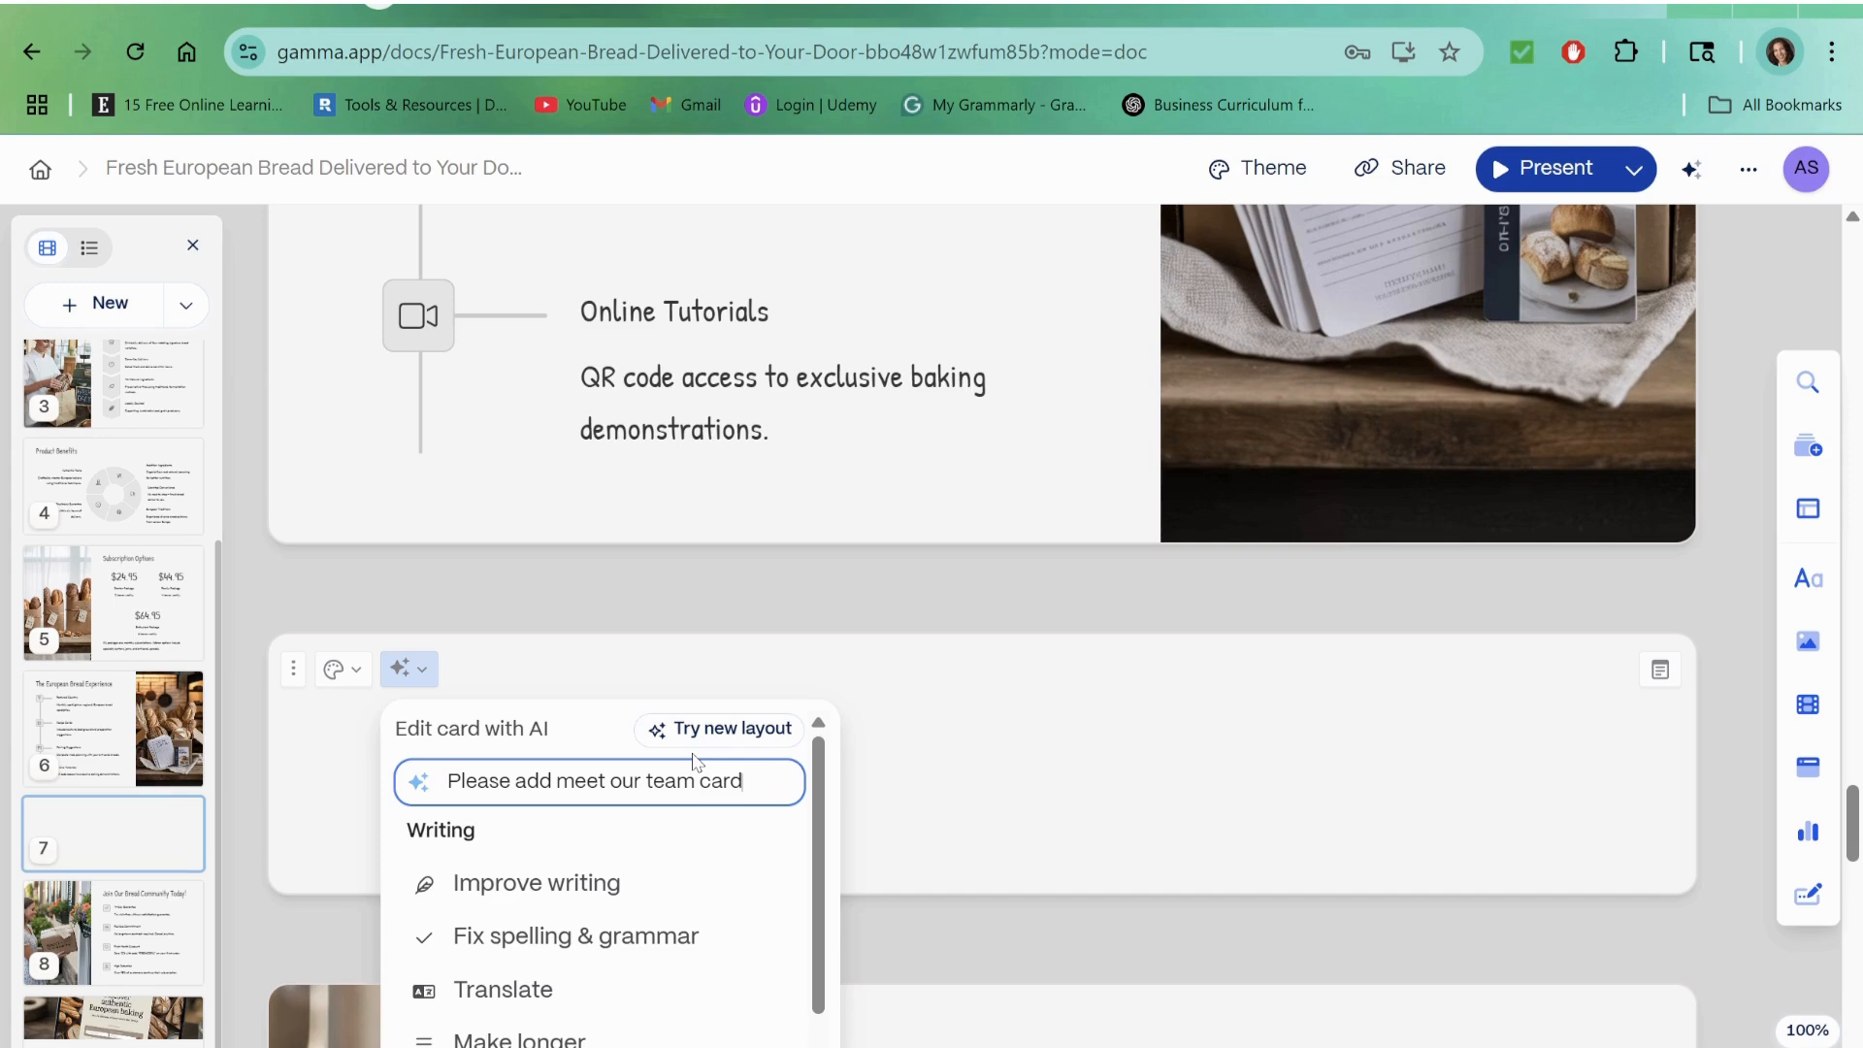
key(Return)
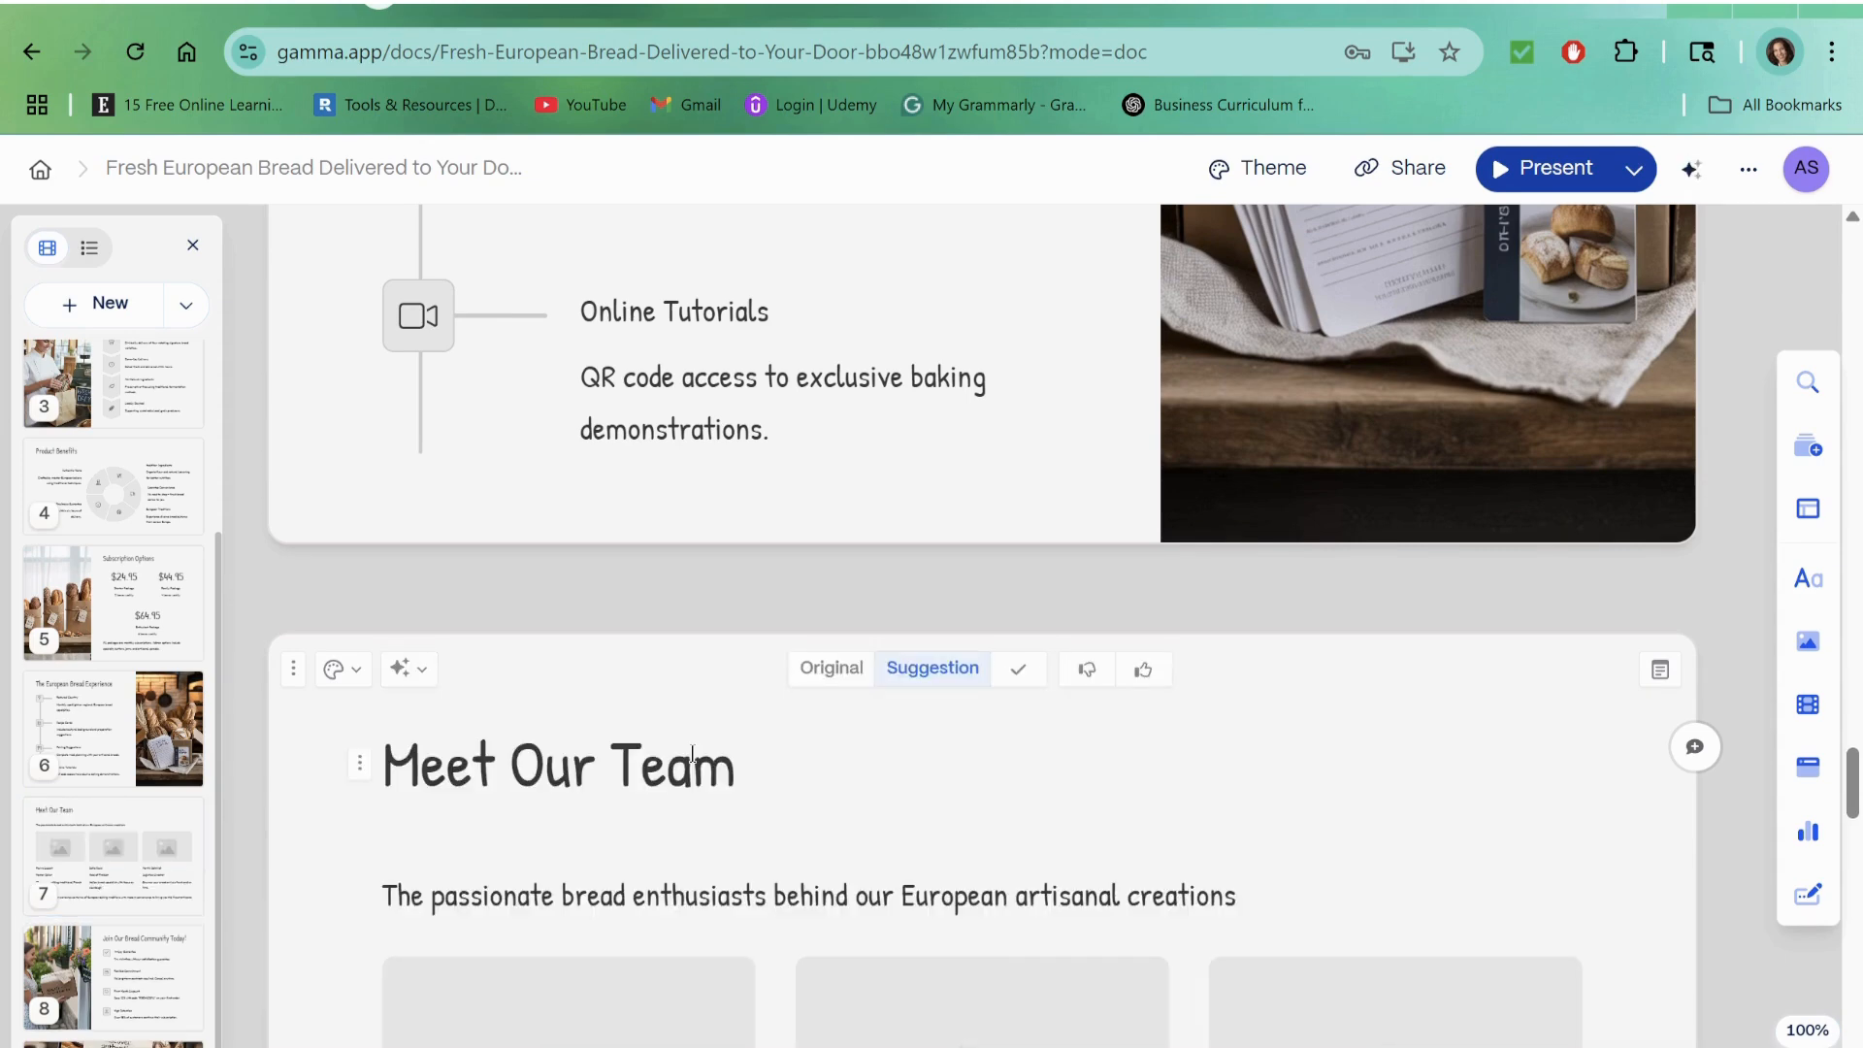
Step: Examine the portraits, roles and card options of the generated "Meet Our Team" card
scroll(1193, 698, down, 3)
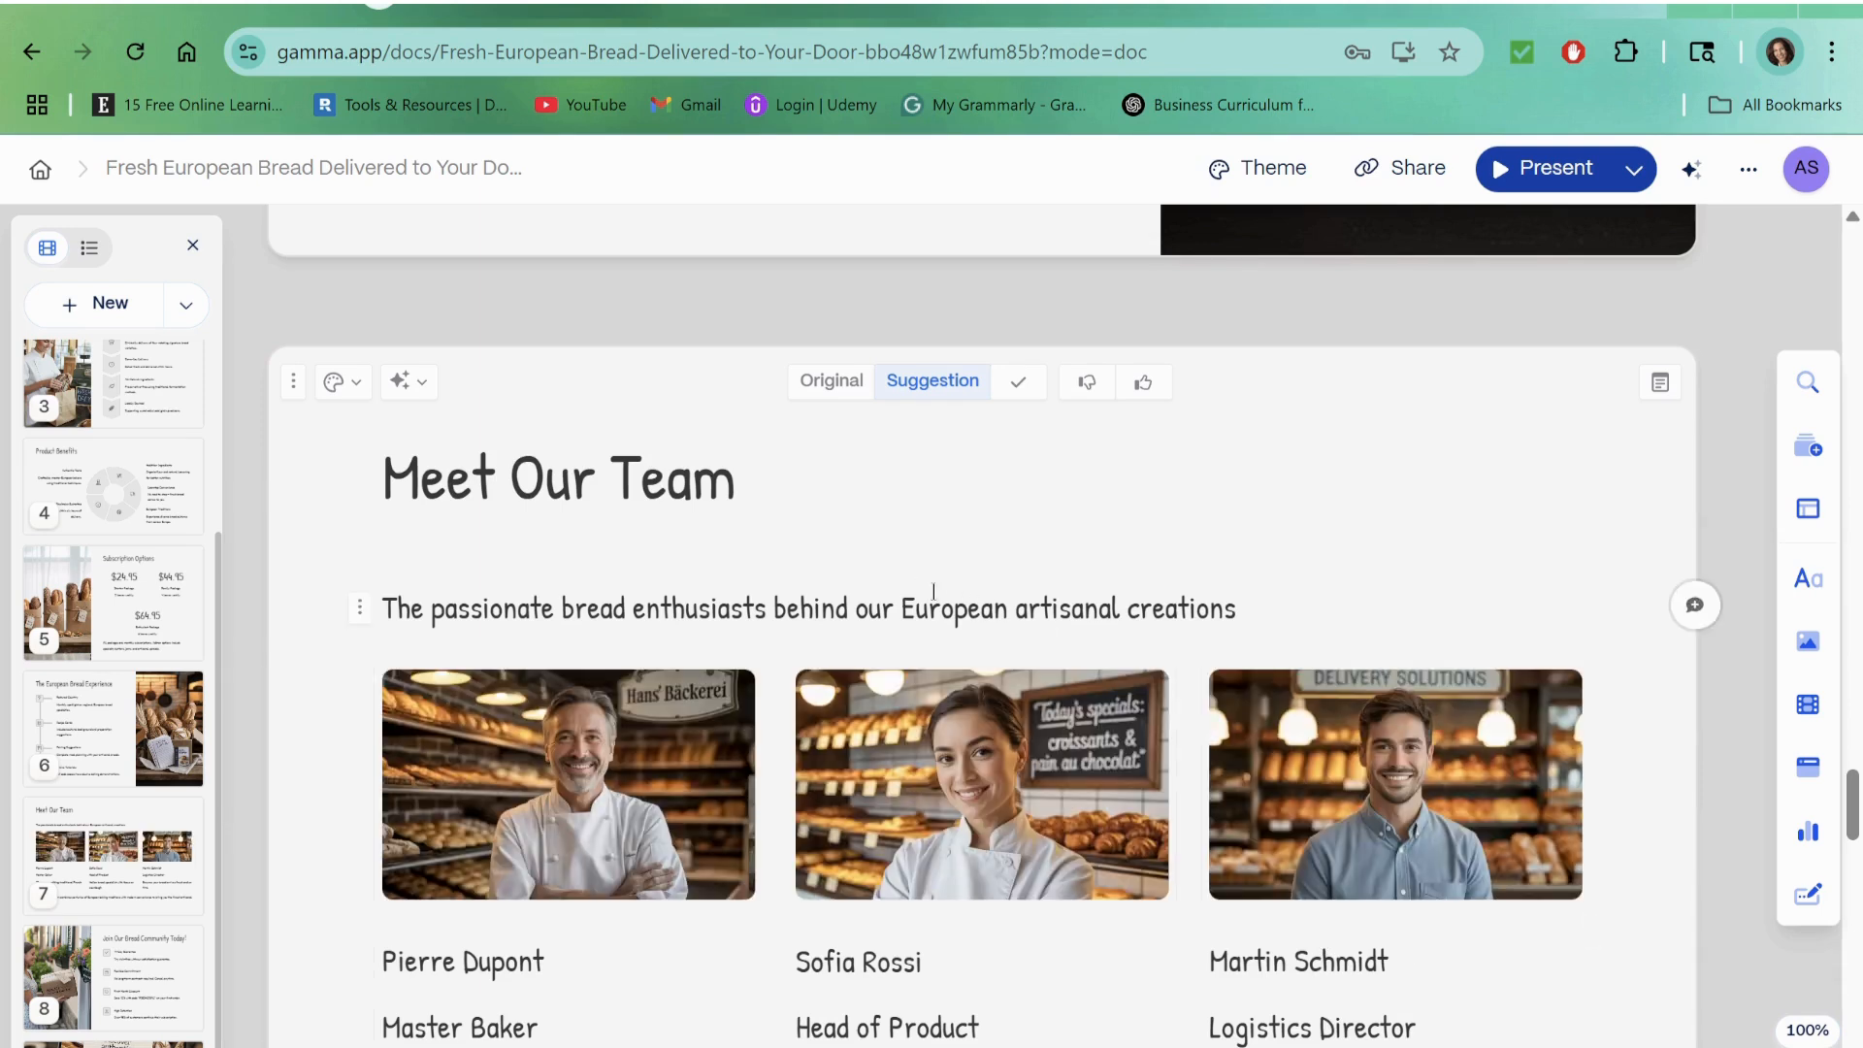
click(291, 383)
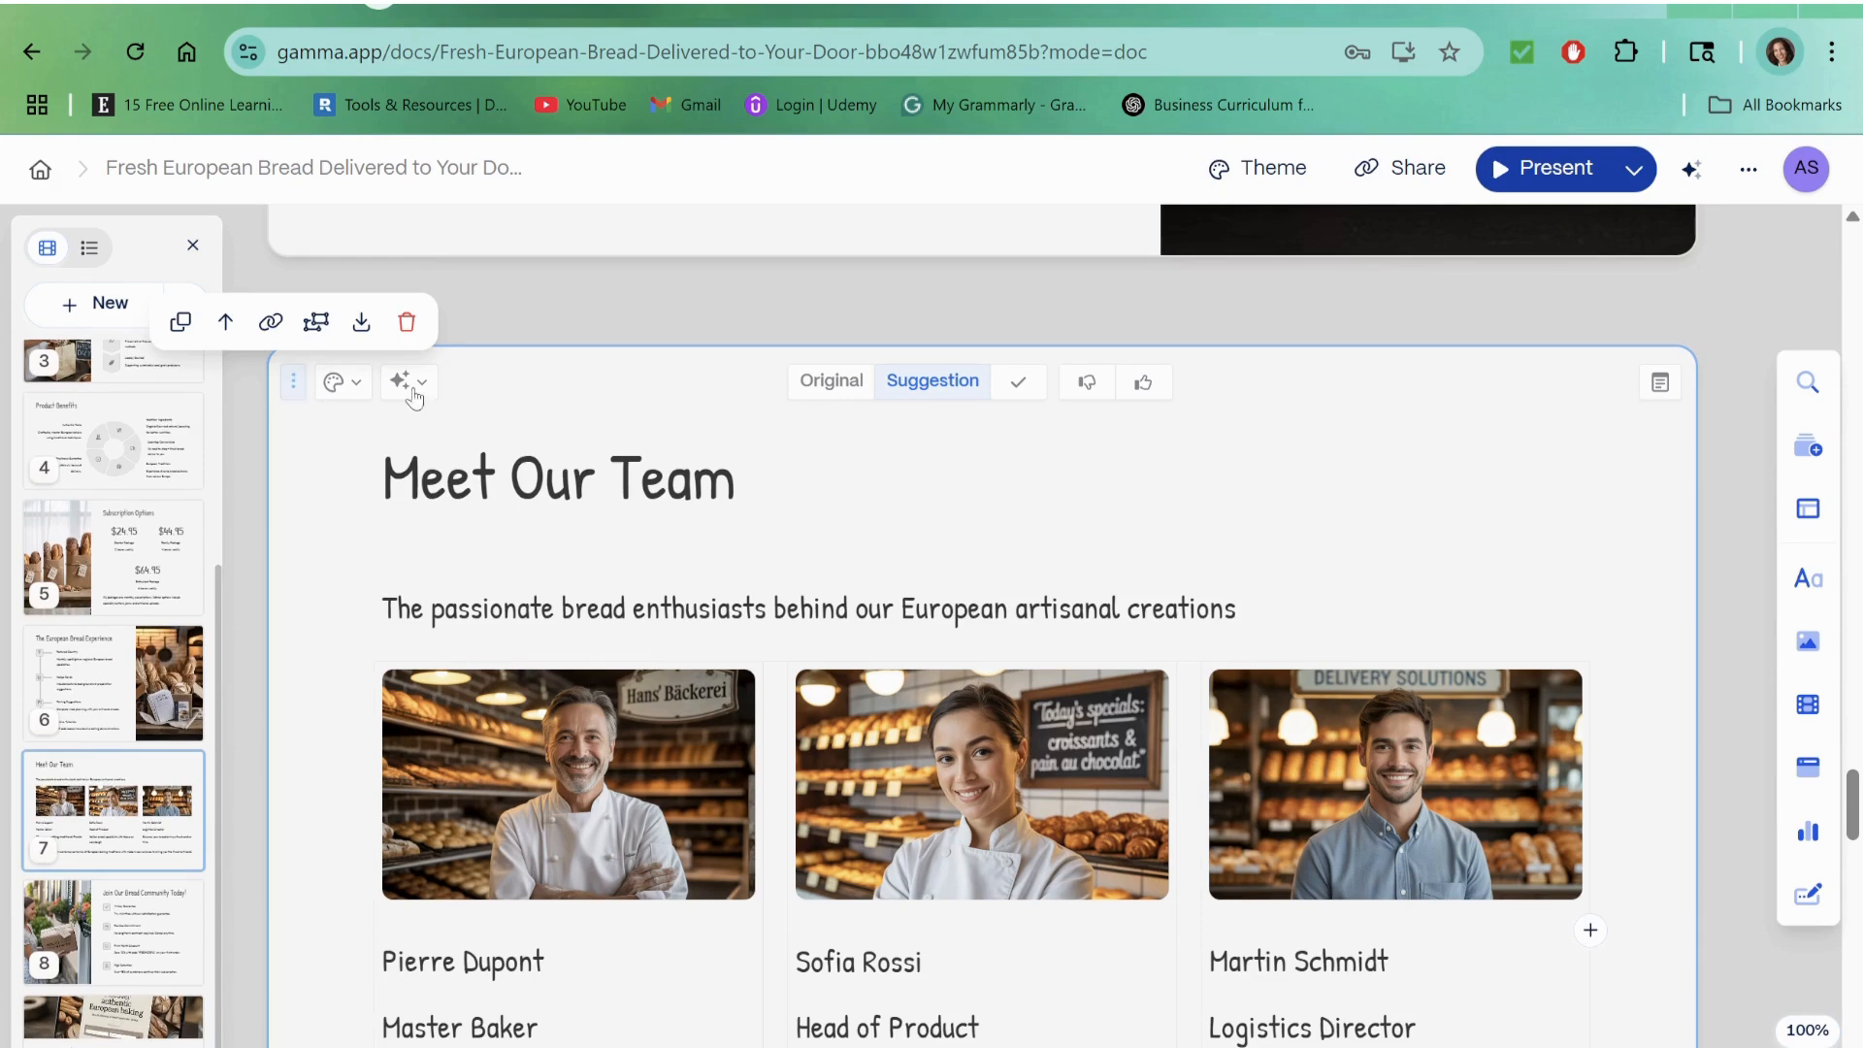
click(1132, 490)
scroll(1340, 485, up, 5)
scroll(1361, 481, down, 15)
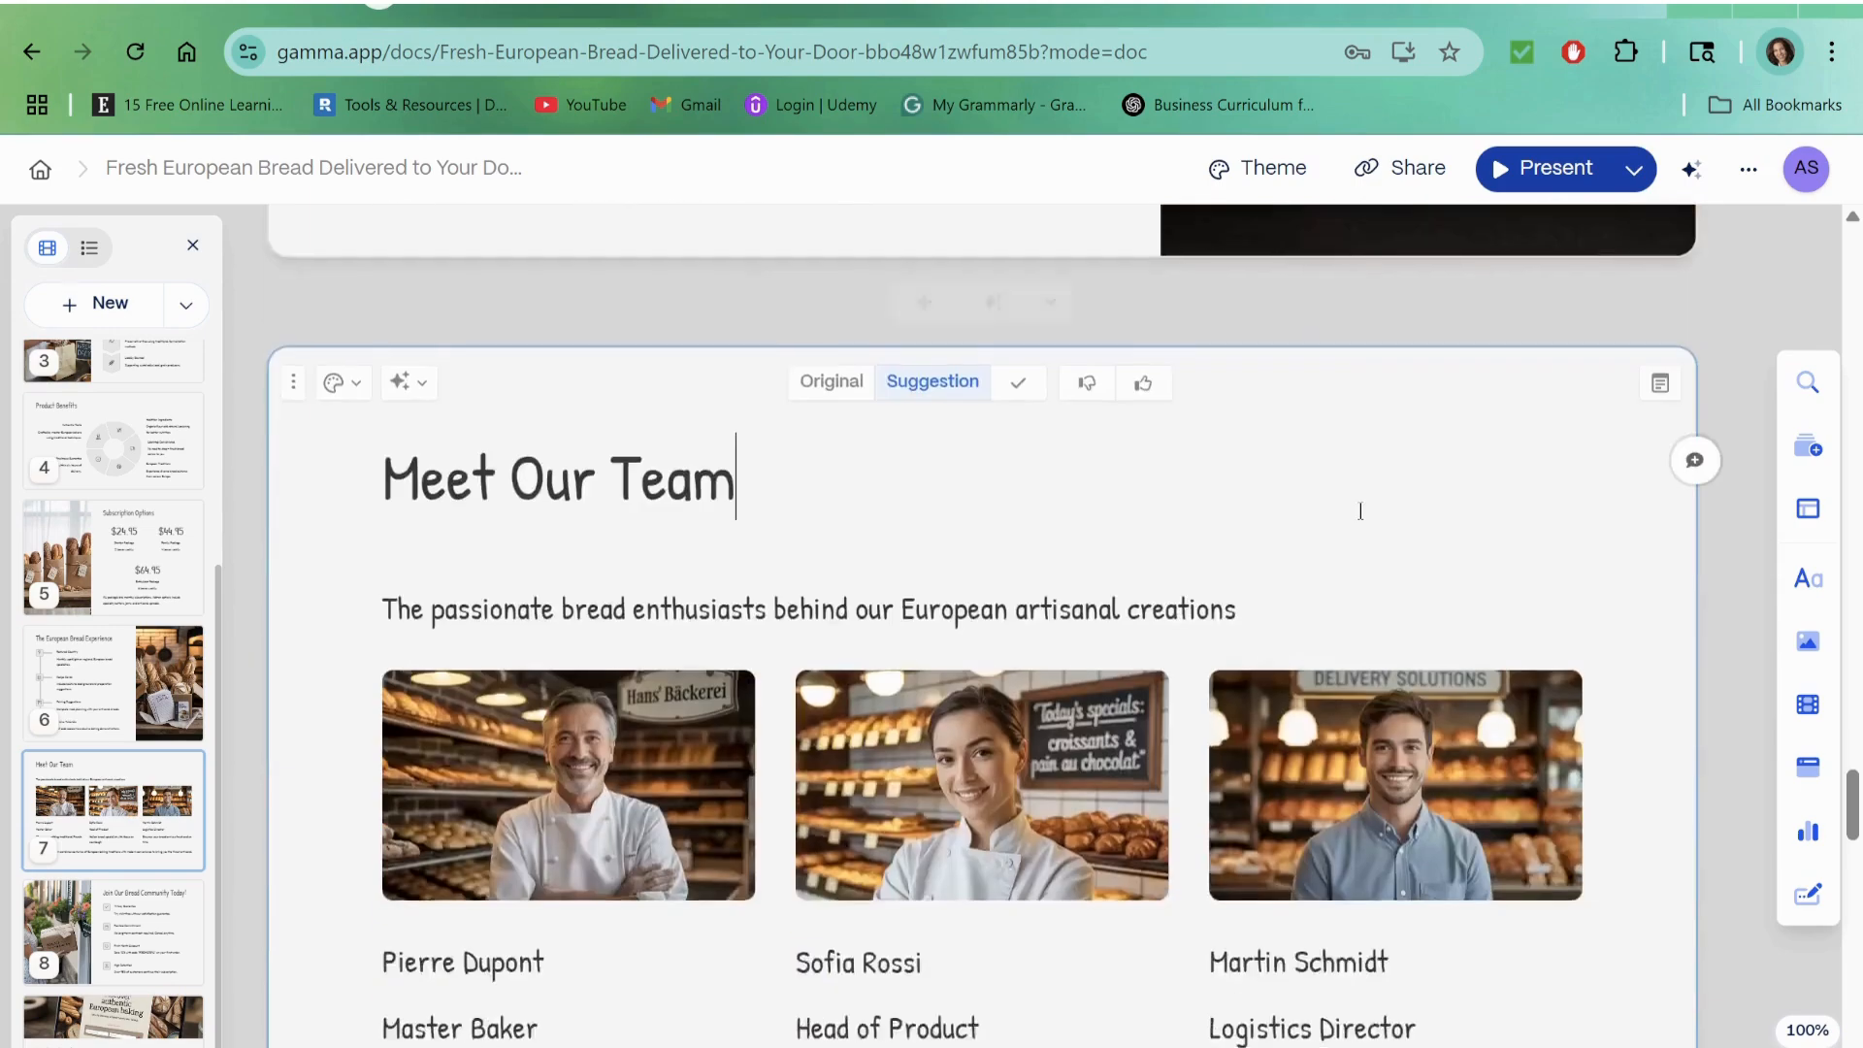
Step: Preview the deck in presentation mode from the first card, go to the second card and back, and exit
scroll(998, 788, down, 3)
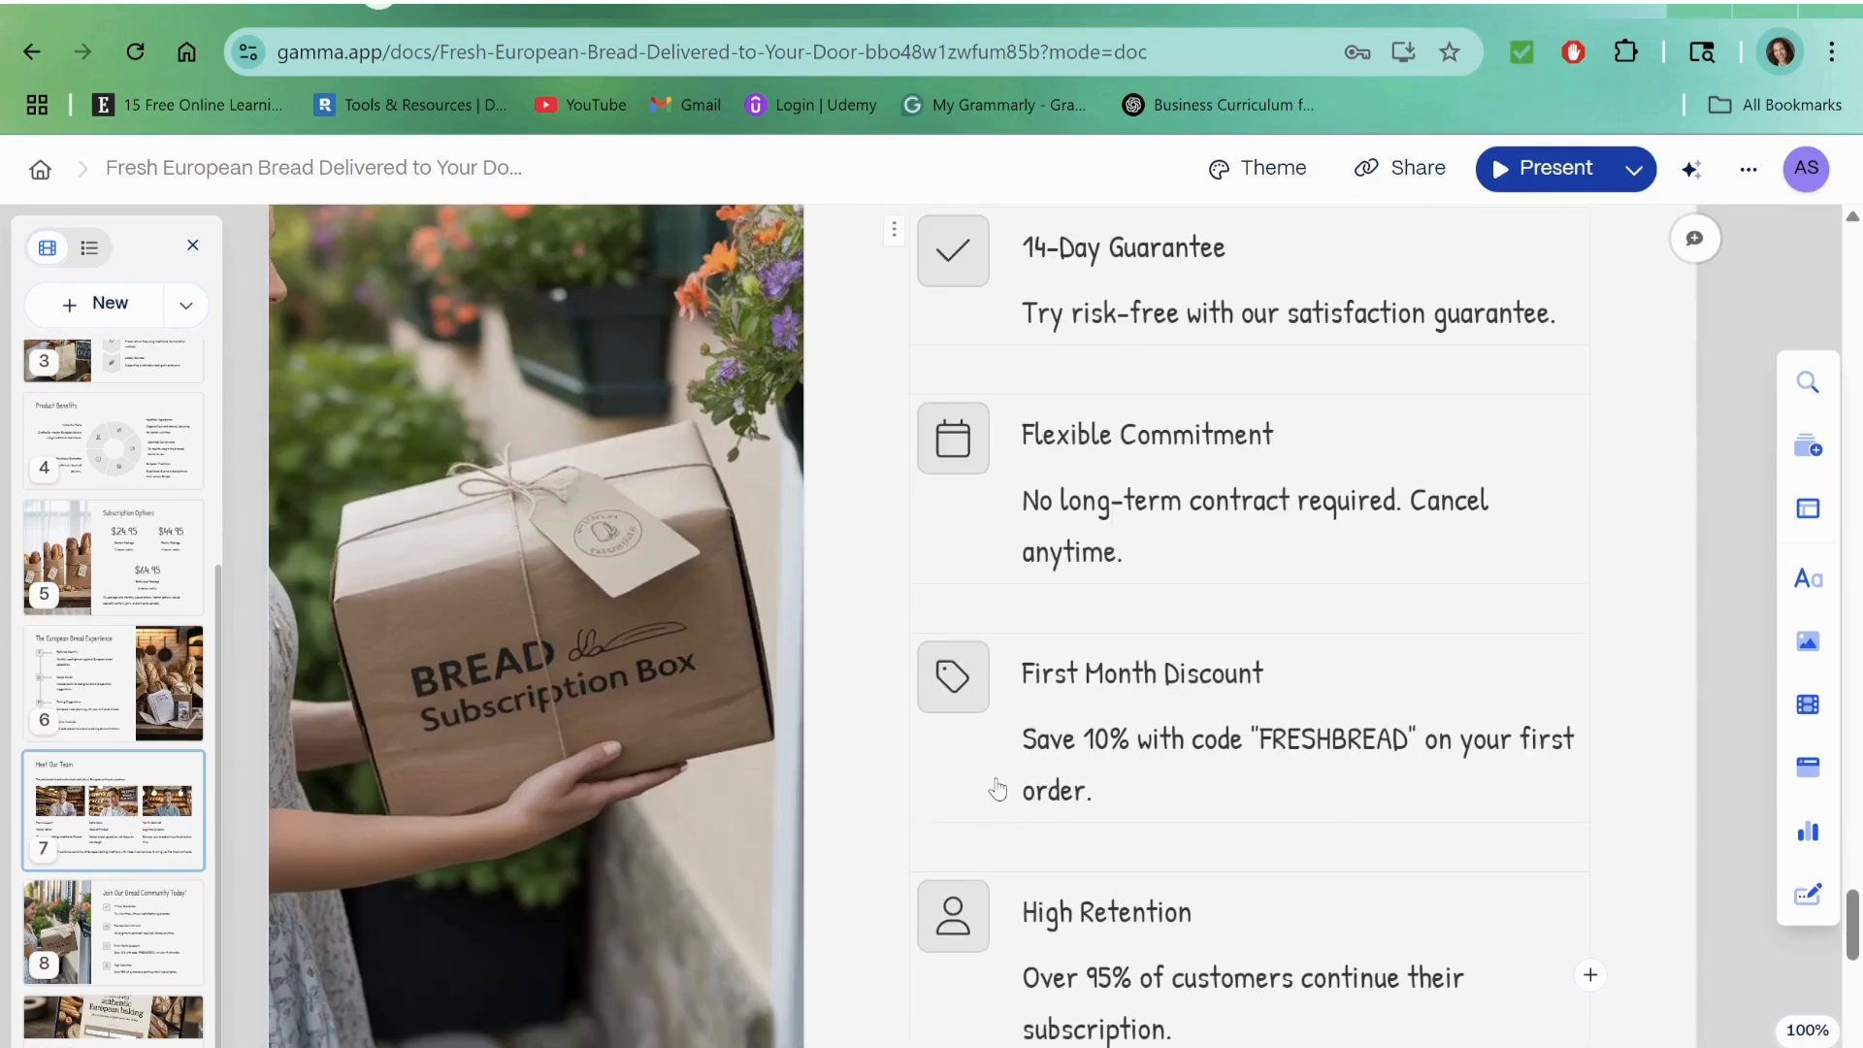
scroll(998, 788, up, 15)
scroll(997, 788, up, 10)
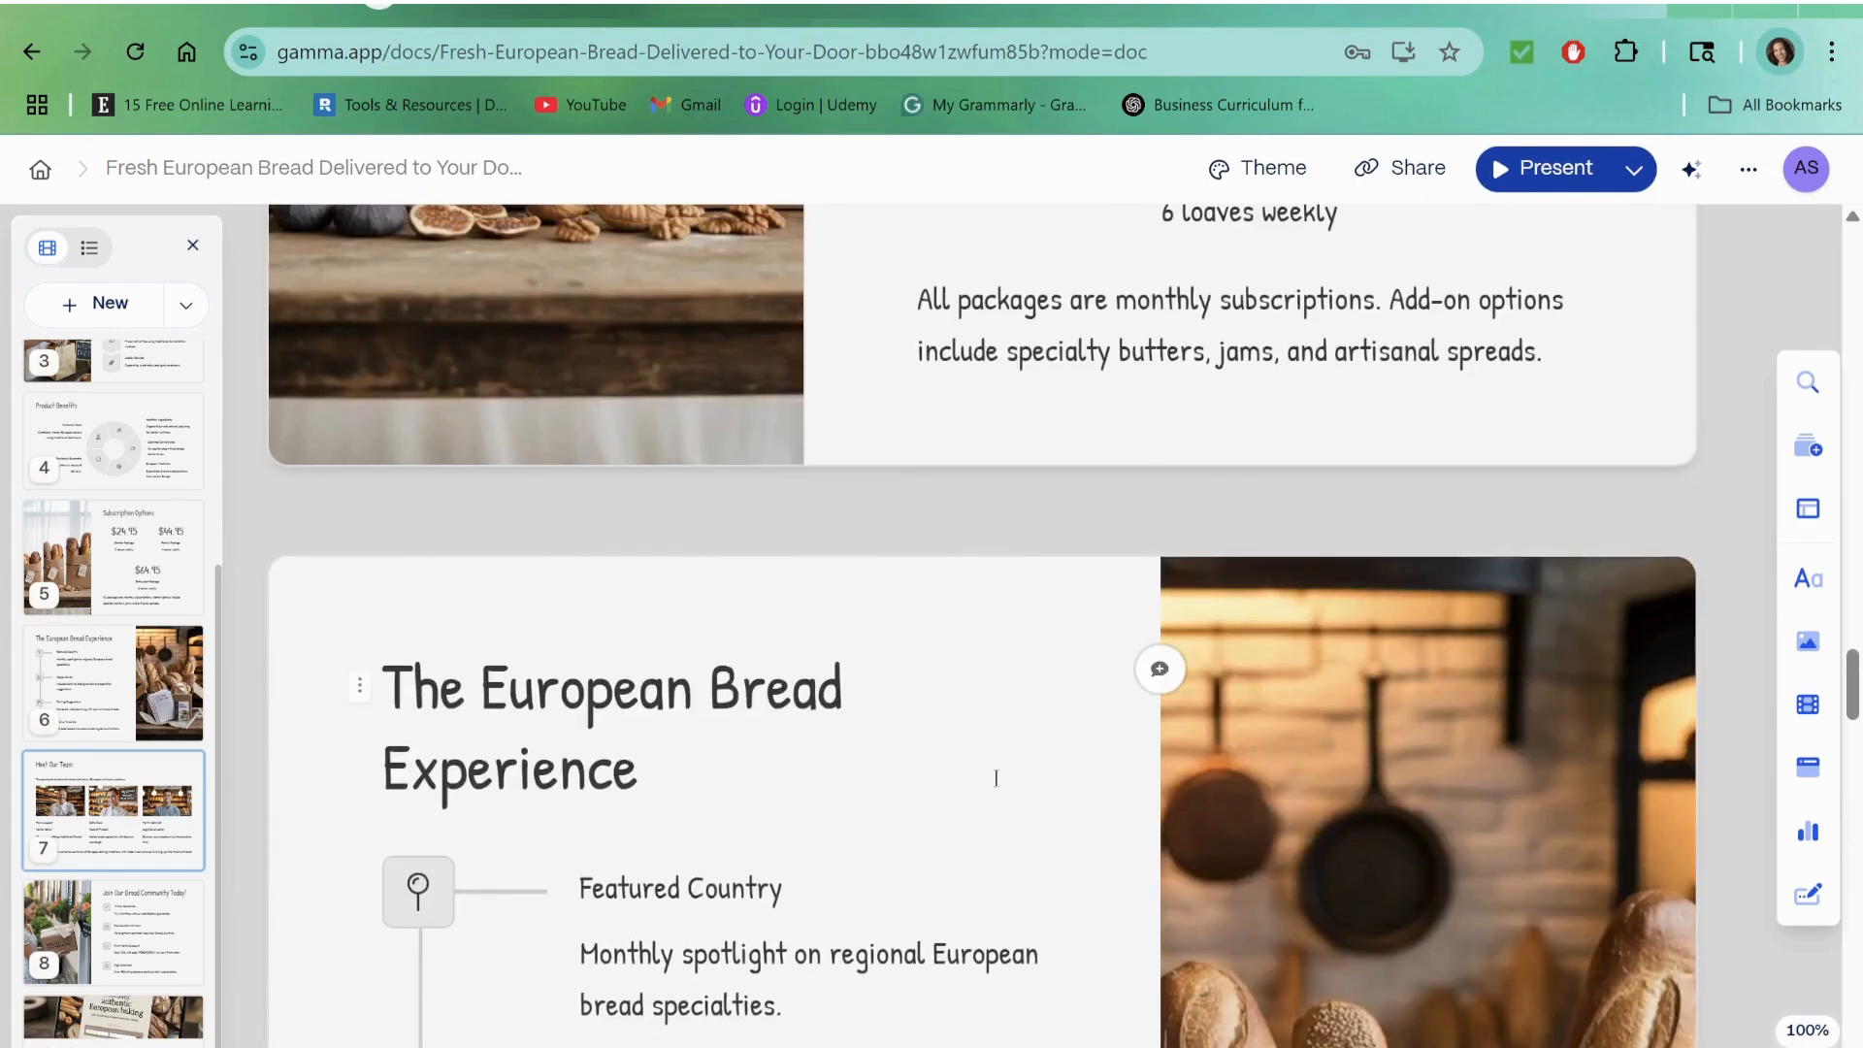
scroll(995, 777, up, 20)
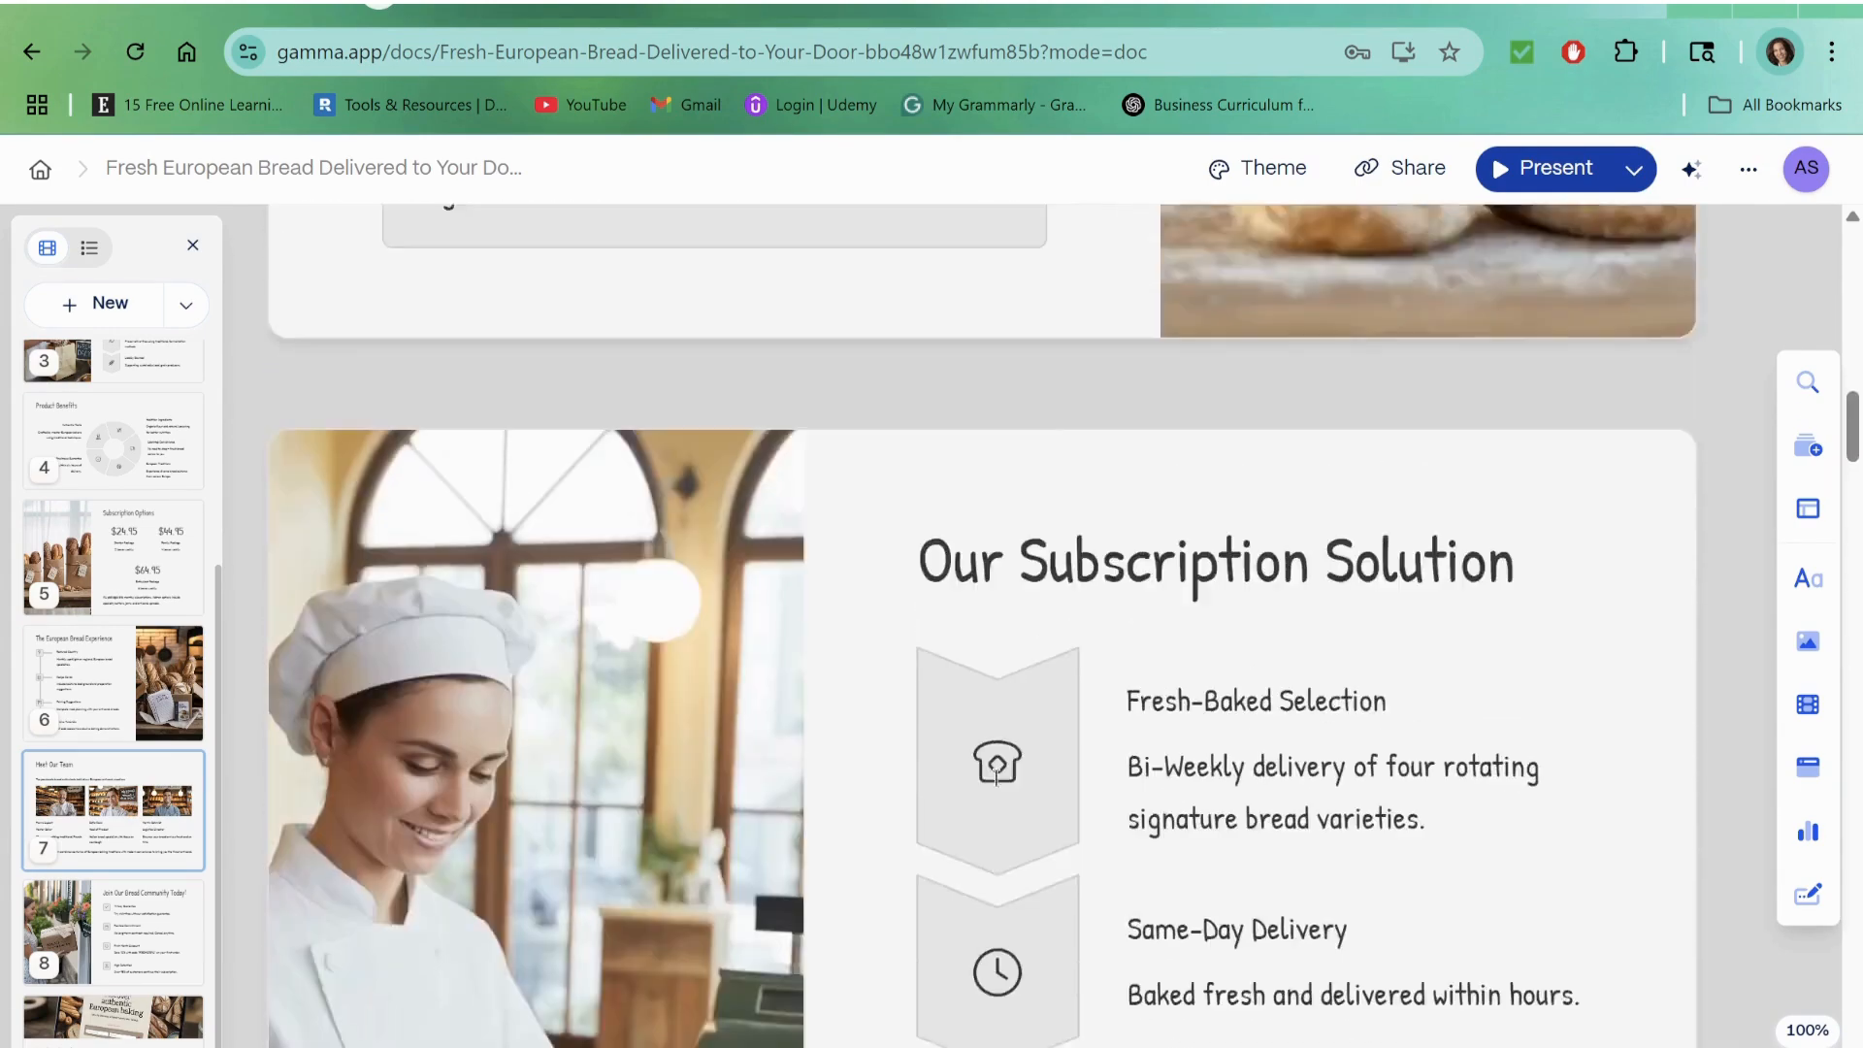
scroll(996, 777, up, 5)
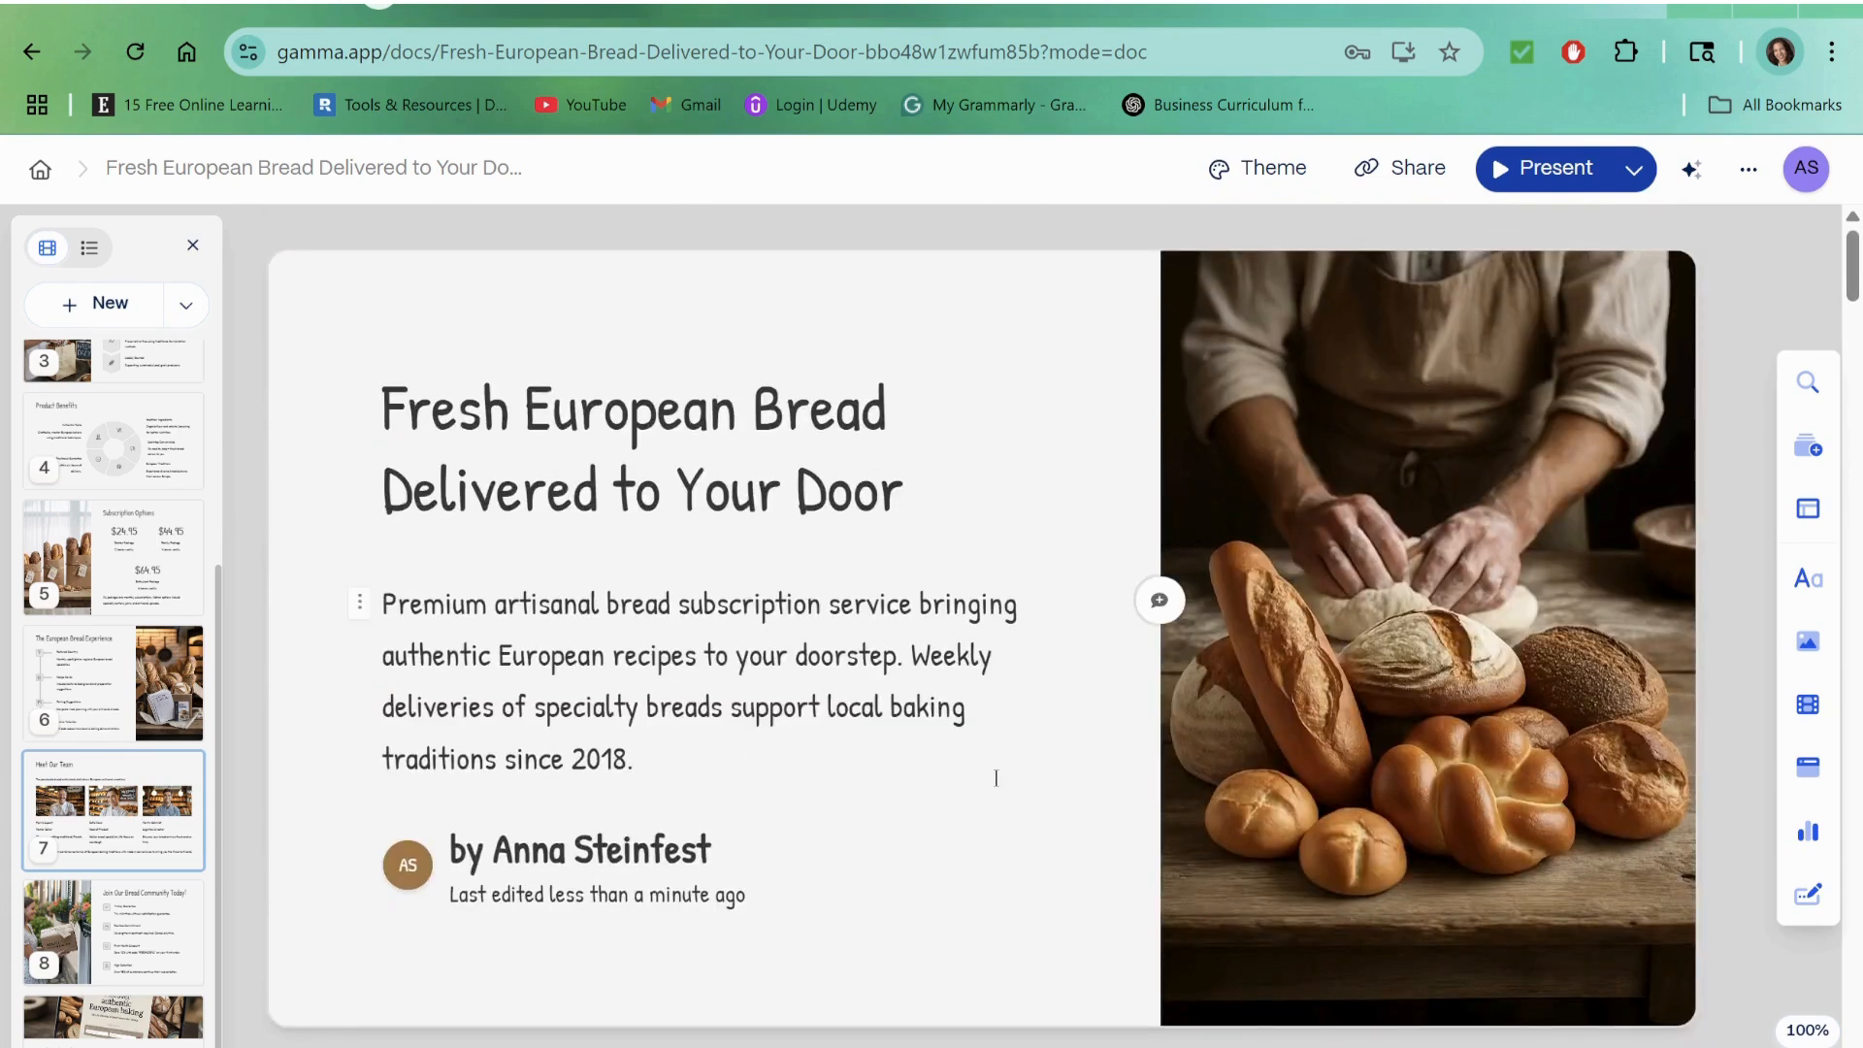
click(1538, 171)
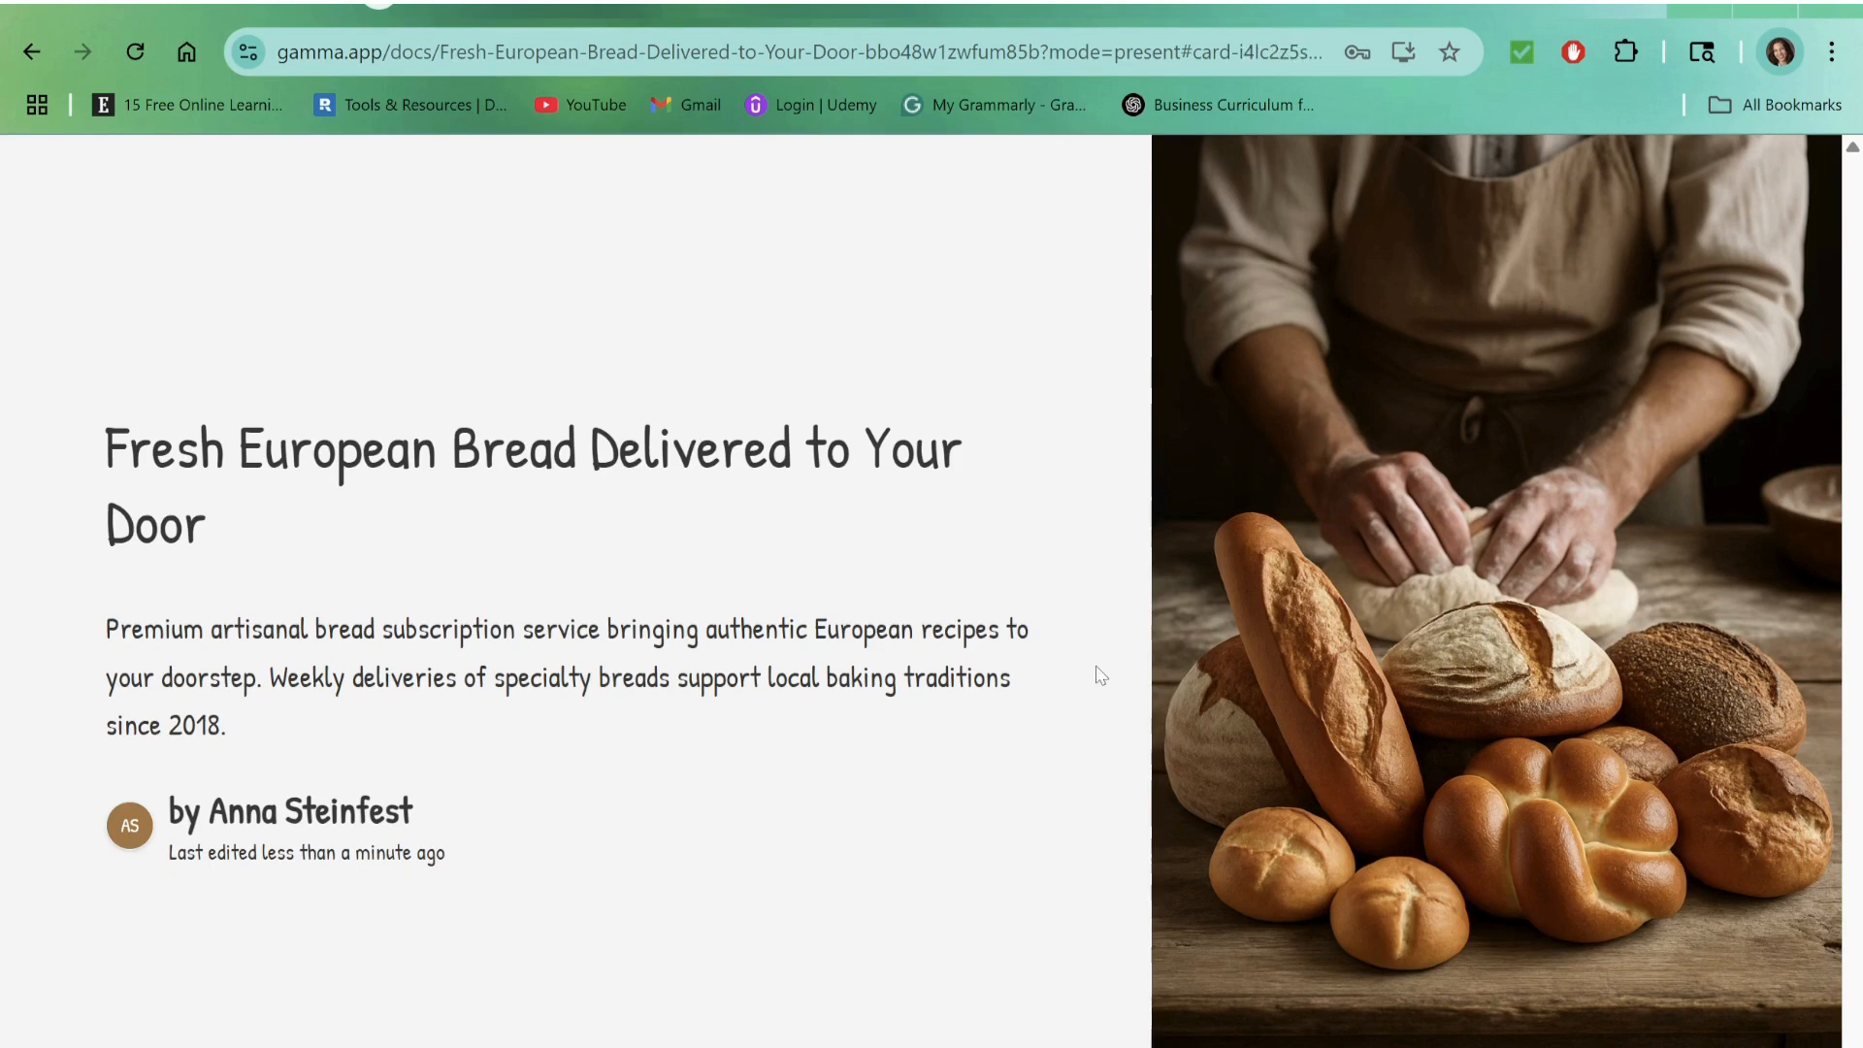
key(Right)
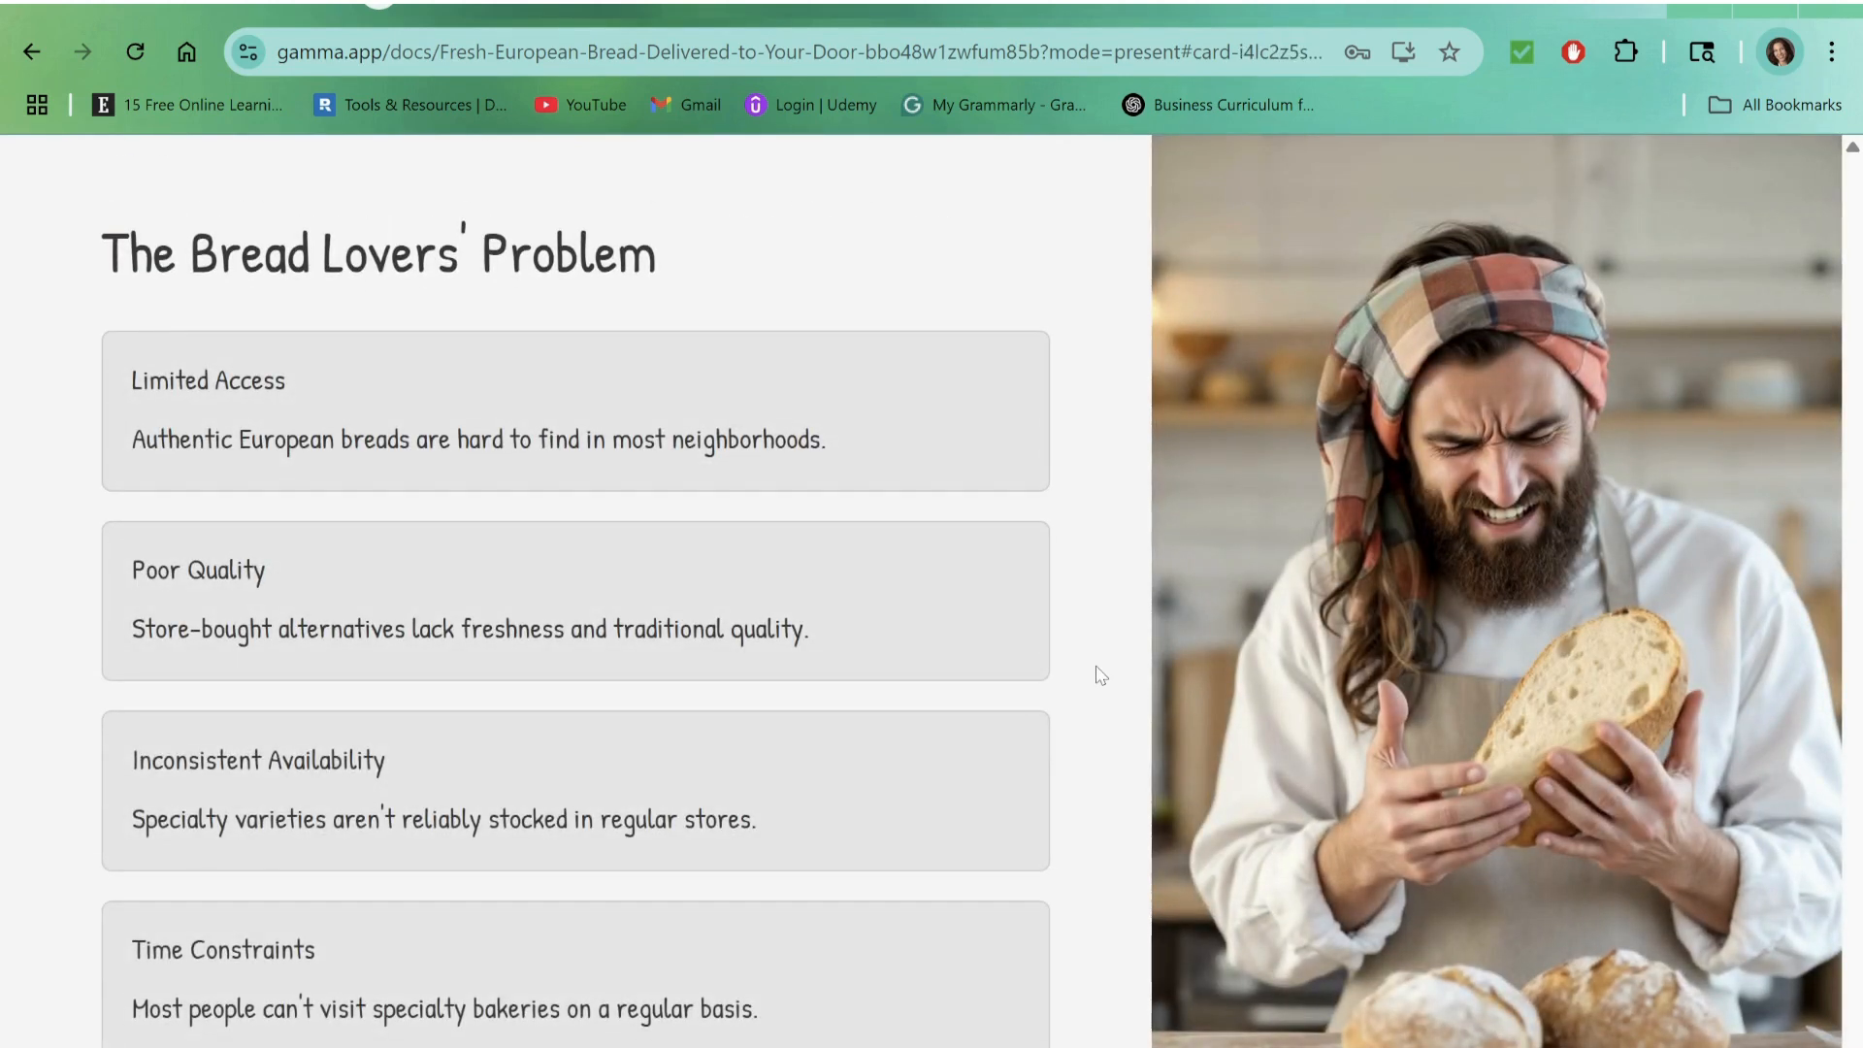
key(Left)
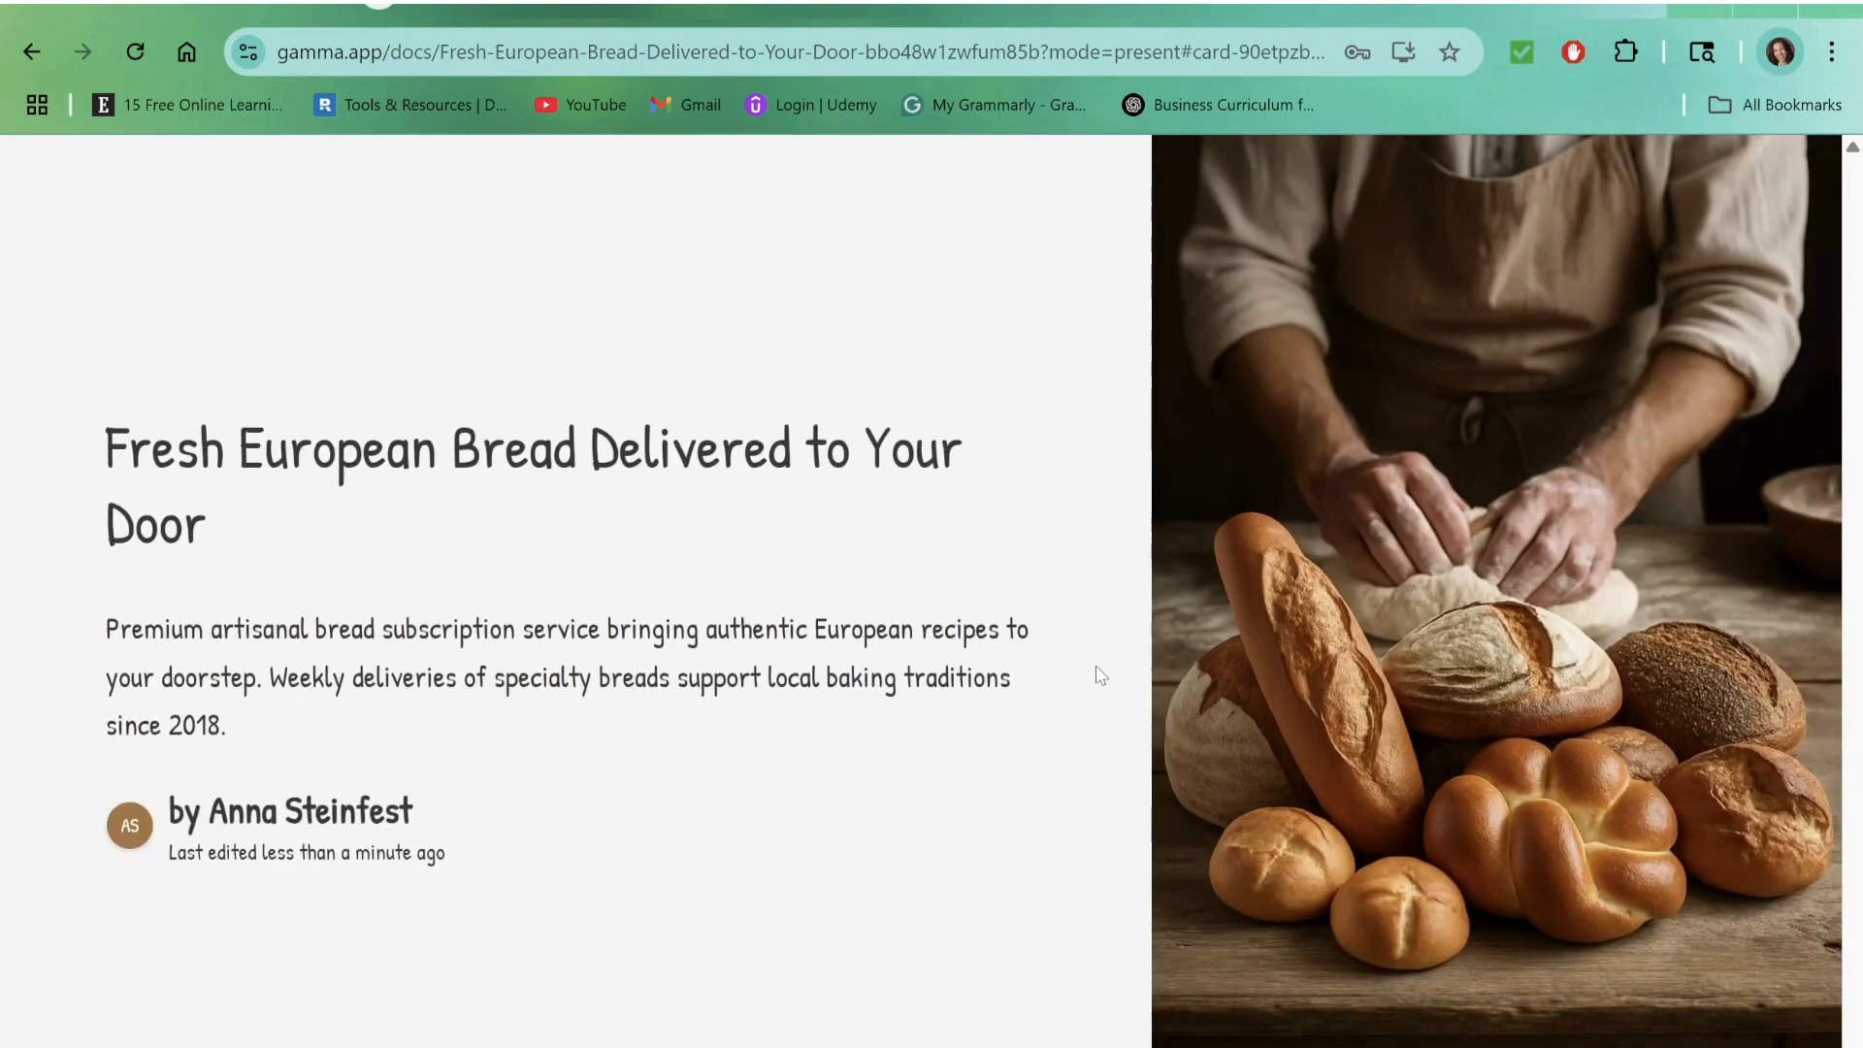
key(Escape)
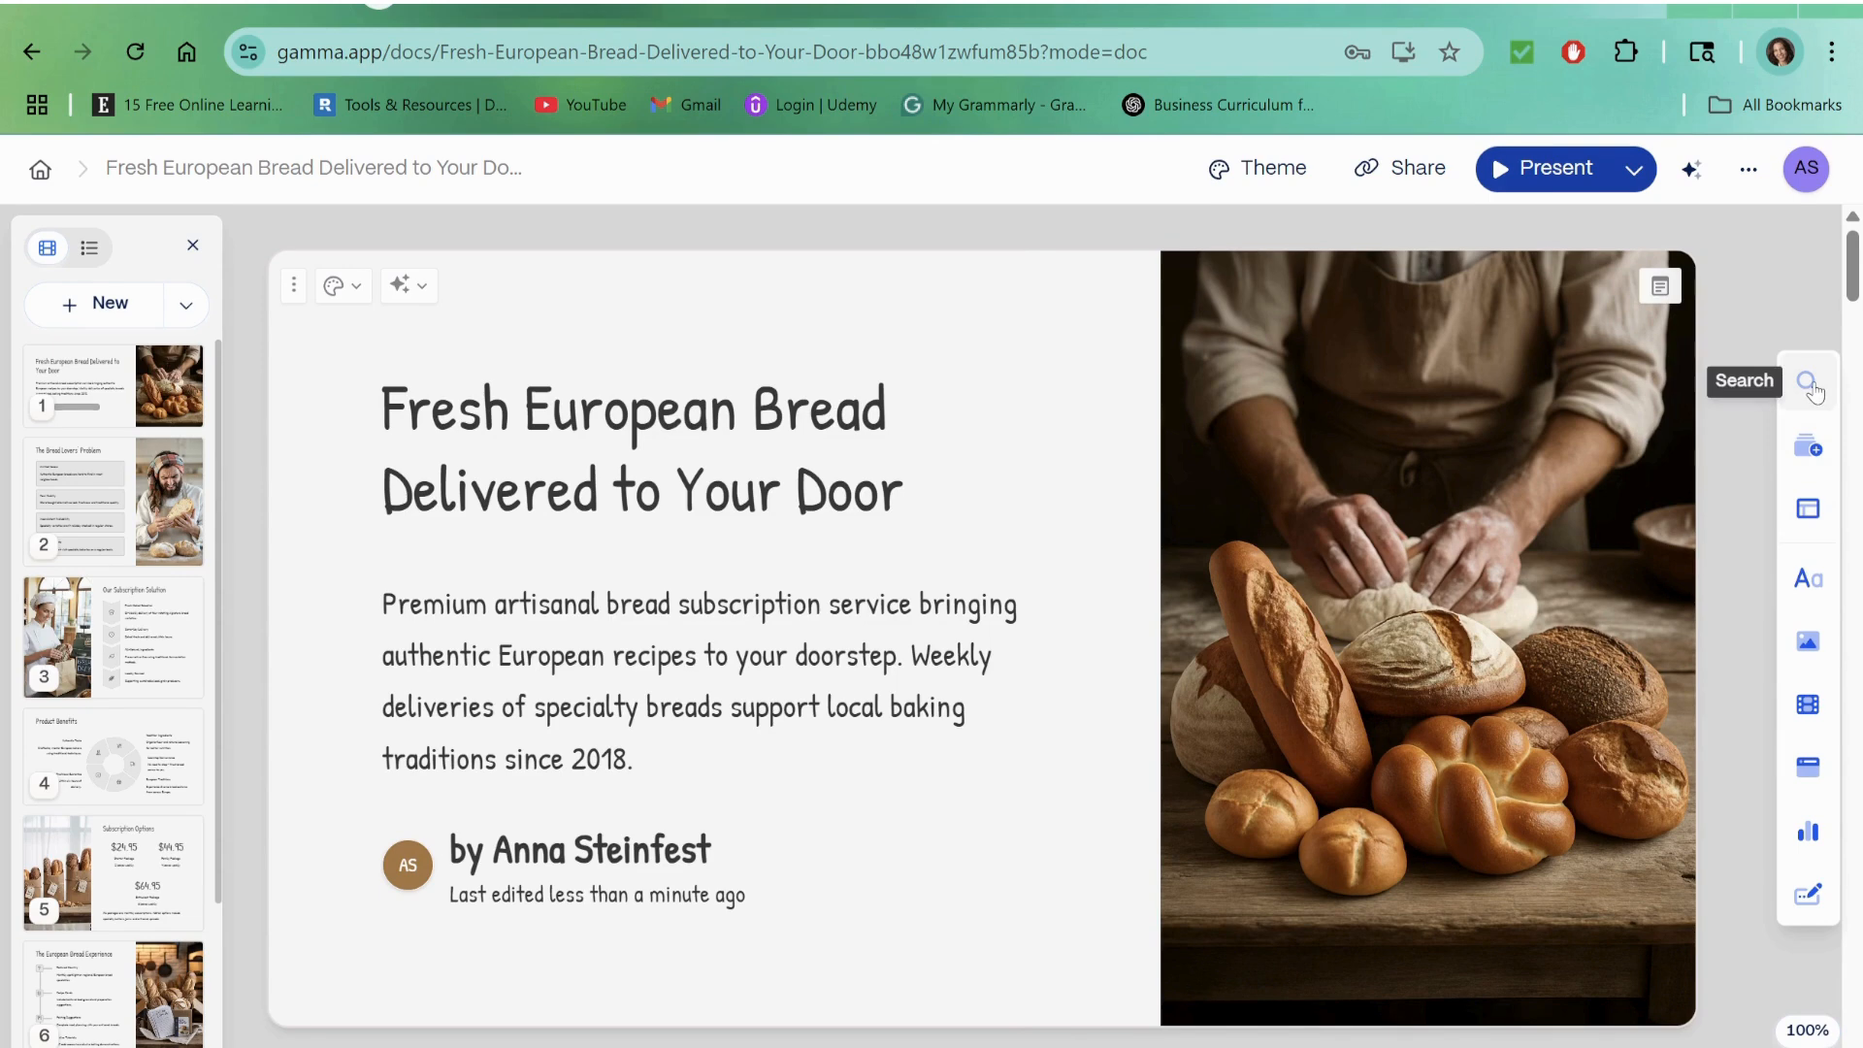
Step: Examine the insert options for card templates, basic blocks, images, and videos and media
click(1811, 454)
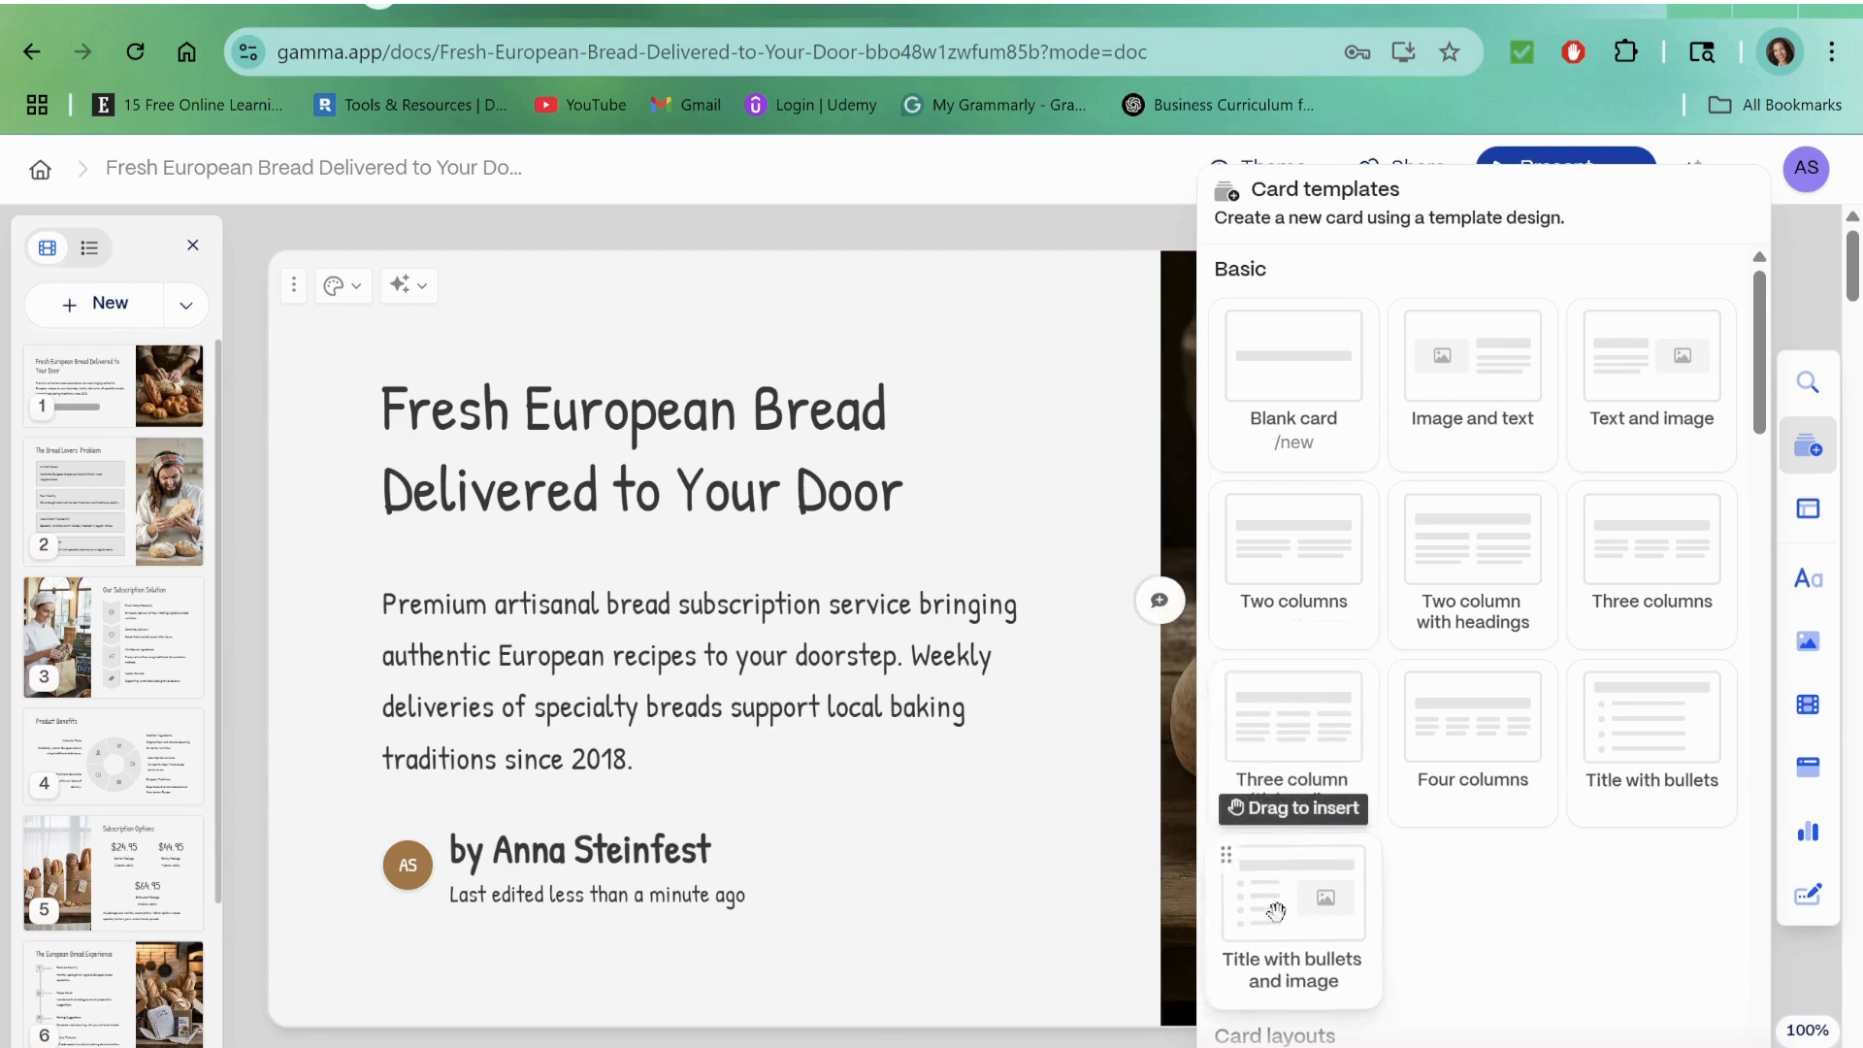
click(1817, 576)
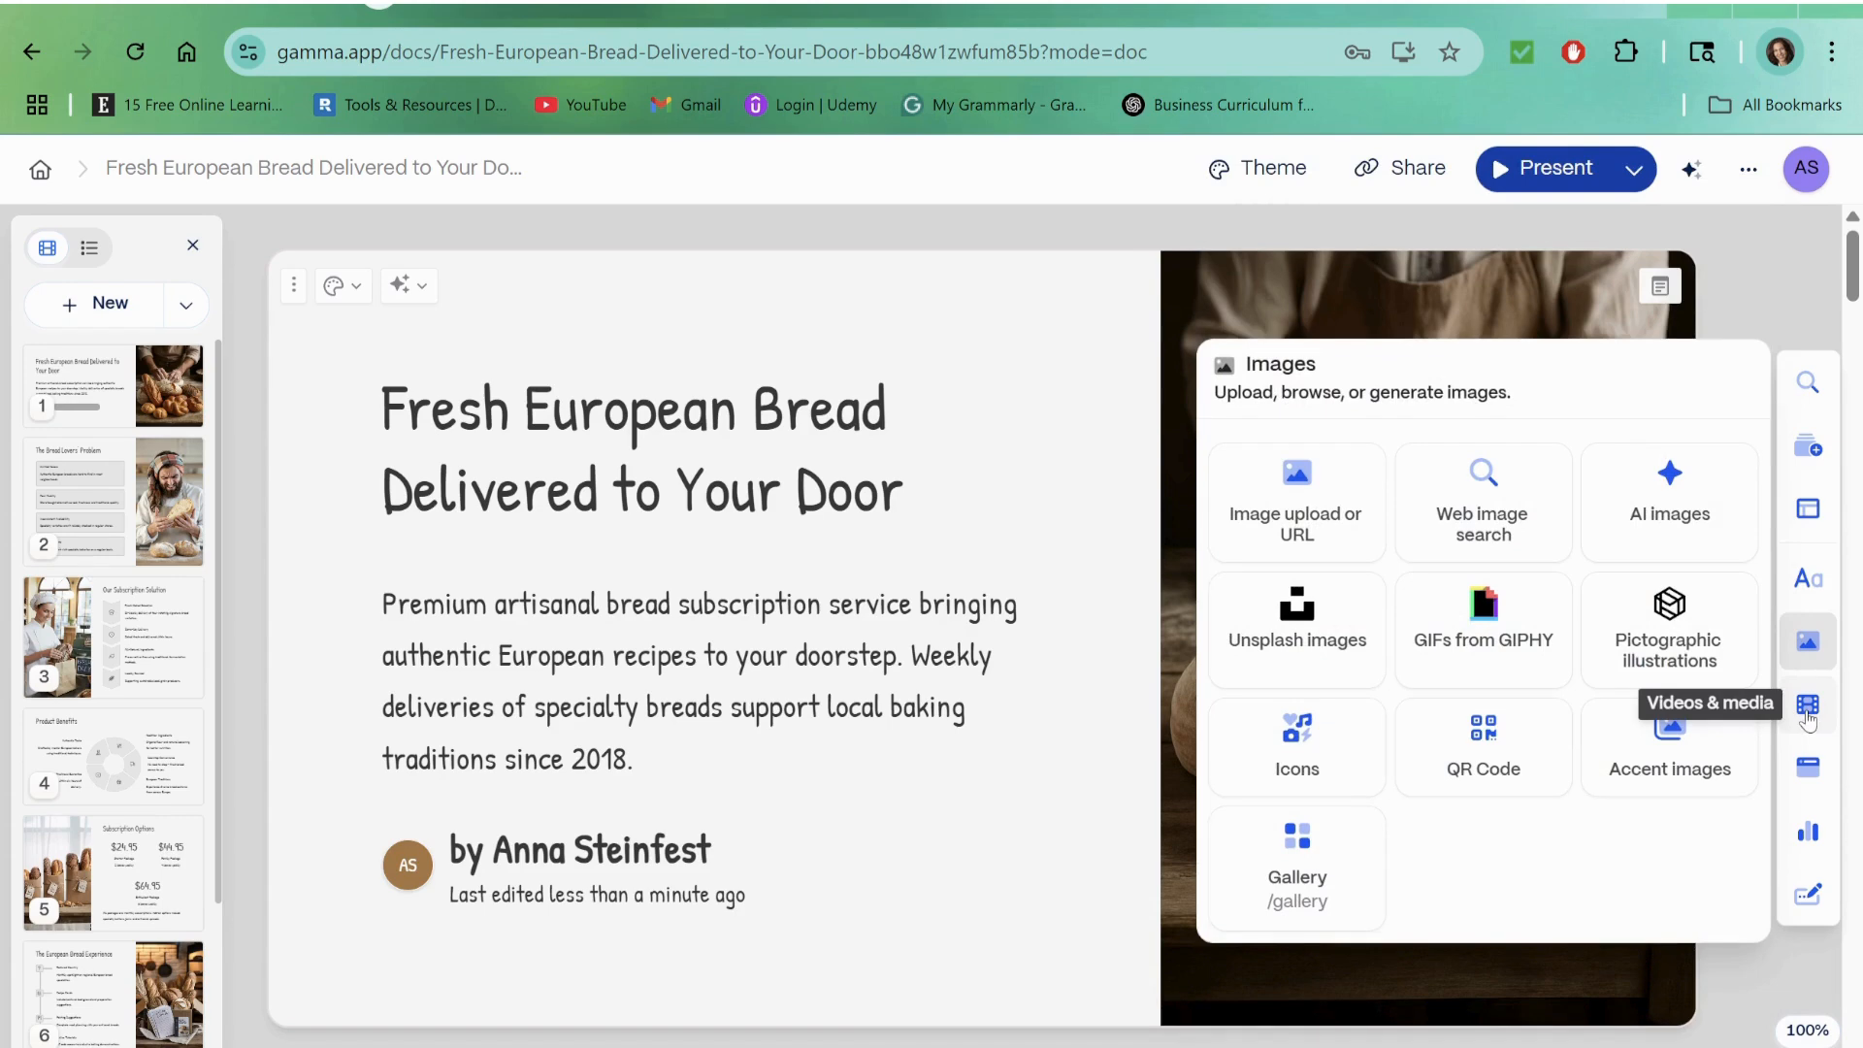
mouse_move(1808, 720)
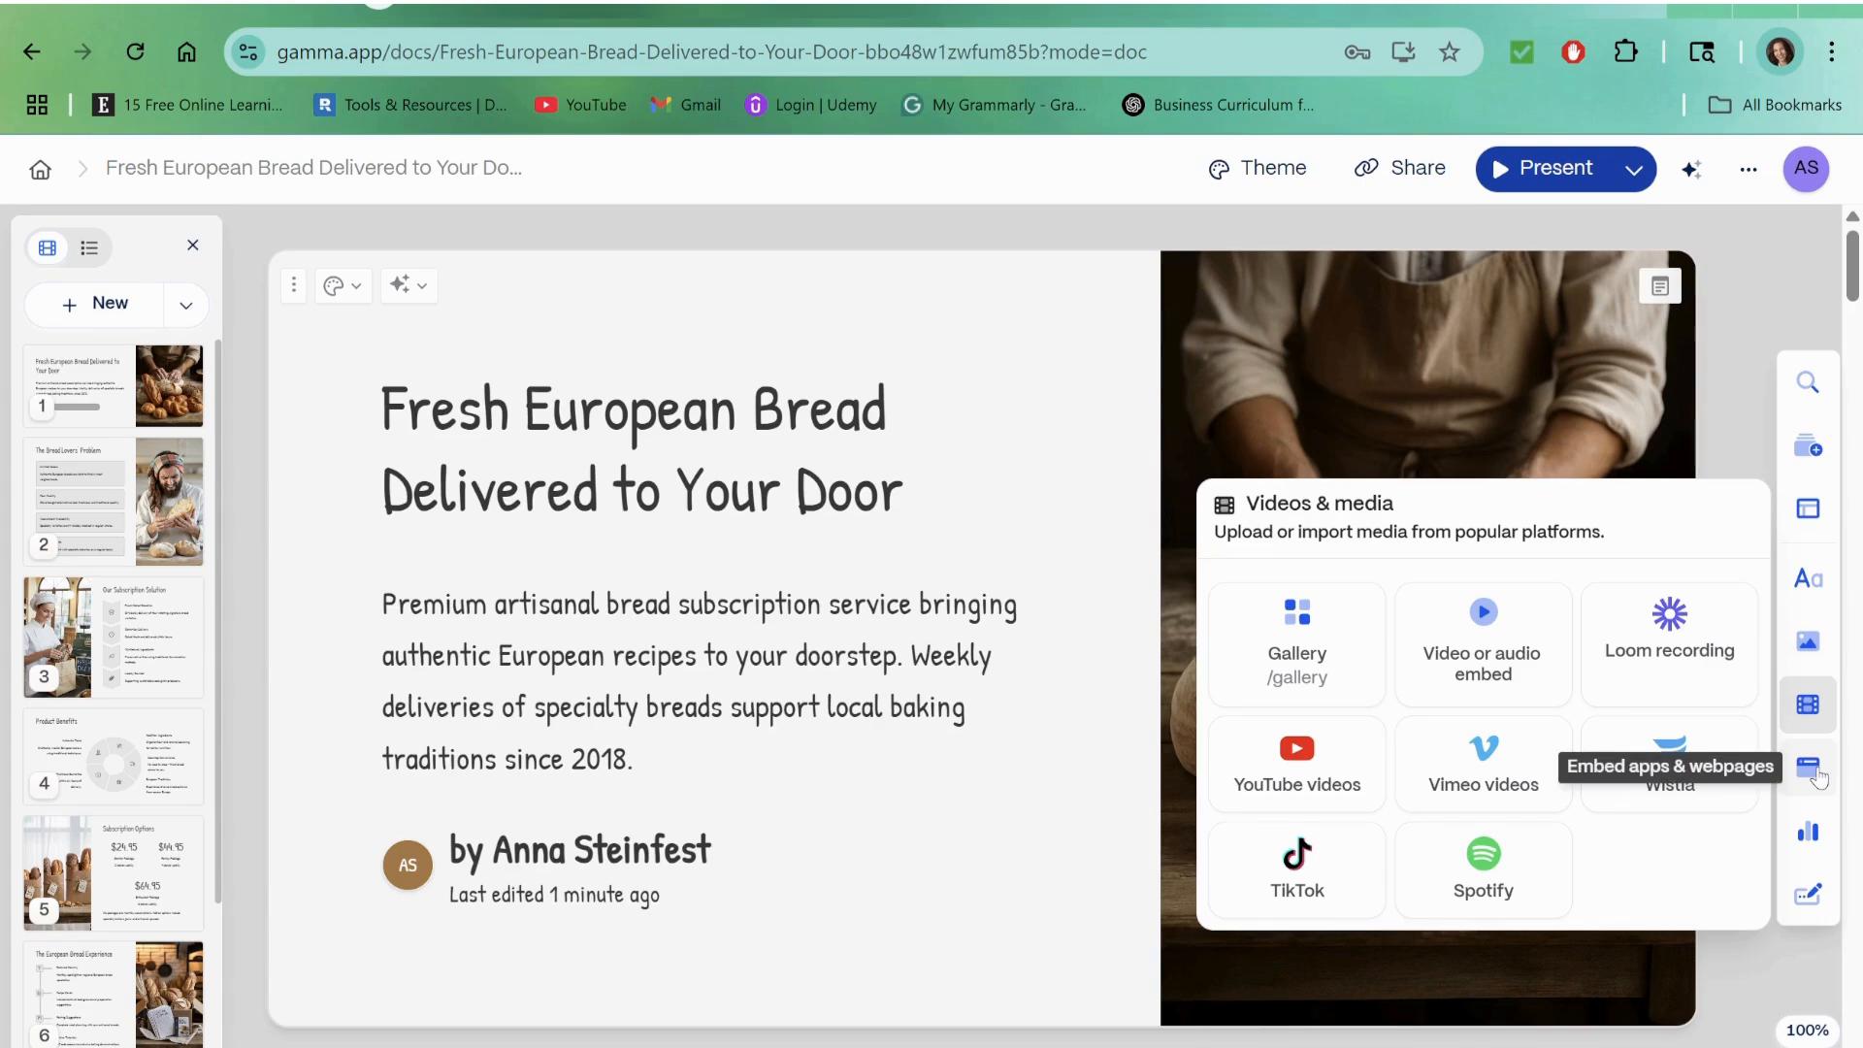
click(1740, 297)
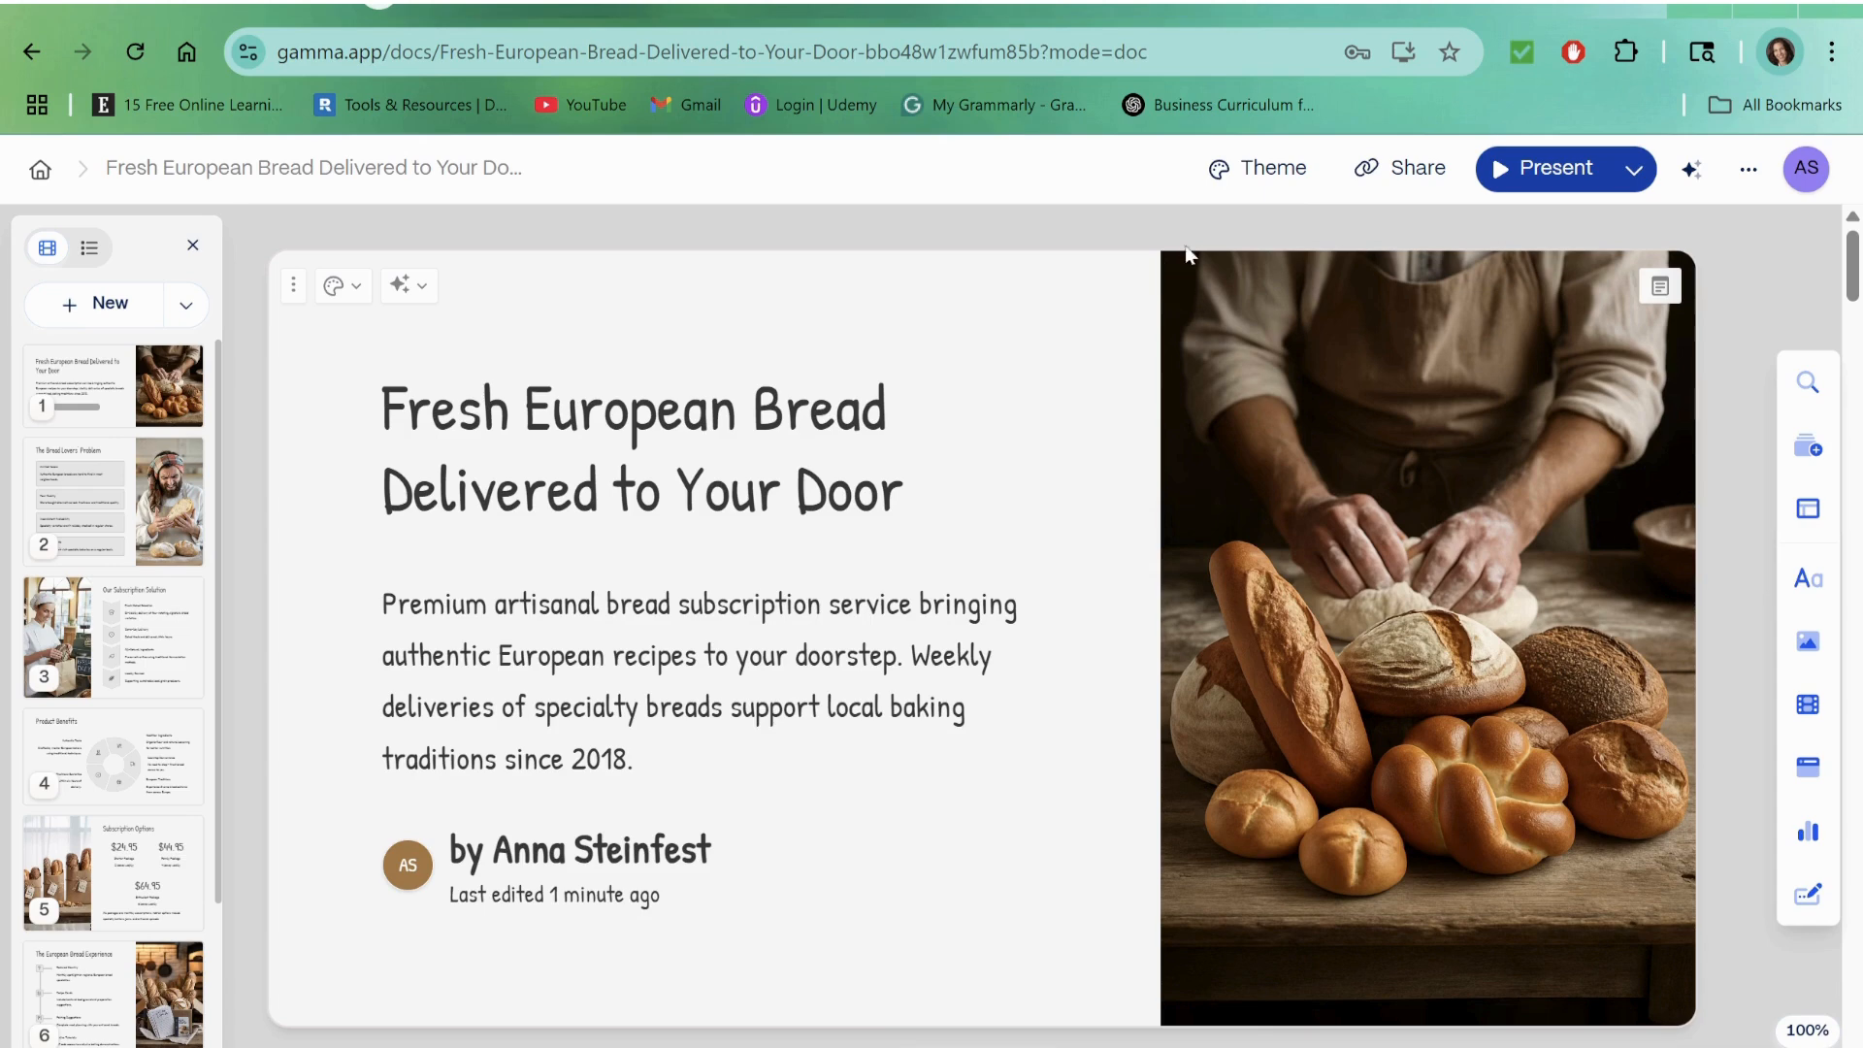
Step: Change the deck's theme from Wireframe to the golden-yellow design with a rounded cream card
click(1261, 172)
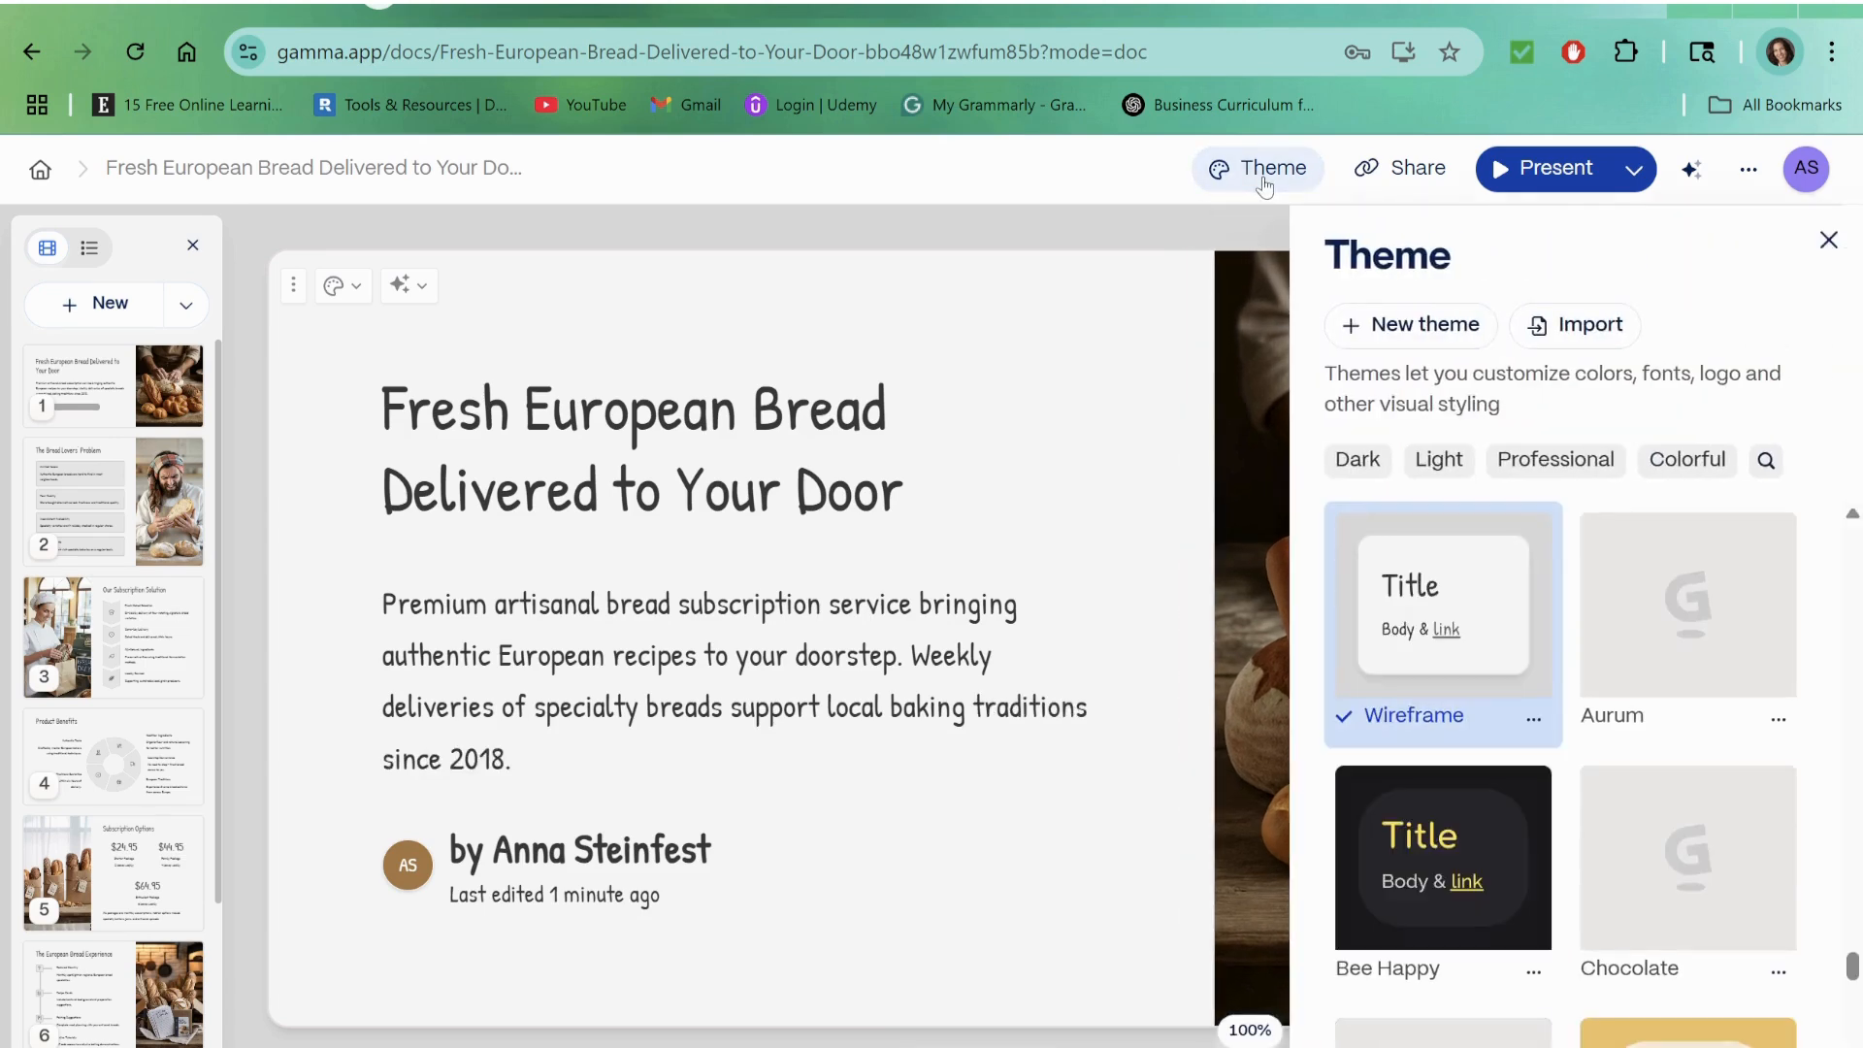
mouse_move(1413, 588)
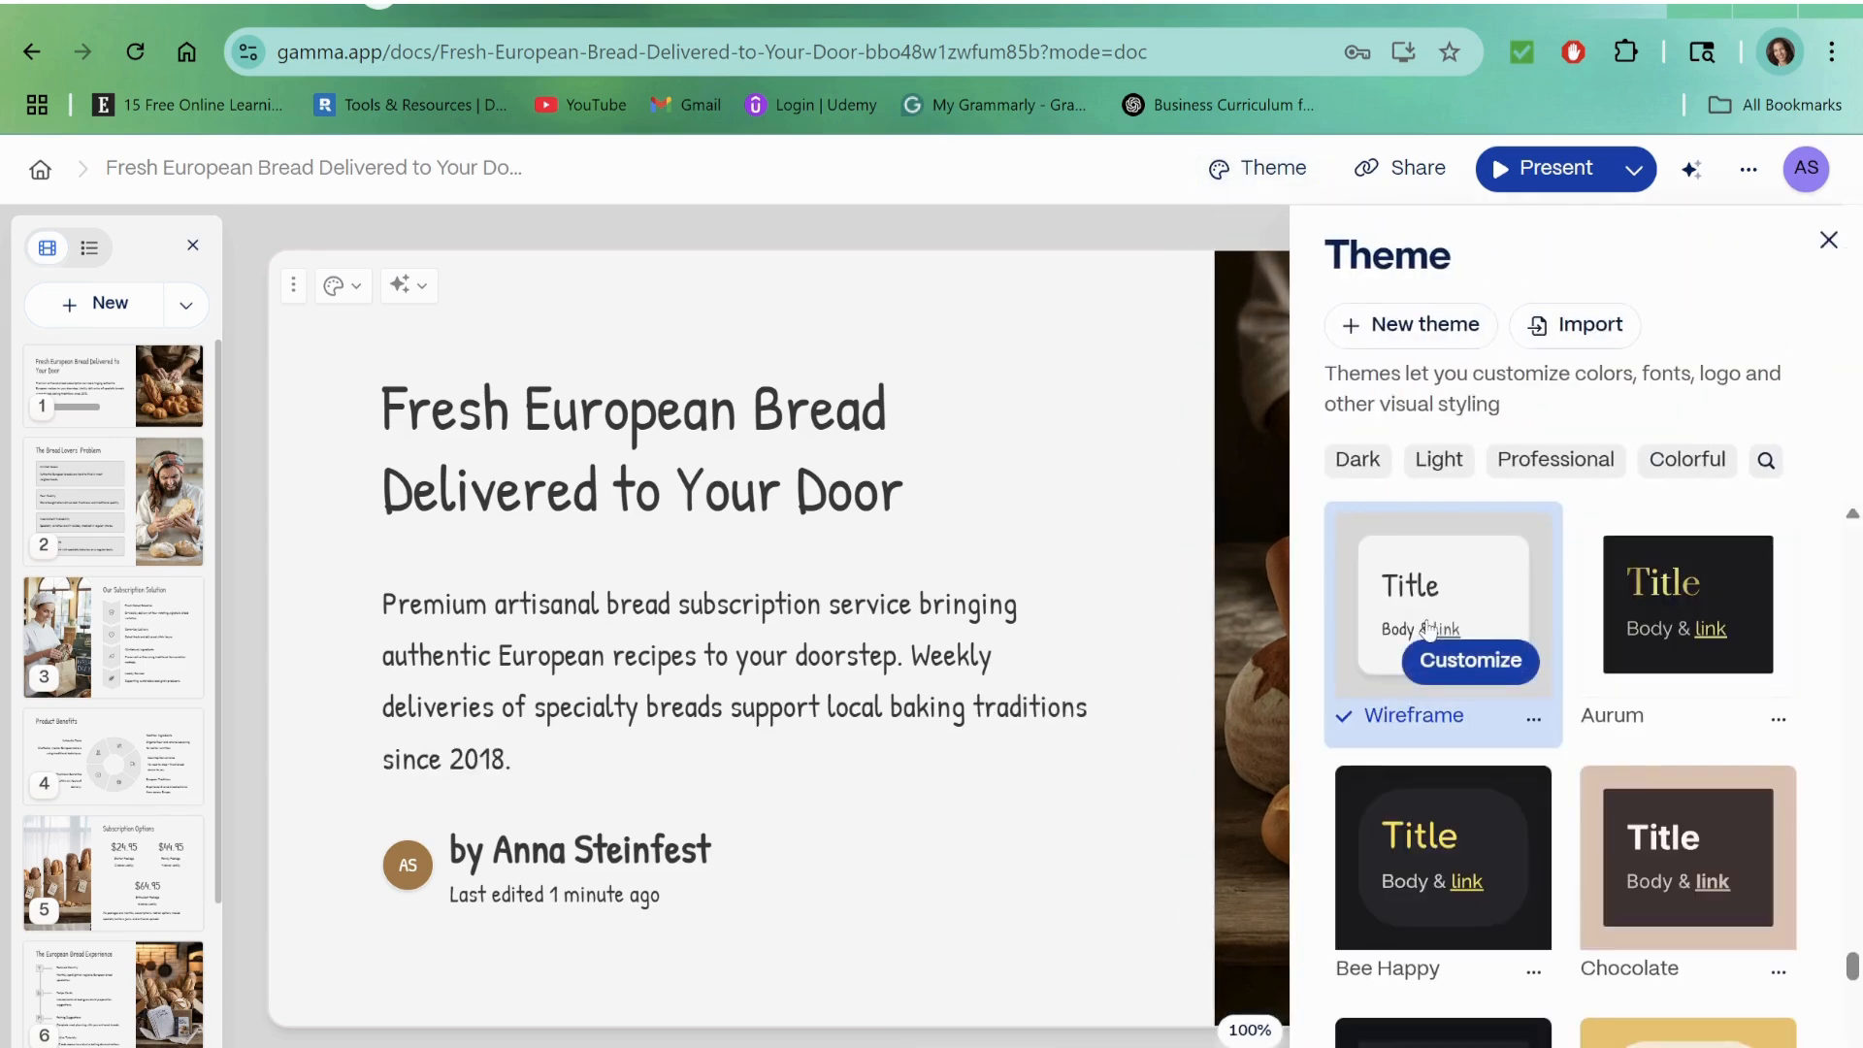
scroll(1429, 629, down, 2)
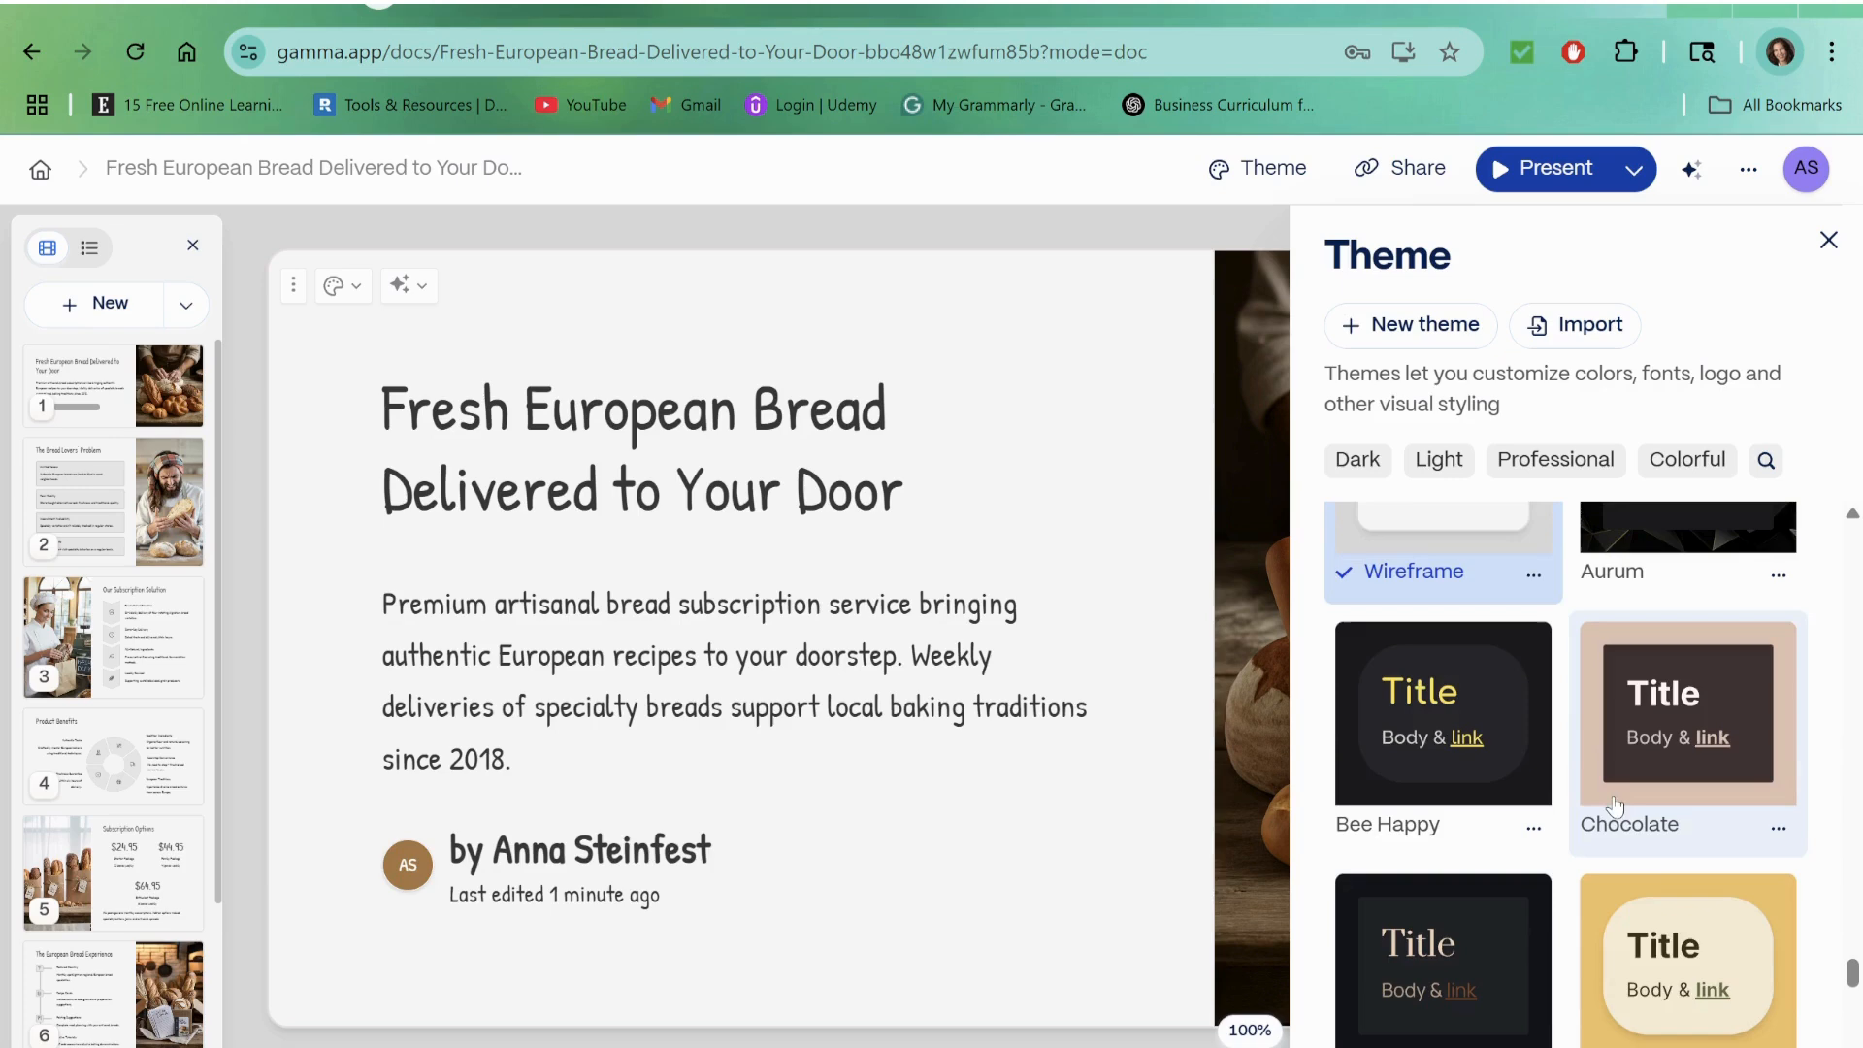
click(1655, 937)
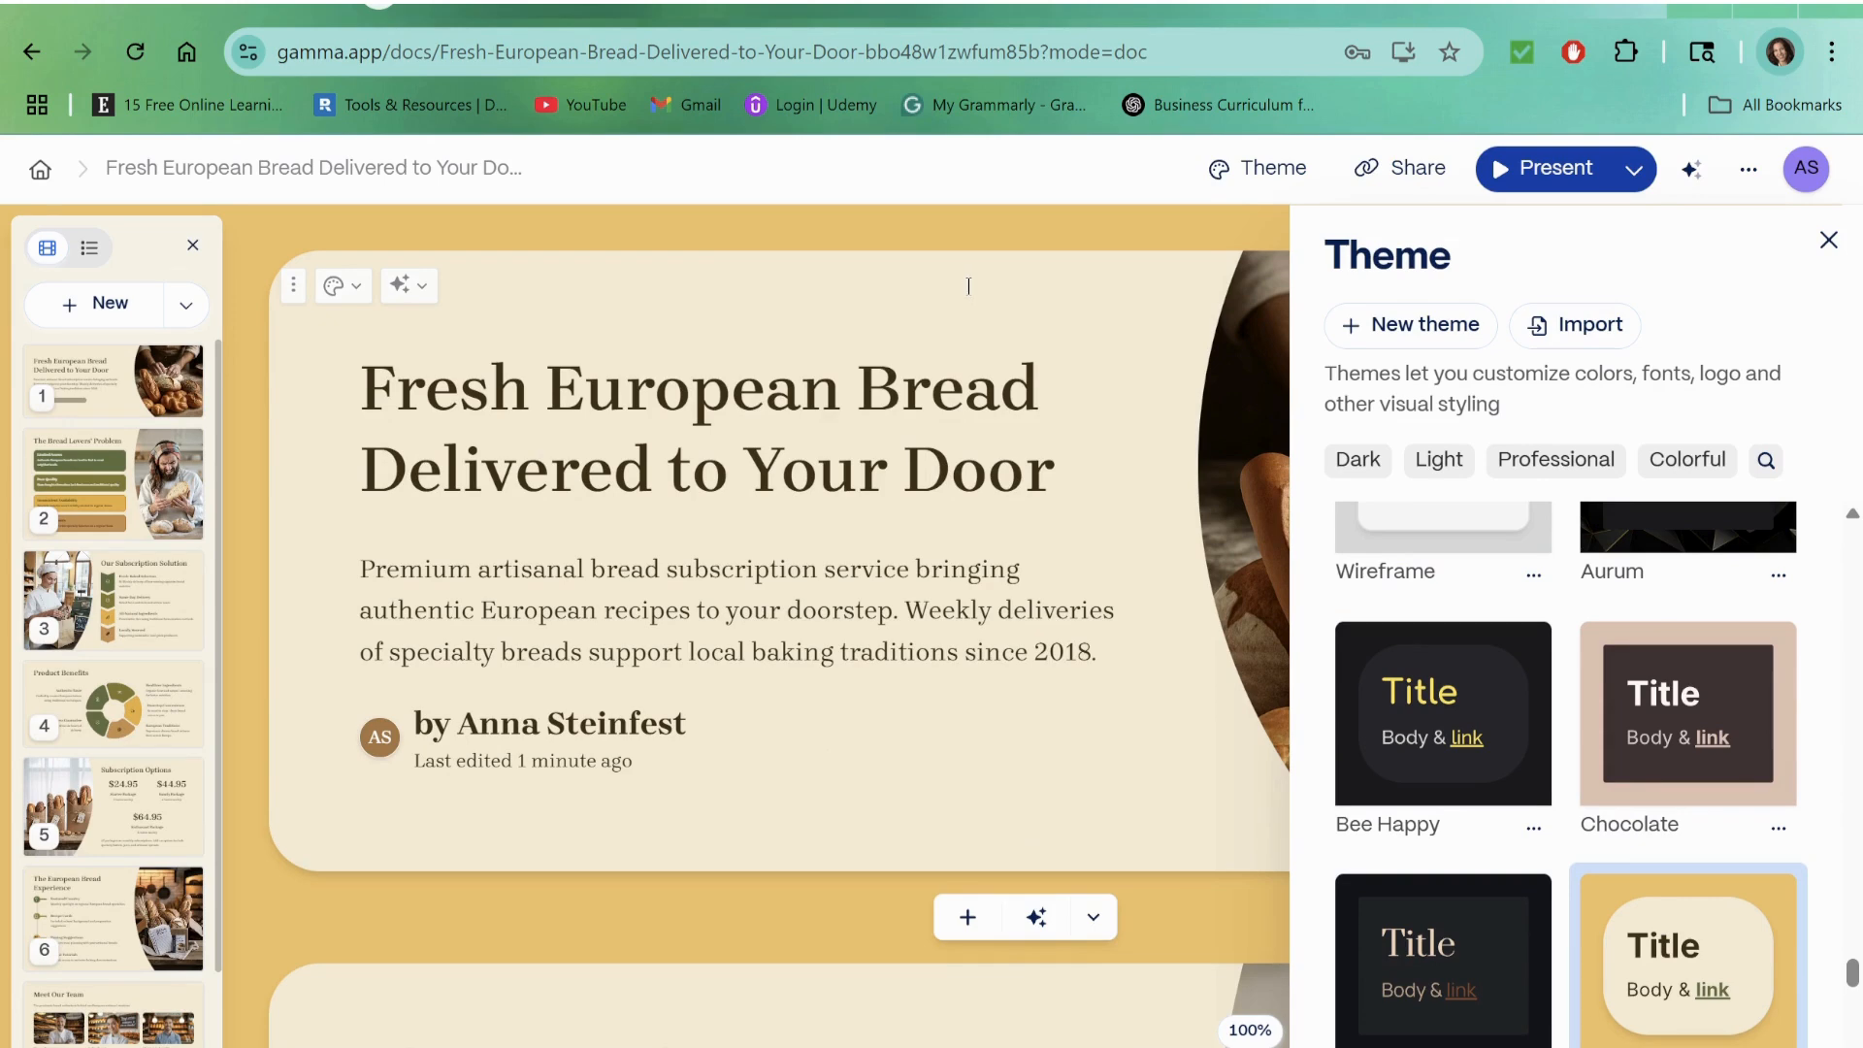
click(1829, 240)
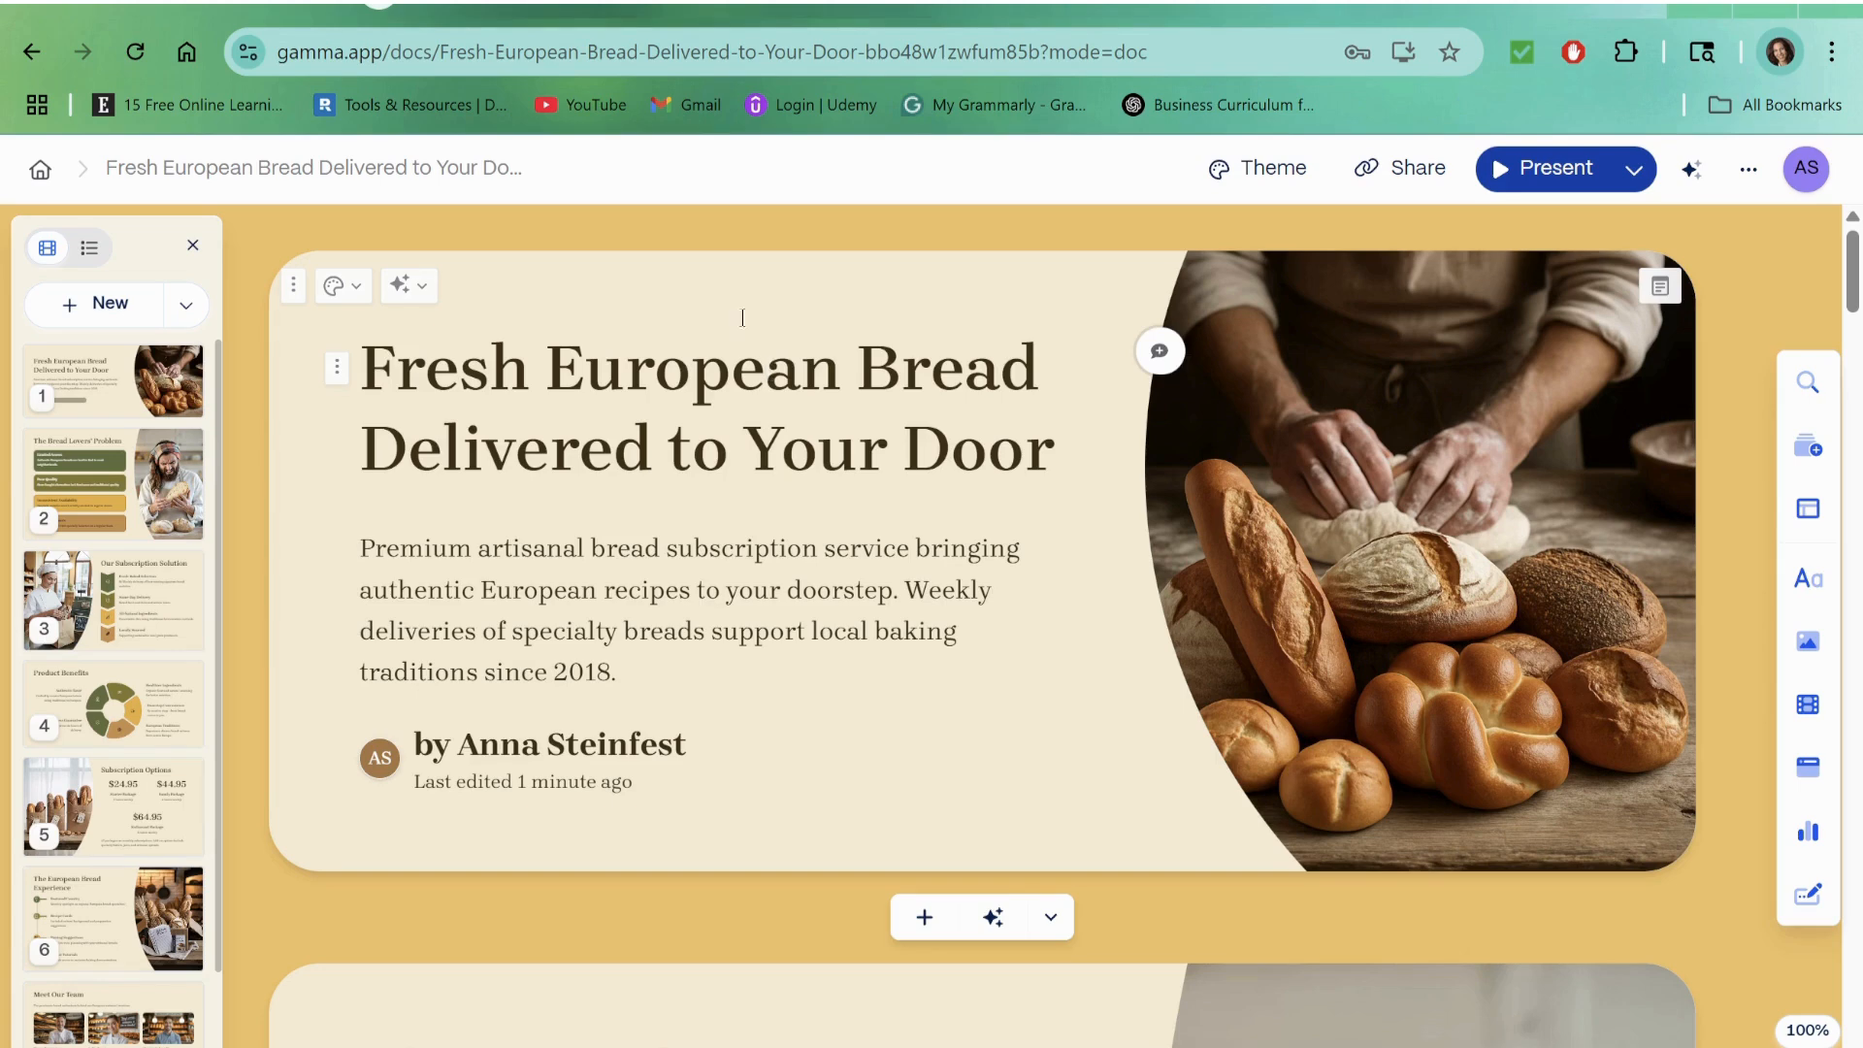
Step: Examine the deck's collaboration settings for inviting people and workspace members, without adding anyone
click(1397, 167)
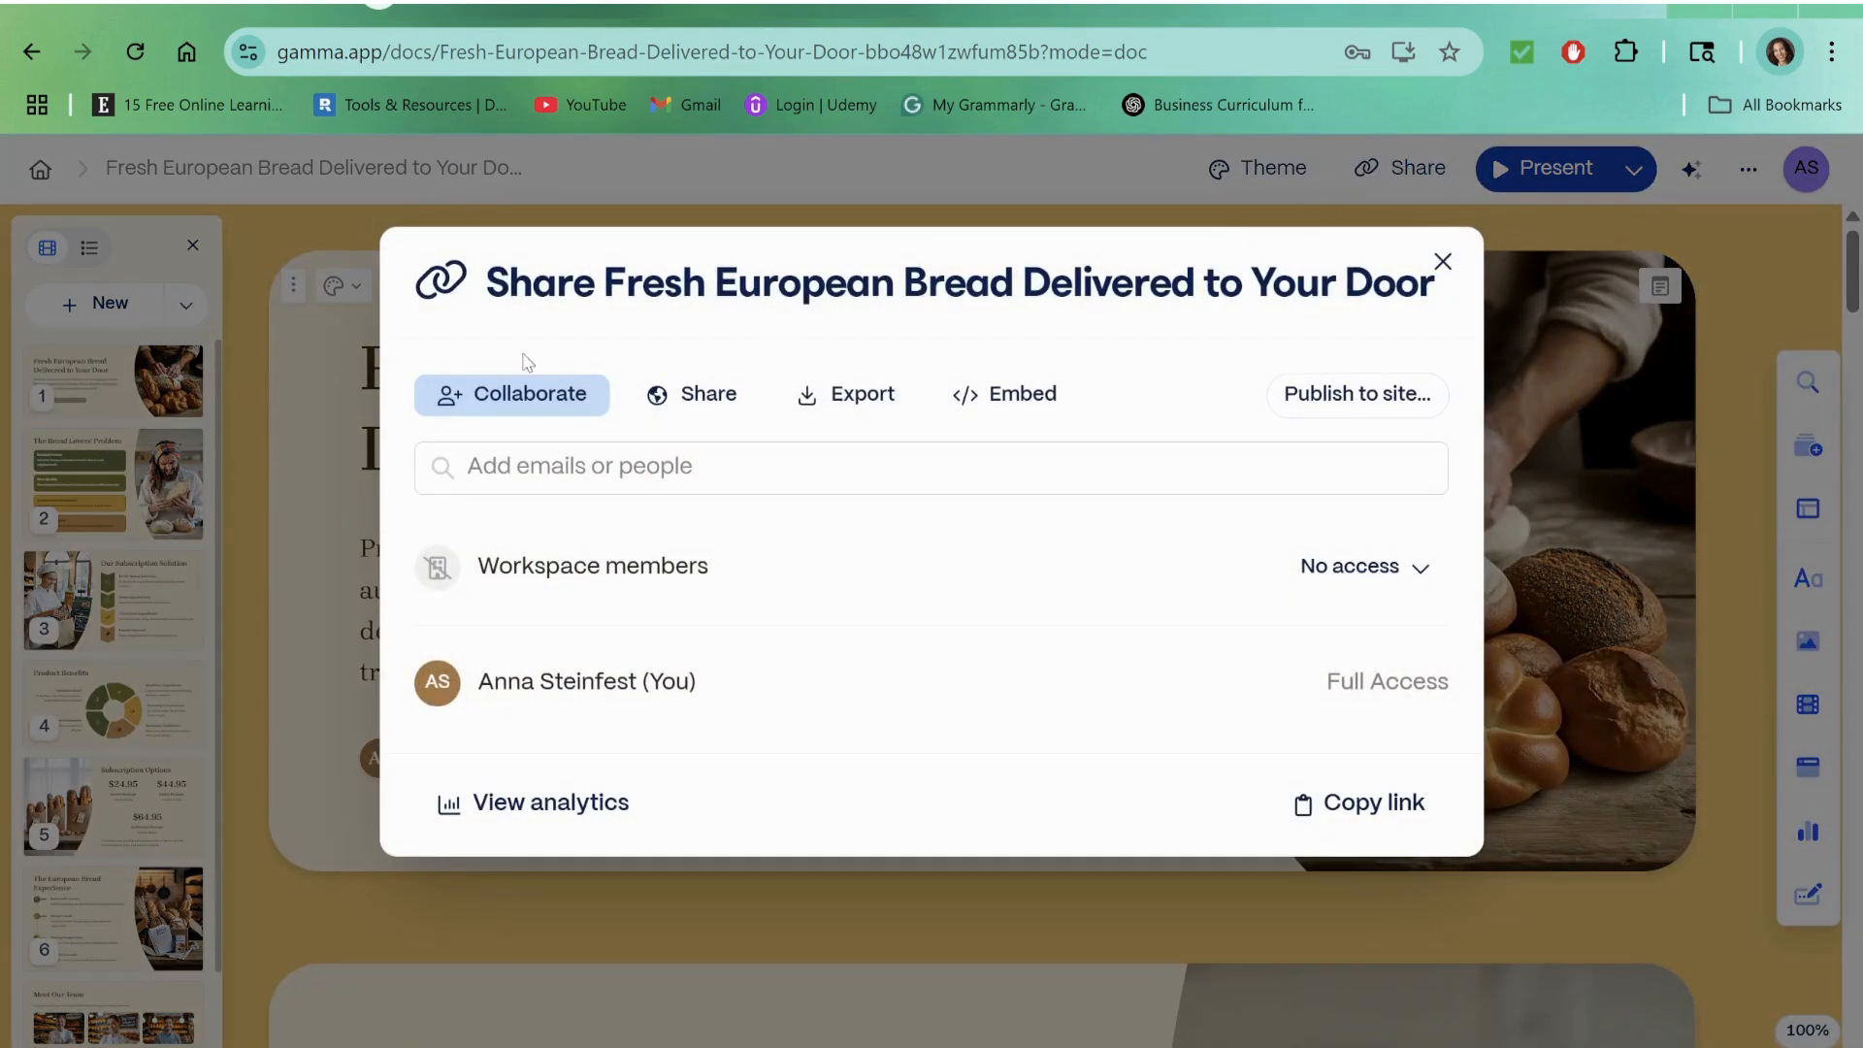
click(657, 472)
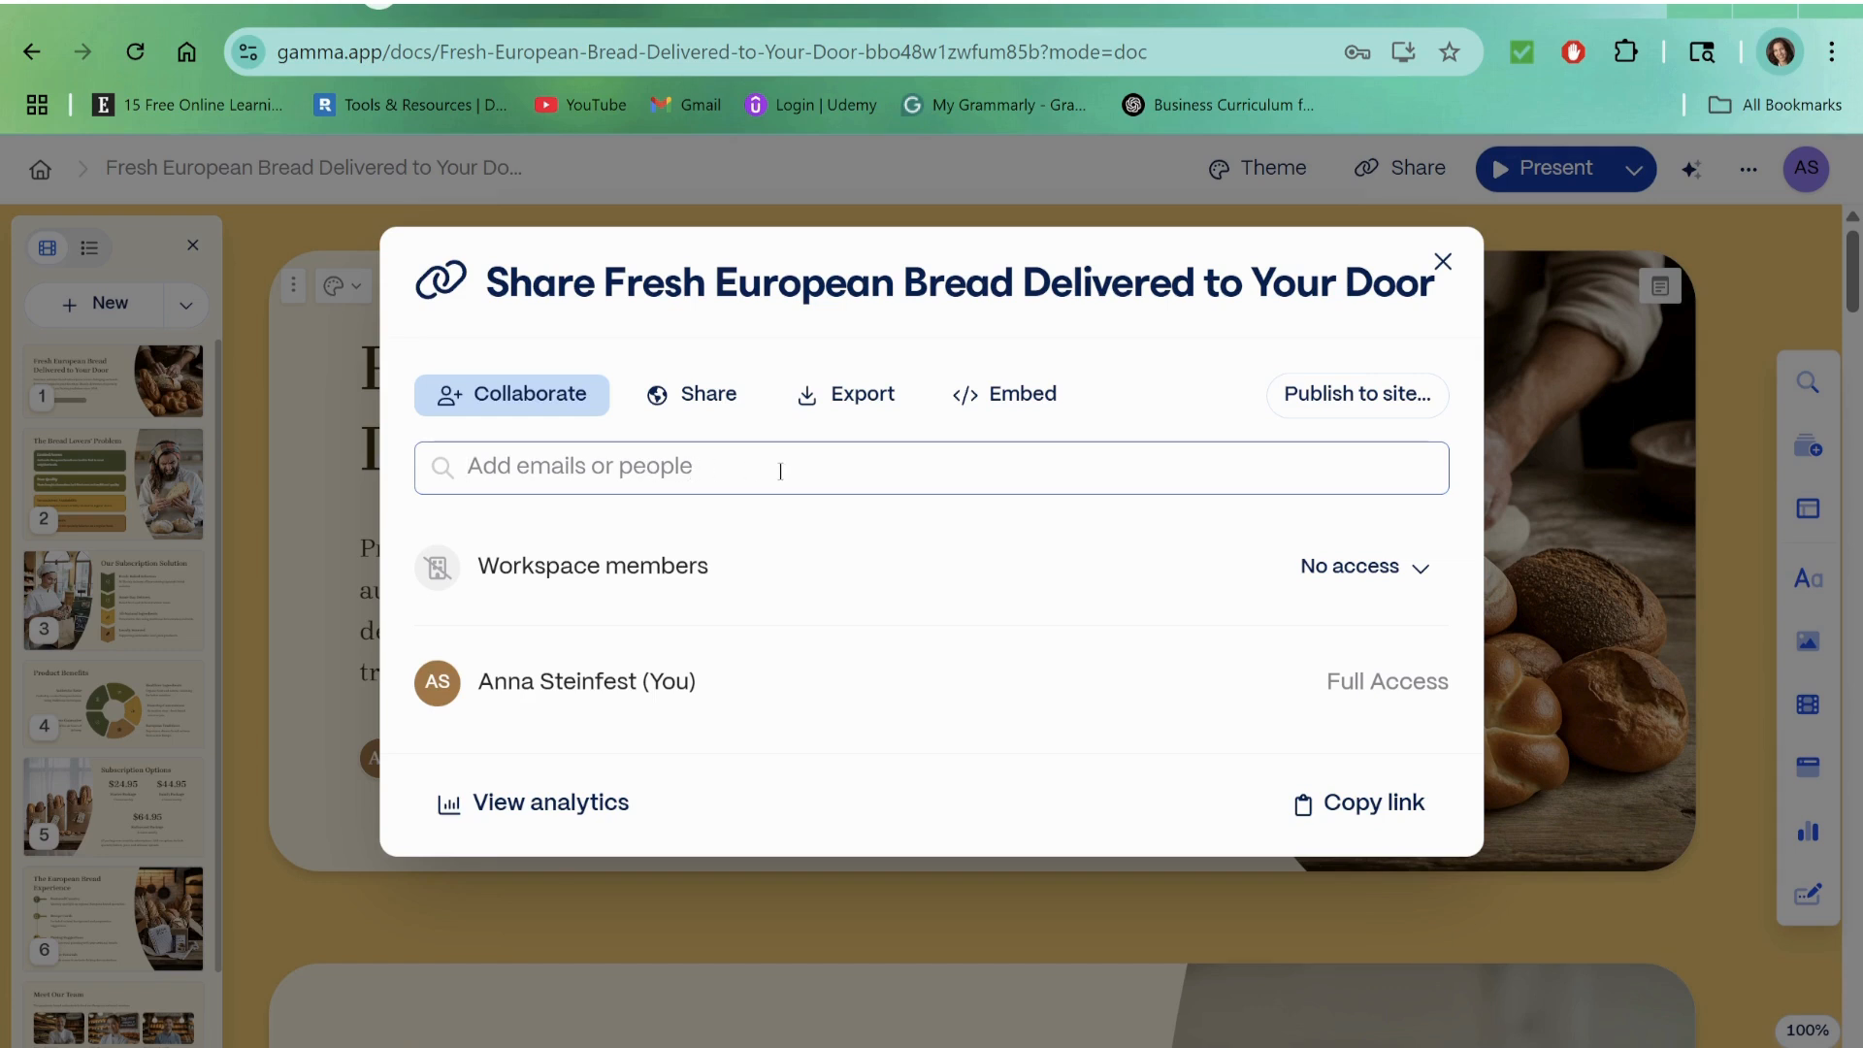
click(1445, 264)
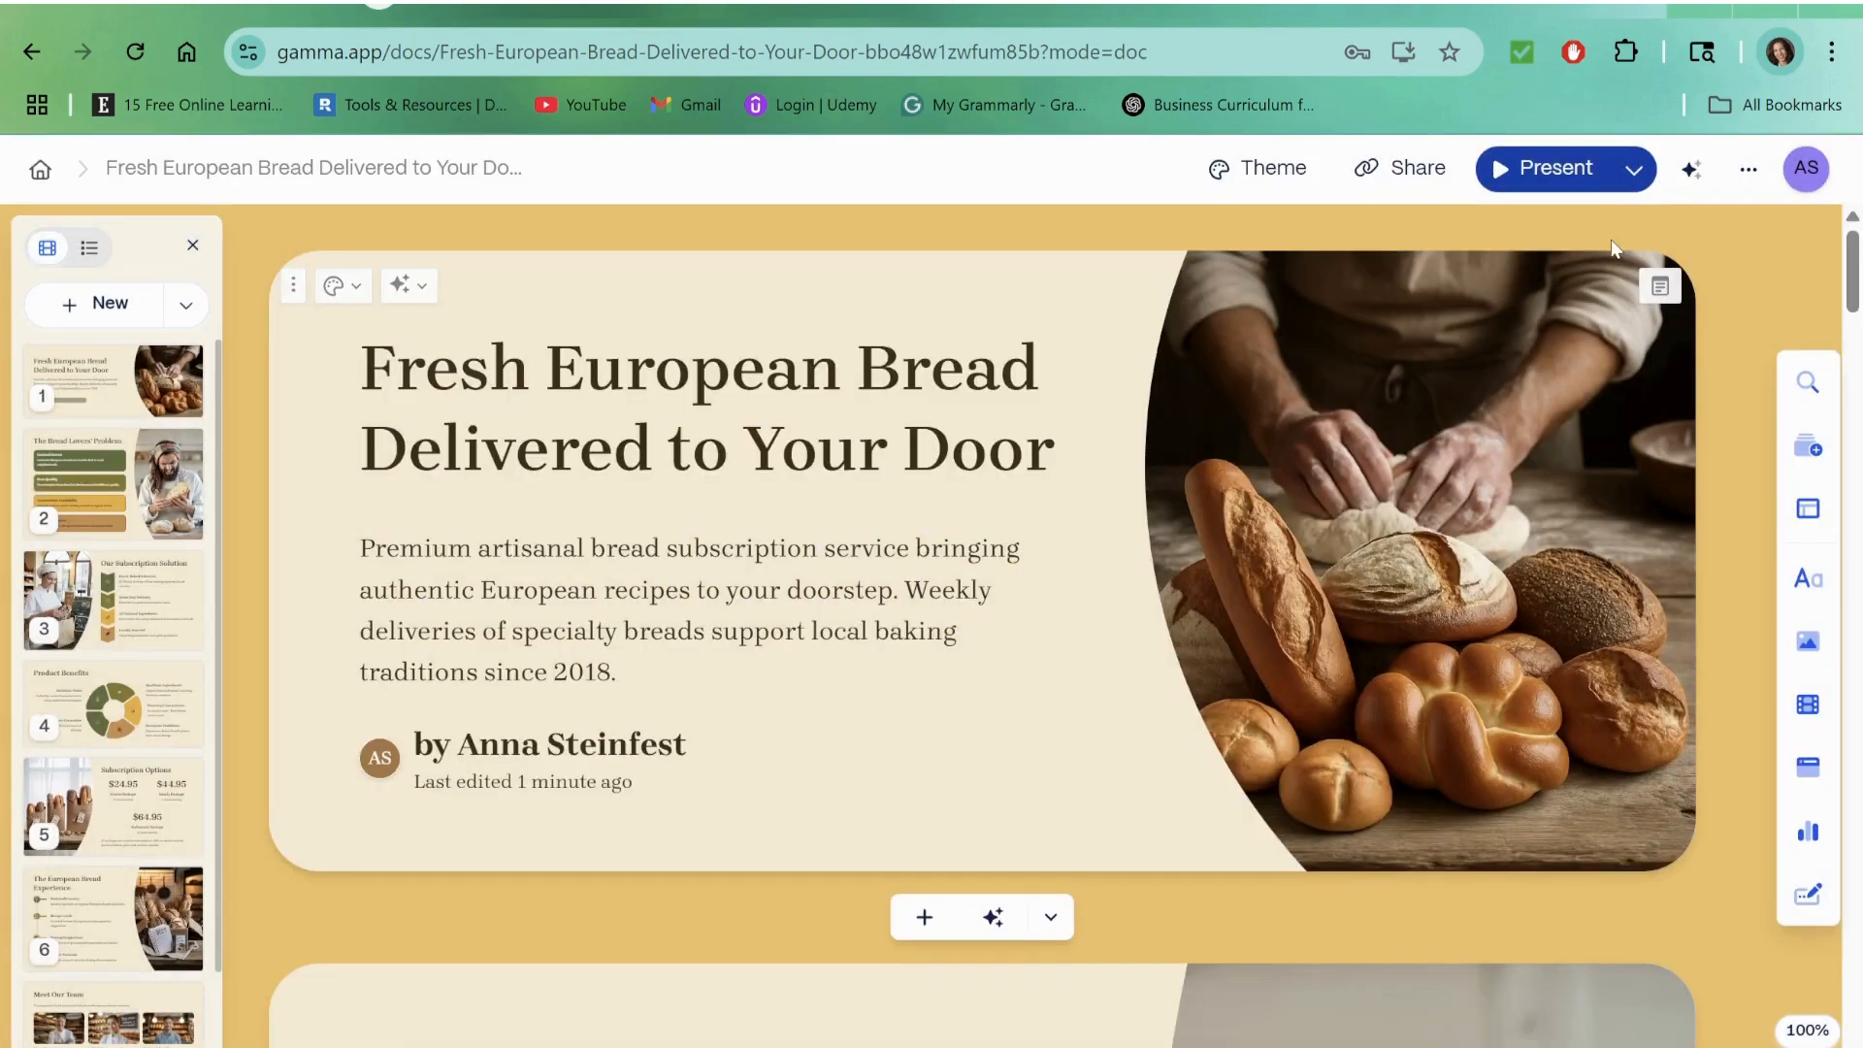
Step: Review the deck's additional options and the export formats available for all cards, without exporting
click(1749, 169)
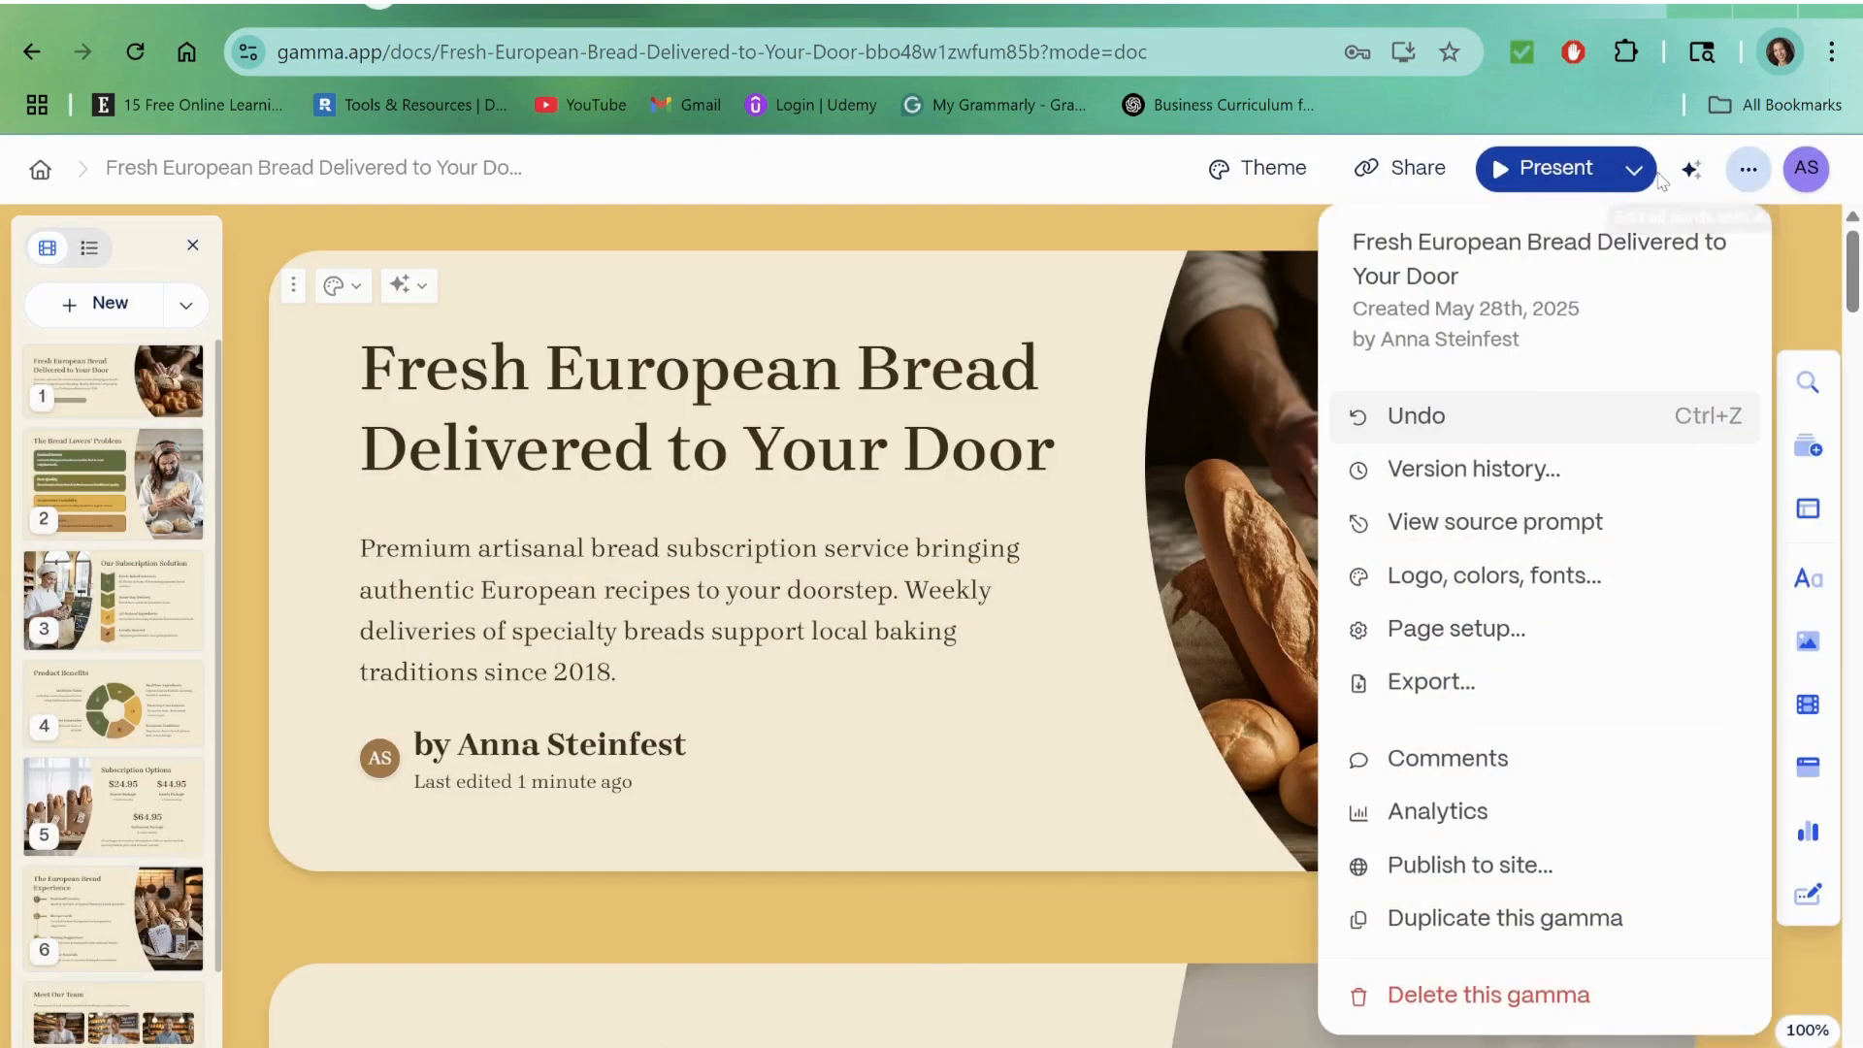
click(1426, 172)
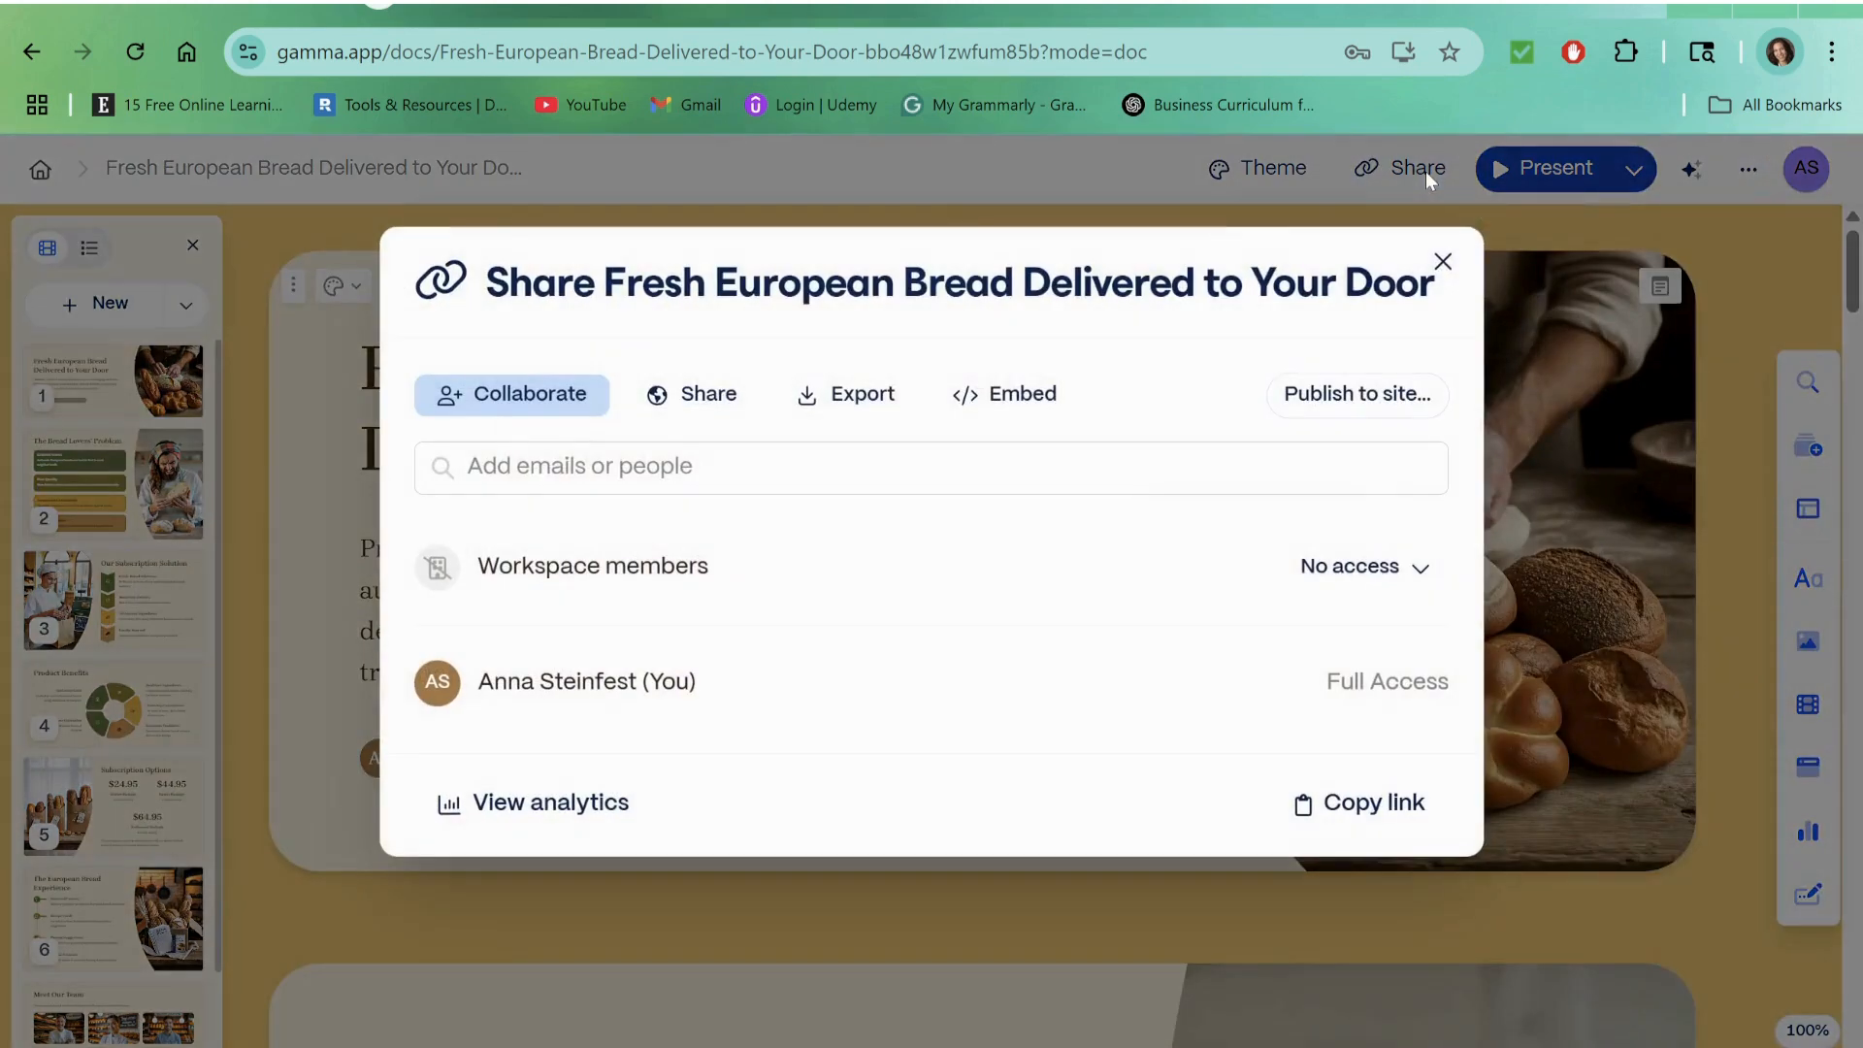
click(855, 400)
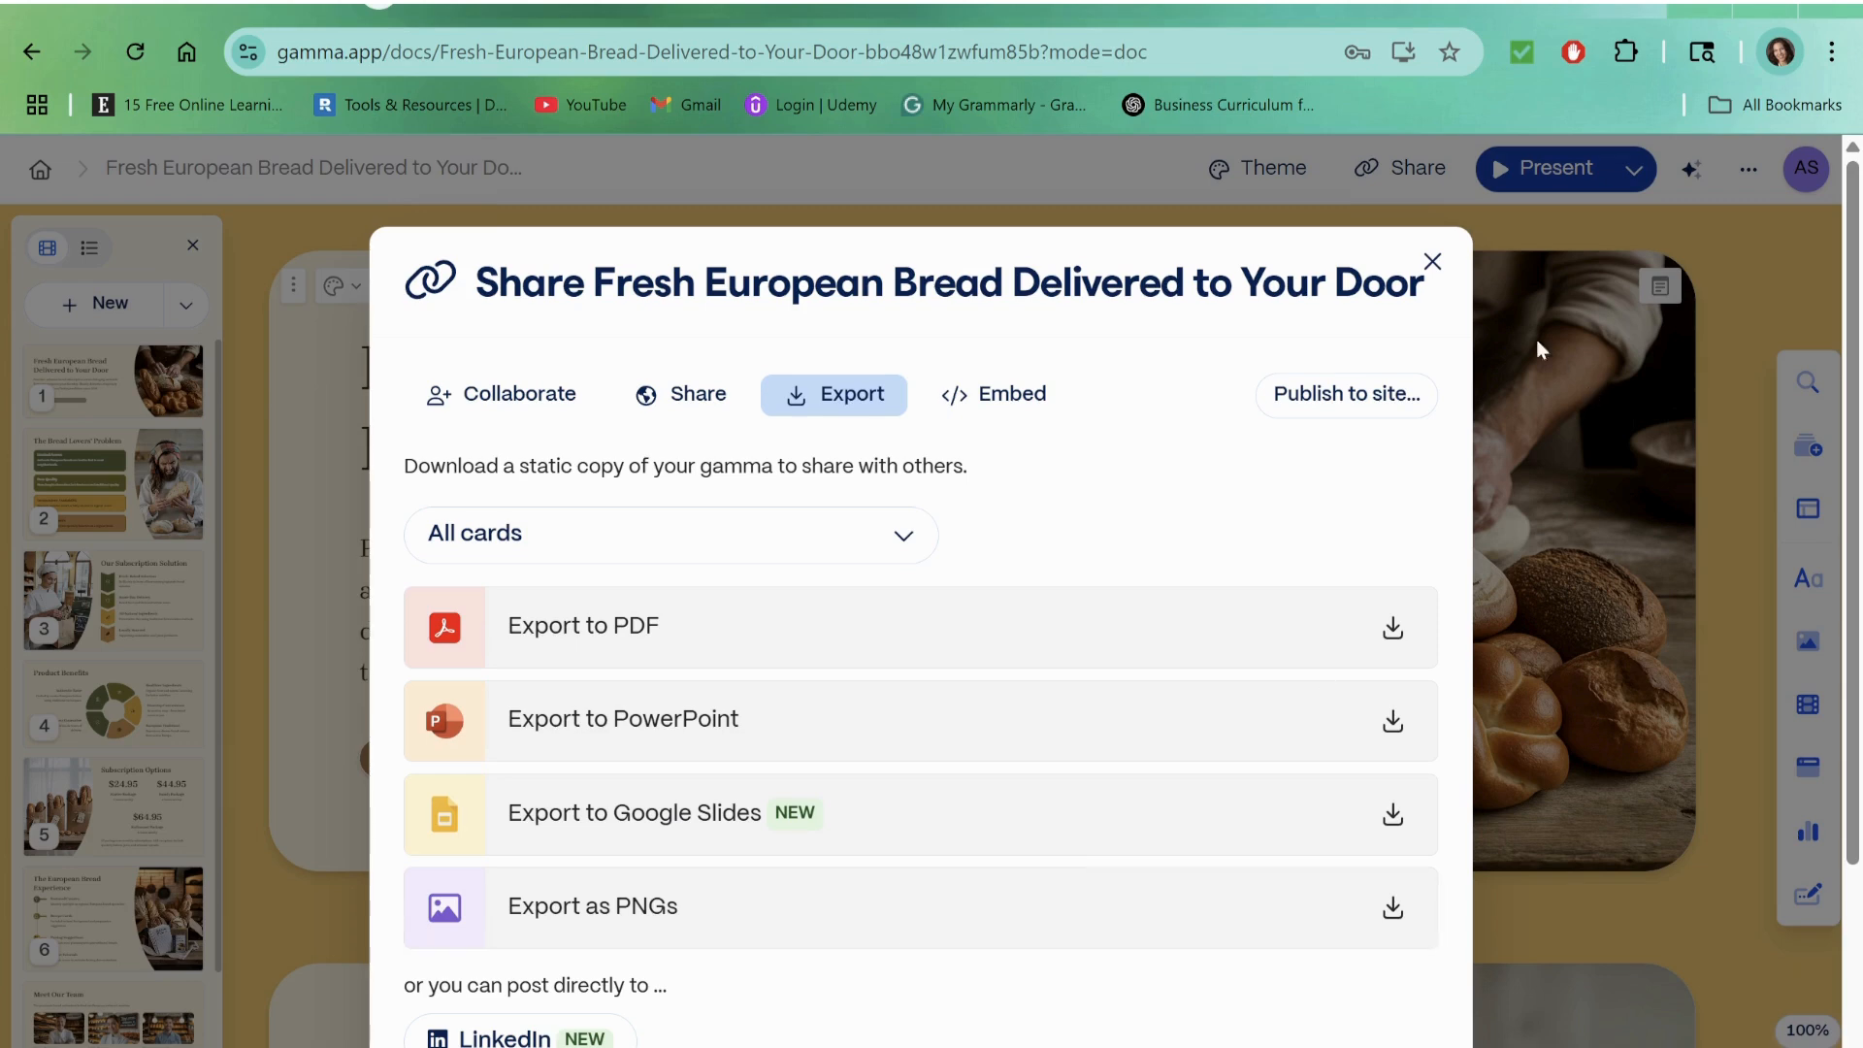
click(1433, 261)
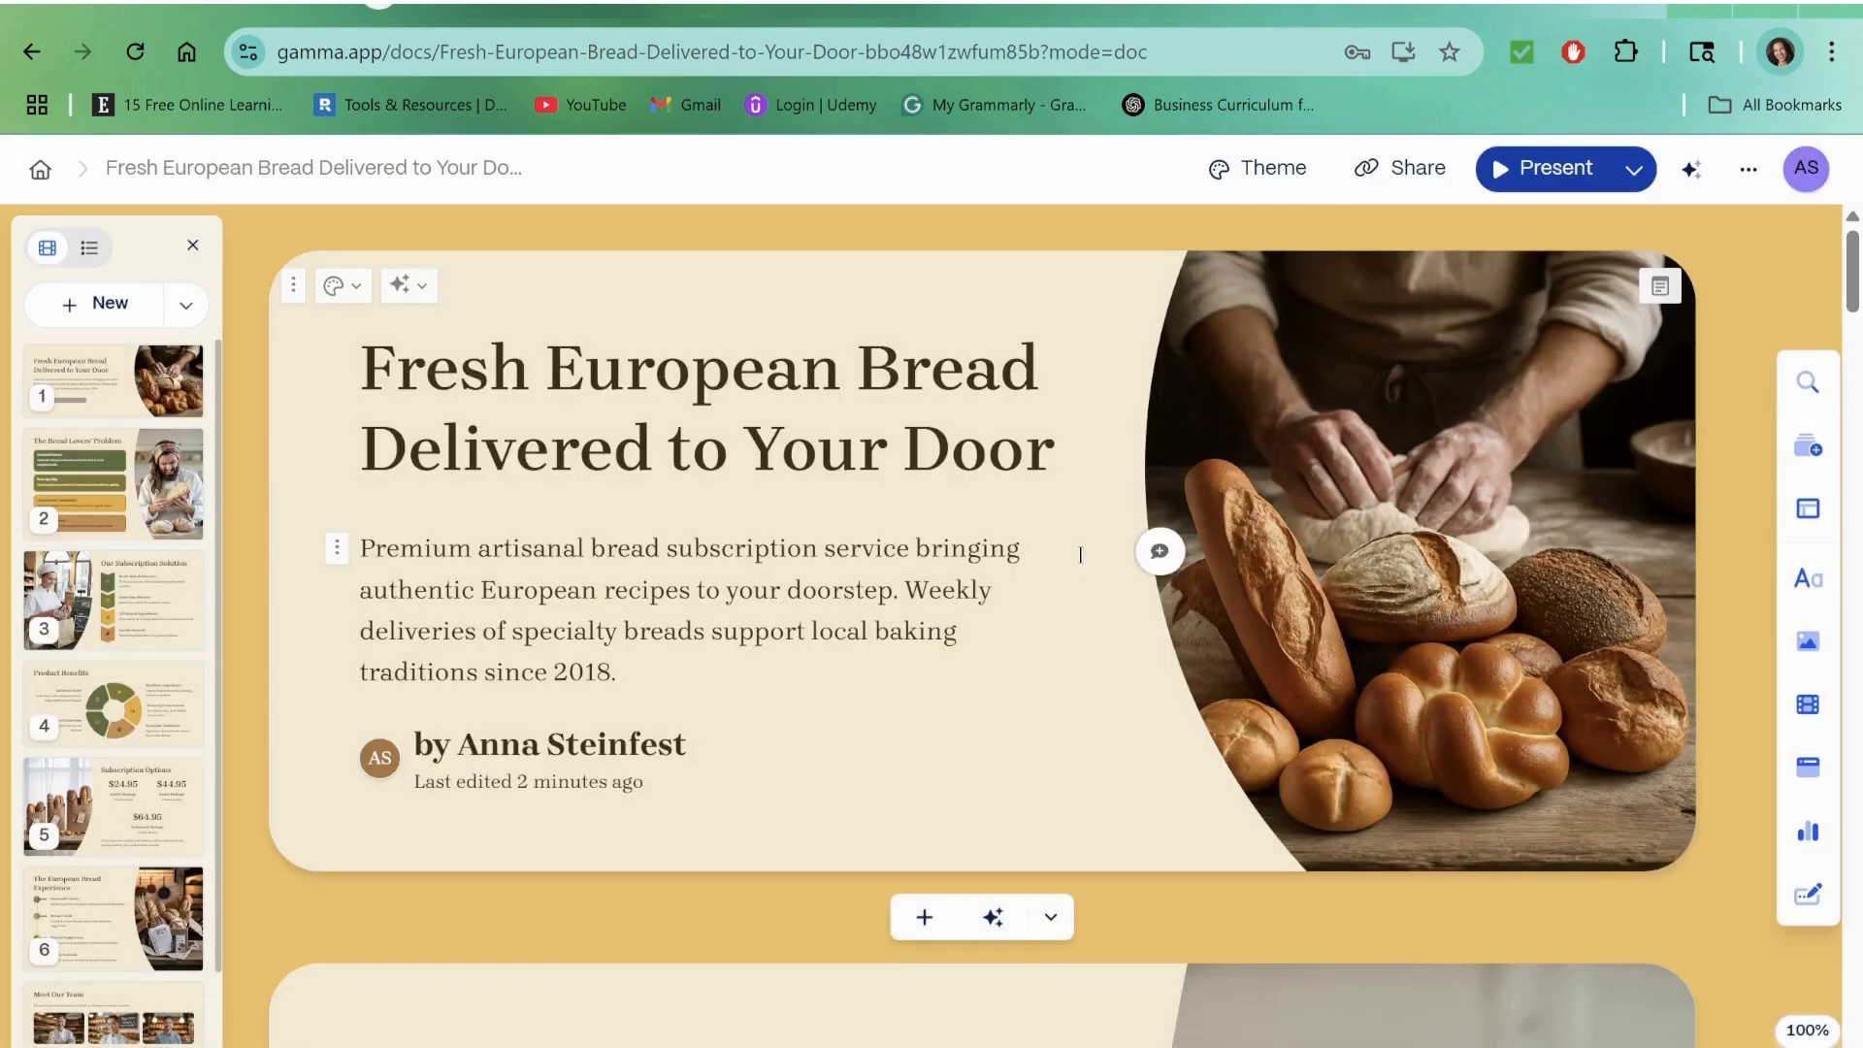